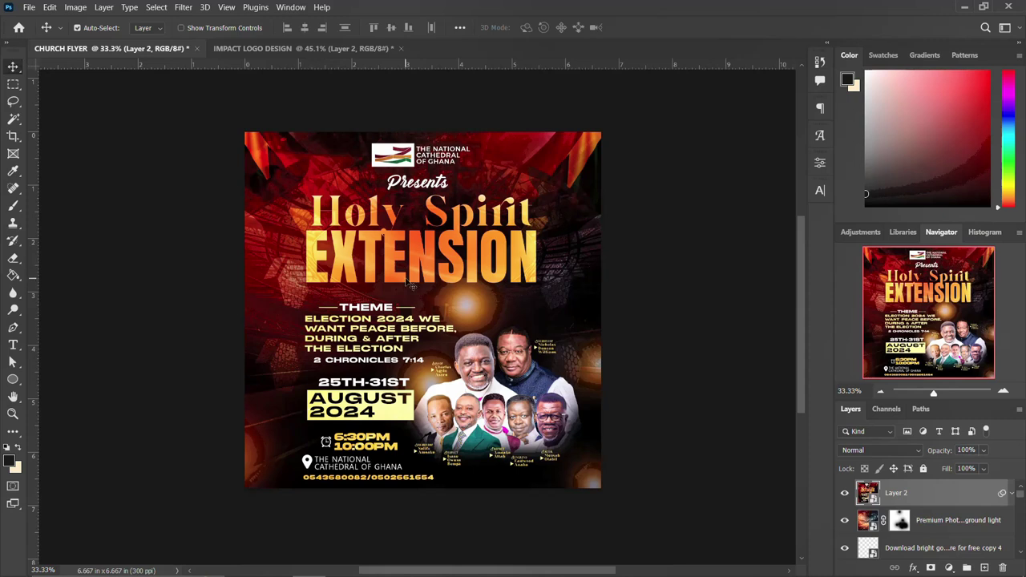
Create a 2000 × 2000 px, 300 ppi document named 'CHURCH FLYER, THE HOLY SPIRIT EXTENSION', copying the title from the notes file.
key(ctrl+n)
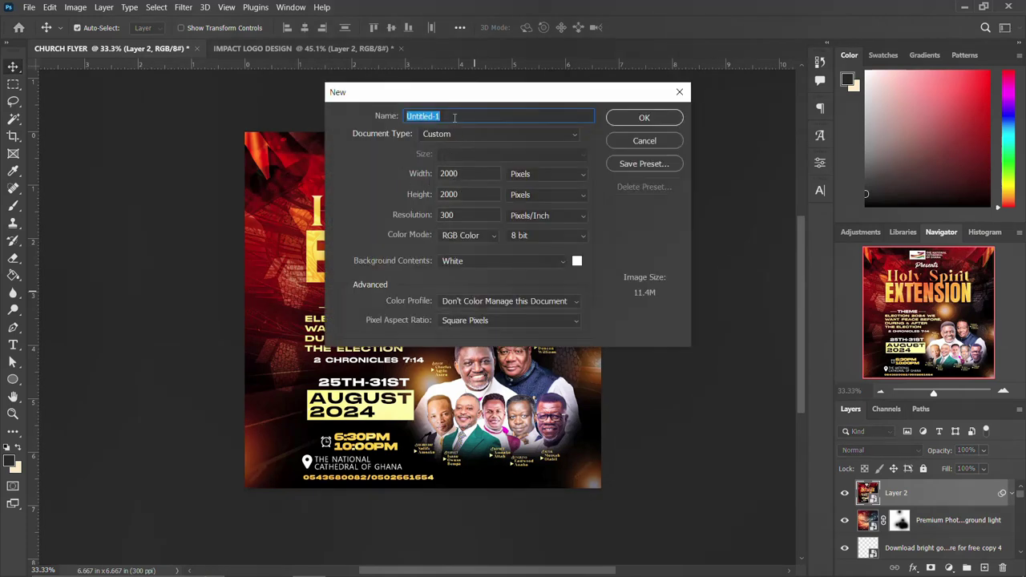
click(275, 565)
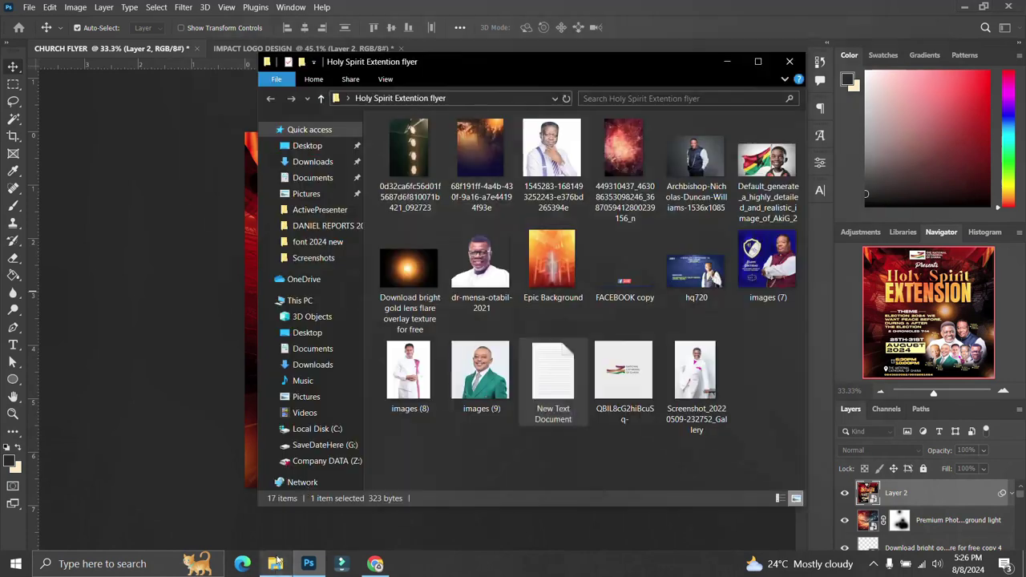
double_click(542, 362)
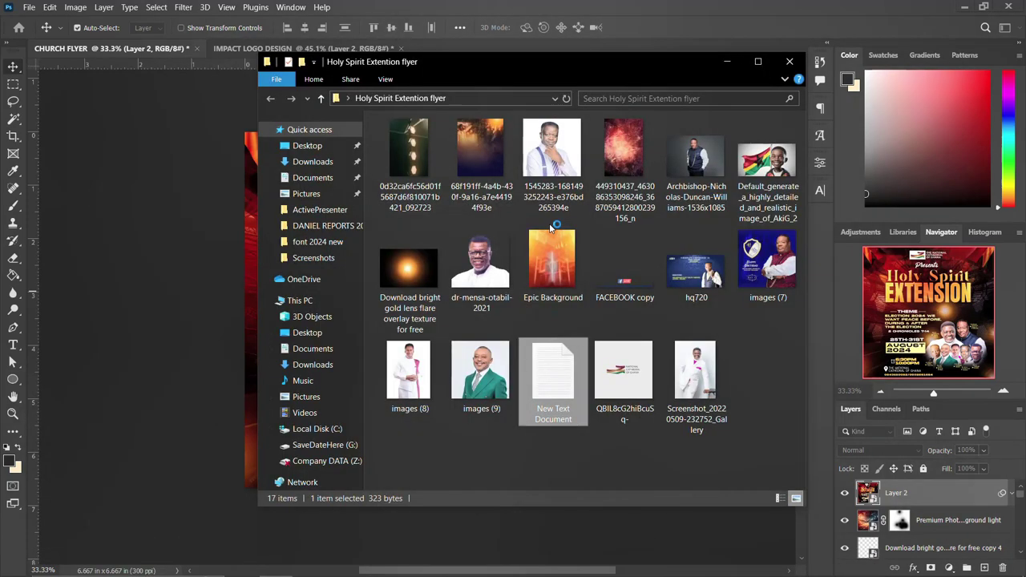
drag(703, 154, 477, 153)
key(ctrl+c)
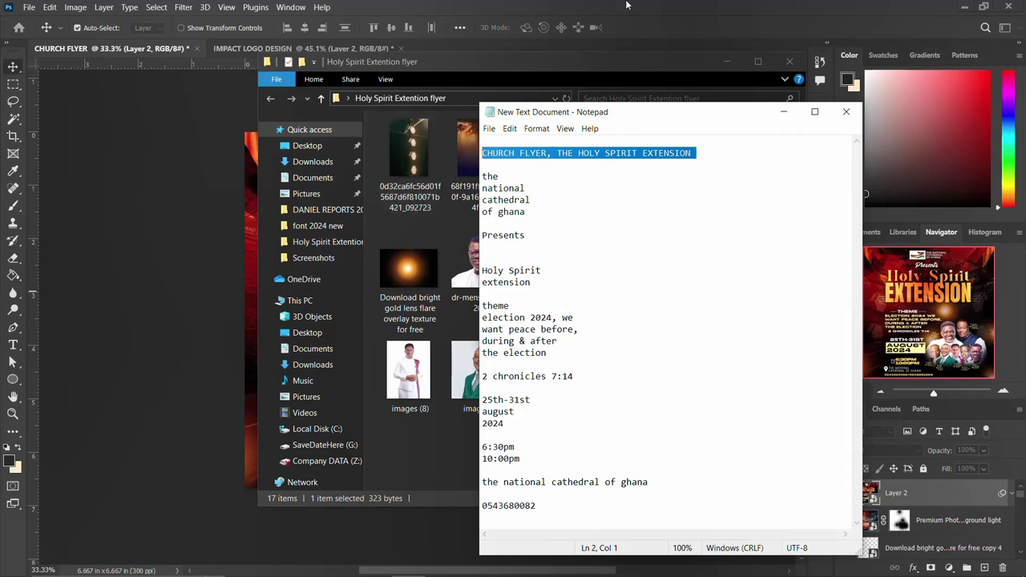
key(alt+Tab)
key(ctrl+n)
key(ctrl+v)
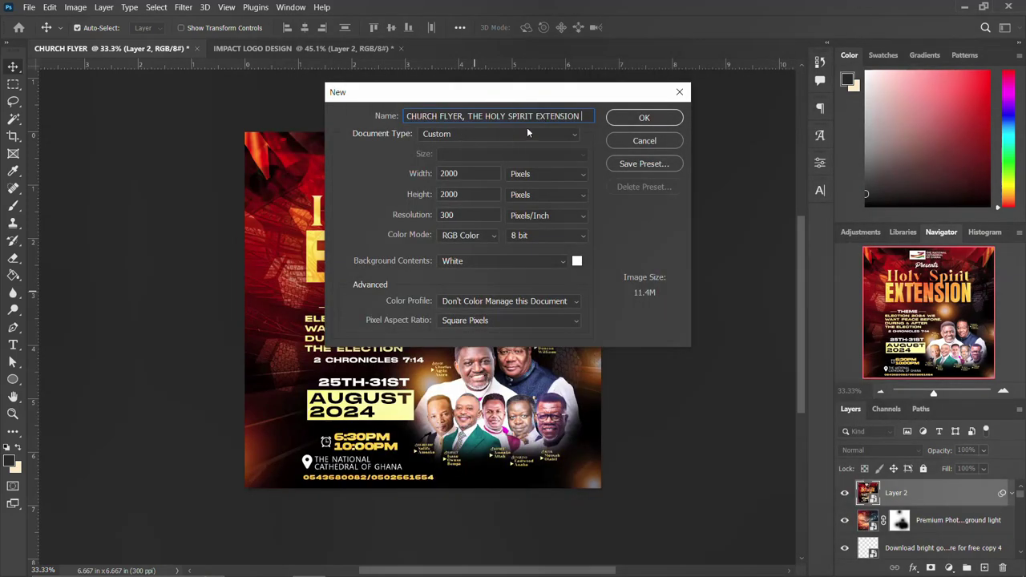
click(644, 118)
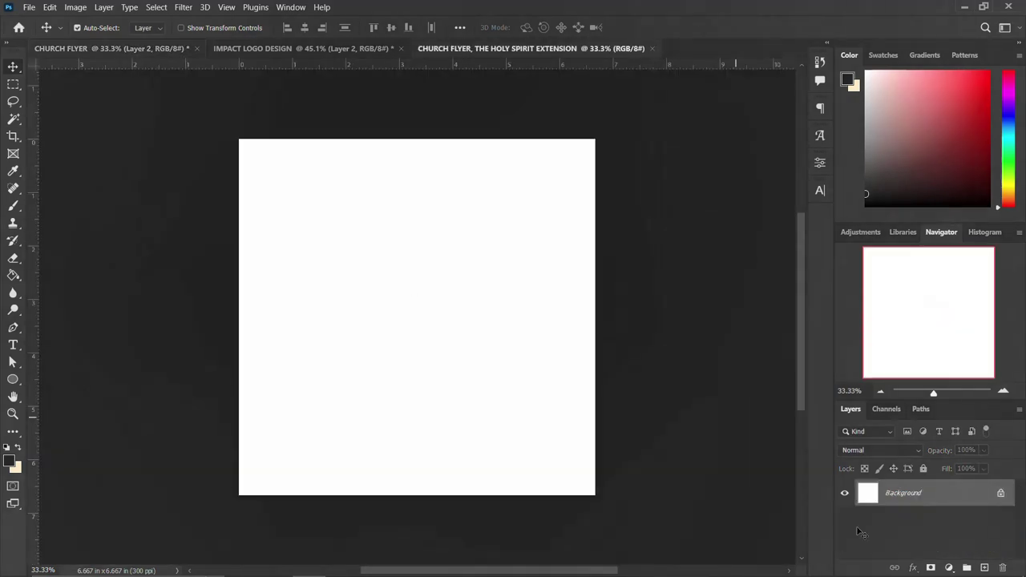
Unlock the background as Layer 0 and place the stage-light worship photo, accepting Camera Raw unchanged.
click(1001, 493)
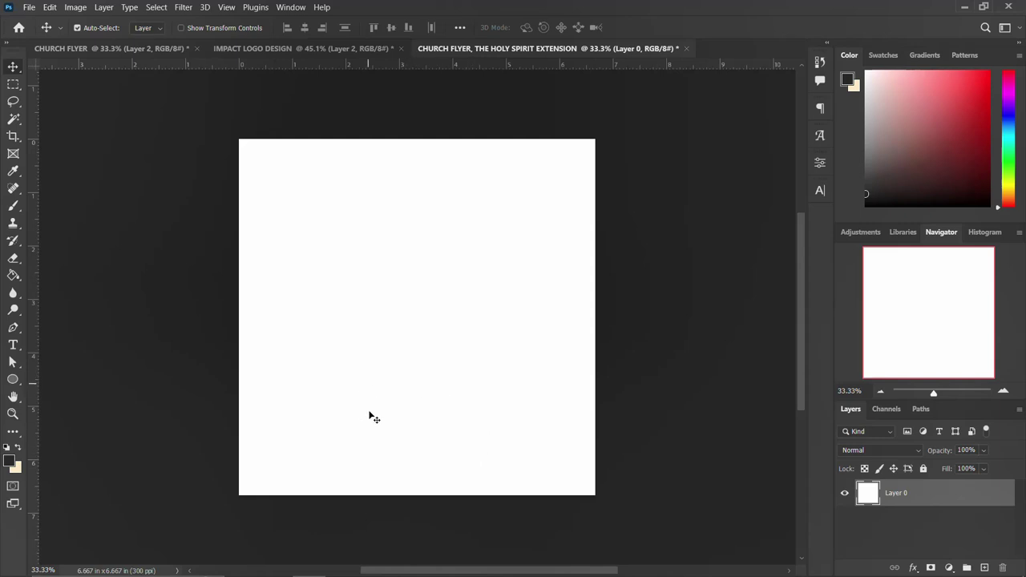
mouse_move(313, 555)
click(275, 564)
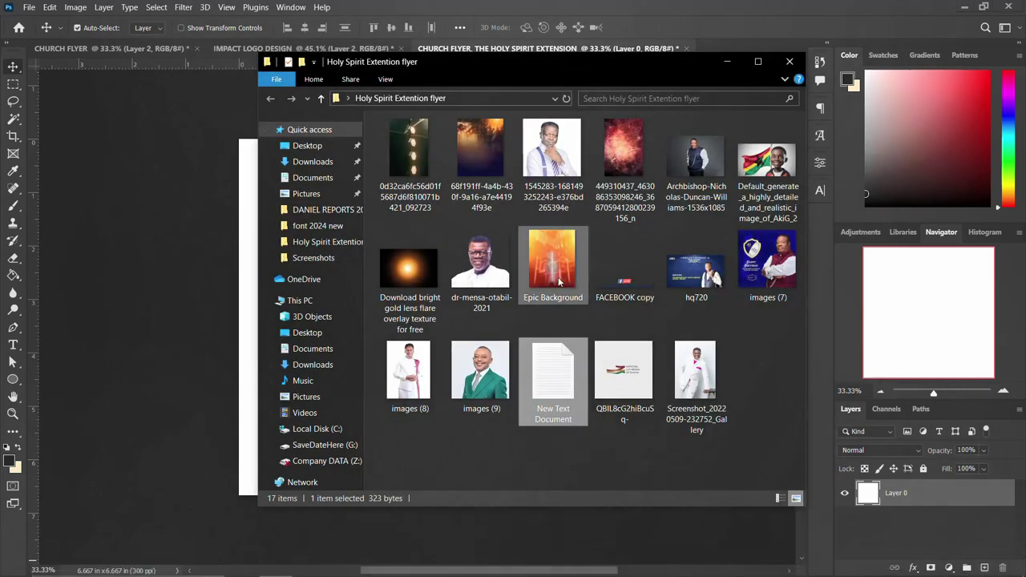
click(494, 168)
drag(491, 161, 215, 390)
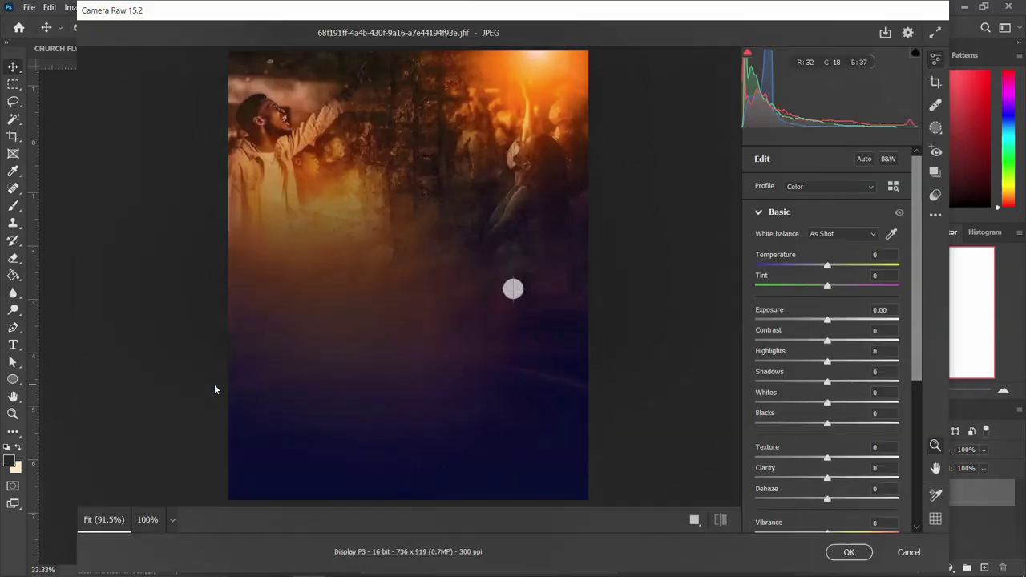
click(849, 553)
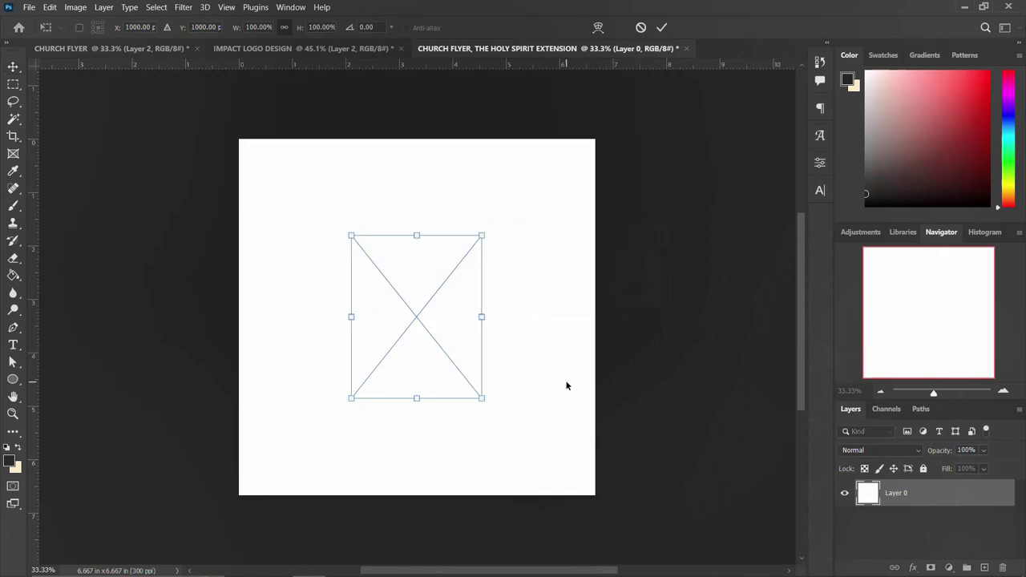
Scale and shift the placed photo until it fills the whole square canvas.
drag(482, 398, 591, 474)
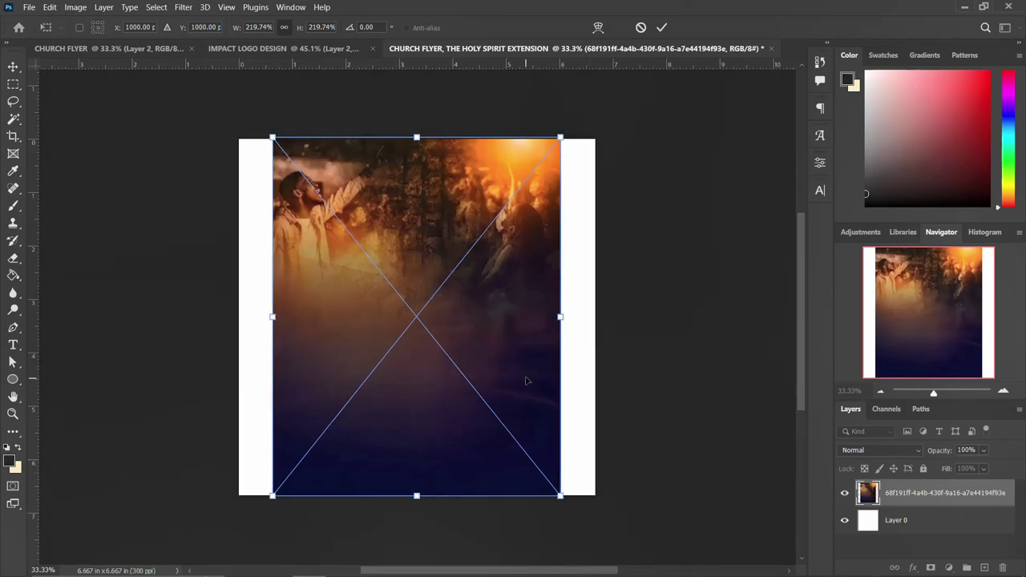
drag(560, 316, 594, 317)
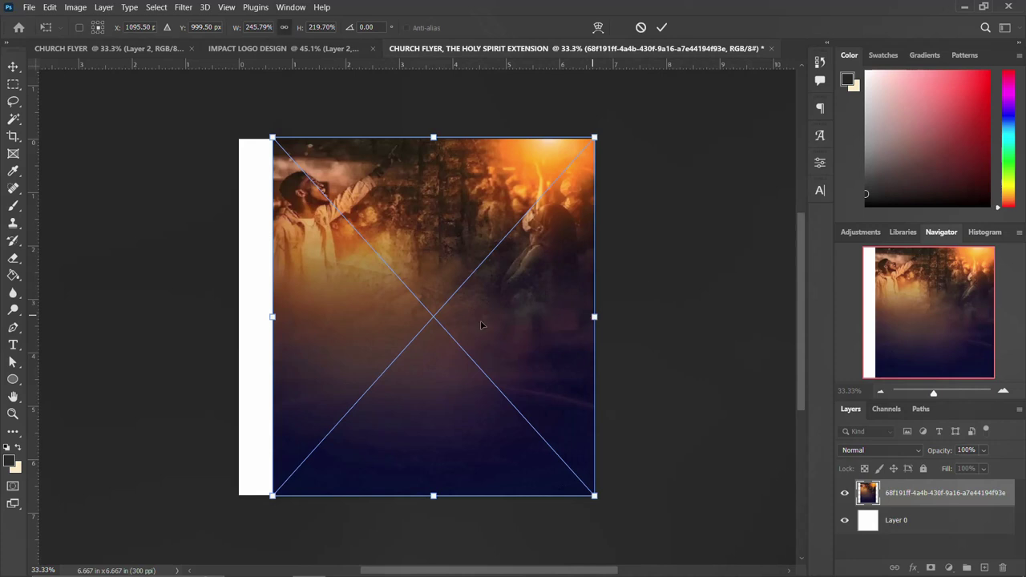
drag(272, 317, 257, 317)
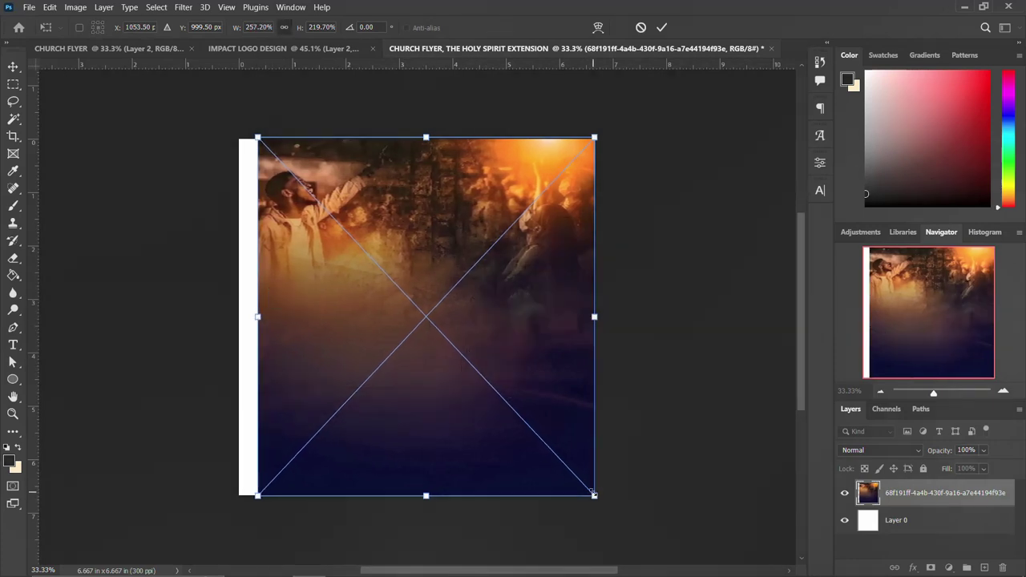
drag(594, 495, 603, 507)
drag(510, 410, 497, 410)
key(Return)
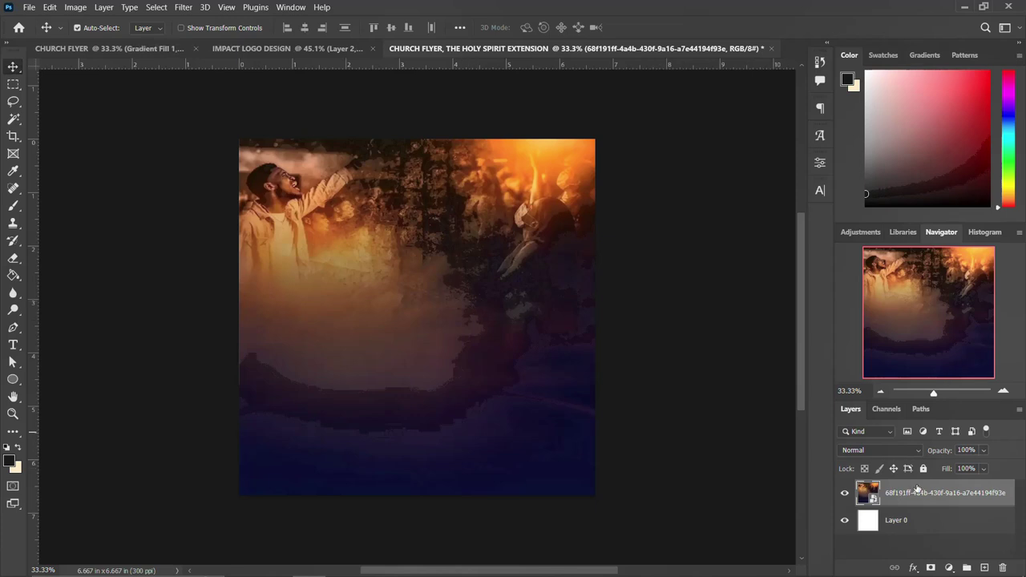
Add a Gradient Fill layer, trying the red and black-to-orange-red presets.
click(947, 567)
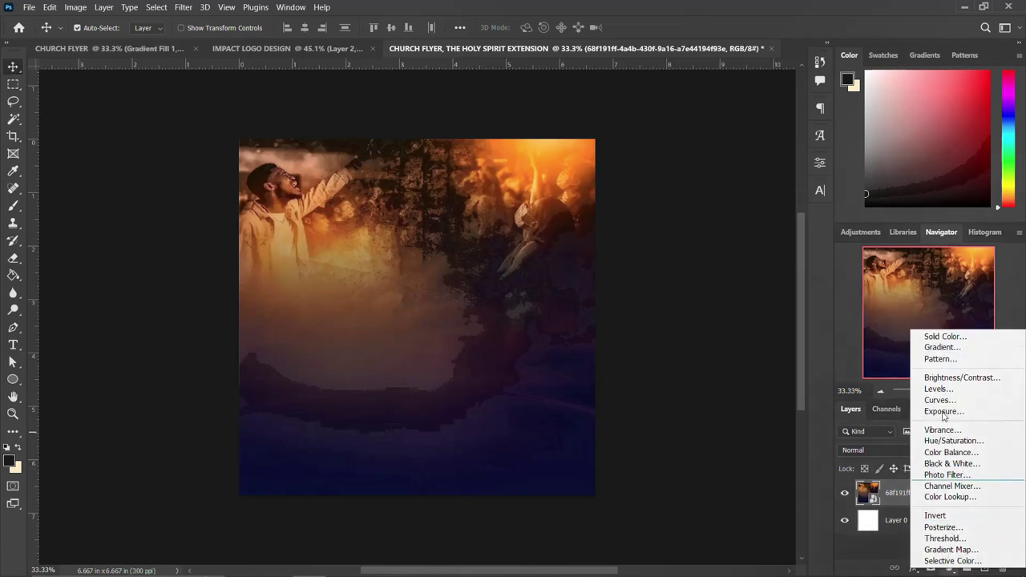
click(942, 347)
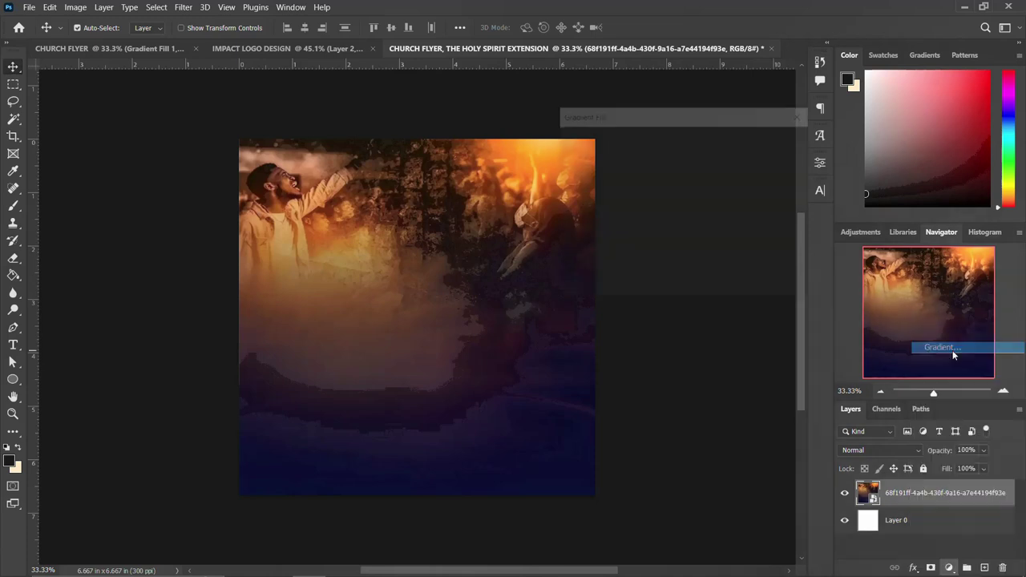
click(683, 142)
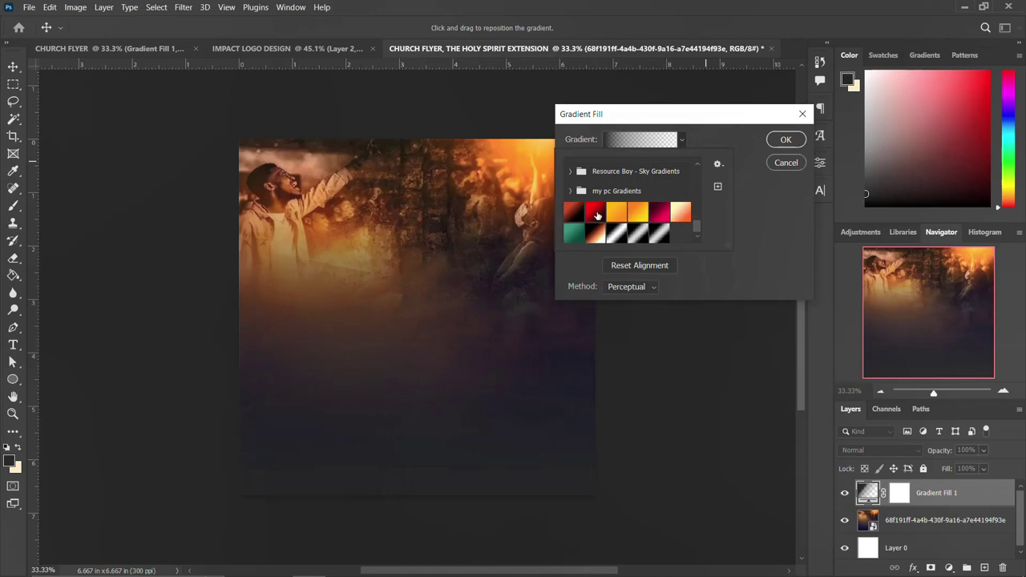
click(596, 213)
click(573, 211)
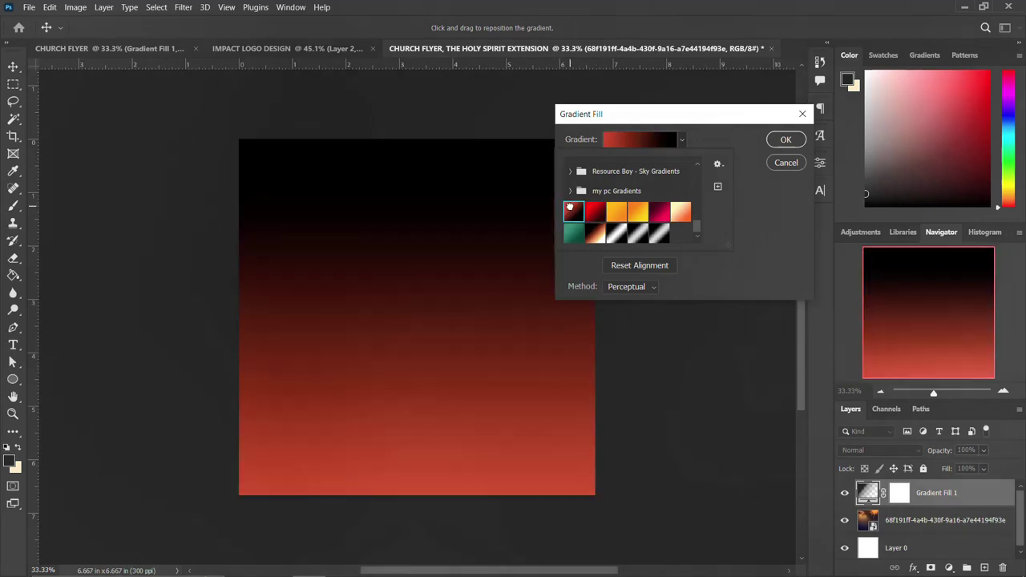
click(784, 141)
click(783, 141)
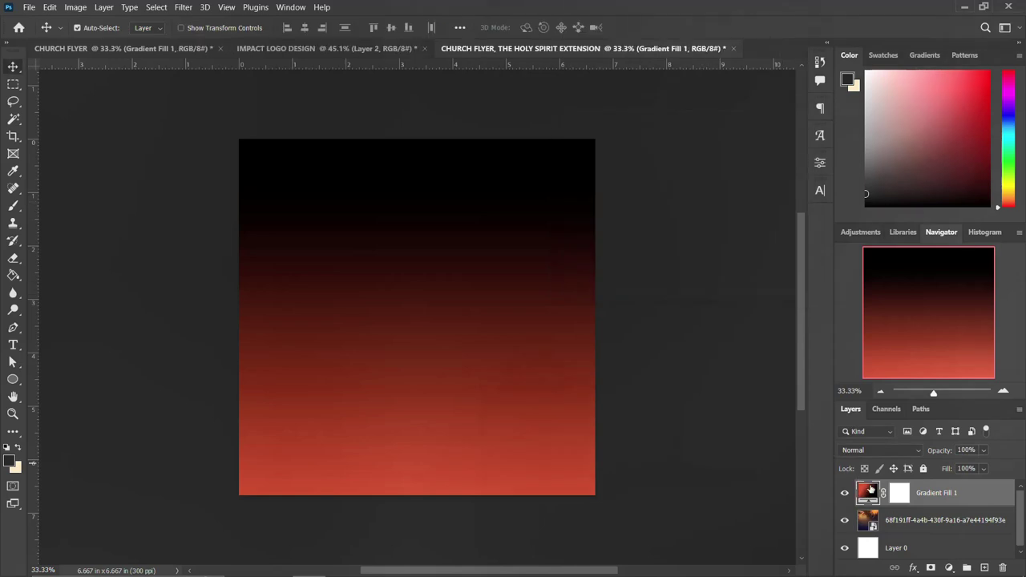
Switch the gradient to the saved custom red-black preset and reverse it so red is on top.
double_click(869, 492)
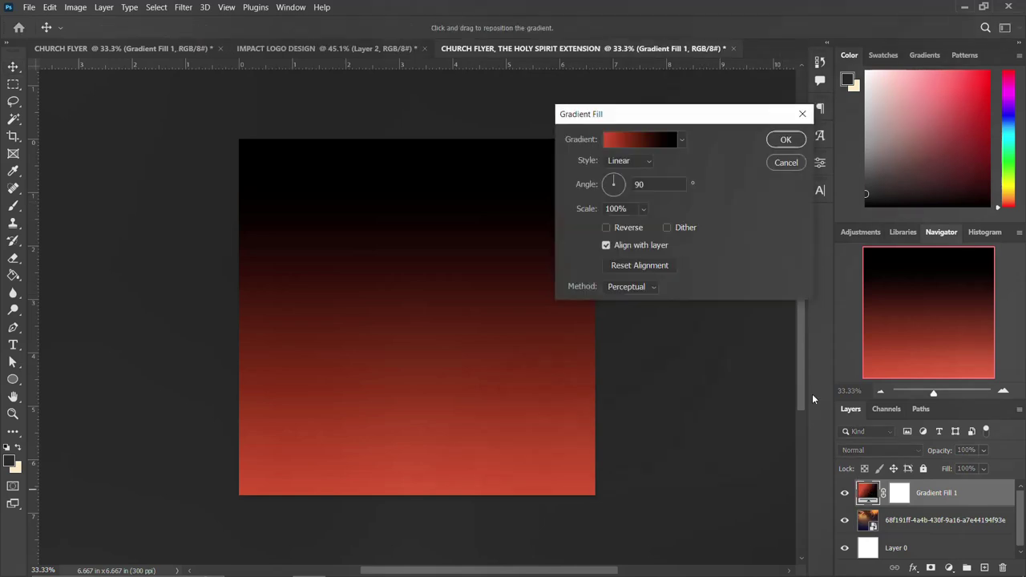
click(642, 141)
drag(827, 104, 828, 188)
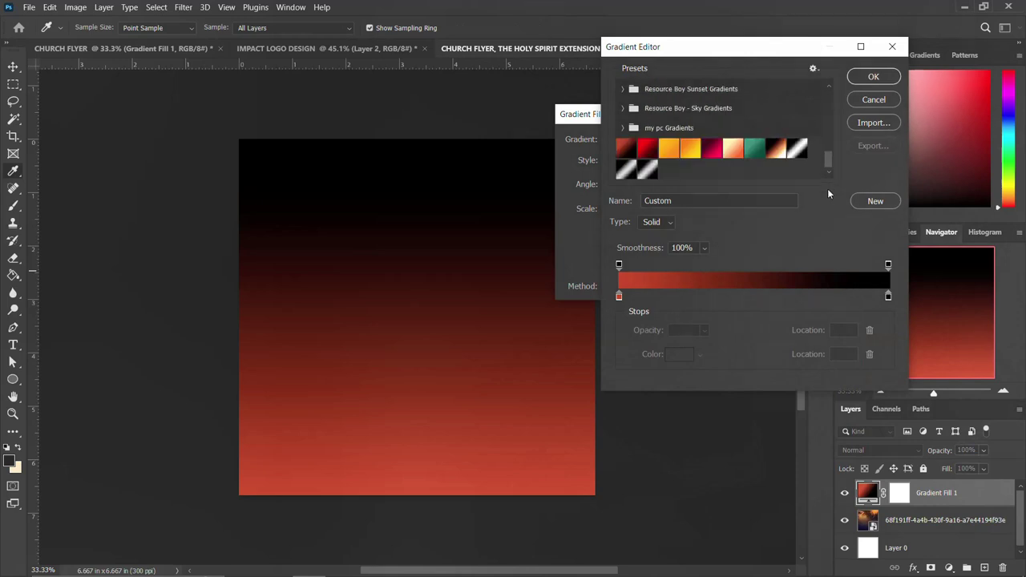
click(624, 150)
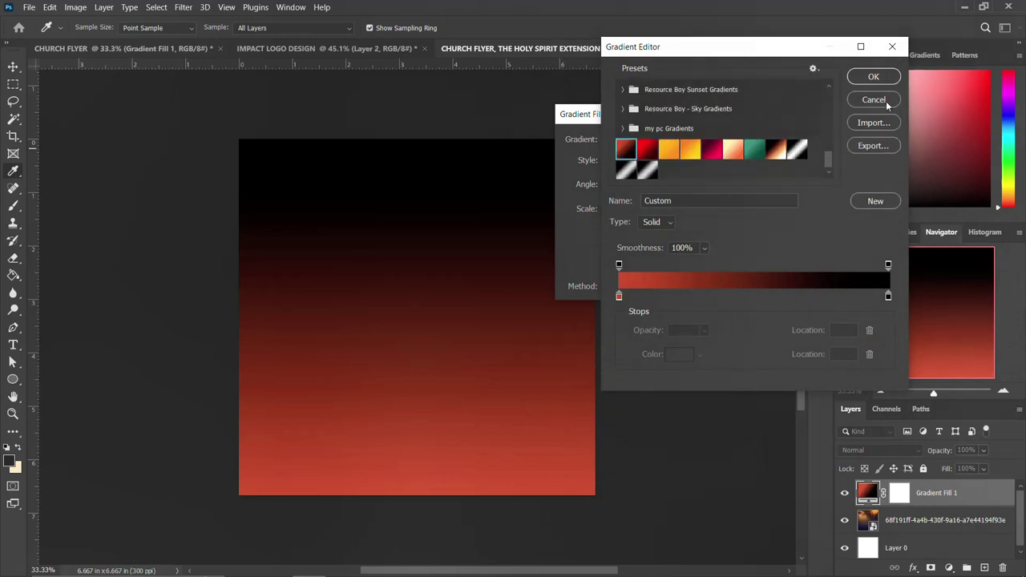
click(874, 76)
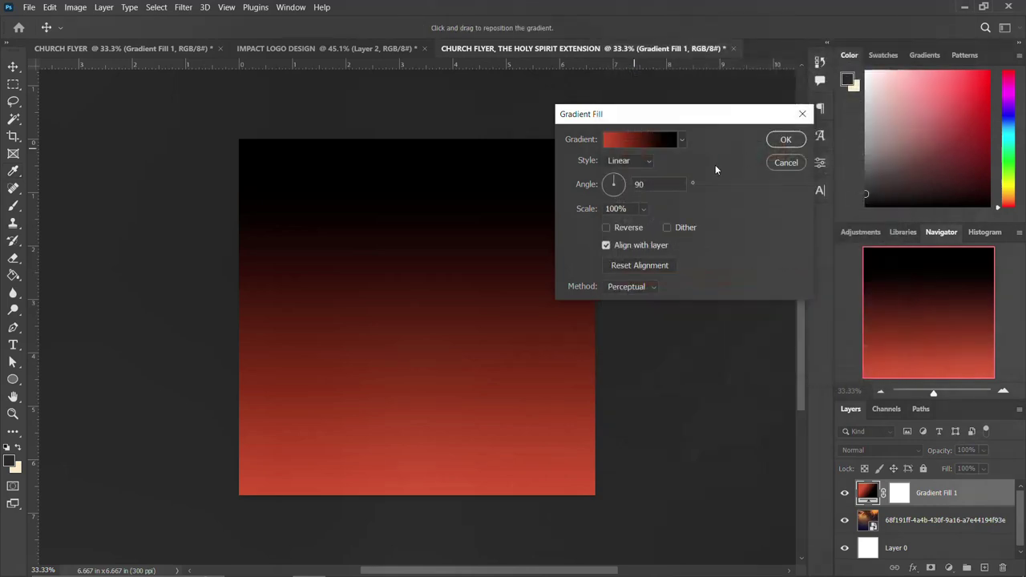
click(607, 228)
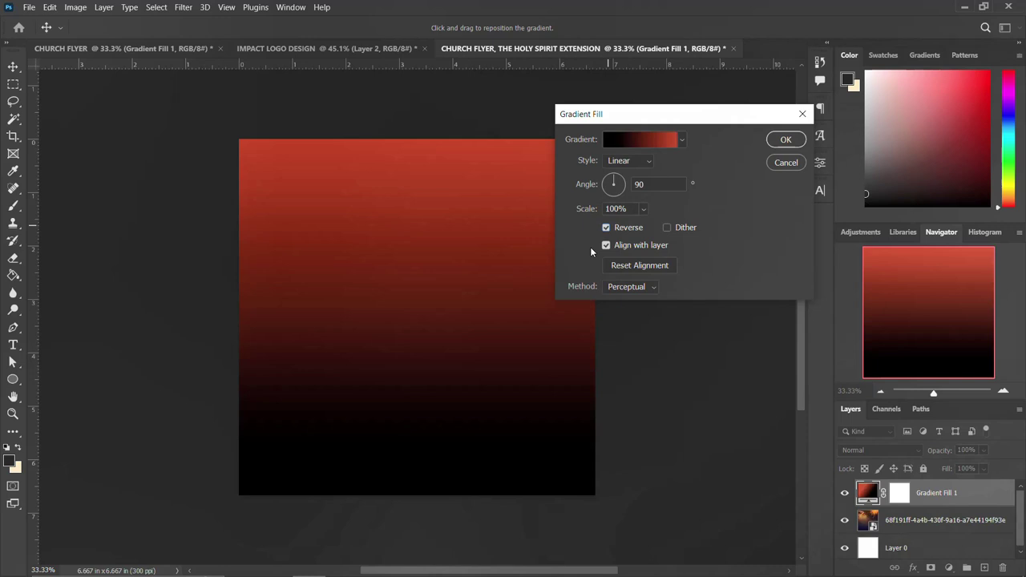
click(789, 142)
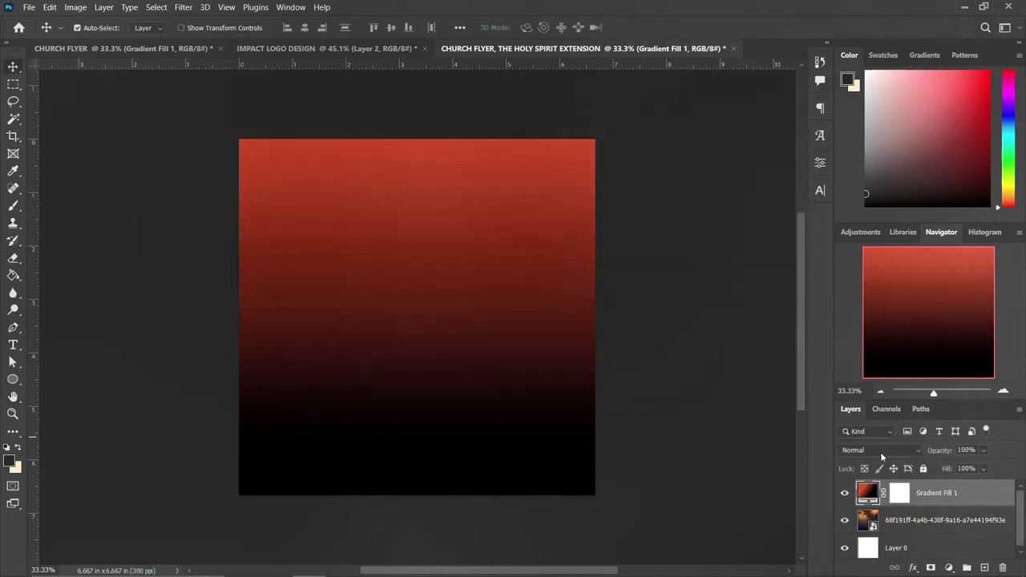
click(881, 452)
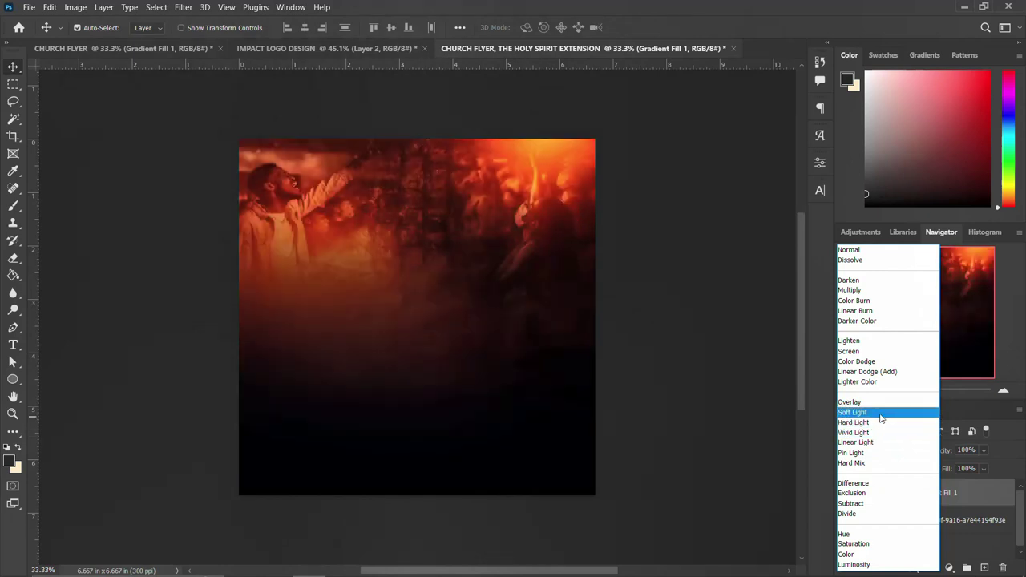
Set the gradient fill to Pin Light and try brushing its mask, undoing the strokes.
click(880, 414)
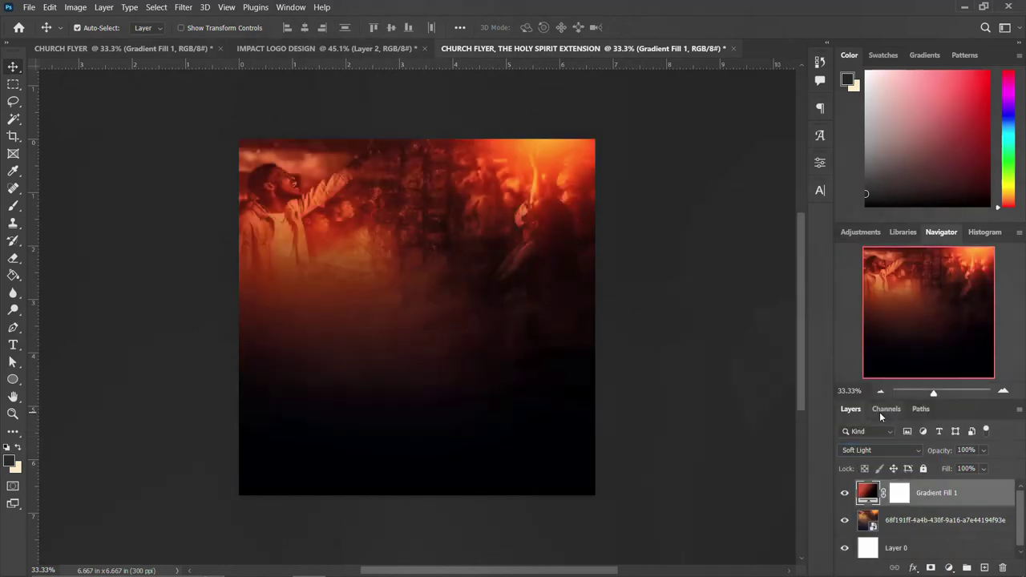
key(Down)
key(Down)
key(Down)
key(Down)
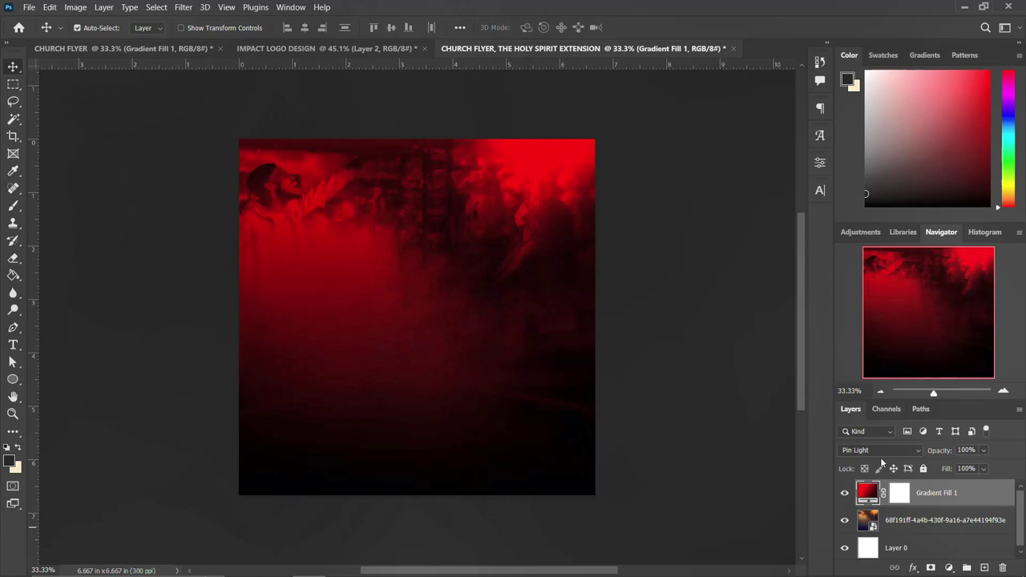
click(899, 493)
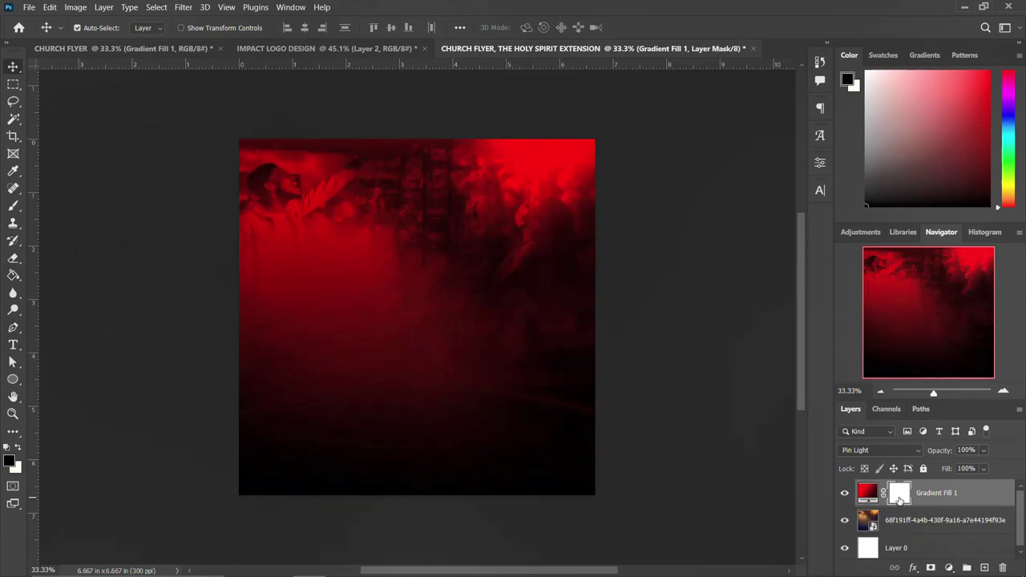
key(b)
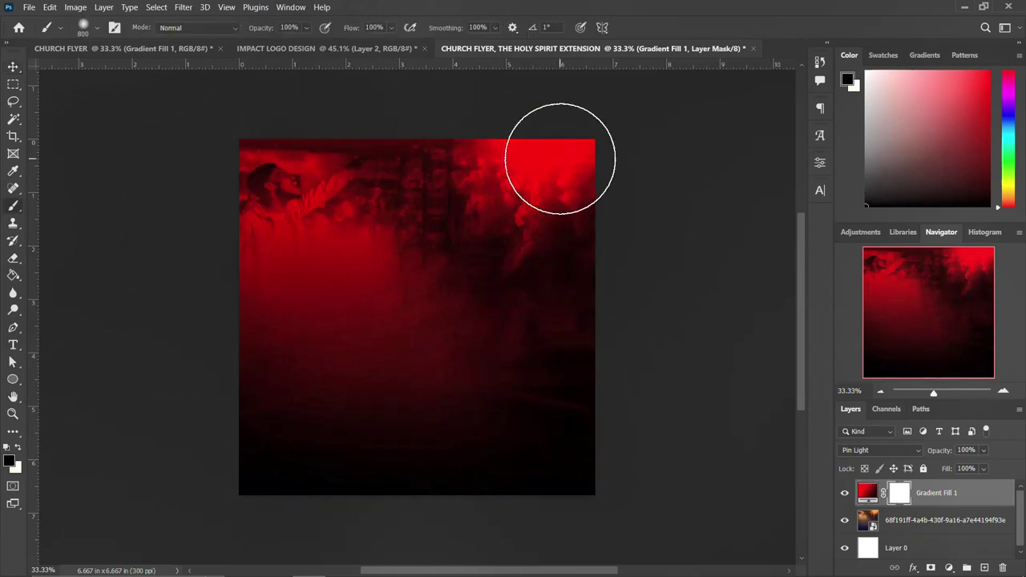
drag(560, 159, 415, 161)
mouse_move(297, 142)
mouse_down()
mouse_move(391, 164)
mouse_move(393, 151)
mouse_move(396, 233)
mouse_move(477, 258)
mouse_move(501, 303)
mouse_move(505, 245)
mouse_up()
key(ctrl+z)
key(ctrl+z)
key(ctrl+z)
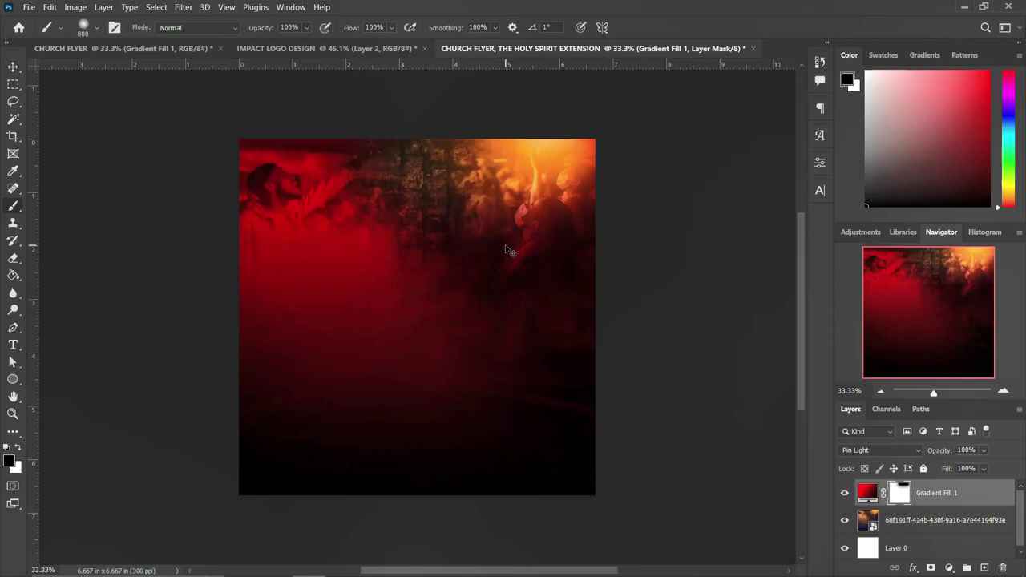
With brush smoothing 5 and flow 50, softly paint the mask to reveal the photo along the top.
click(439, 28)
text(5)
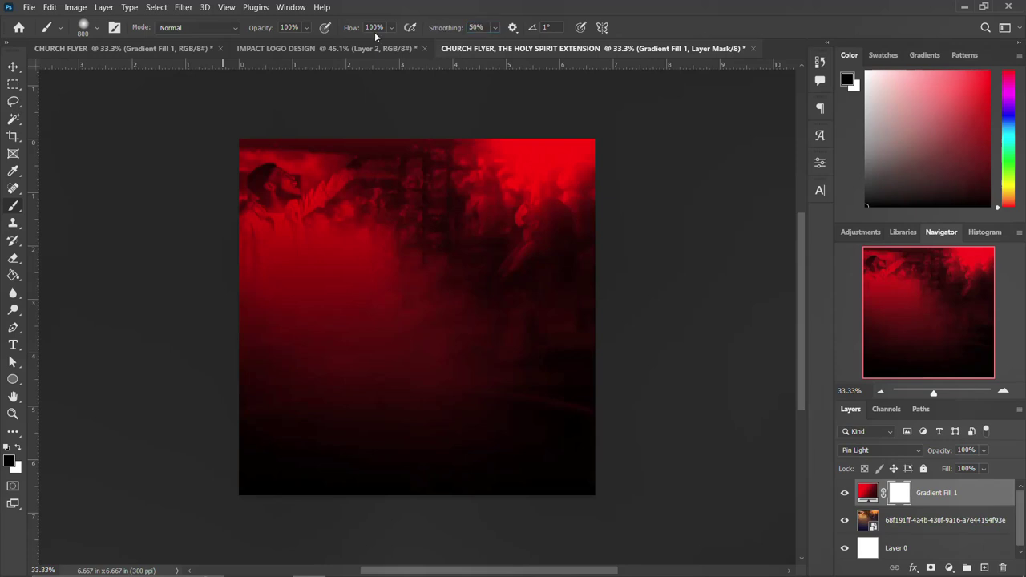
click(345, 30)
text(50)
mouse_move(473, 201)
mouse_down()
mouse_move(455, 180)
mouse_move(320, 184)
mouse_move(395, 168)
mouse_move(469, 182)
mouse_move(520, 221)
mouse_move(371, 232)
mouse_move(420, 227)
mouse_move(430, 243)
mouse_move(467, 252)
mouse_move(463, 227)
mouse_move(418, 205)
mouse_move(356, 210)
mouse_move(440, 222)
mouse_move(478, 213)
mouse_move(469, 254)
mouse_move(312, 357)
mouse_move(349, 290)
mouse_move(403, 313)
mouse_move(428, 304)
mouse_move(345, 298)
mouse_move(337, 321)
mouse_move(408, 152)
mouse_move(248, 126)
mouse_up()
key(bracketright)
key(bracketright)
key(bracketright)
key(bracketright)
key(bracketright)
key(bracketright)
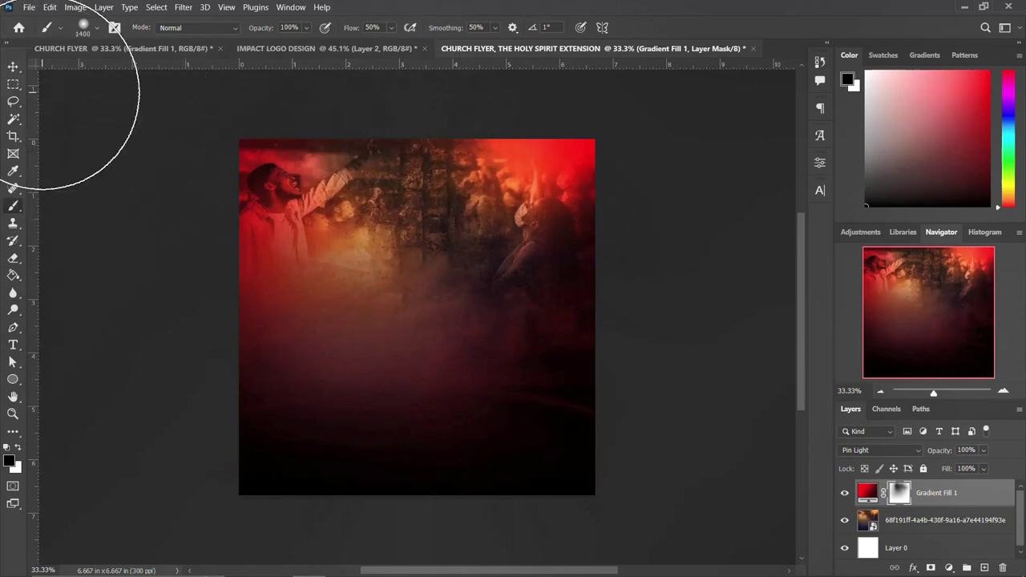
click(13, 67)
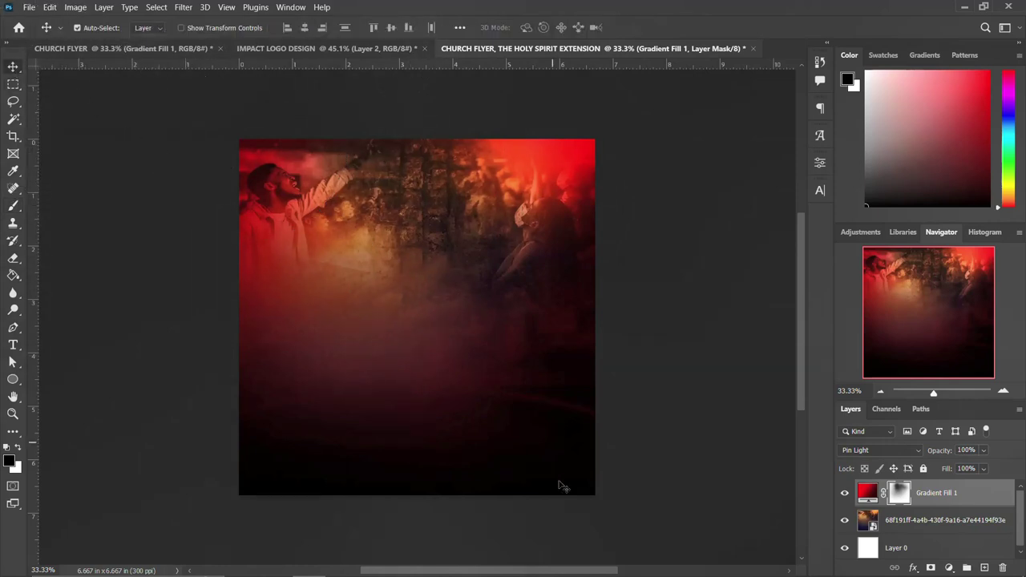
click(302, 564)
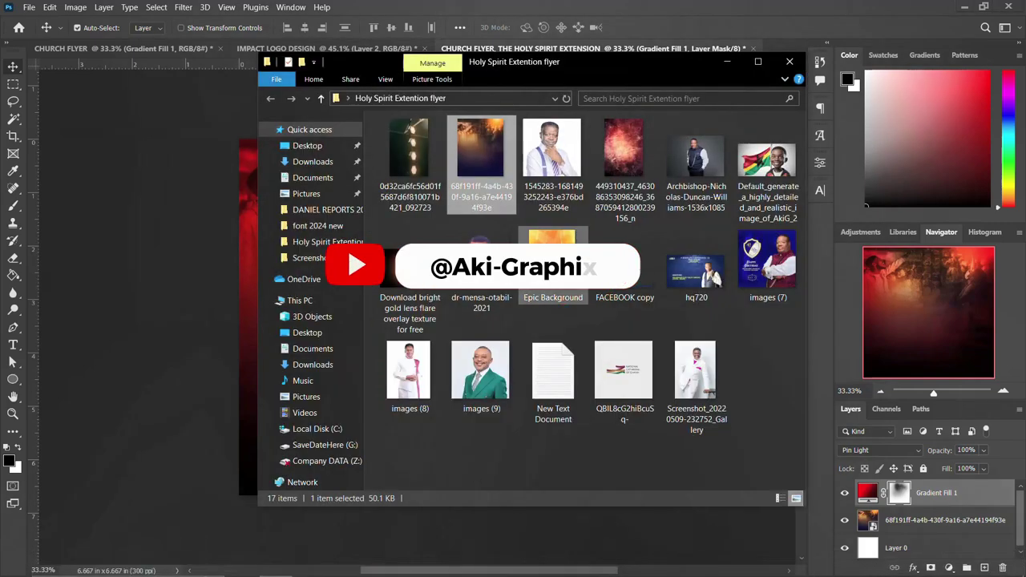
Place the hexagonal stage-lights image and shift it to cover the flyer's left half.
click(401, 143)
drag(210, 354, 207, 354)
drag(383, 331, 259, 328)
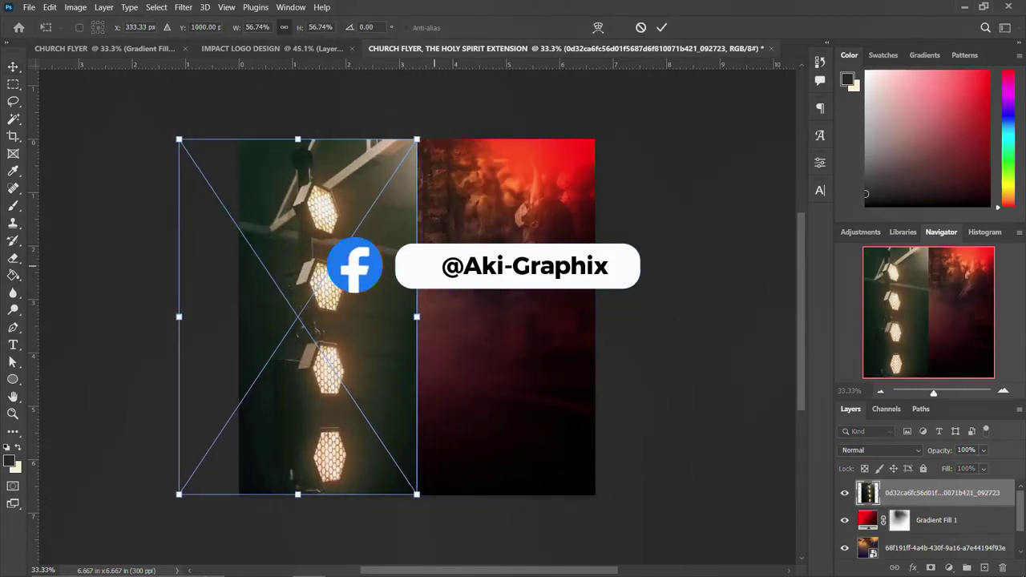
key(Return)
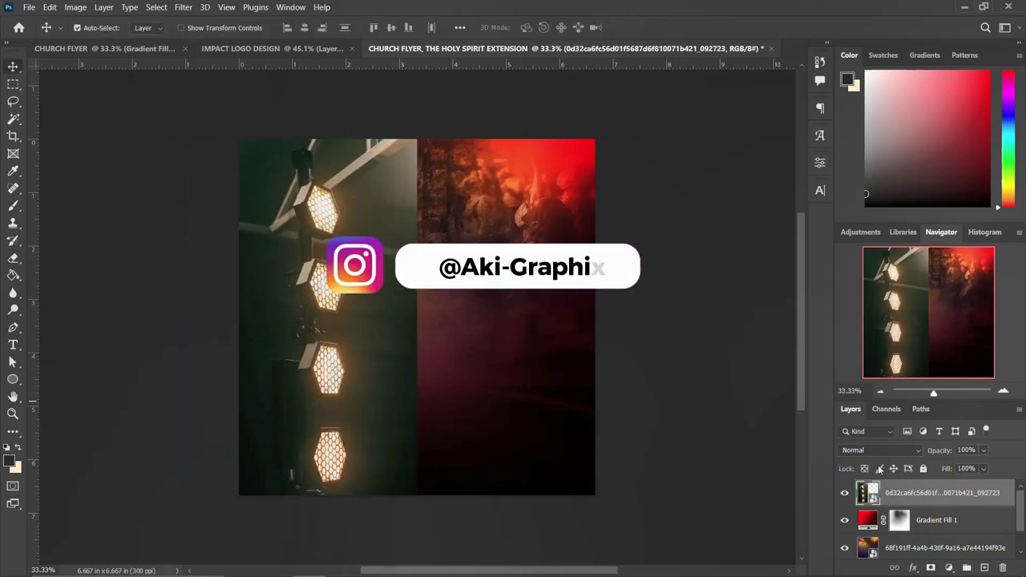
click(896, 452)
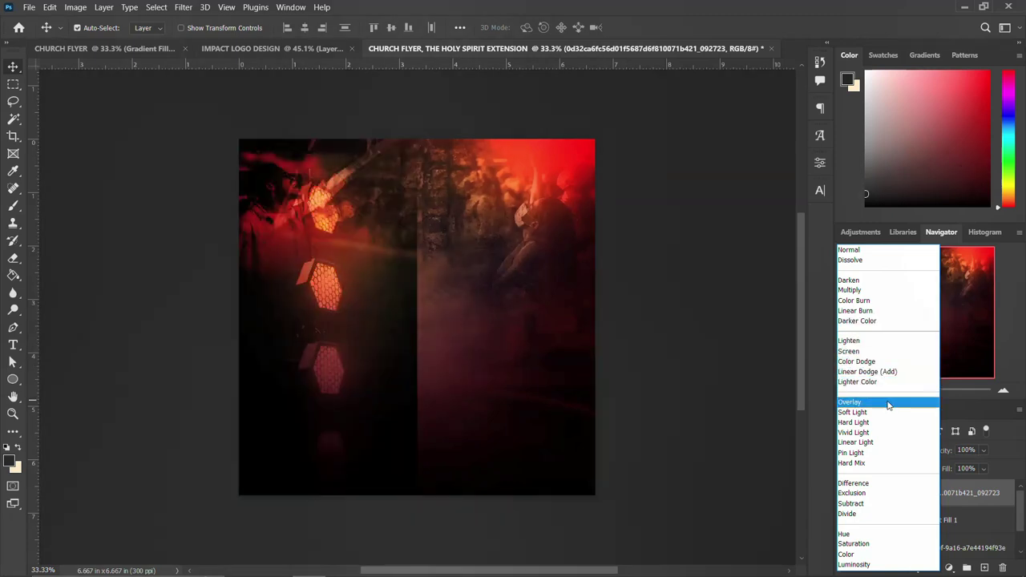
Set the lights layer to Soft Light and mask its seam and lower-middle area at 100% flow.
click(885, 412)
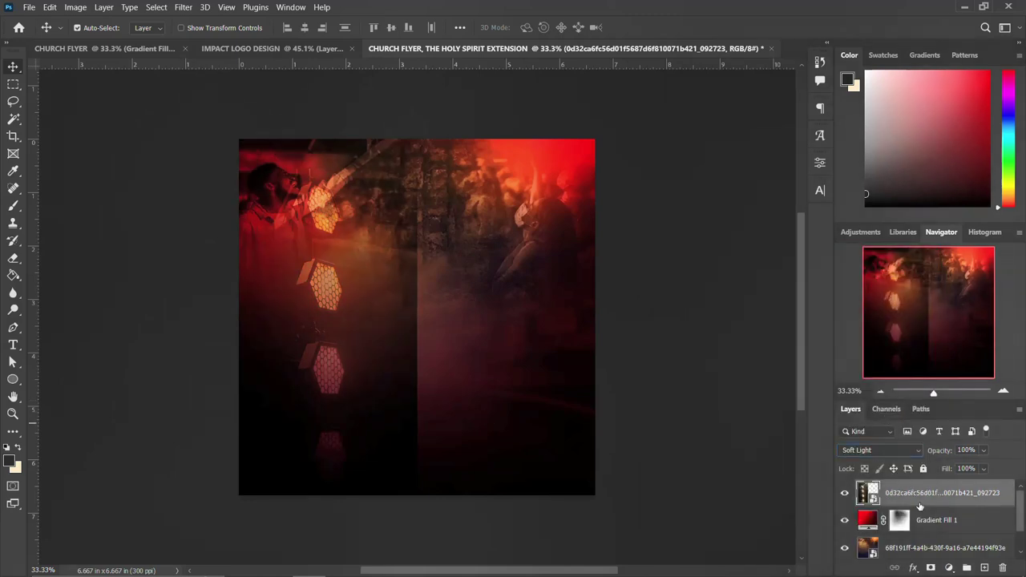
click(933, 567)
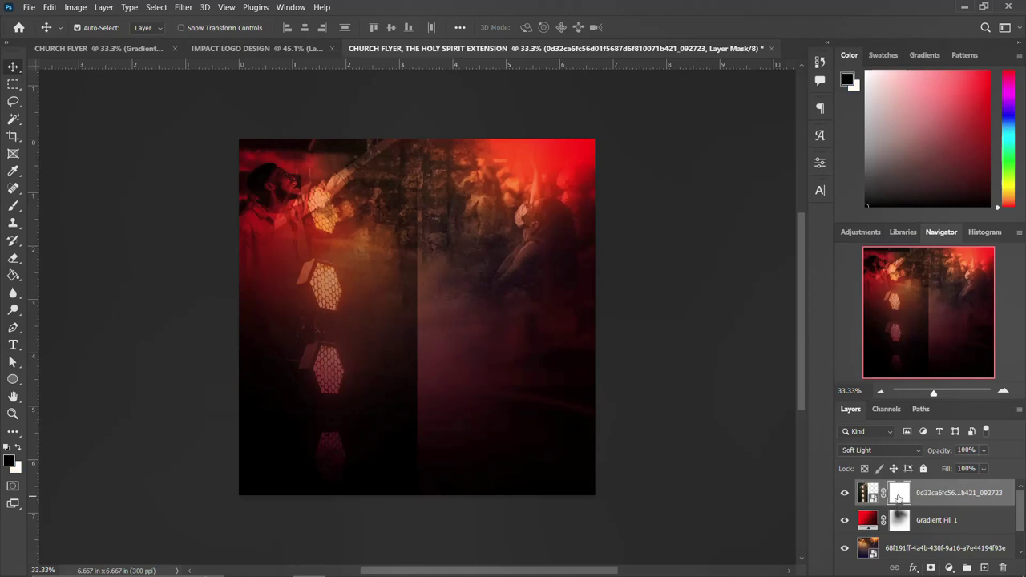
key(b)
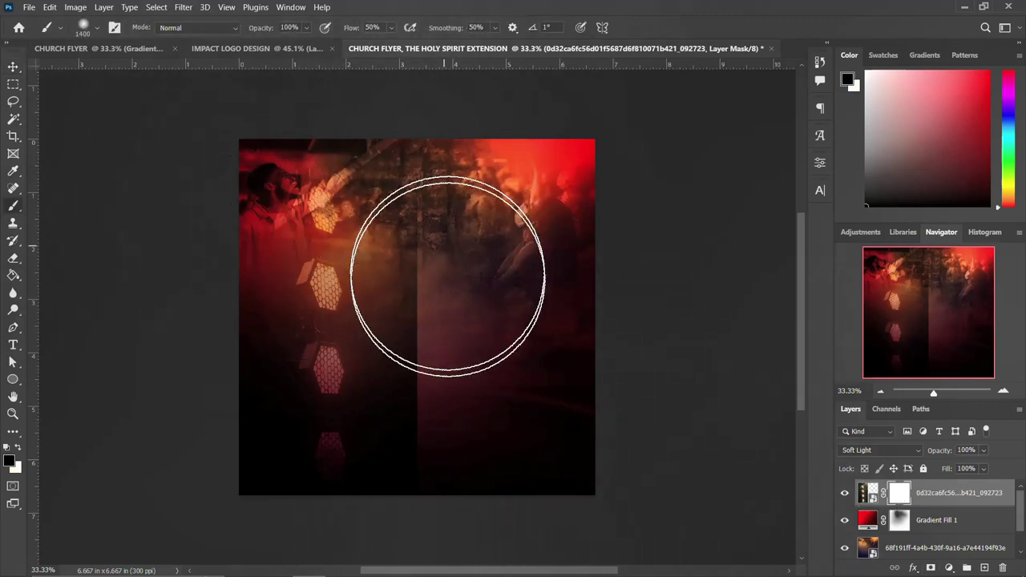
drag(401, 275, 457, 505)
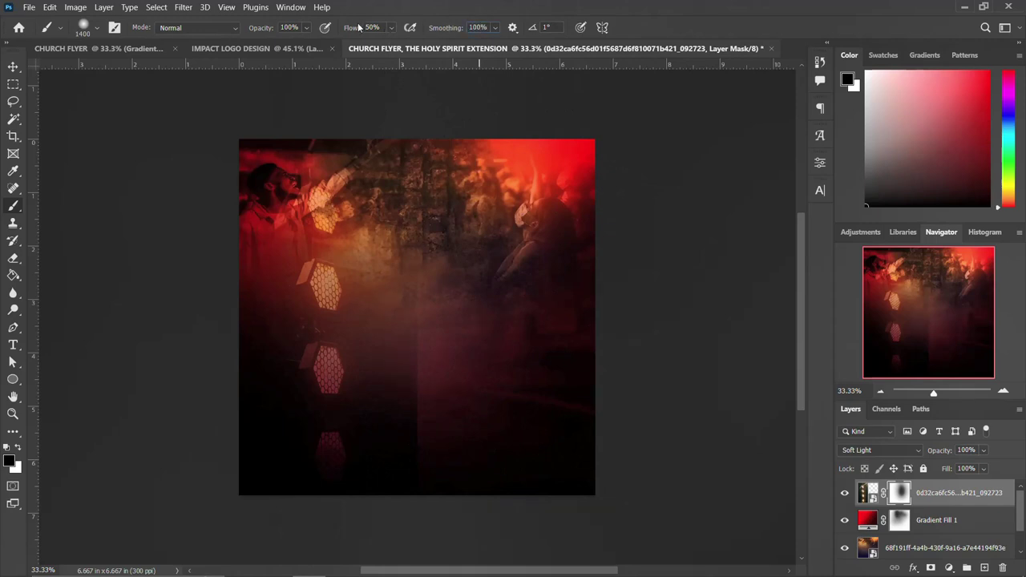
text(100)
key(Return)
mouse_move(461, 175)
mouse_down()
mouse_move(448, 482)
mouse_move(463, 387)
mouse_move(457, 480)
mouse_move(473, 397)
mouse_move(496, 94)
mouse_move(439, 113)
mouse_move(422, 158)
mouse_move(435, 215)
mouse_move(448, 235)
mouse_move(519, 253)
mouse_up()
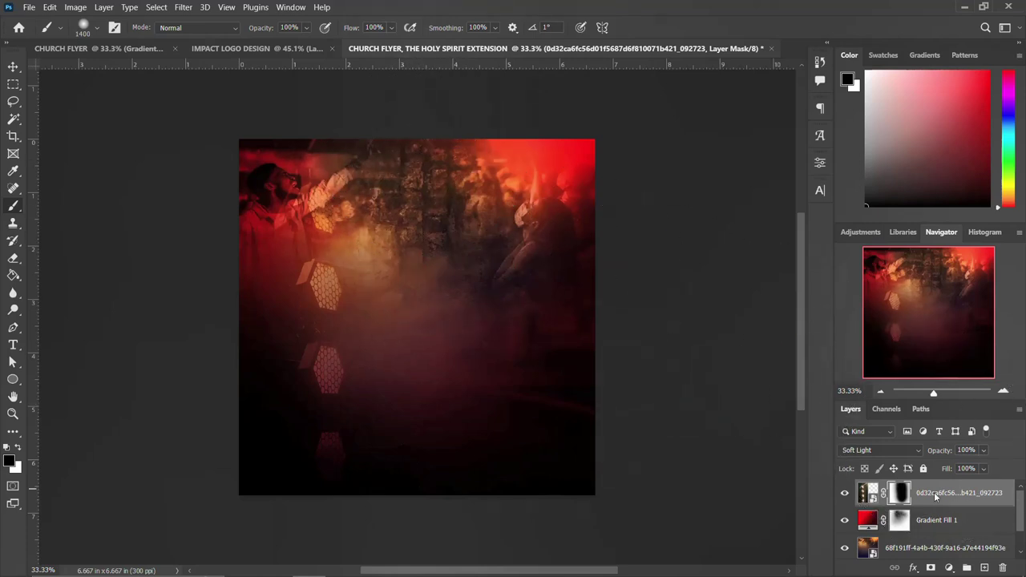
Try tilting the mask about 10°, discard it, and paint the top of the lights back in.
key(ctrl+t)
drag(473, 312, 472, 343)
drag(403, 278, 382, 275)
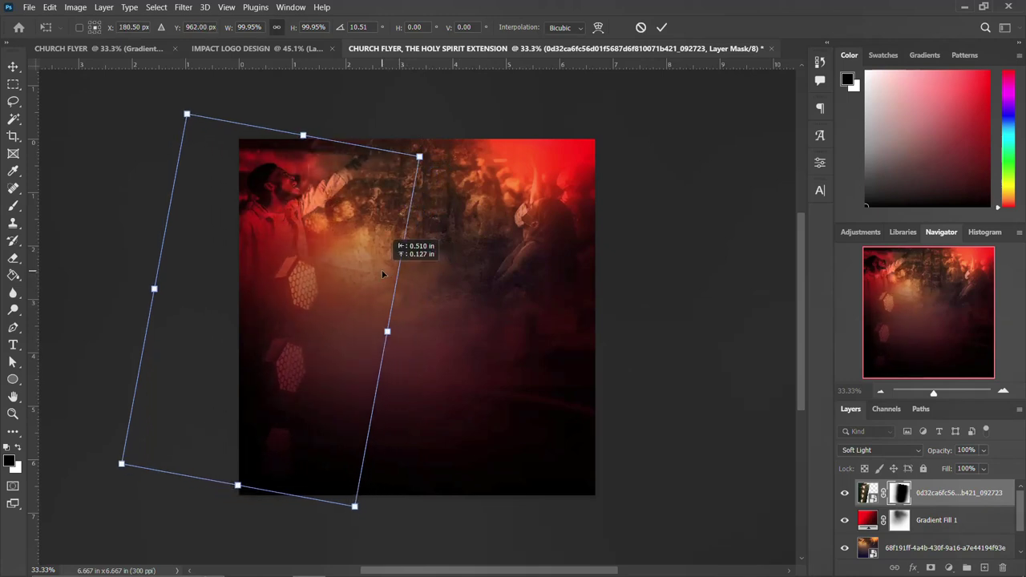
key(Escape)
key(b)
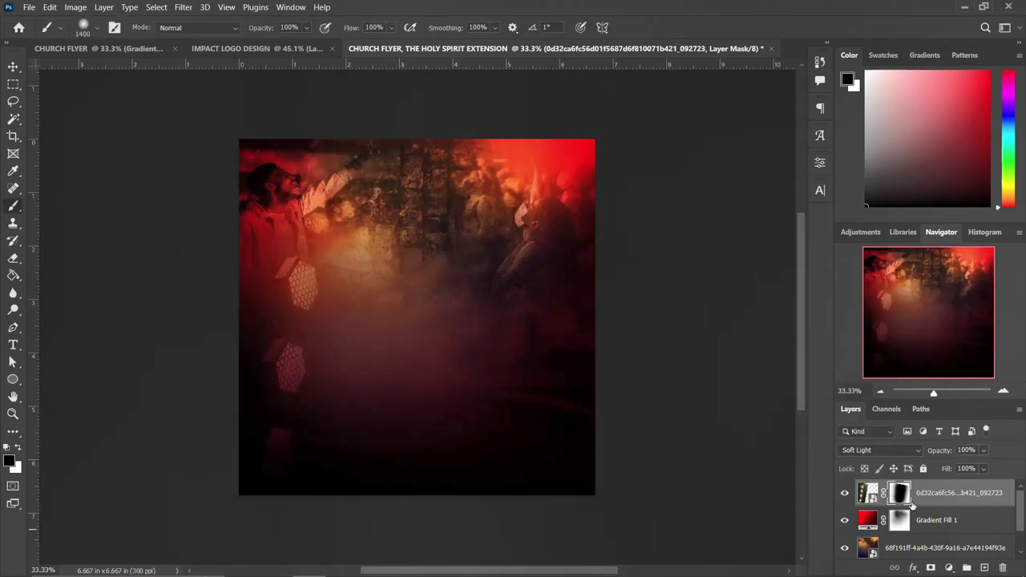
mouse_move(394, 114)
mouse_down()
mouse_move(335, 112)
mouse_move(382, 110)
mouse_up()
click(12, 67)
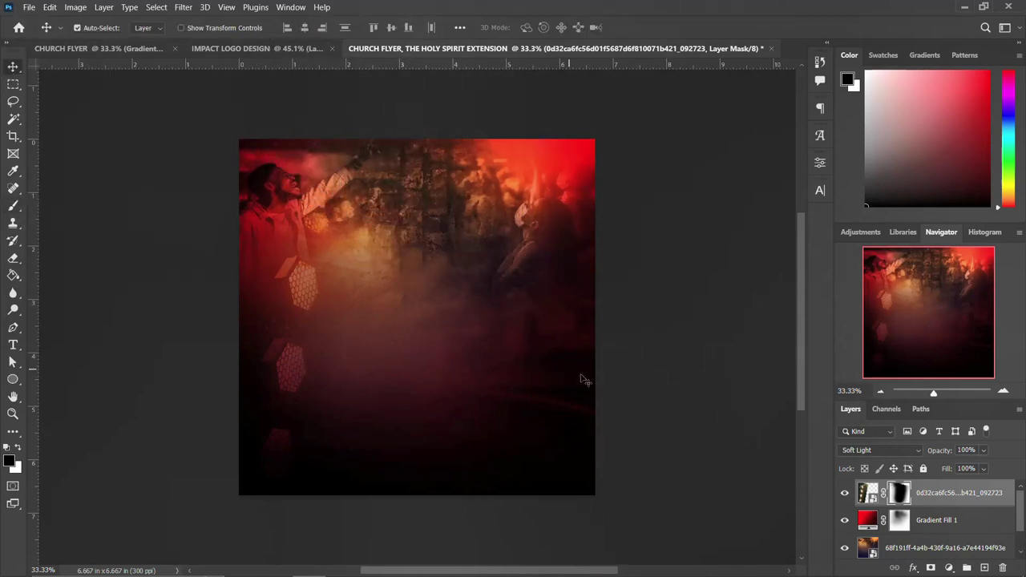
click(974, 494)
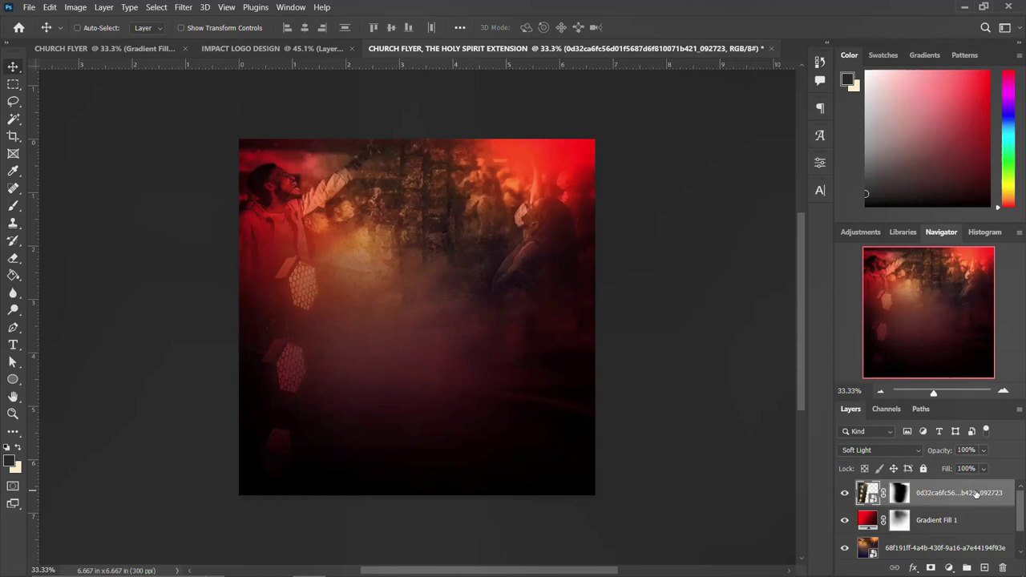
Duplicate the stage-lights layer, flip it horizontally and move it to the flyer's right side.
key(ctrl+j)
key(ctrl+t)
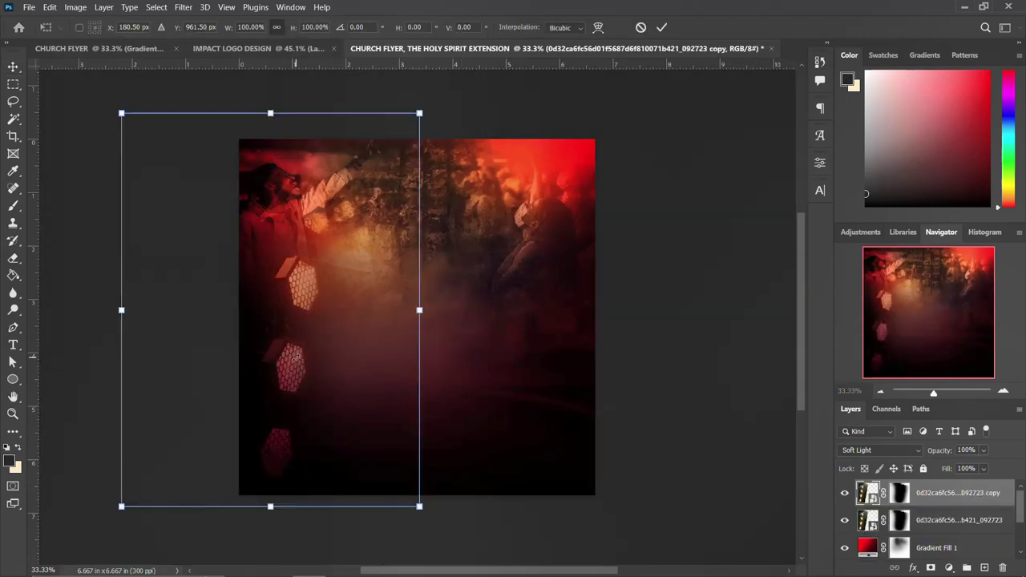
right_click(296, 357)
click(351, 338)
drag(351, 335, 642, 324)
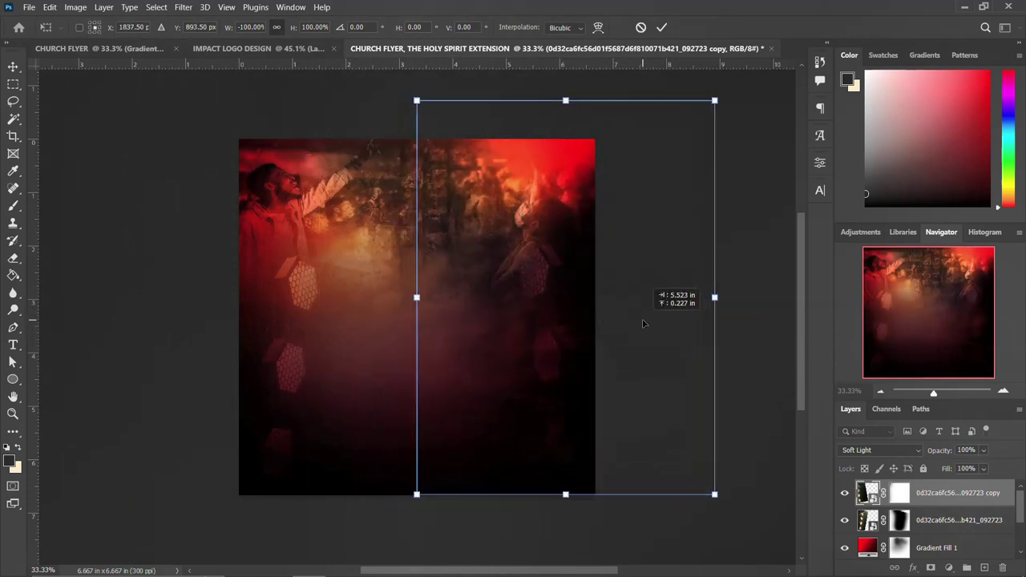
key(Return)
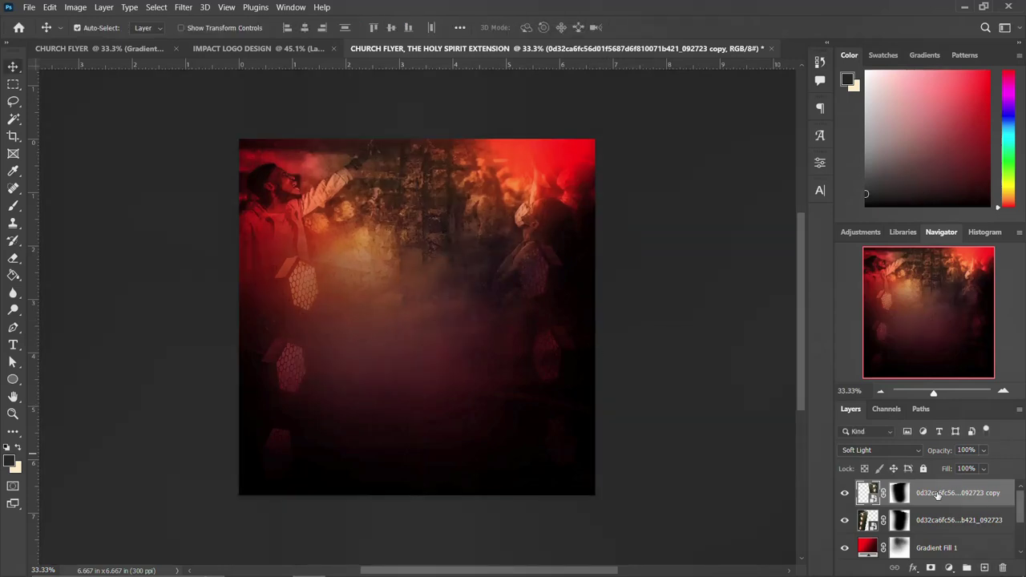
Set both lights layers to Screen and dim the copy's bottom-left lamp on its mask.
key(alt+shift+s)
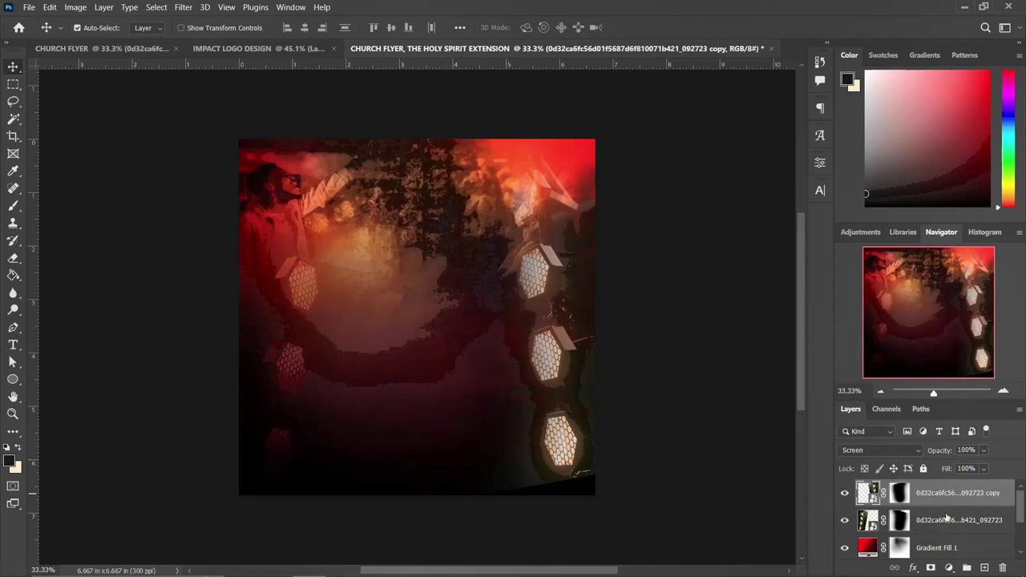
click(947, 520)
click(877, 448)
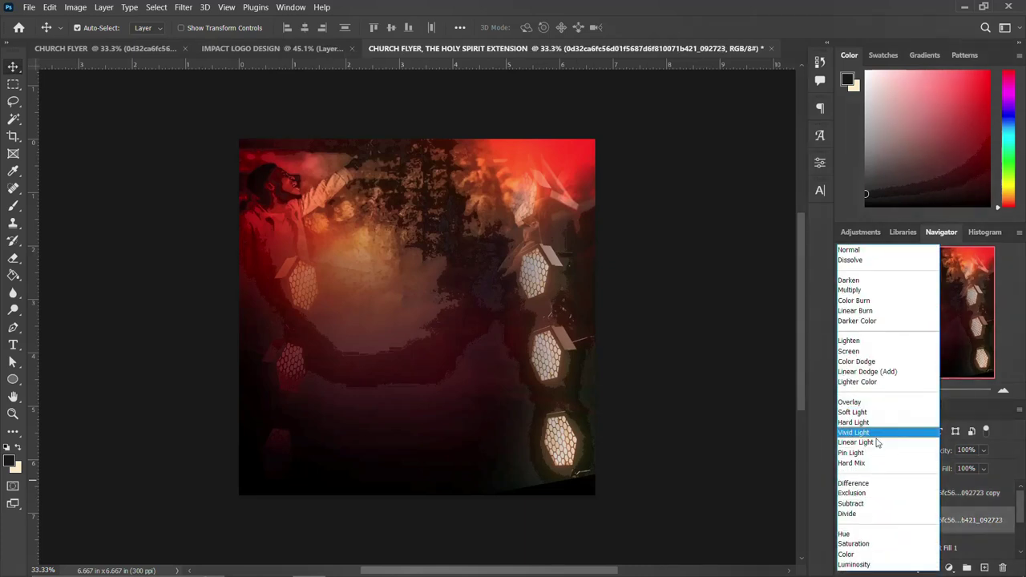
click(853, 351)
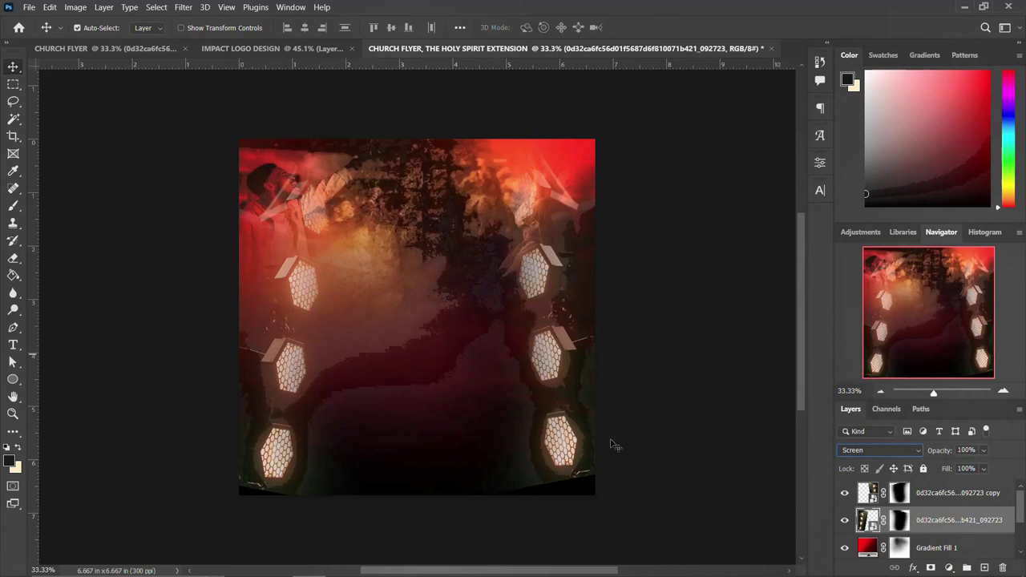
click(900, 496)
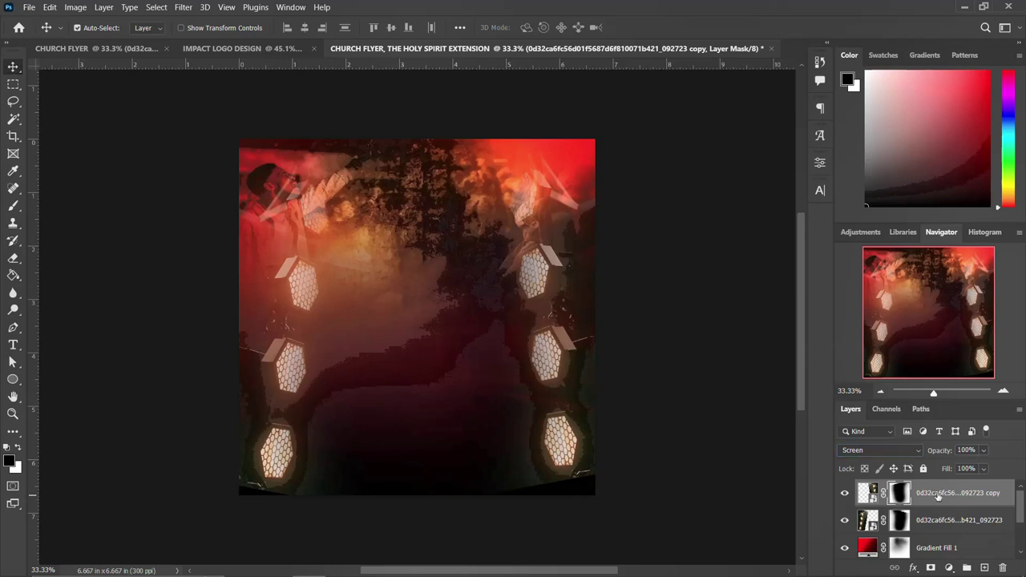
key(b)
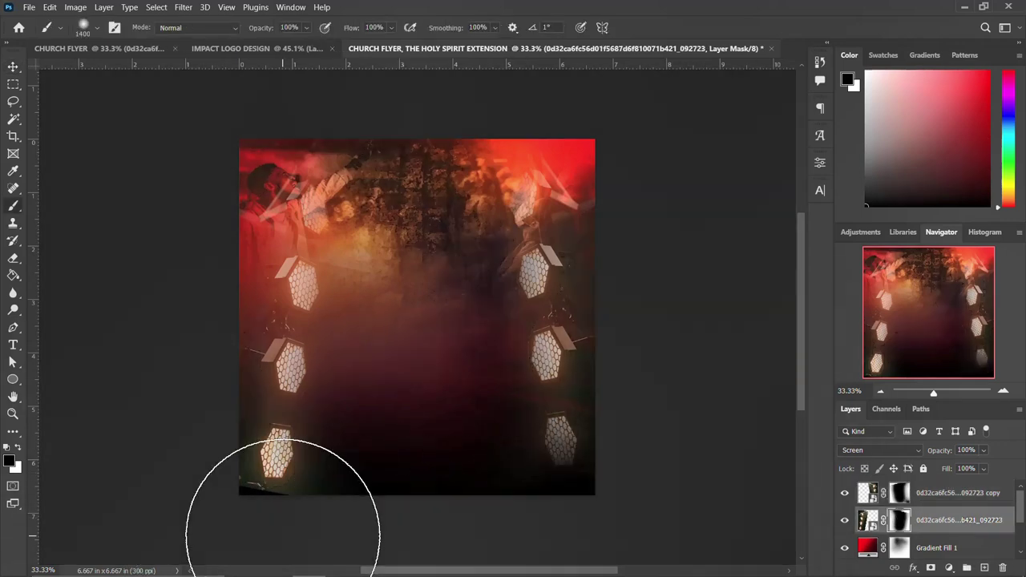
click(275, 486)
click(275, 488)
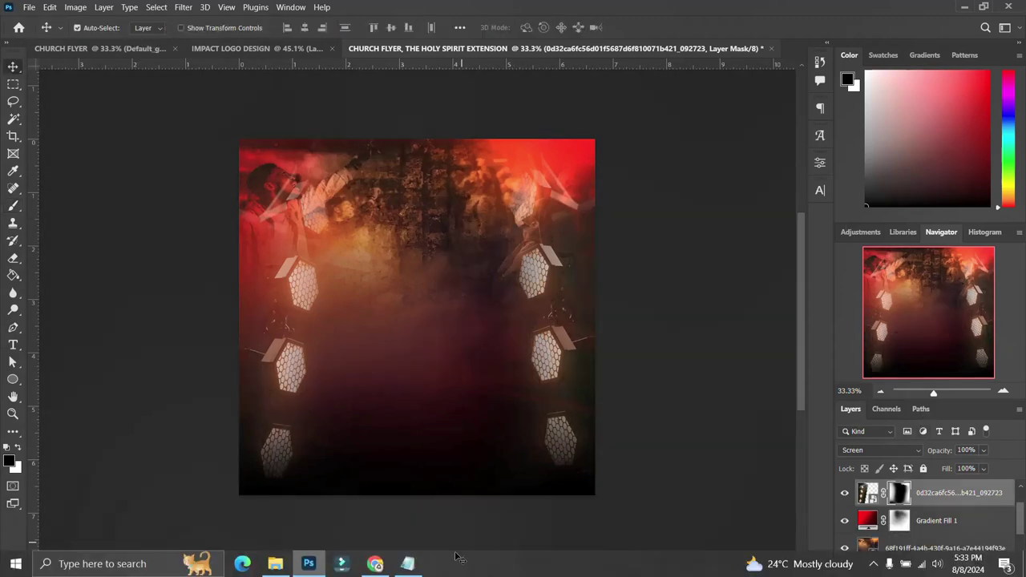
Place the red flag image, tilted about 26°, in the flyer's top-right corner.
click(275, 568)
drag(768, 164, 154, 237)
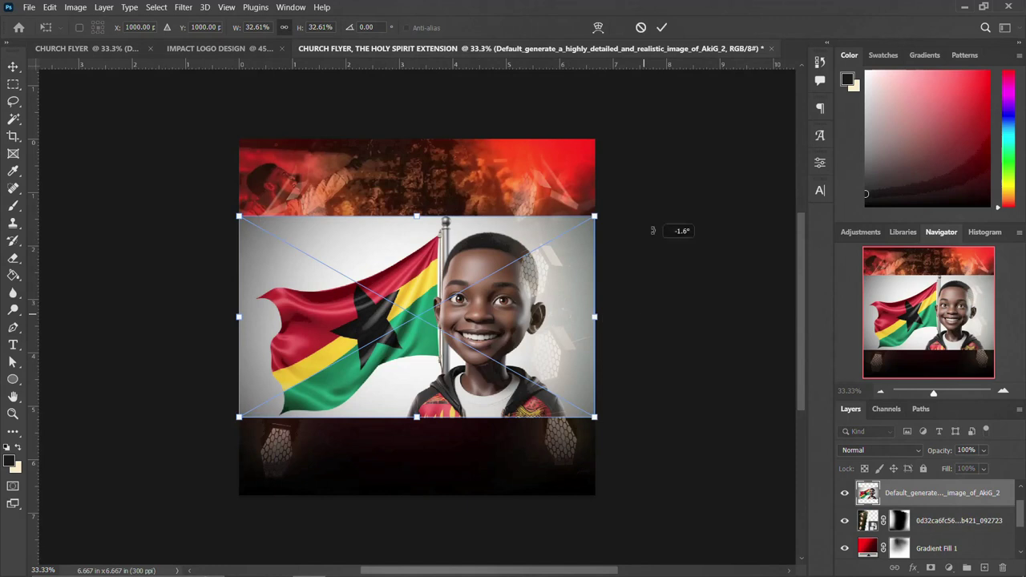
drag(652, 231, 643, 183)
drag(478, 269, 642, 147)
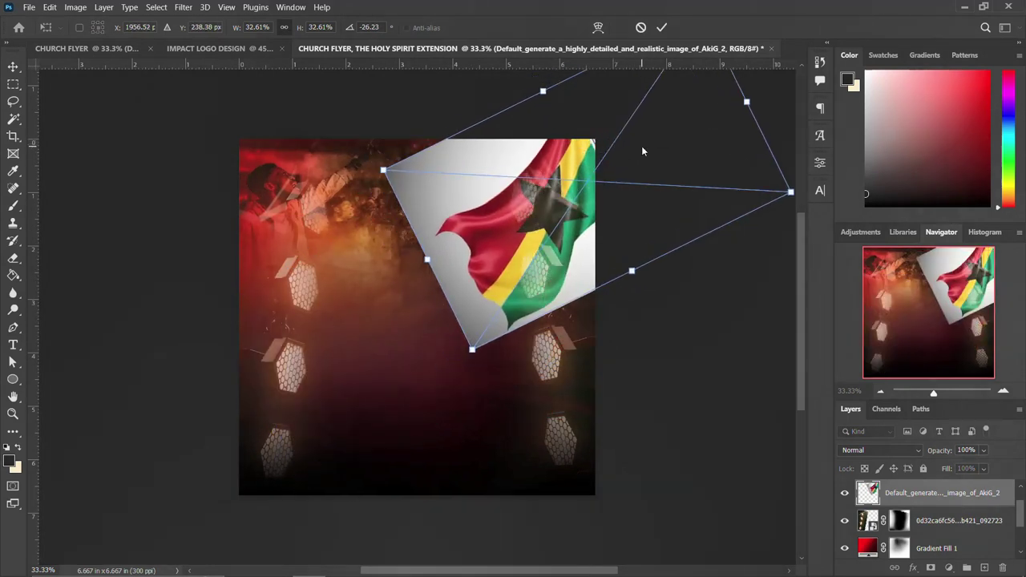
key(Return)
Blend the flag in Soft Light, mask away its lower part, and duplicate the flag layer.
click(907, 452)
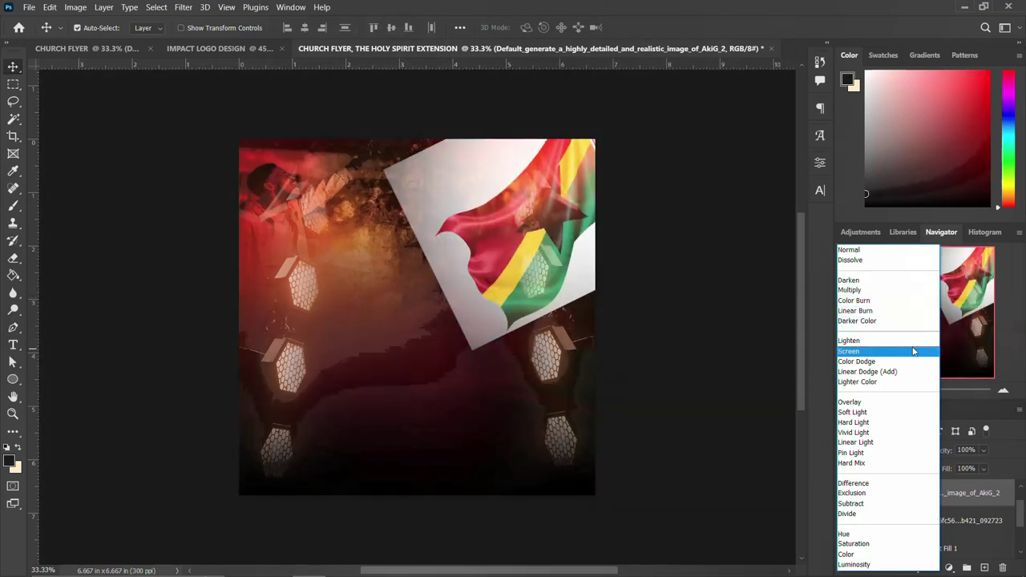
click(902, 412)
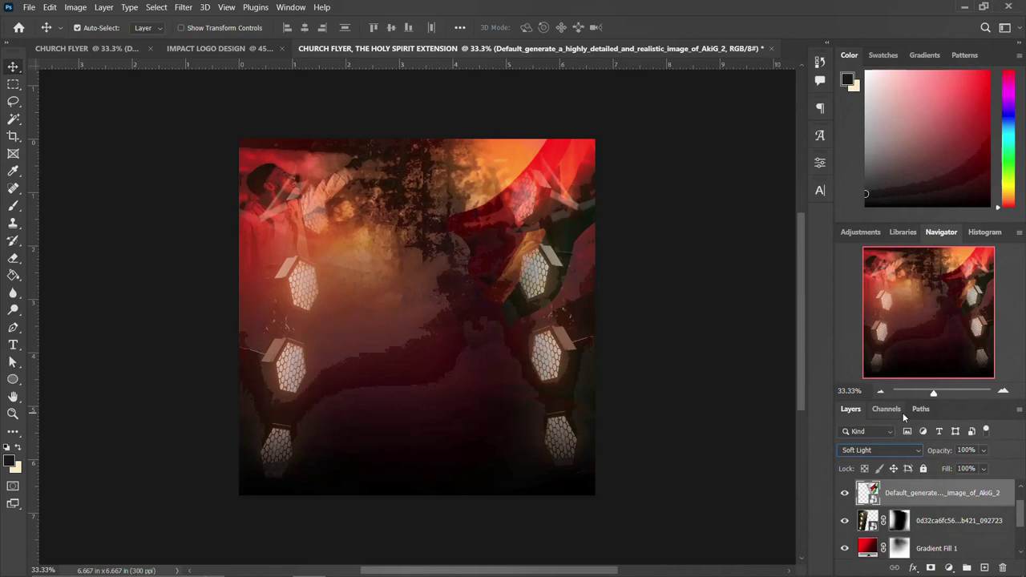
click(930, 568)
key(b)
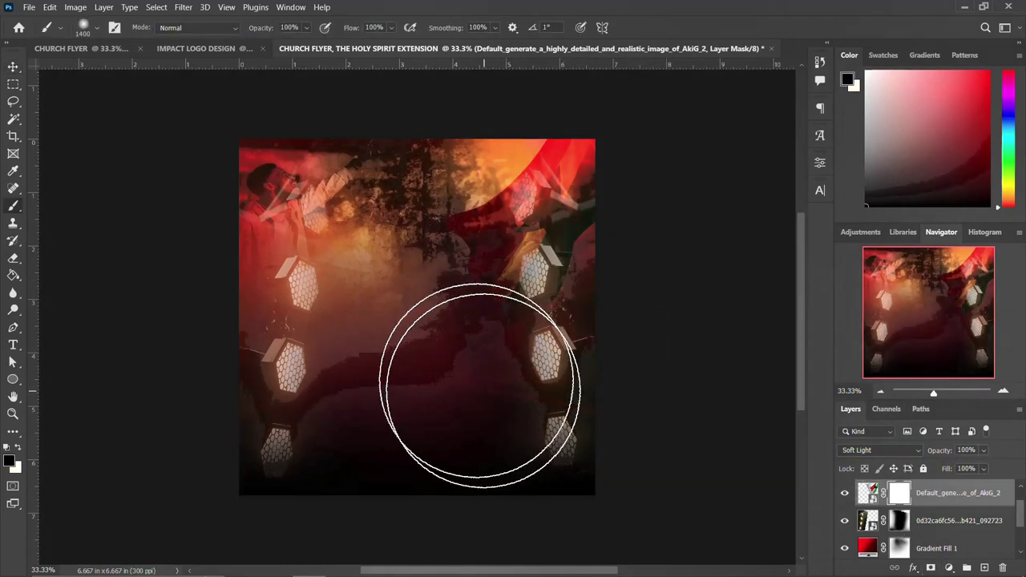
mouse_move(389, 221)
mouse_down()
mouse_move(401, 160)
mouse_move(401, 291)
mouse_move(417, 337)
mouse_up()
click(970, 494)
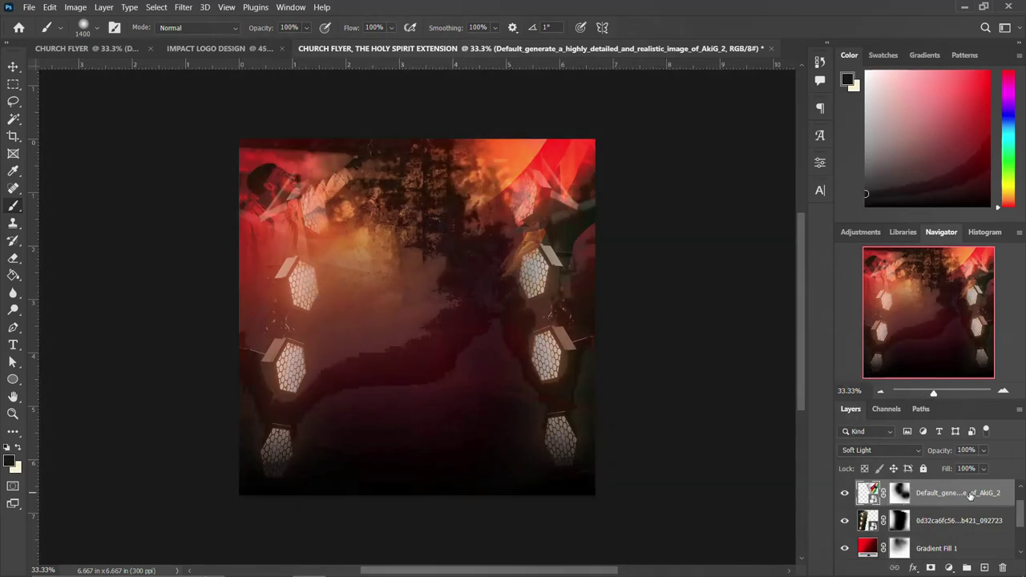
key(ctrl+j)
Flip the flag copy horizontally and move it into the top-left corner.
key(ctrl+t)
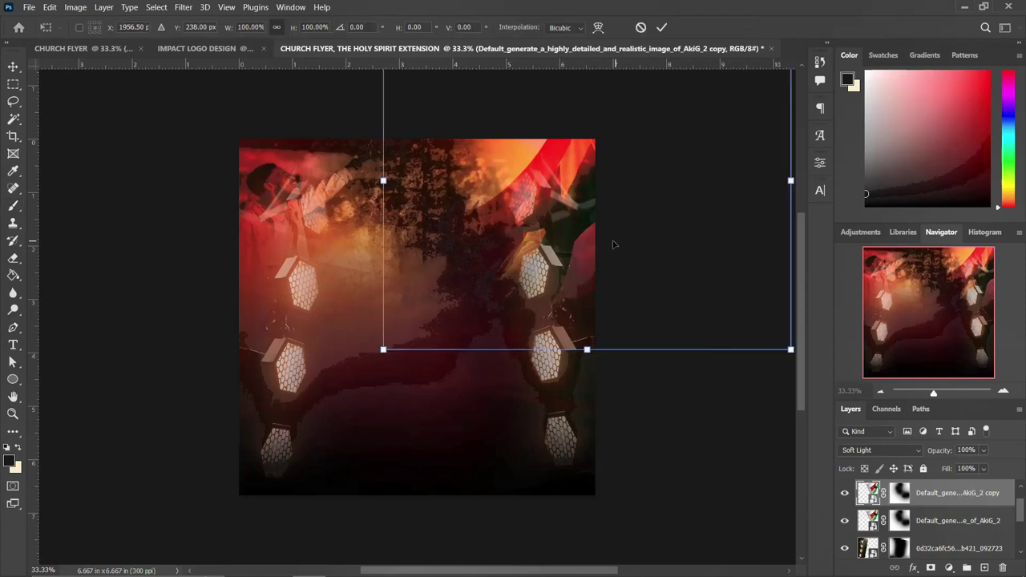
right_click(586, 238)
click(642, 495)
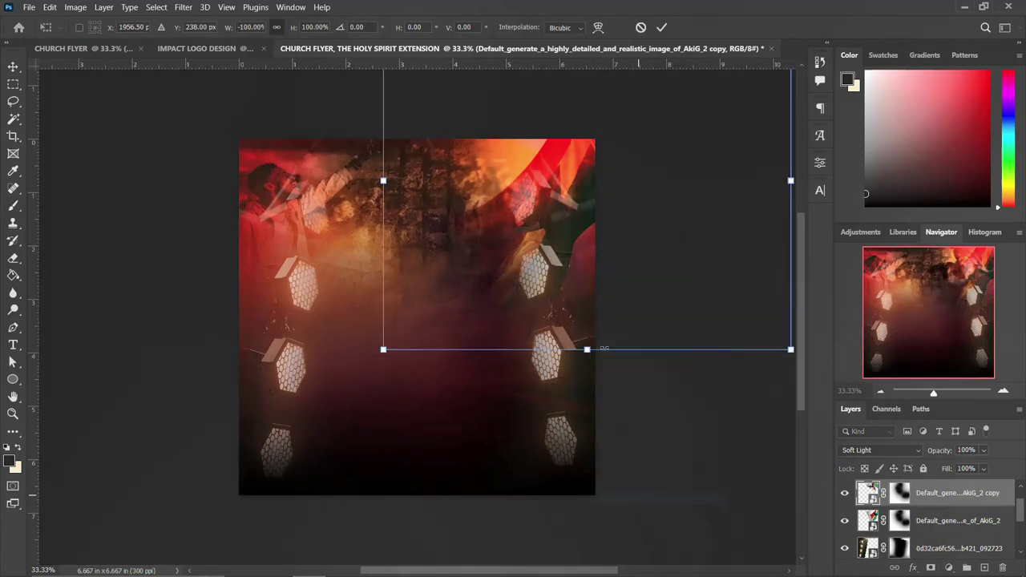
drag(702, 235, 325, 182)
key(Return)
key(b)
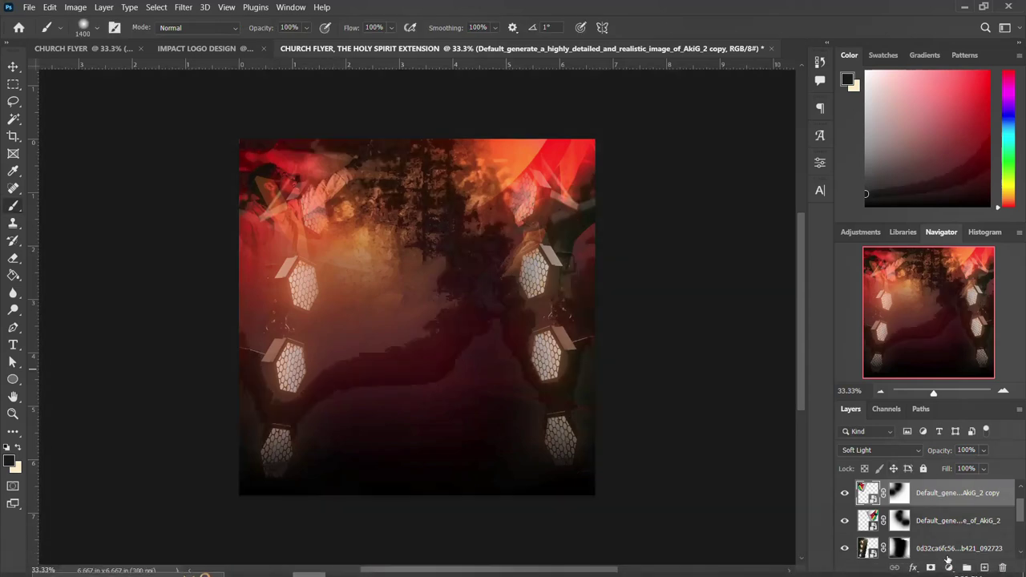
After cancelling a Solid Color fill, add a 90° dark Gradient Fill 2 with its band lowered.
click(949, 567)
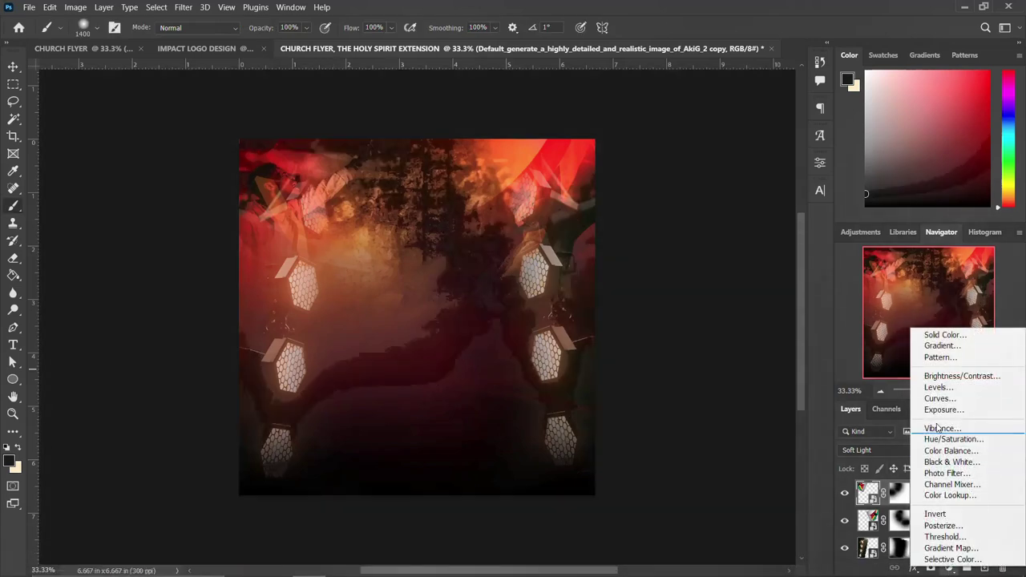
click(946, 335)
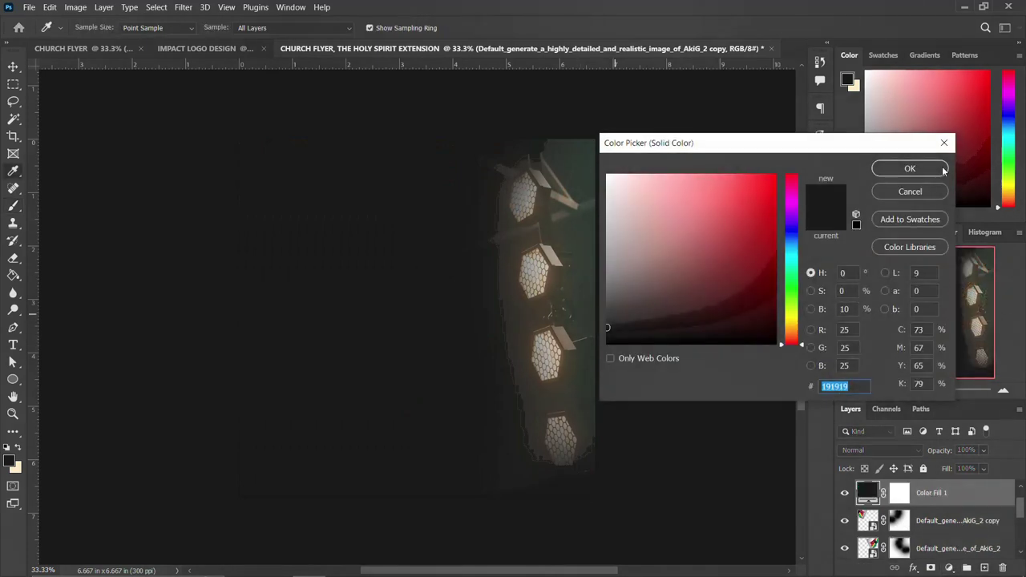
click(922, 193)
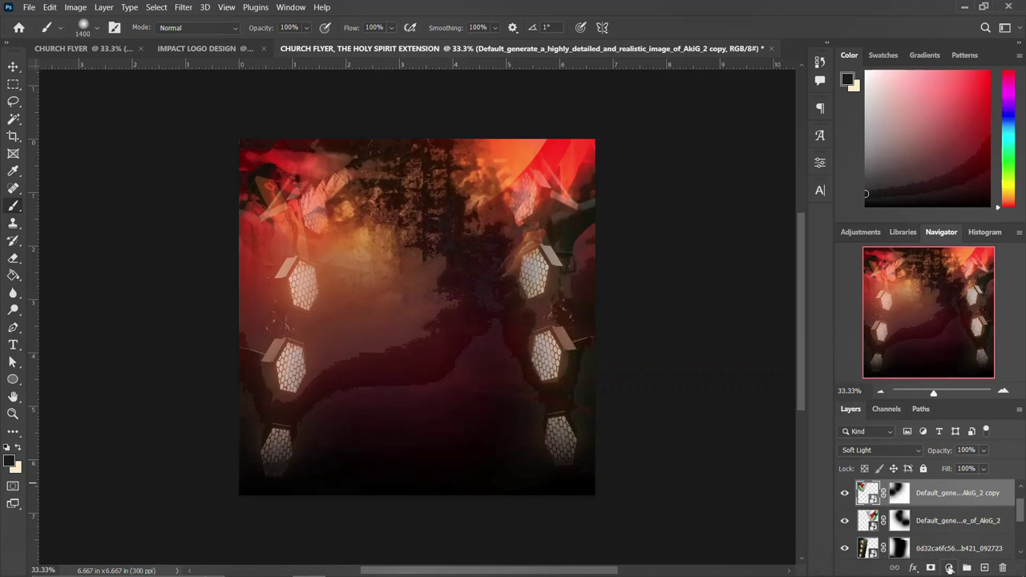
click(949, 568)
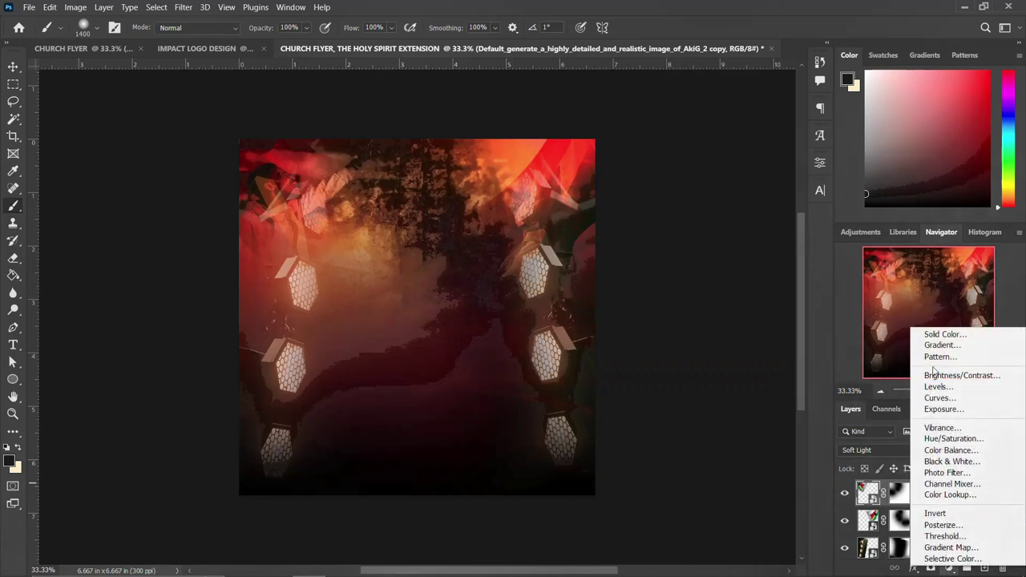
click(942, 344)
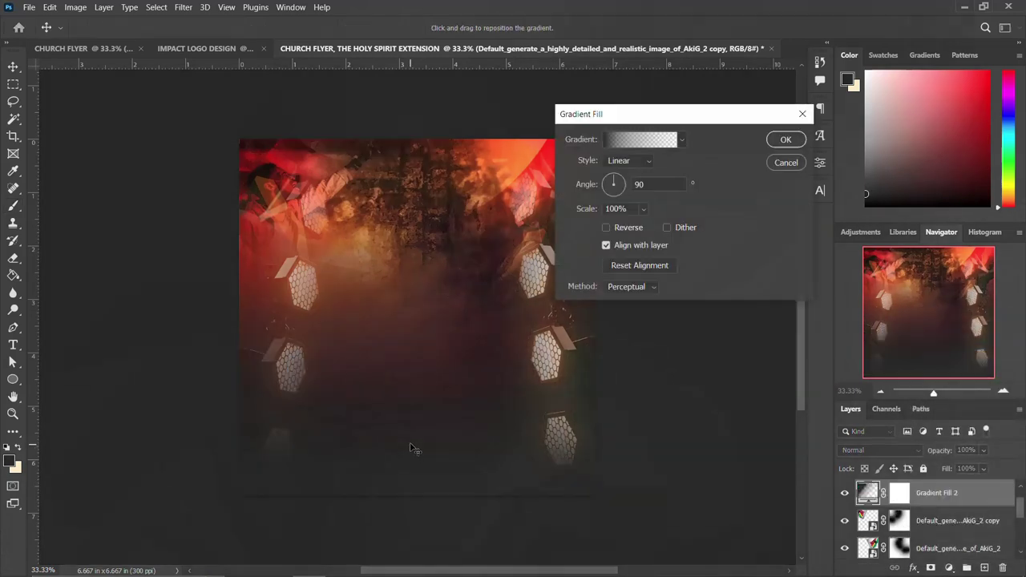
drag(447, 421, 449, 363)
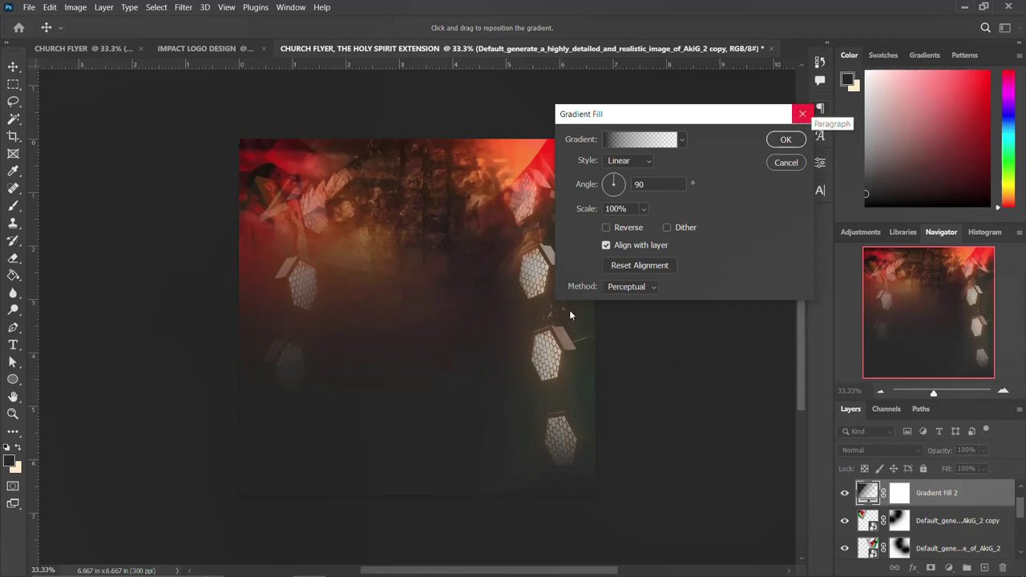
drag(396, 447, 411, 413)
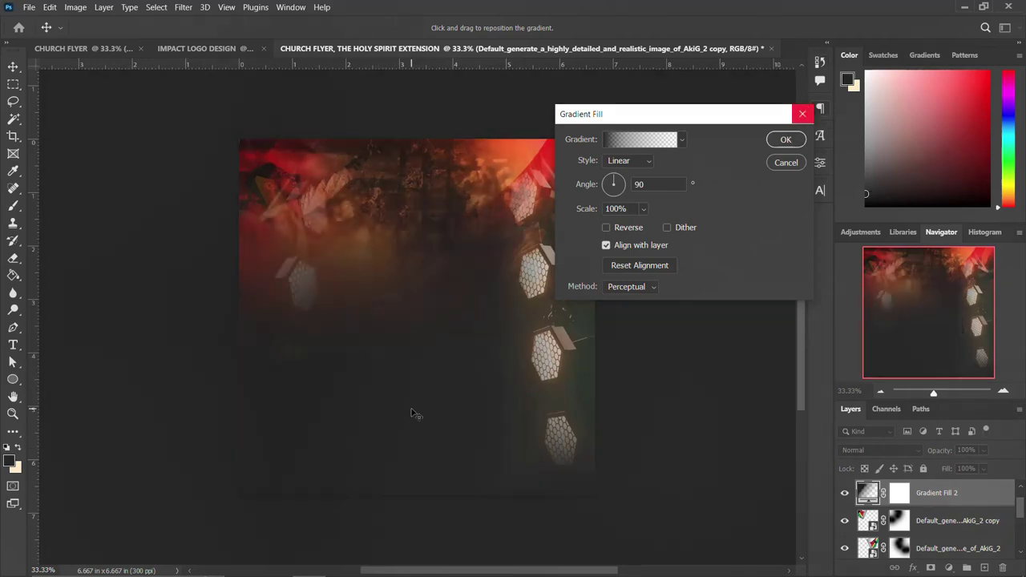
click(786, 139)
Set Gradient Fill 2's blend mode to Subtract.
click(867, 451)
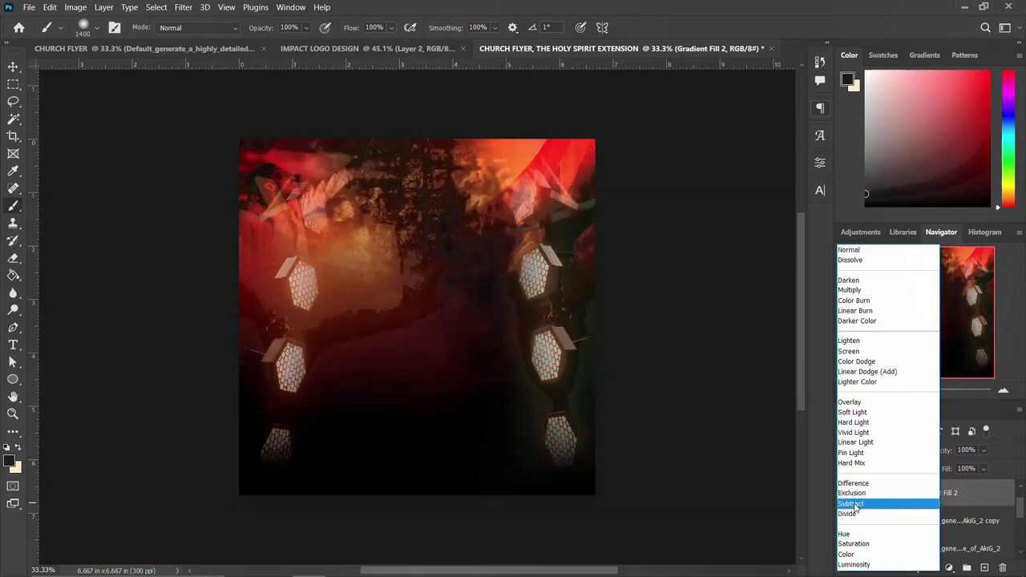
click(852, 504)
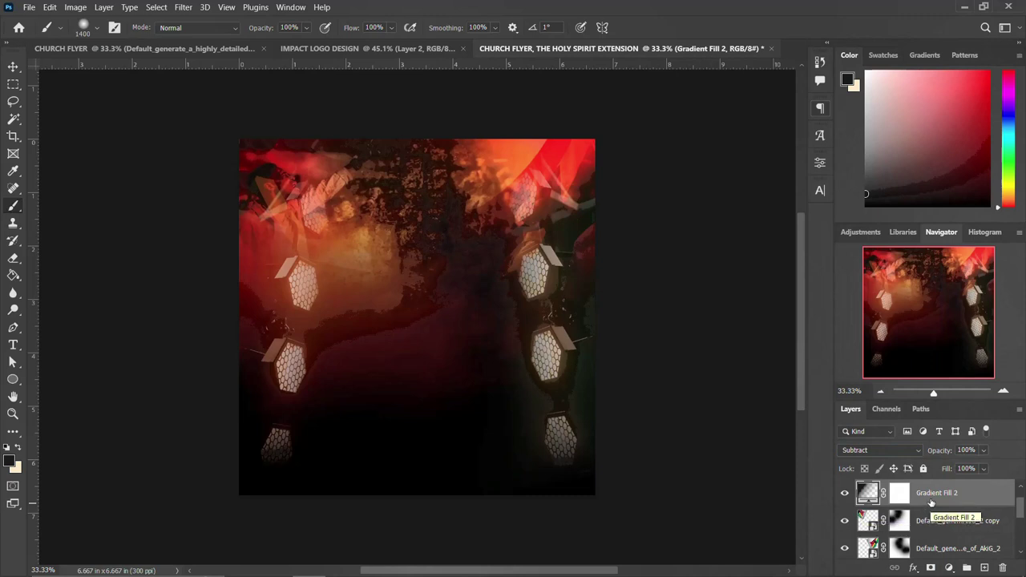
key(Return)
scroll(967, 496, down, 5)
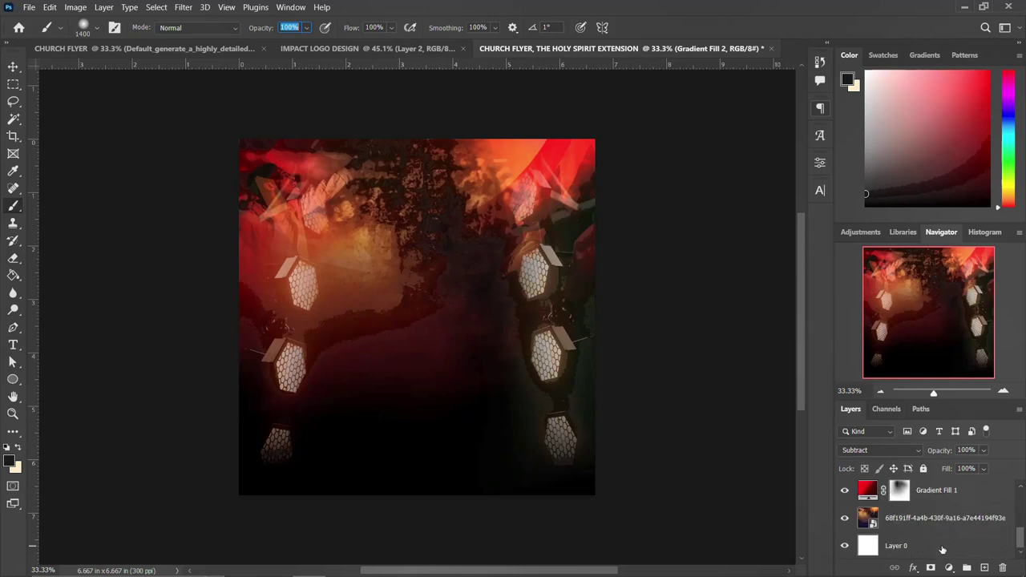
Group every background layer, from the top image down to Layer 0.
shift+click(943, 550)
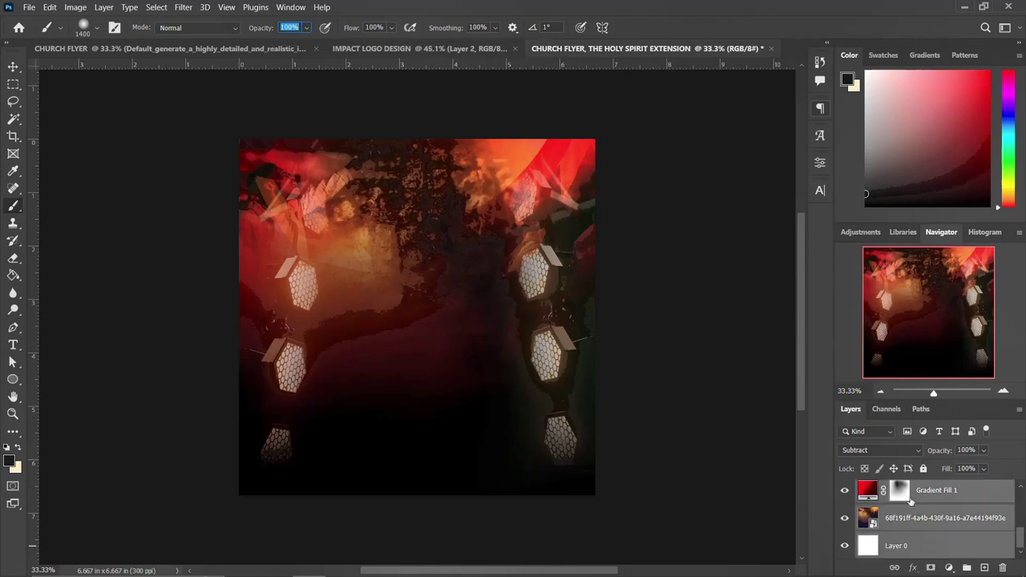
key(ctrl+g)
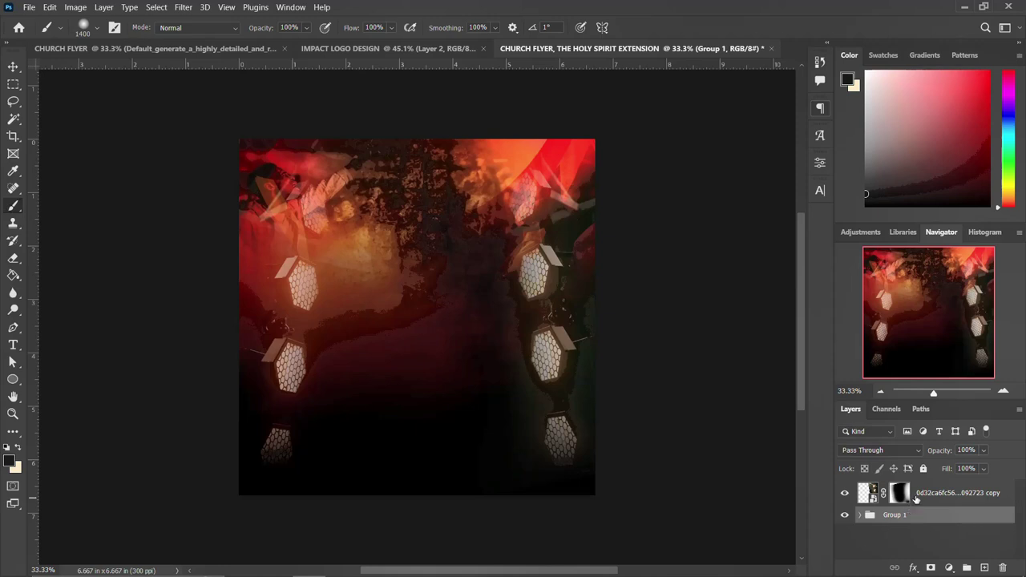
key(ctrl+z)
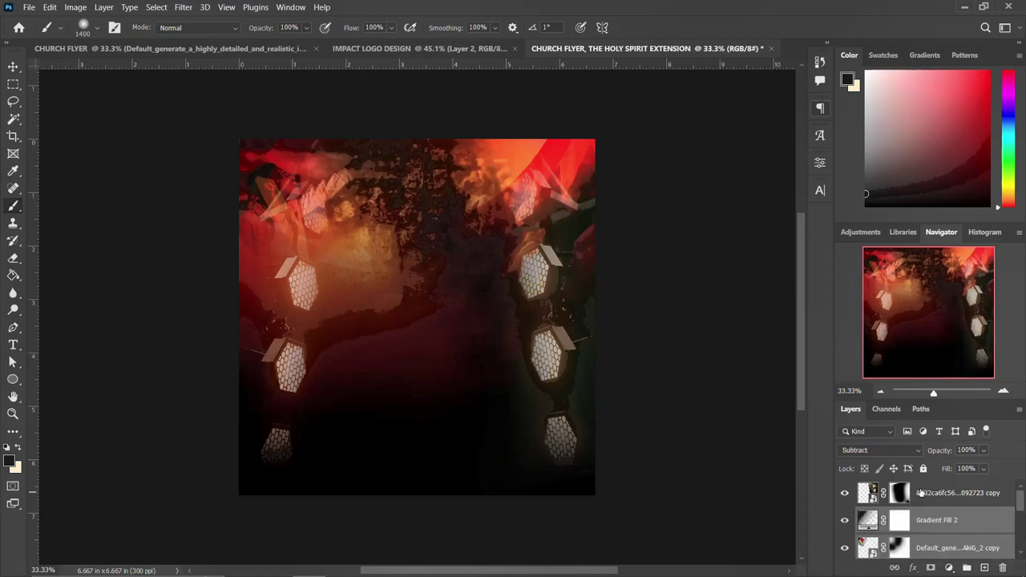
click(922, 492)
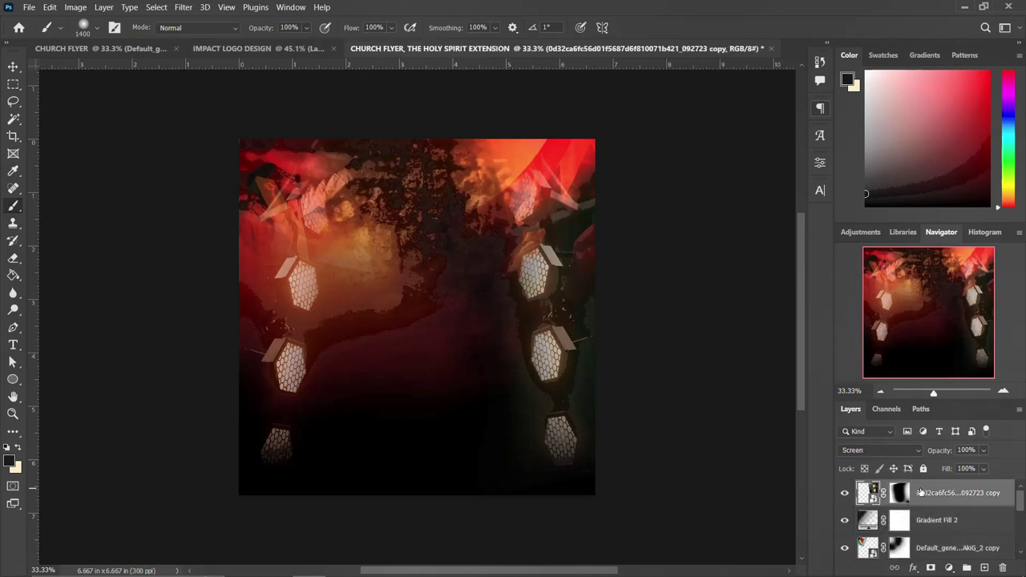
scroll(920, 492, down, 5)
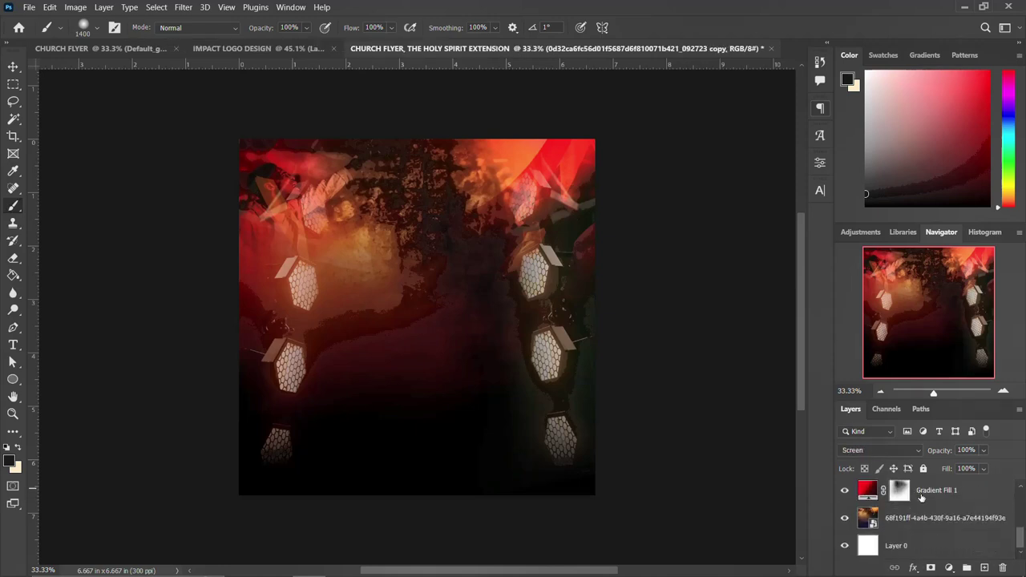
shift+click(908, 545)
scroll(910, 545, up, 5)
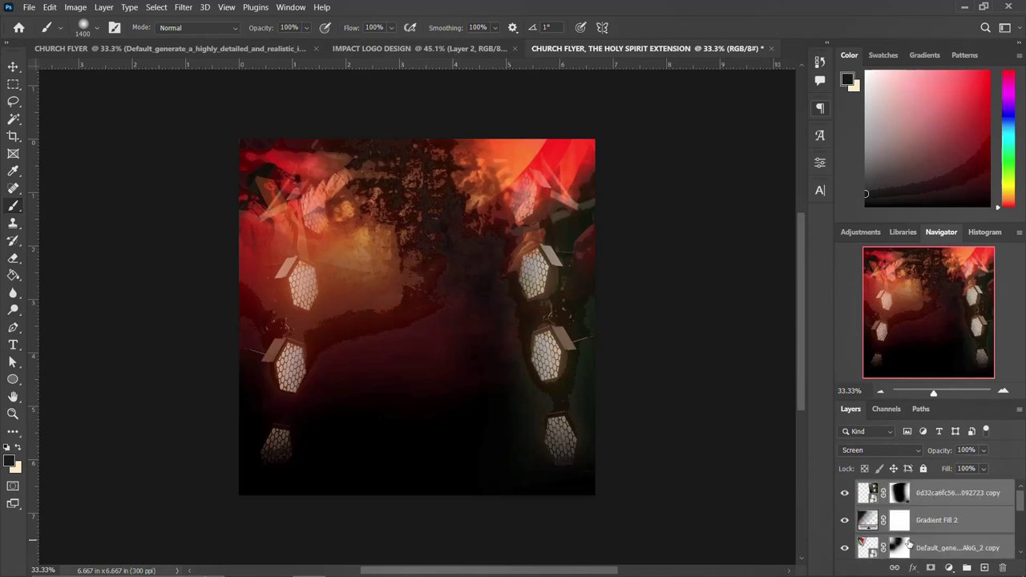
key(ctrl+g)
Name the new group BG and toggle its visibility to check its contents.
double_click(894, 487)
text(BG)
key(Return)
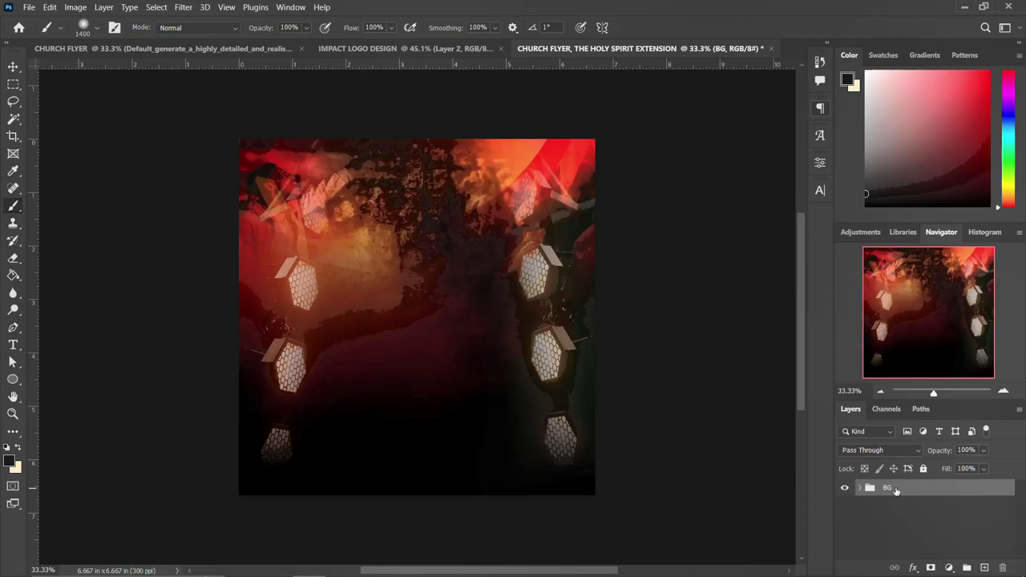
click(843, 488)
click(843, 488)
click(13, 67)
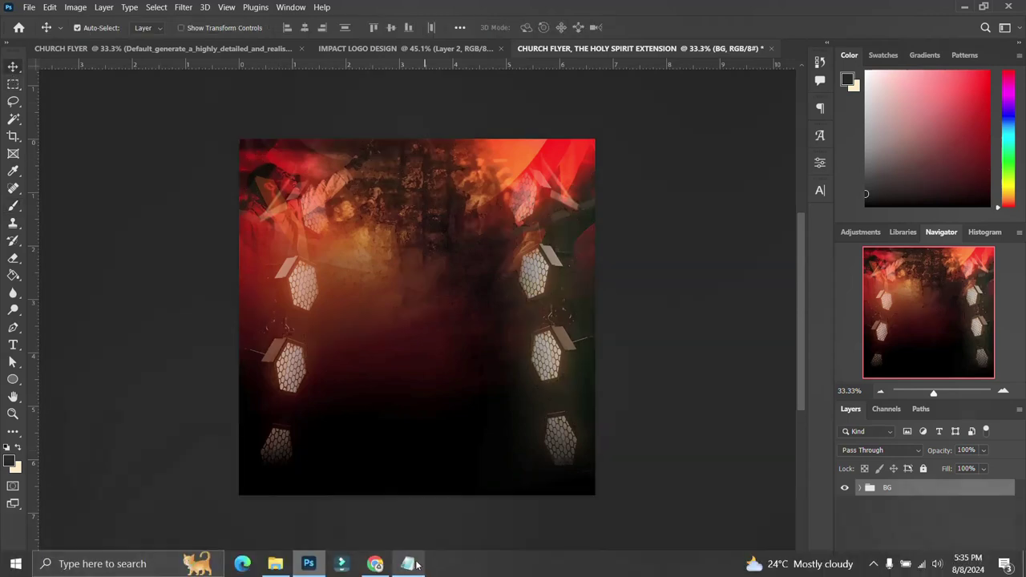
Select 'the national cathedral of ghana' in the Notepad flyer notes, then return to Photoshop.
click(407, 563)
drag(531, 215, 478, 175)
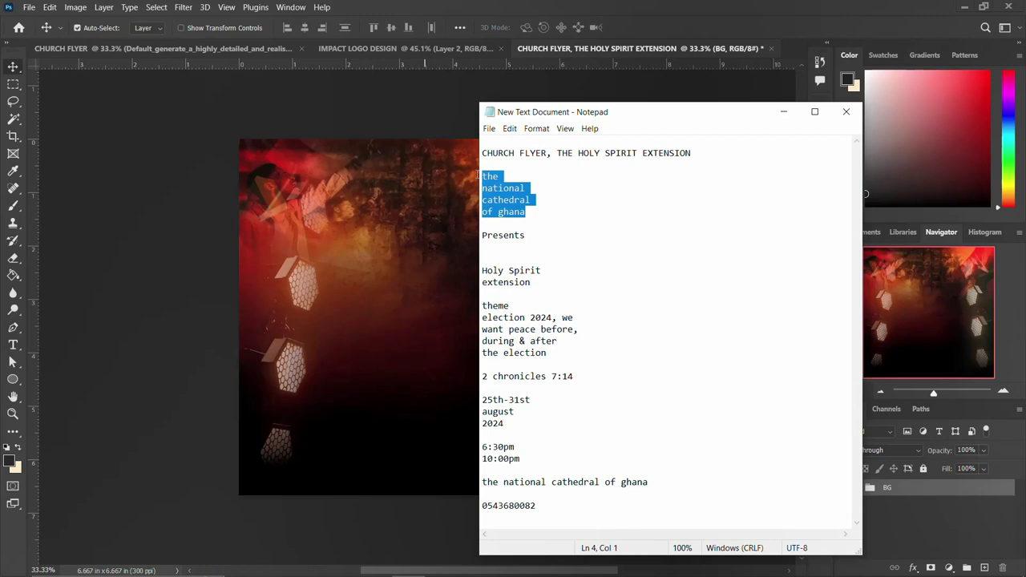
click(477, 175)
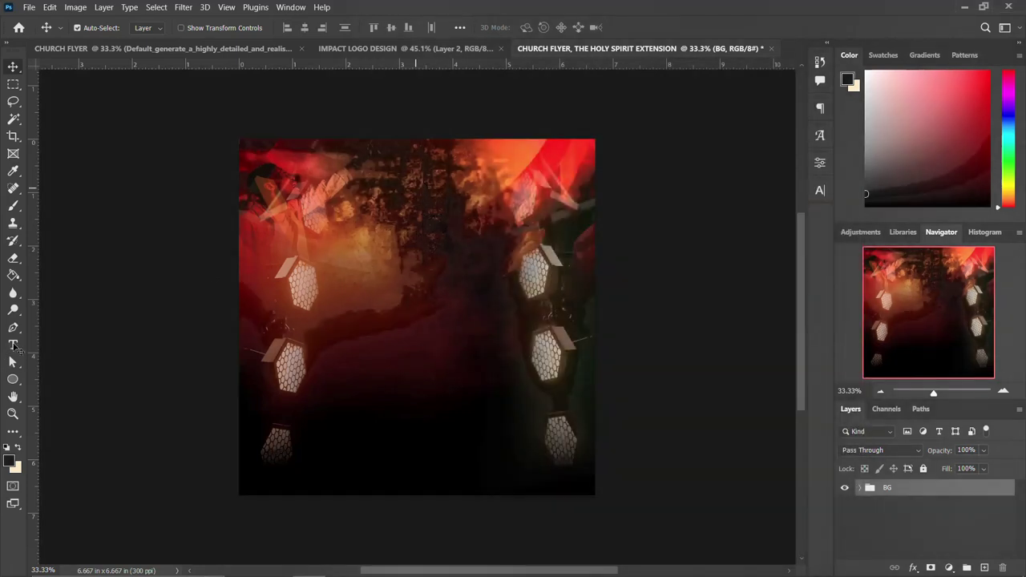
Paste 'the national cathedral of ghana' as text near the top and make it all caps.
key(t)
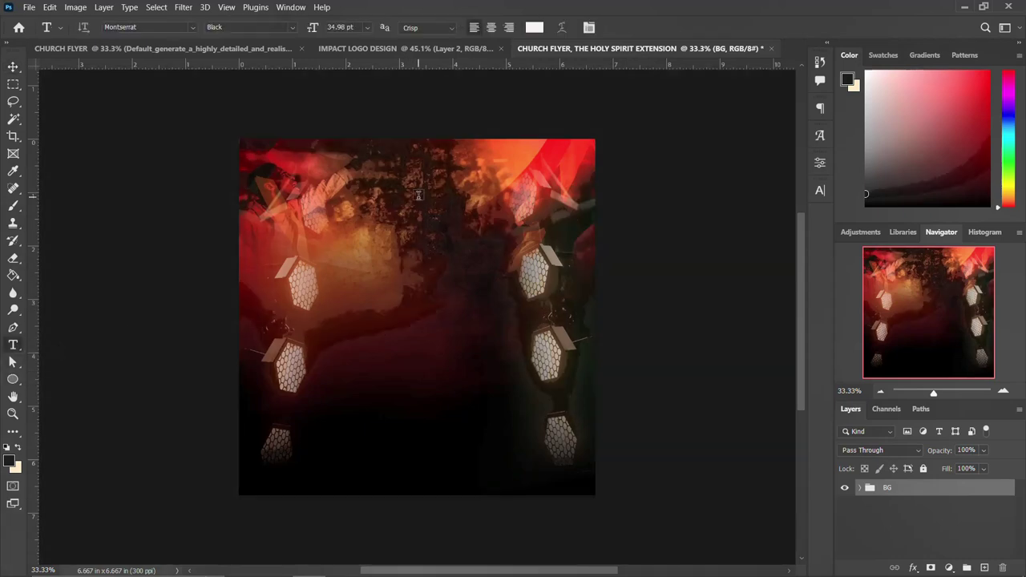
click(418, 195)
key(ctrl+v)
key(ctrl+Return)
click(819, 190)
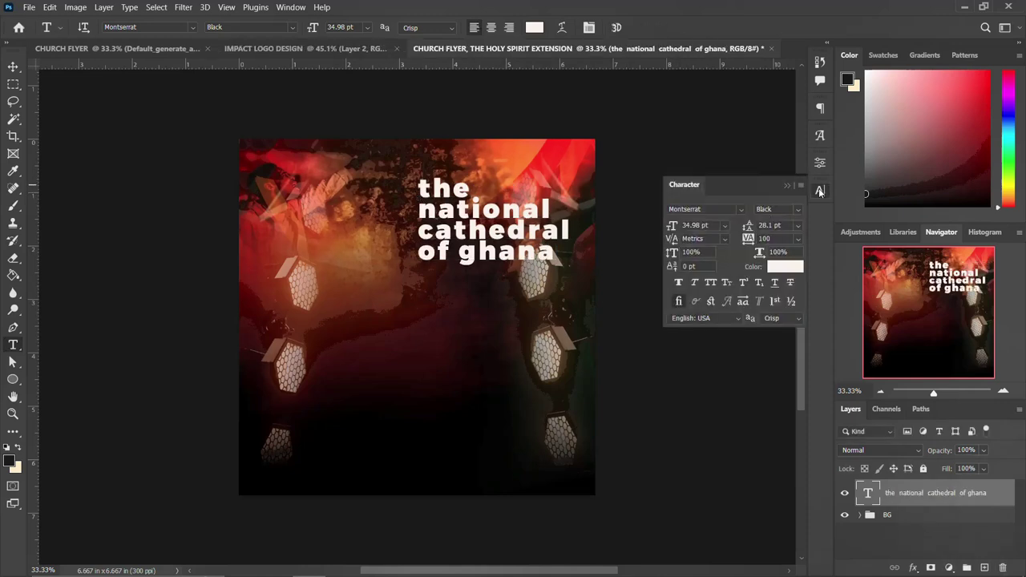
click(710, 283)
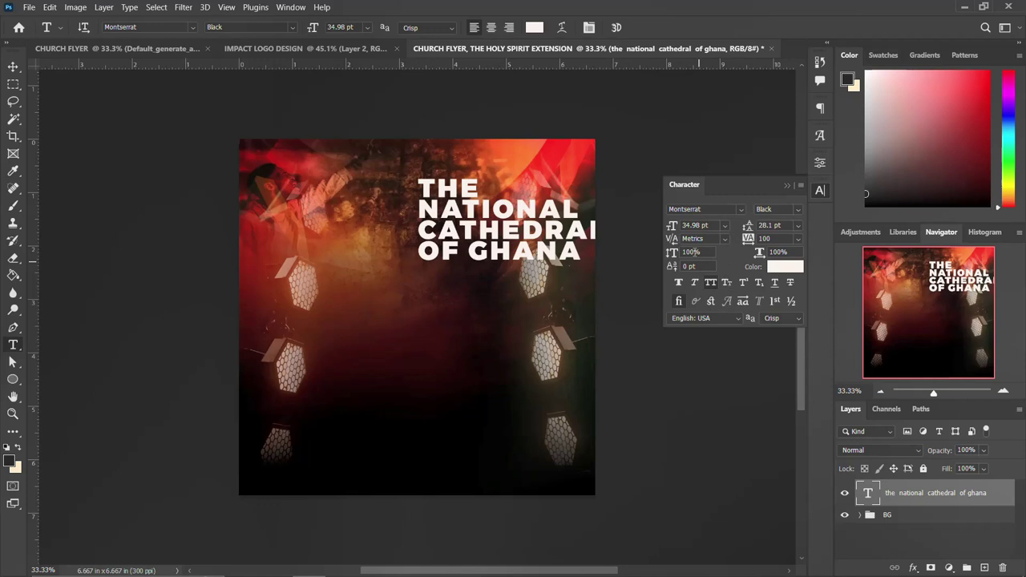
click(819, 192)
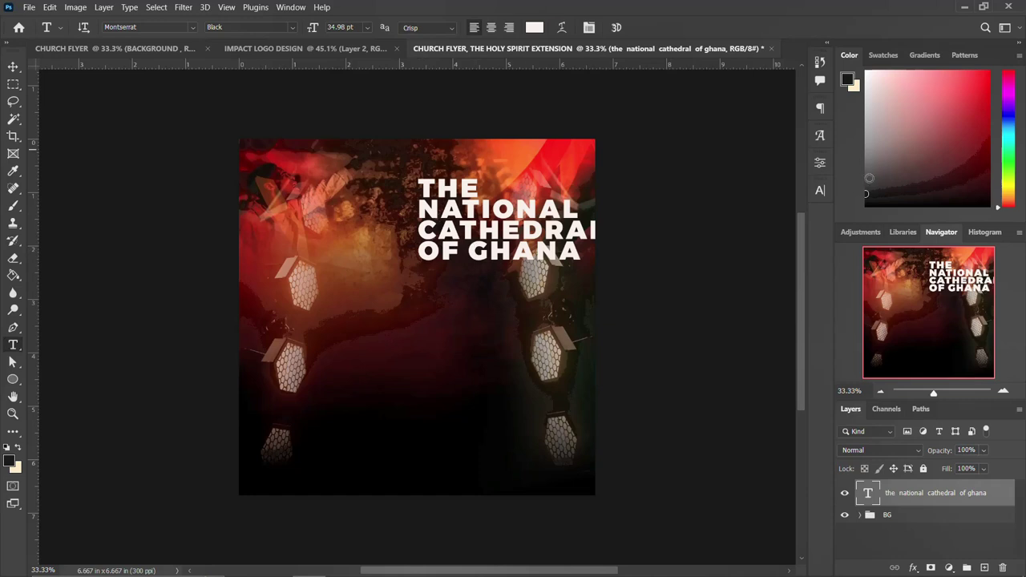
Set the headline's font weight to Montserrat Medium.
click(819, 190)
click(793, 209)
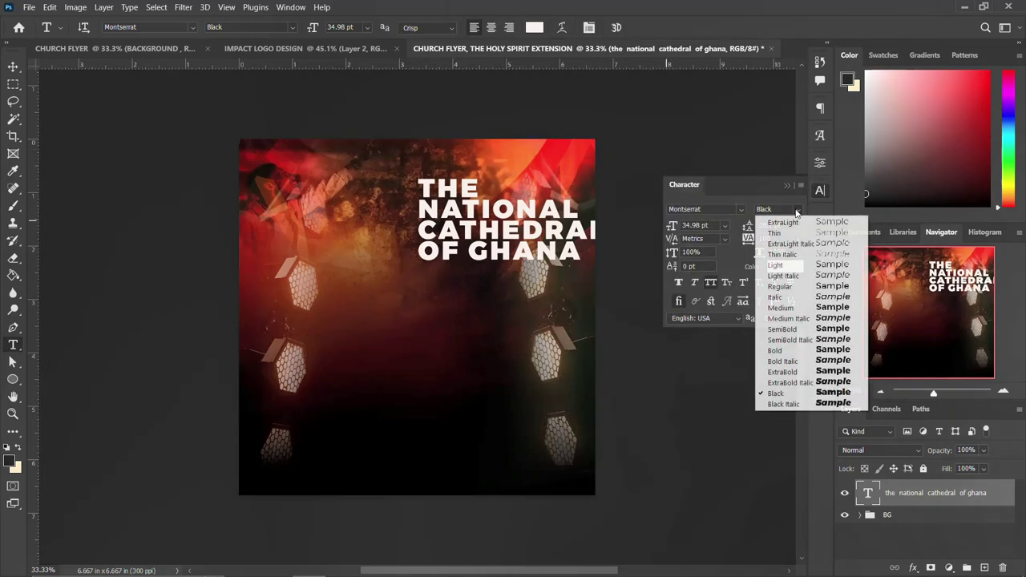
click(788, 329)
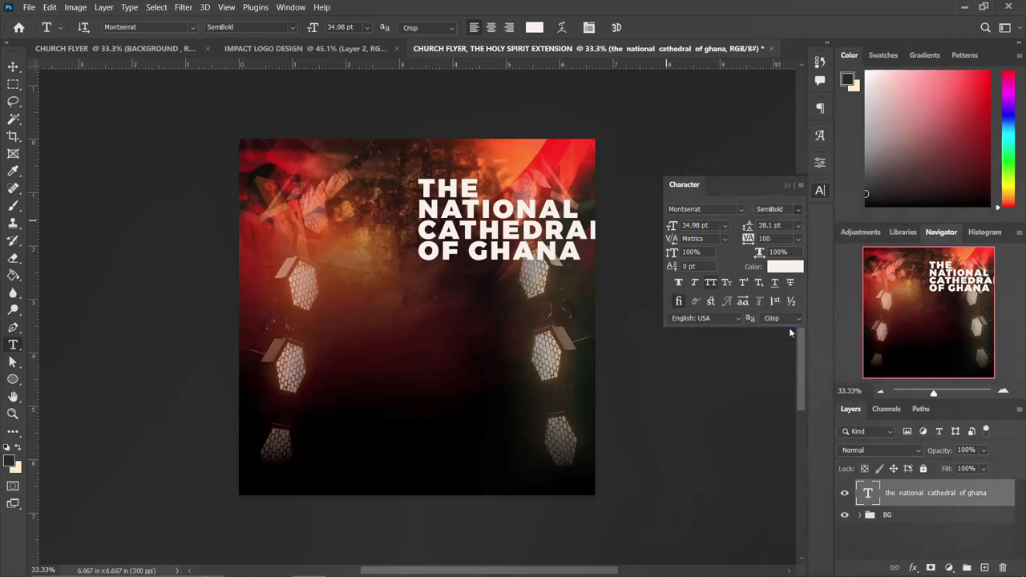
click(798, 209)
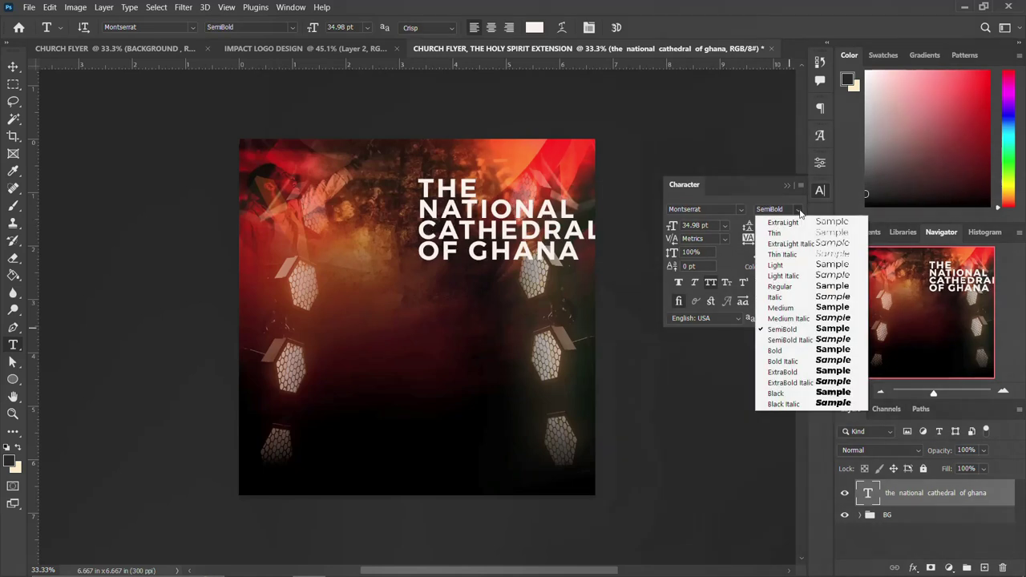
click(790, 309)
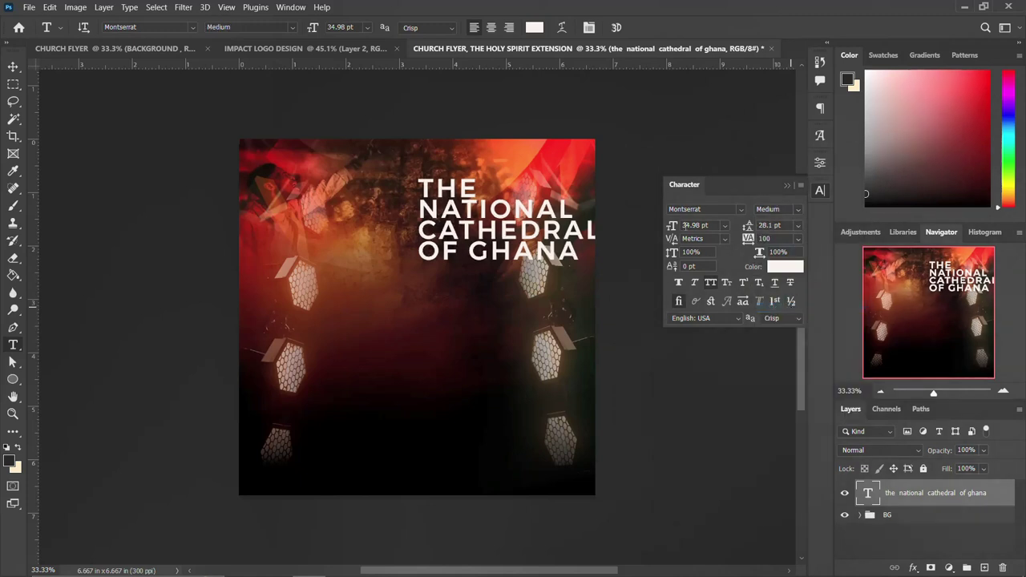
Set the headline to 20 pt with line spacing 25, then tighten the spacing further.
double_click(683, 226)
text(20)
key(Return)
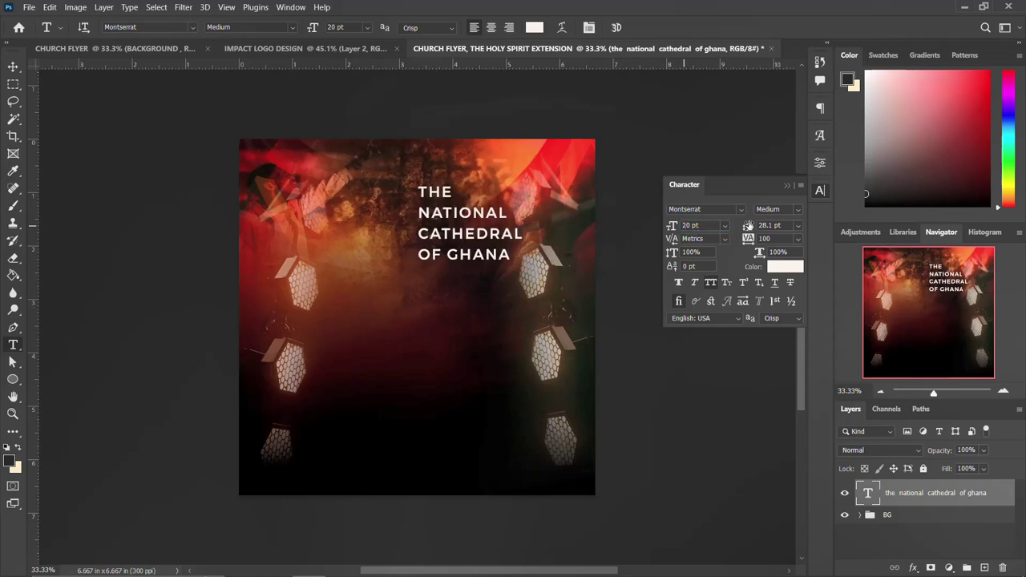
double_click(764, 226)
text(25)
key(Down)
key(Down)
key(Down)
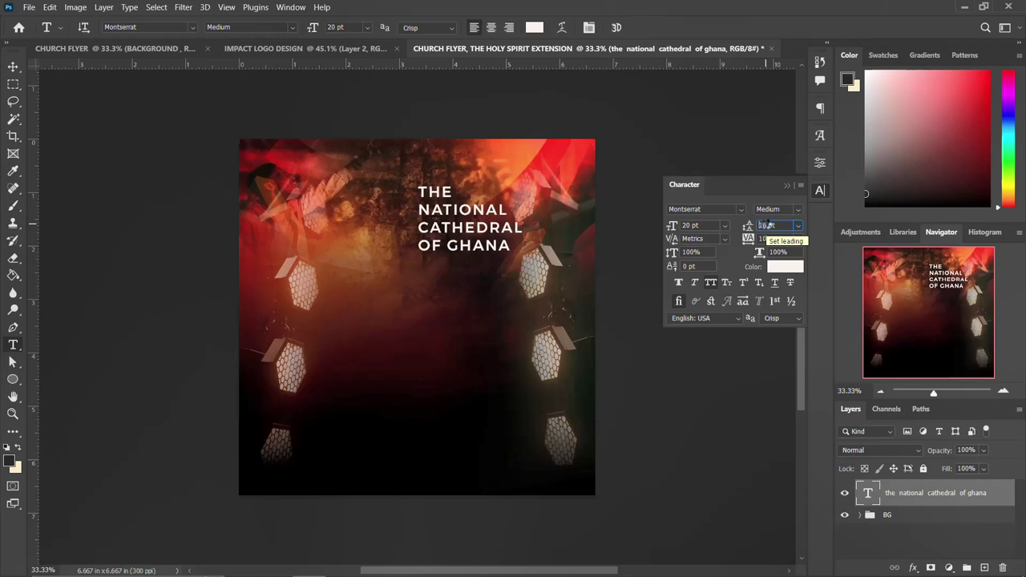
key(shift+Down)
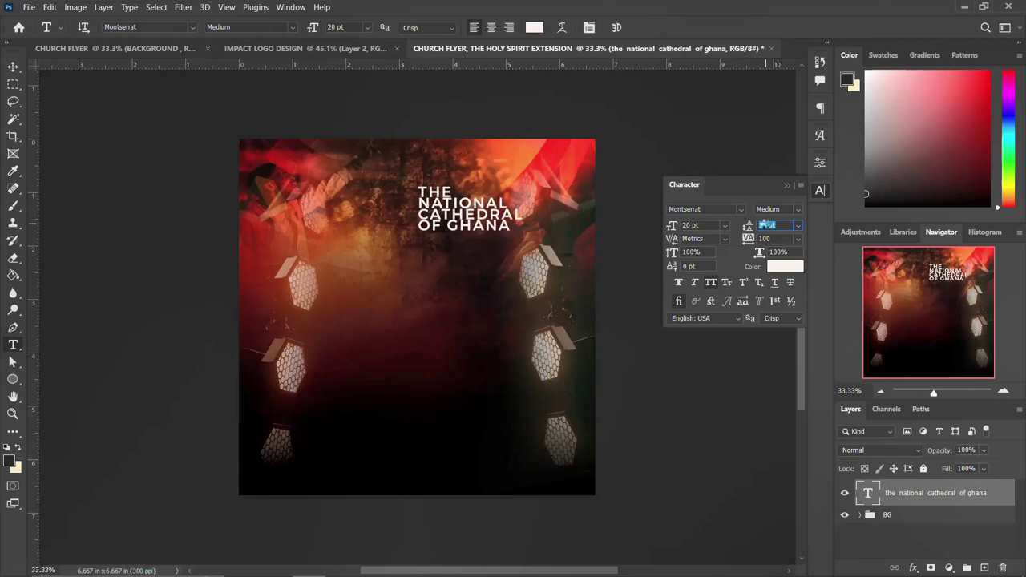
Shrink the headline to about 13 pt and tighten the line spacing by one point.
click(687, 226)
key(Down)
key(Down)
key(Down)
text(12)
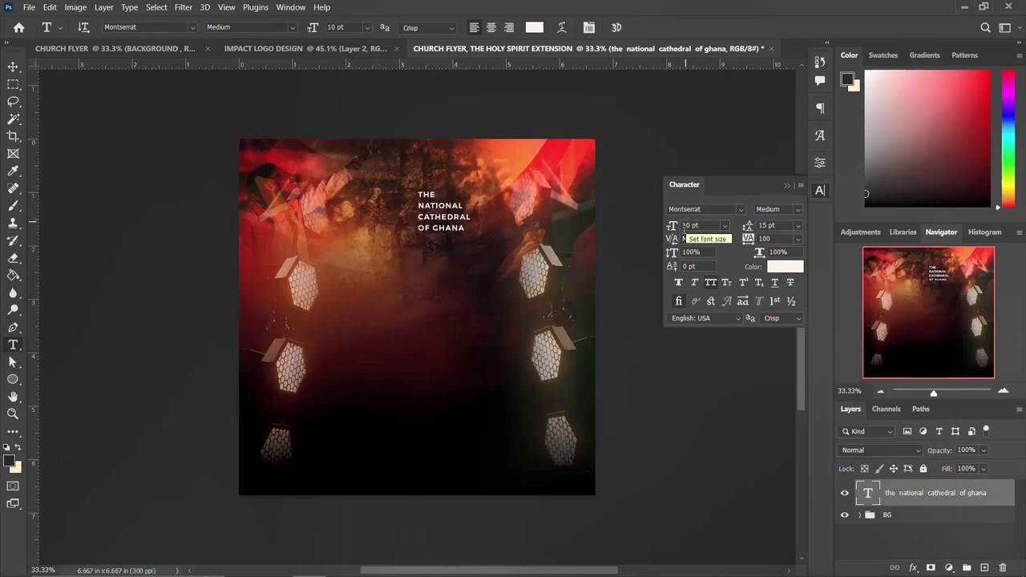
double_click(686, 225)
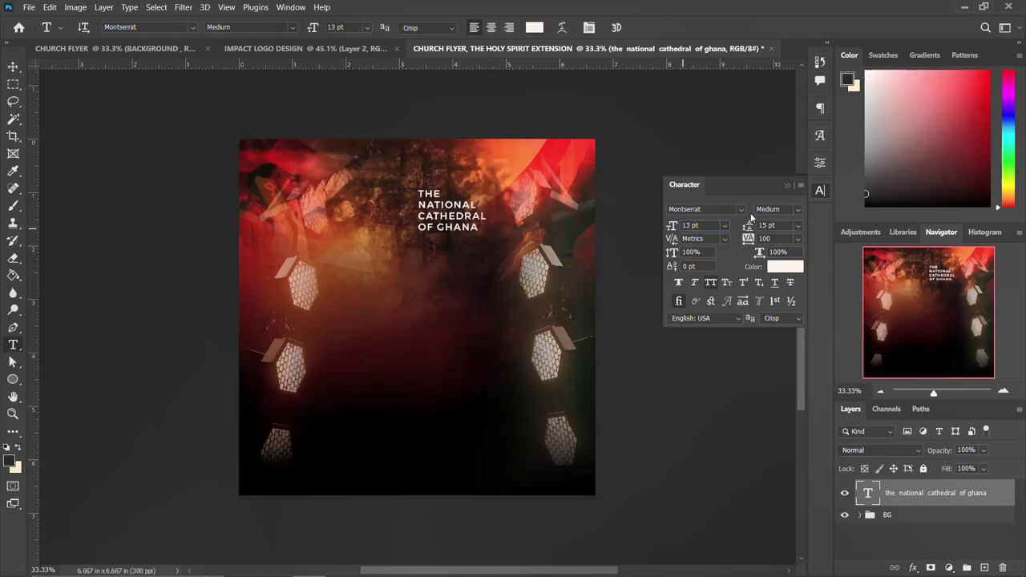
key(Down)
key(Down)
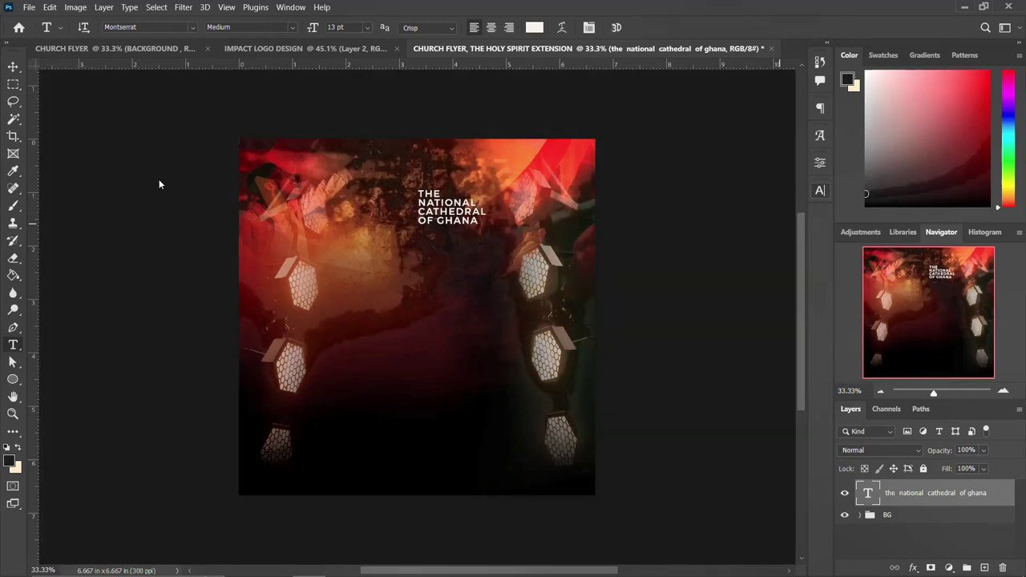
Add a 6-column, 6-row guide layout and reposition the headline near the top.
click(12, 68)
drag(445, 212, 420, 186)
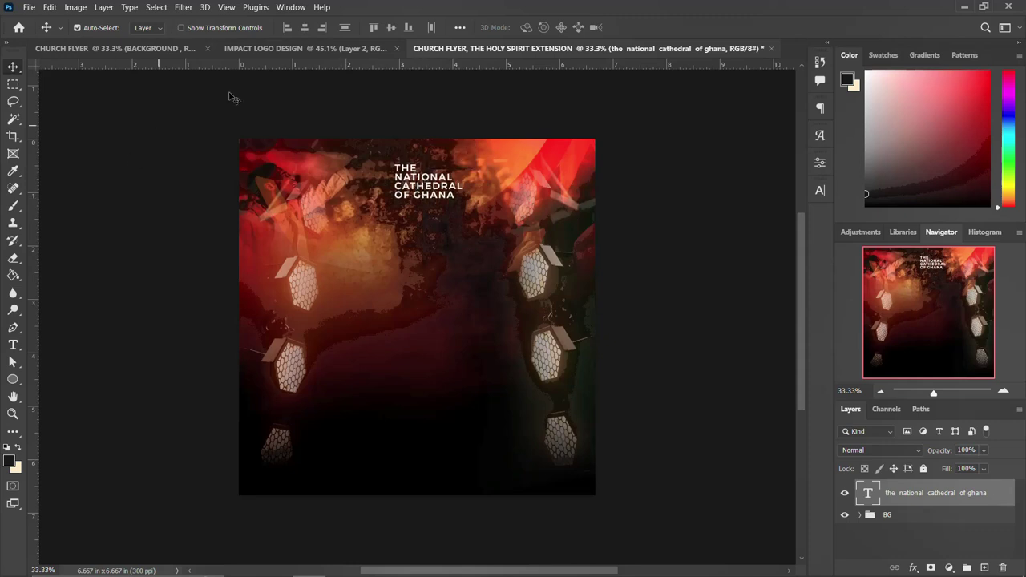
click(226, 7)
mouse_move(259, 339)
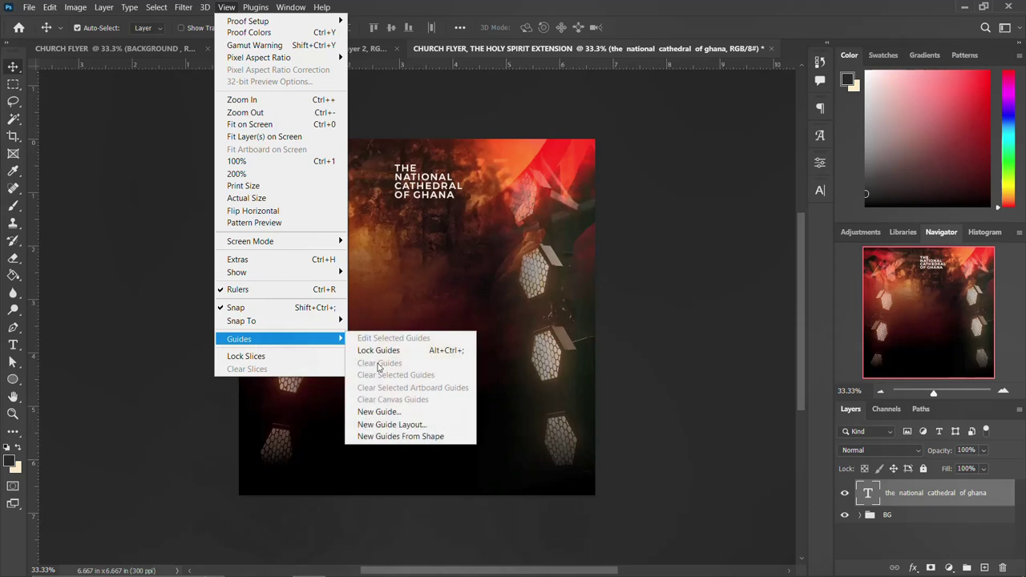
click(392, 424)
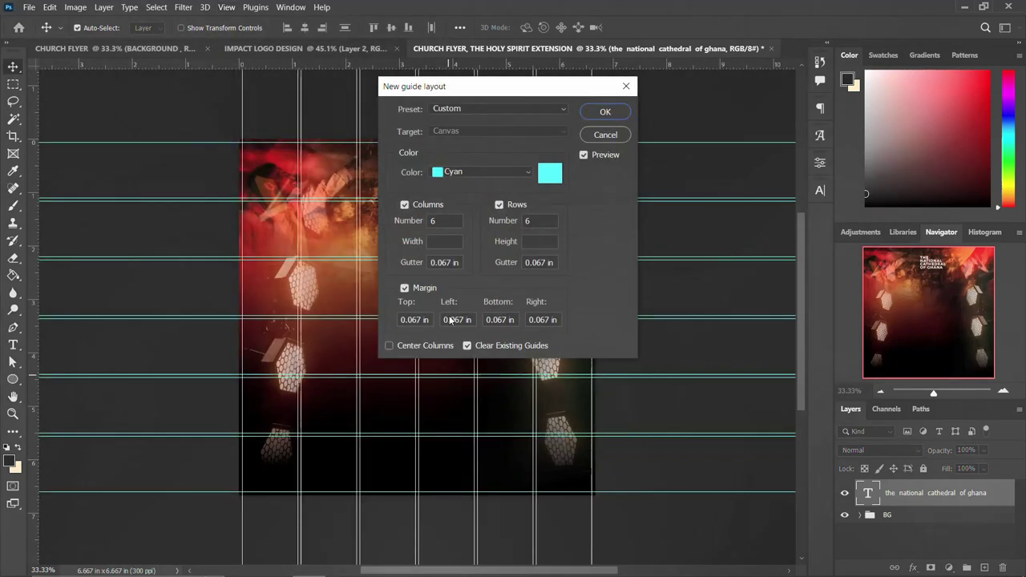
click(607, 112)
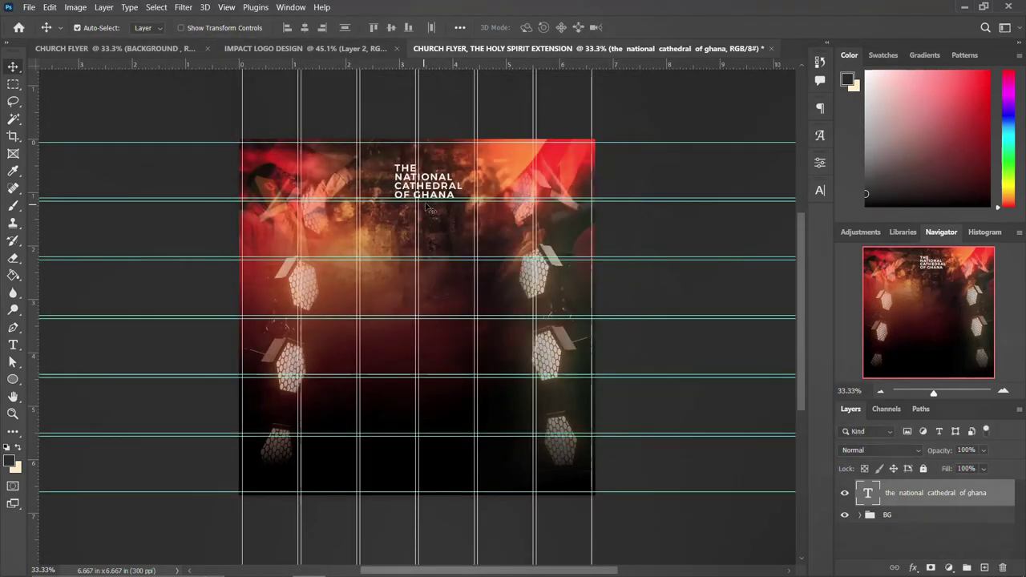
drag(432, 183, 453, 172)
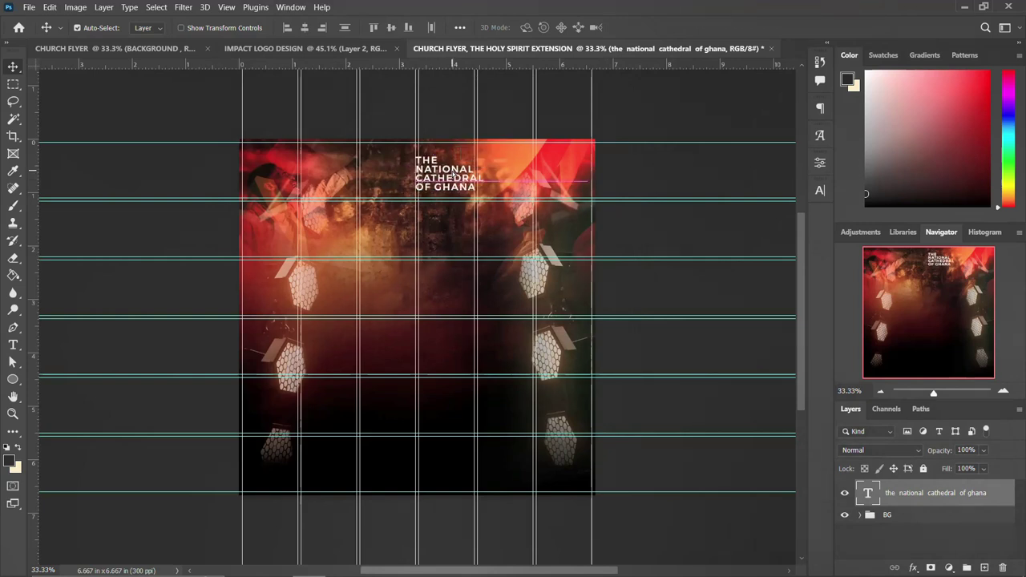
Place the National Cathedral of Ghana logo image from the asset folder onto the flyer.
mouse_move(377, 574)
click(275, 563)
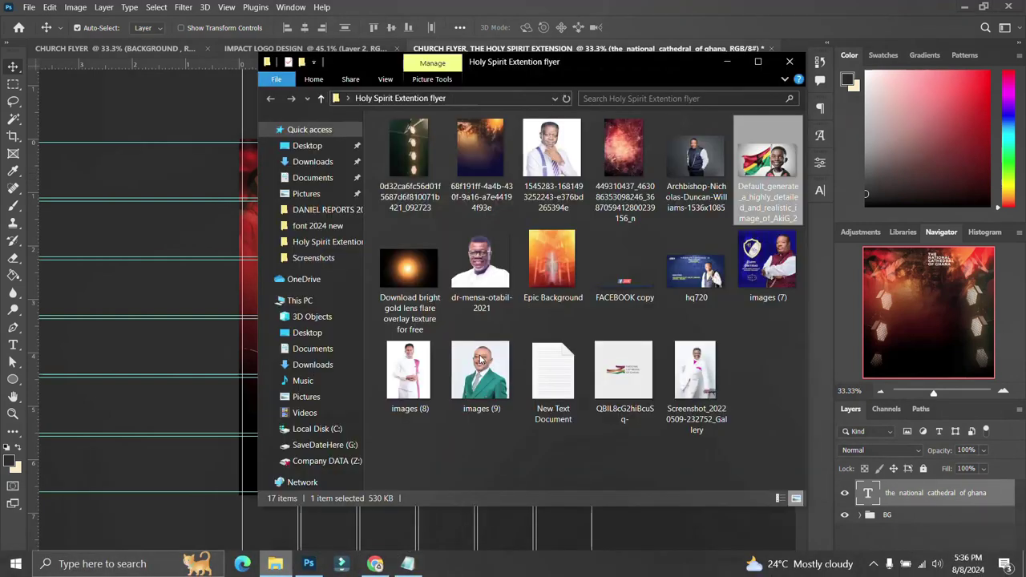
drag(606, 377, 192, 309)
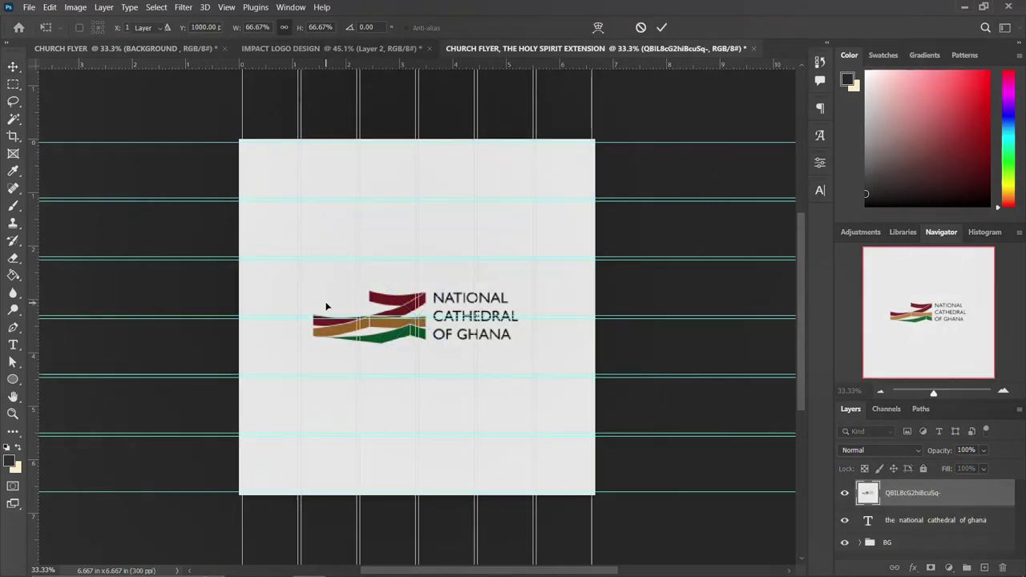
key(Return)
Rasterize the logo layer and delete its white background with the Magic Wand.
right_click(922, 499)
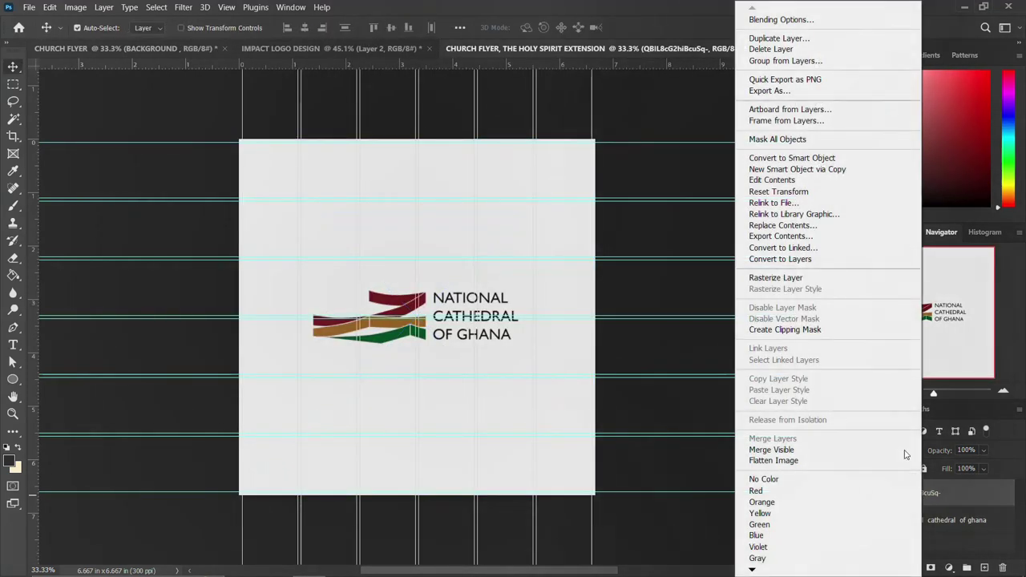
click(801, 278)
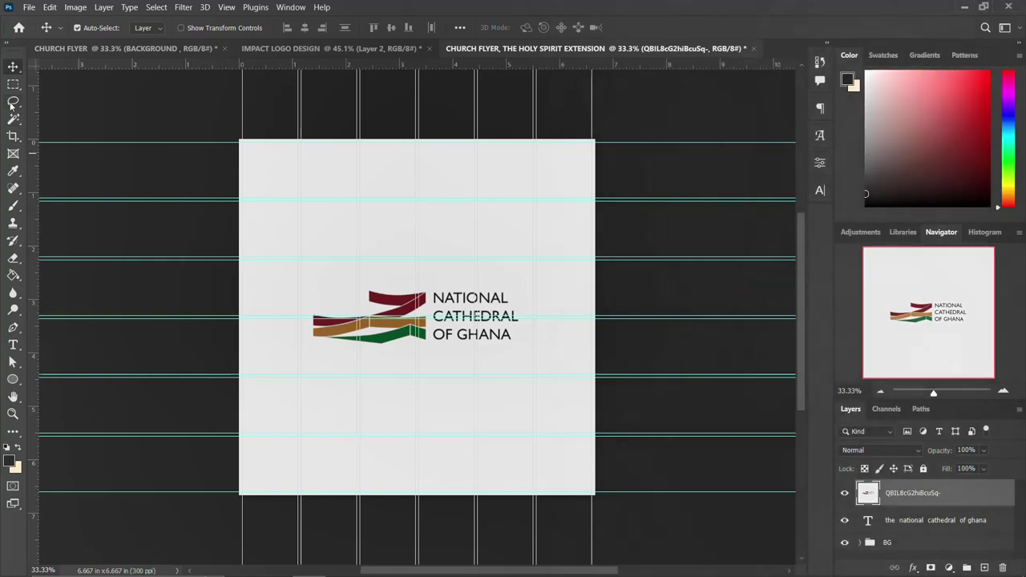
click(13, 119)
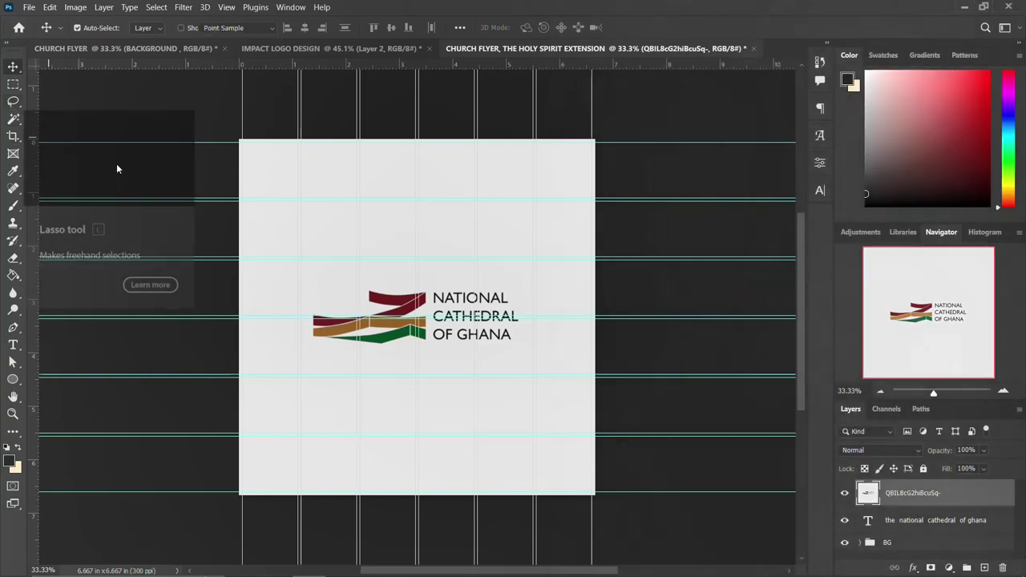
click(449, 230)
key(Delete)
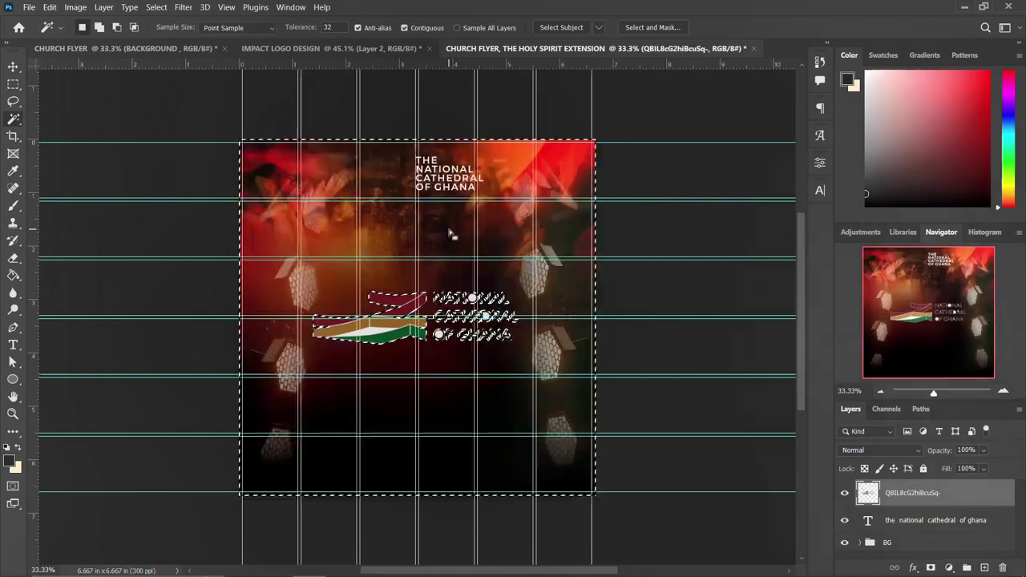
key(ctrl+d)
Copy the logo's ribbon mark onto its own layer.
click(13, 83)
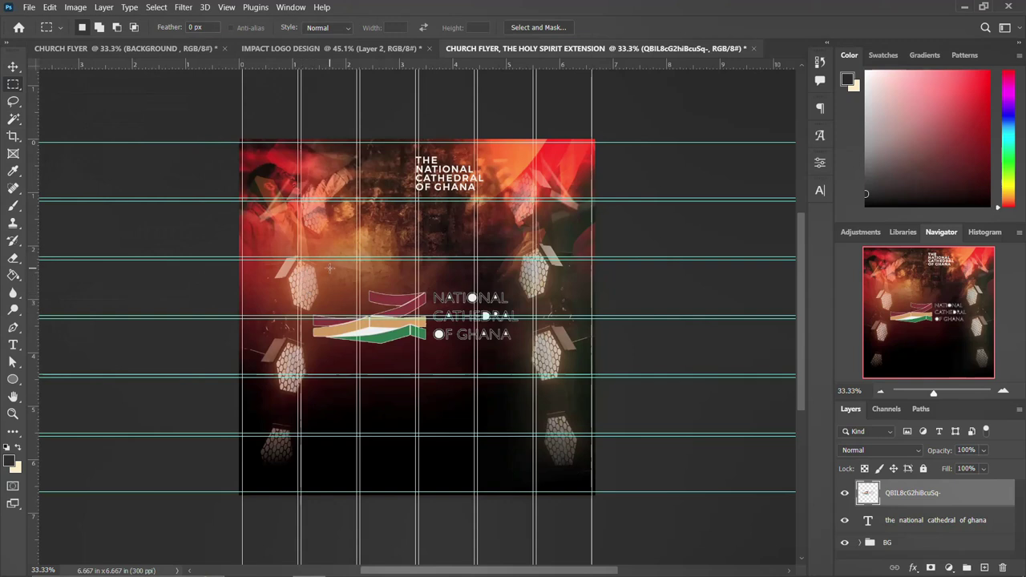
drag(299, 274, 429, 343)
click(429, 344)
key(ctrl+j)
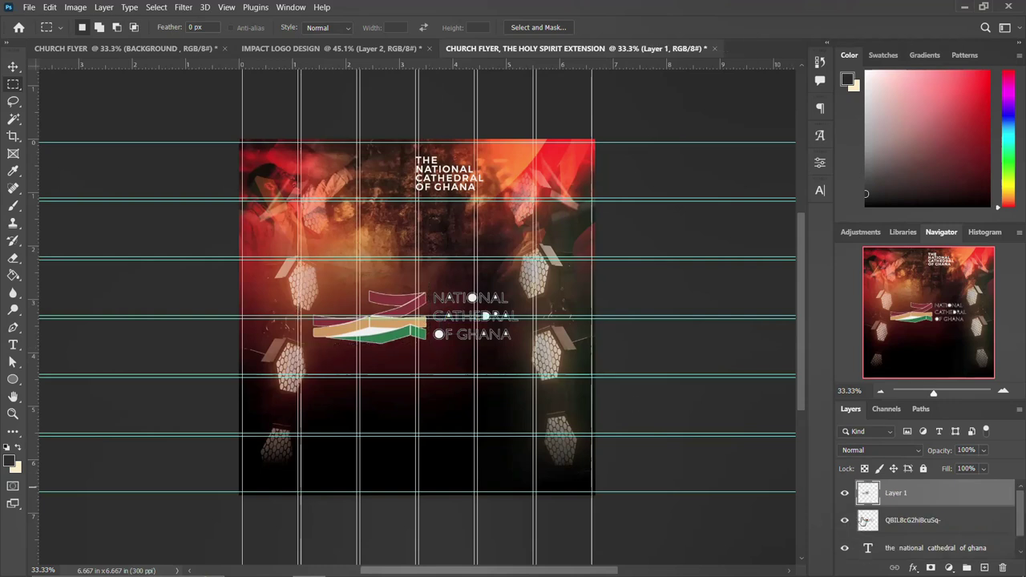
Delete the original logo and shrink the ribbon mark to 47.57% beside the headline.
click(886, 522)
key(Delete)
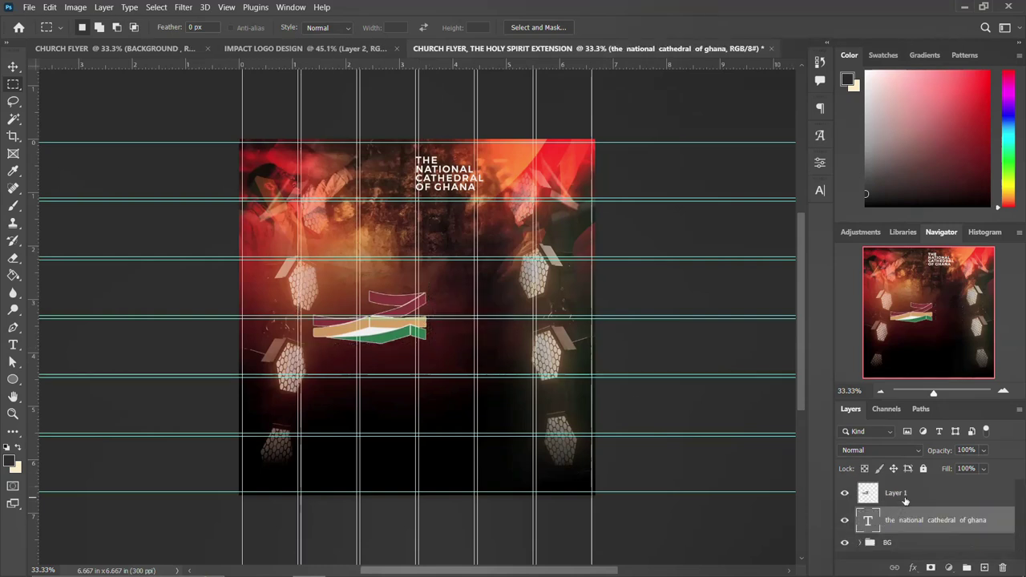
click(905, 500)
key(ctrl+t)
drag(427, 290, 409, 183)
Draw a white 1.17 × 0.65 in rectangle over the ribbon mark and stack the mark above it.
key(Return)
key(m)
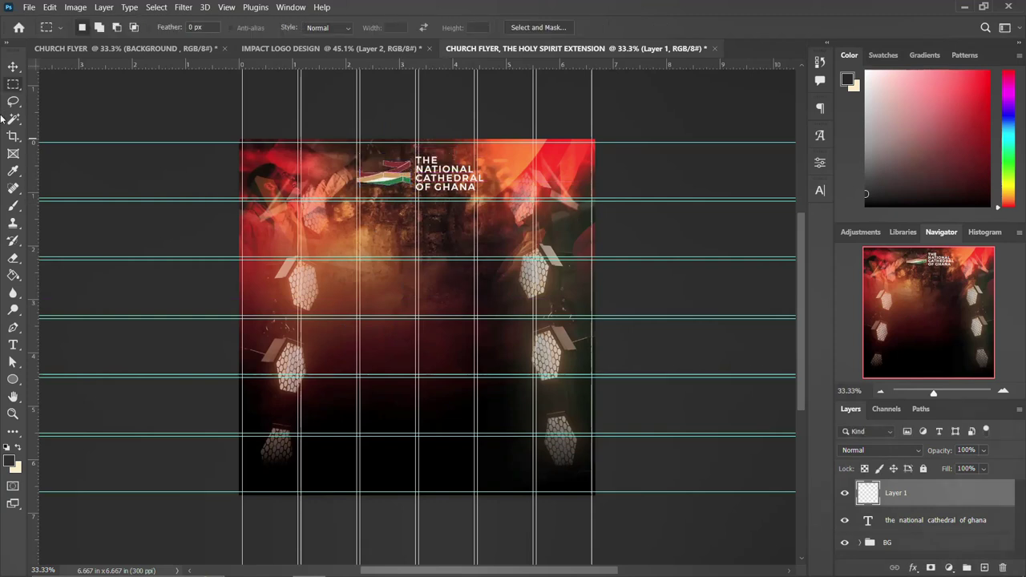
drag(13, 379, 77, 387)
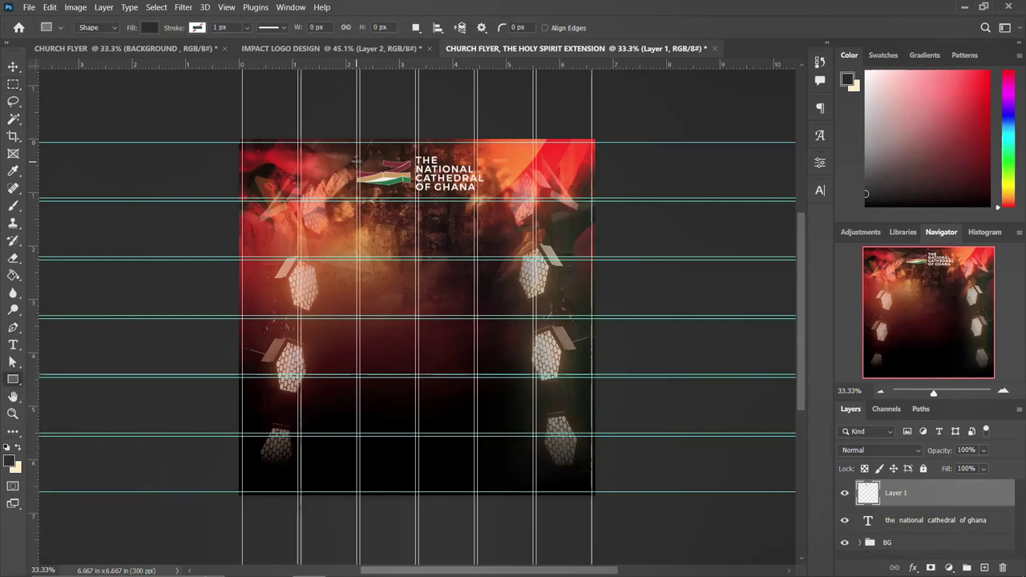
drag(359, 154, 418, 190)
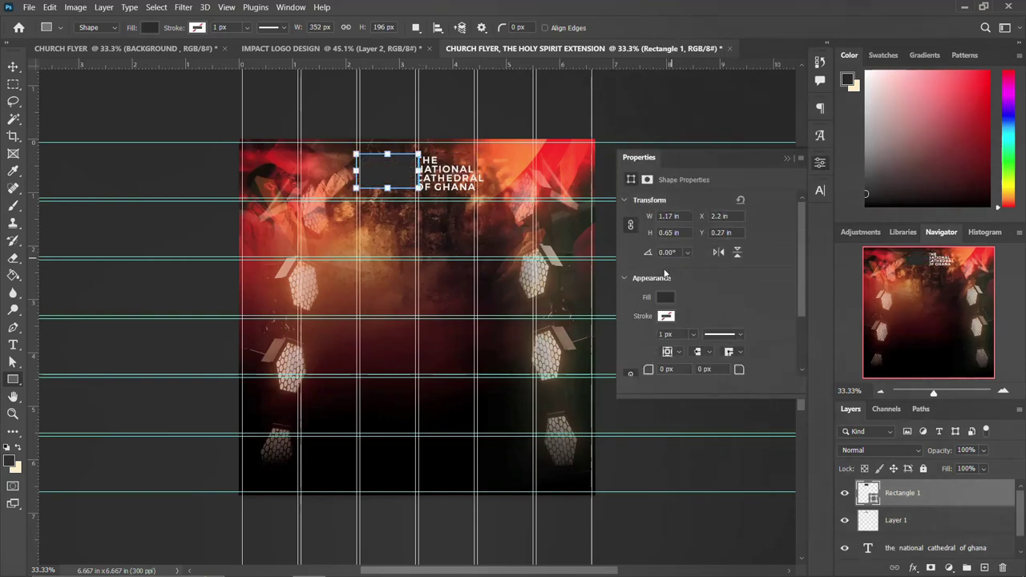
click(665, 298)
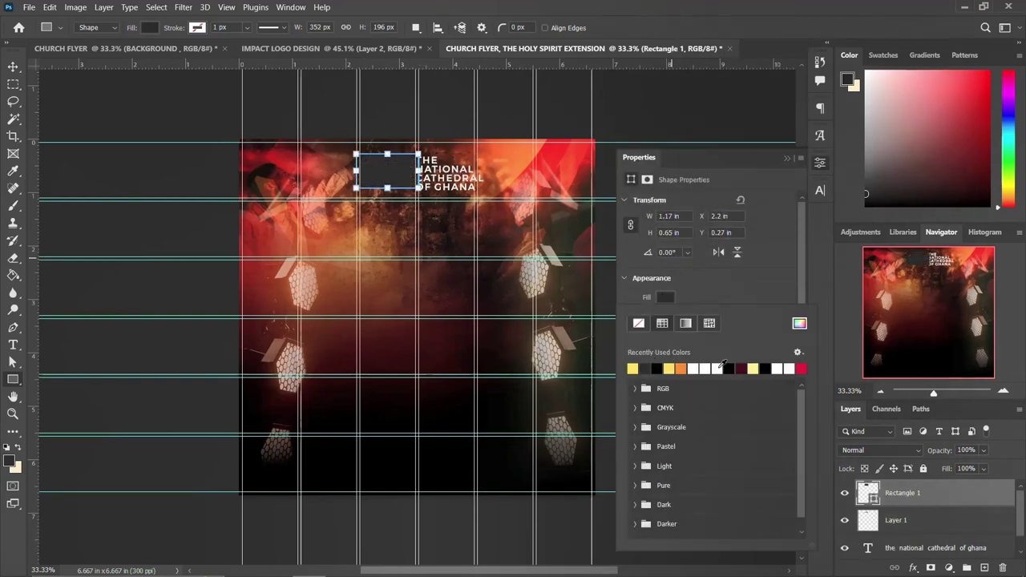
click(716, 368)
click(12, 66)
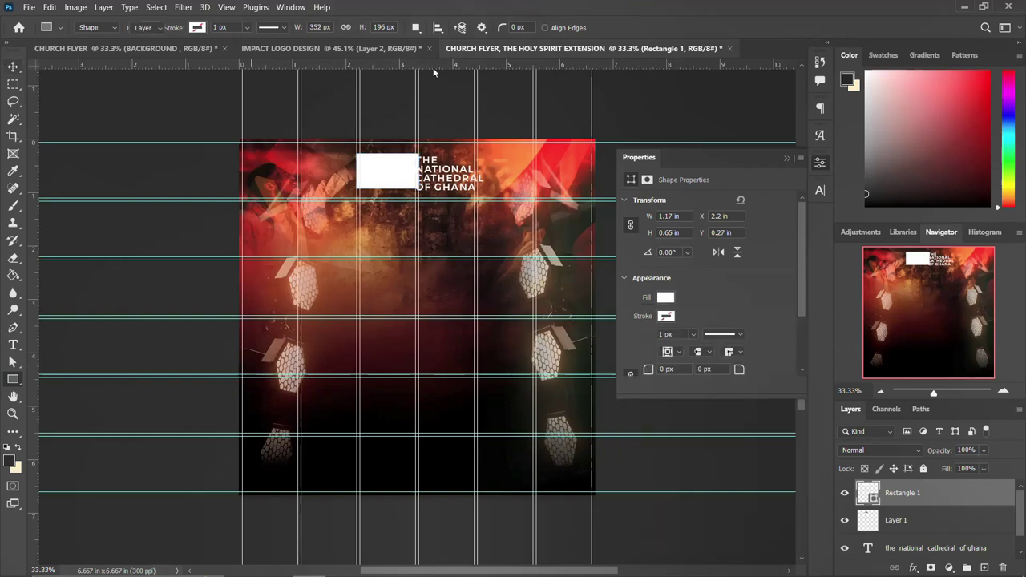
click(819, 164)
drag(933, 526, 930, 489)
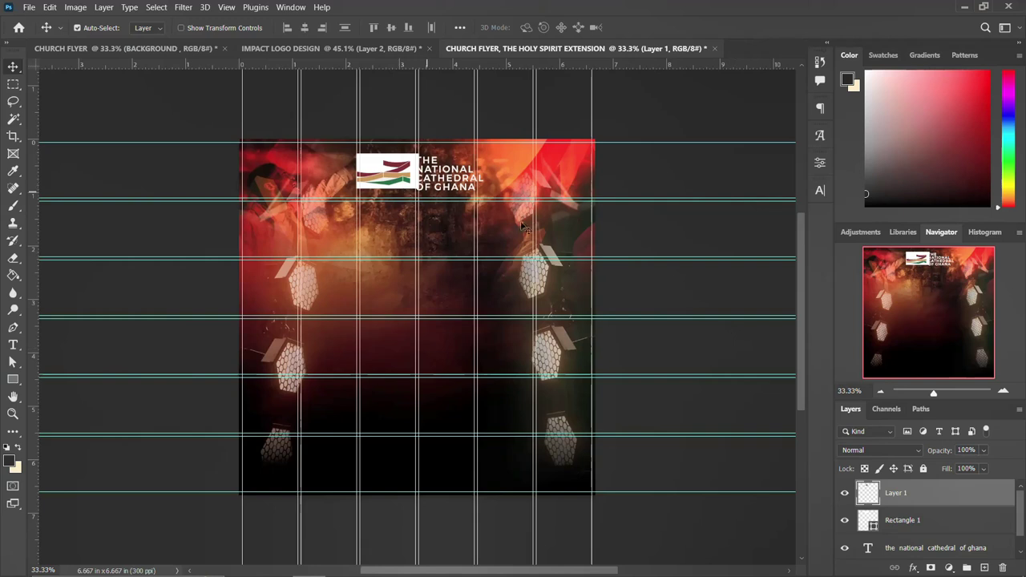
Centre the ribbon mark horizontally within the white box.
key(ctrl)
ctrl+click(858, 515)
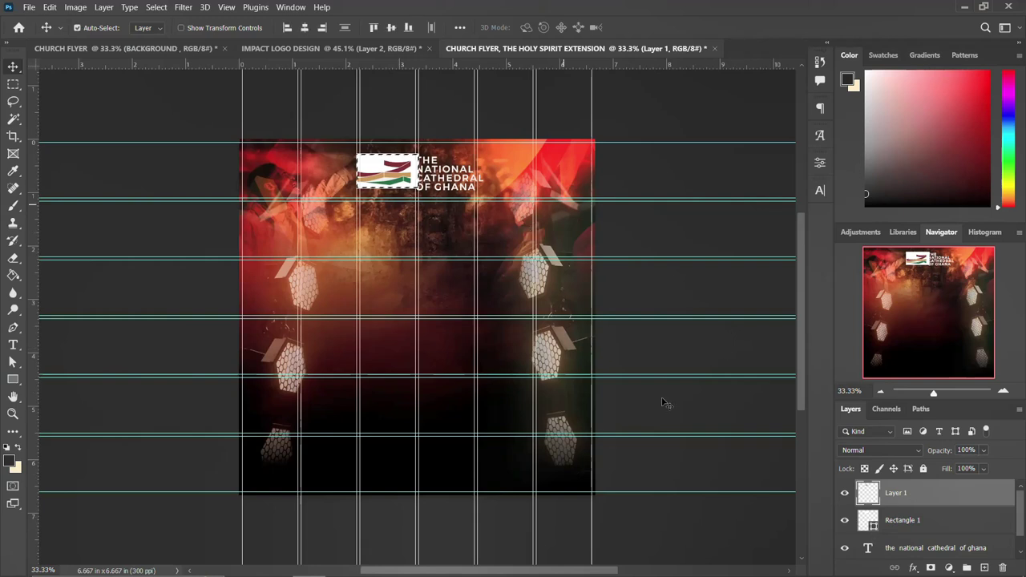
click(303, 28)
key(ctrl+d)
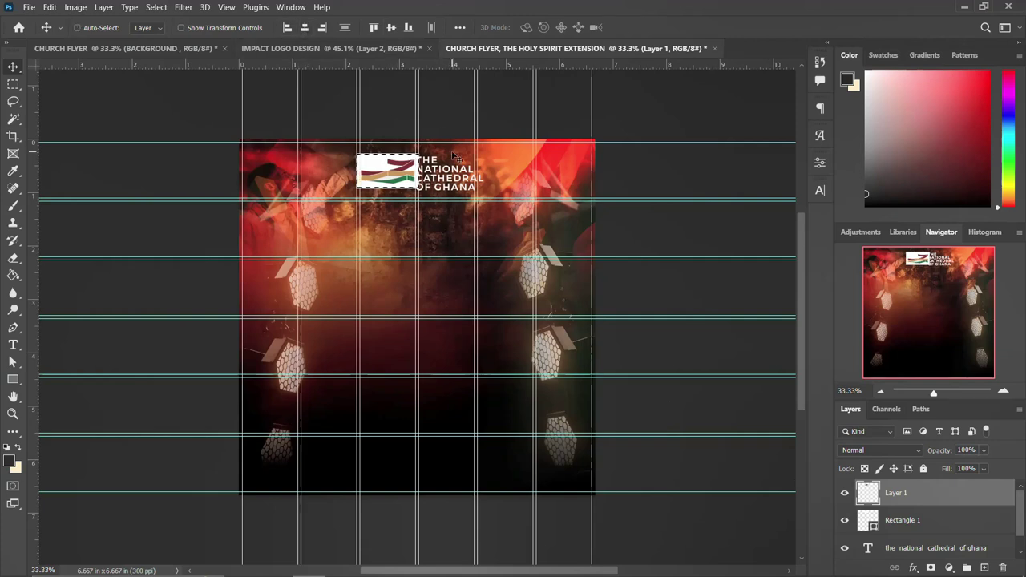
Nudge the headline right and set its line spacing to 12 pt.
ctrl+click(455, 186)
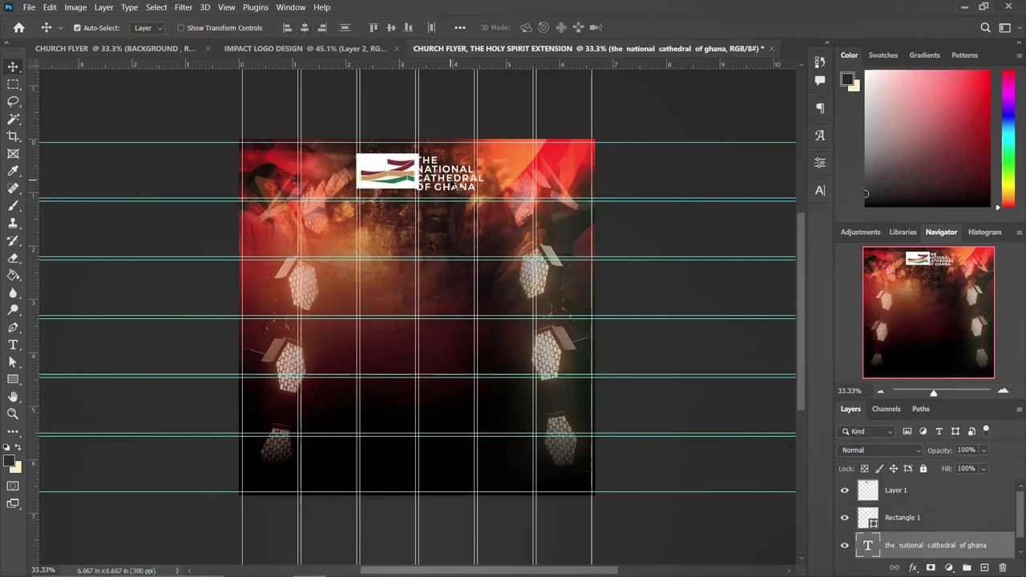
key(Right)
key(Right)
key(Right)
key(Right)
key(Right)
key(Right)
key(Right)
key(Right)
key(Right)
key(Right)
key(Right)
key(Right)
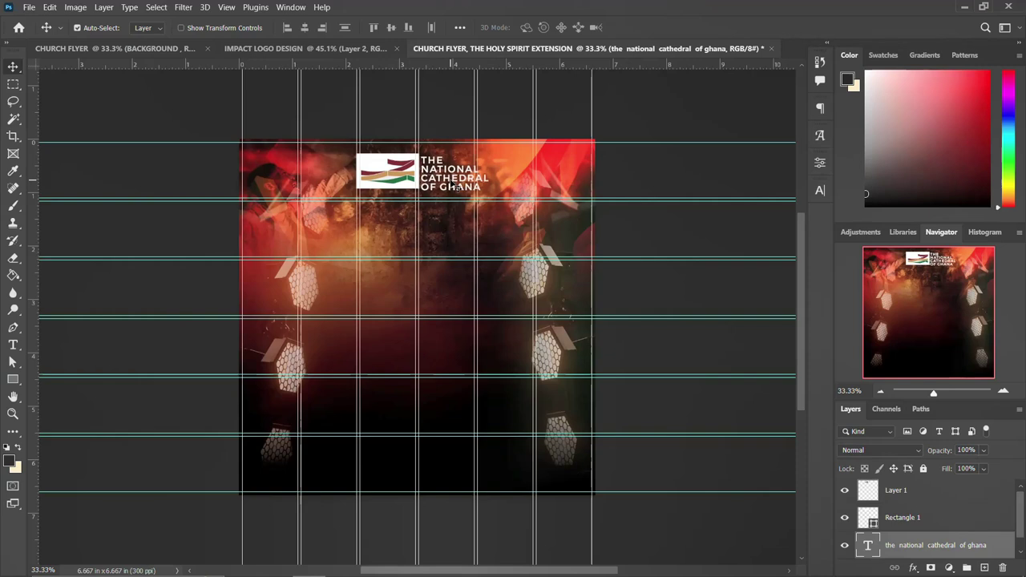
click(819, 190)
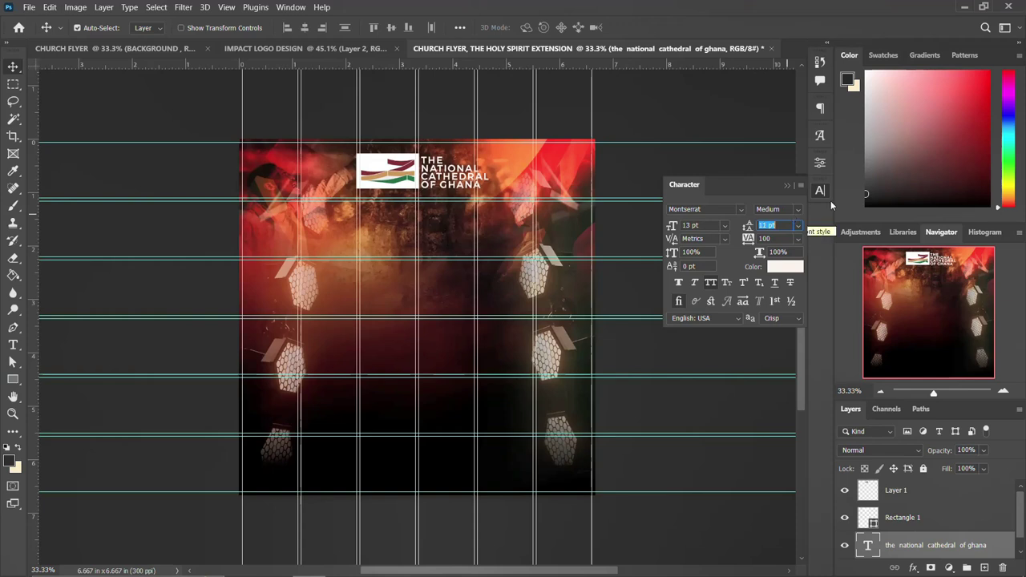
click(821, 191)
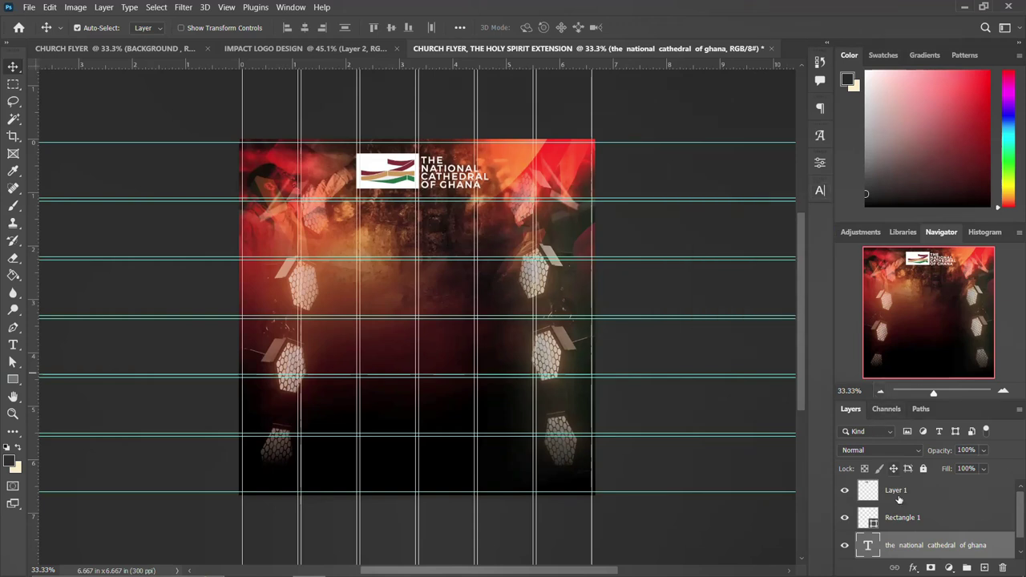
Group the mark, box and headline as LOGO and shift the group slightly left.
scroll(908, 527, up, 1)
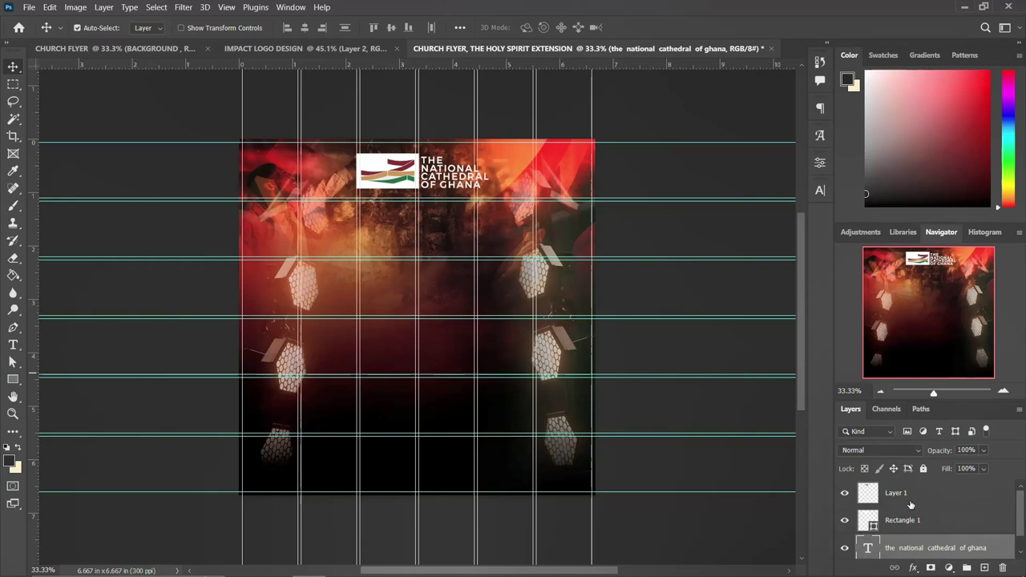
shift+click(911, 501)
key(ctrl+g)
double_click(890, 489)
text(LOGO)
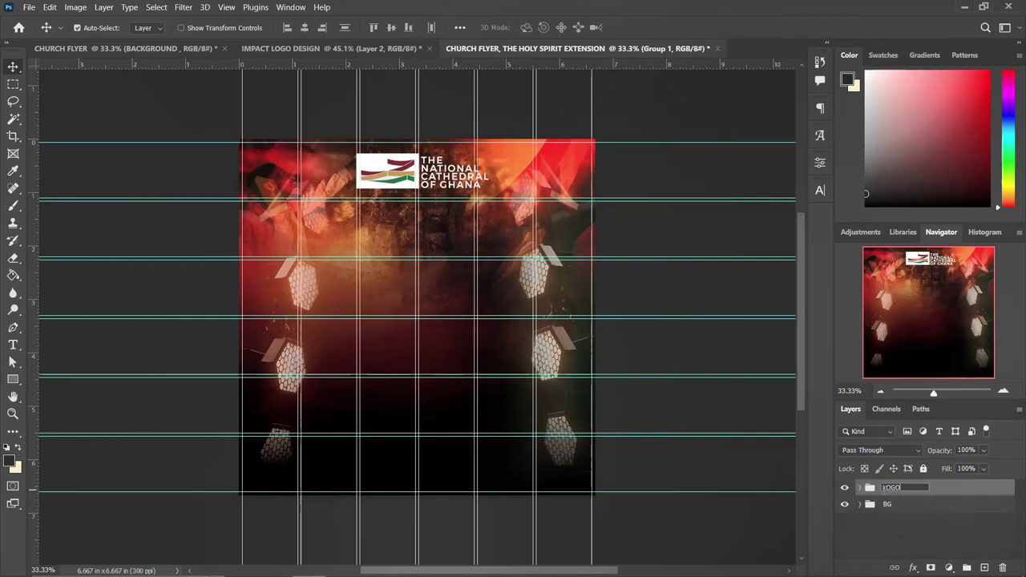
key(Return)
key(ctrl+t)
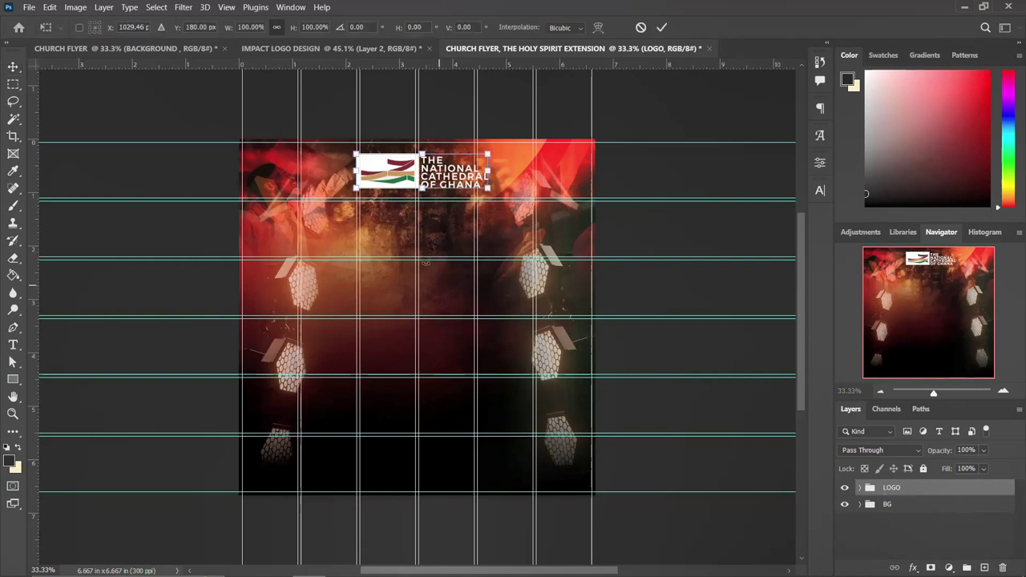
drag(452, 192, 444, 190)
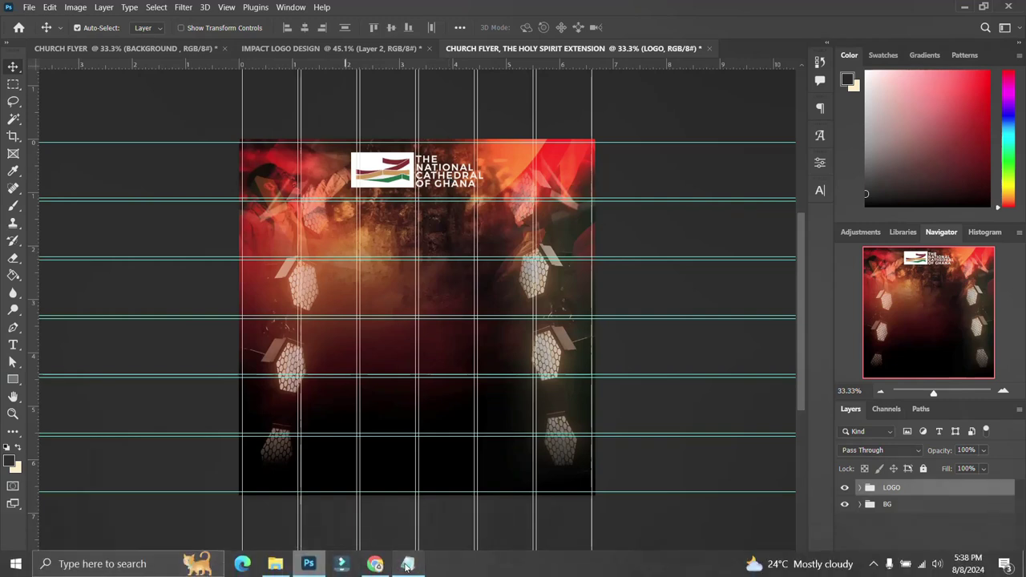
Copy the Presents line from the notes and paste it as text below the logo.
click(408, 565)
triple_click(513, 236)
key(ctrl+c)
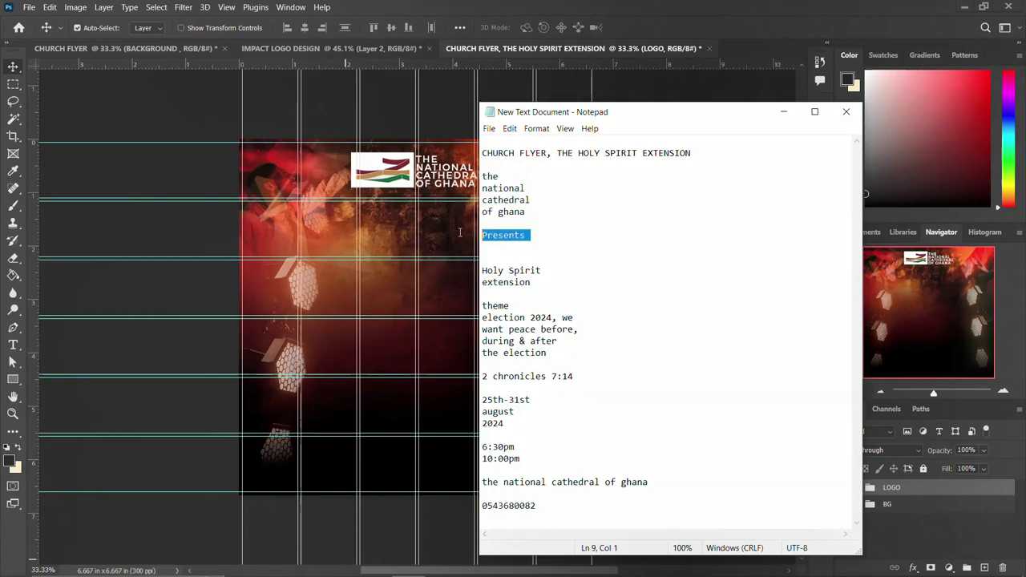
click(337, 232)
key(t)
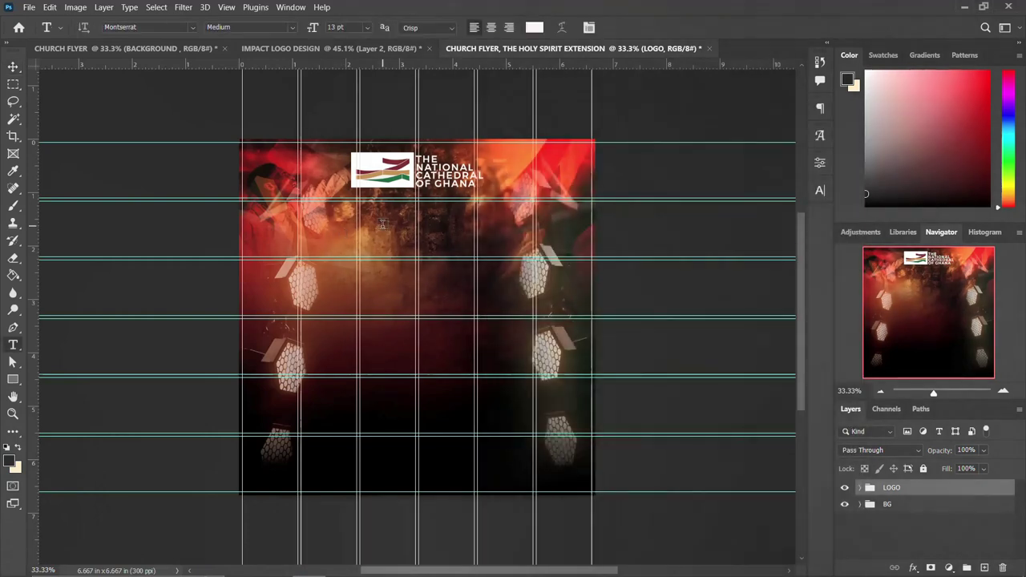
click(382, 225)
key(ctrl+v)
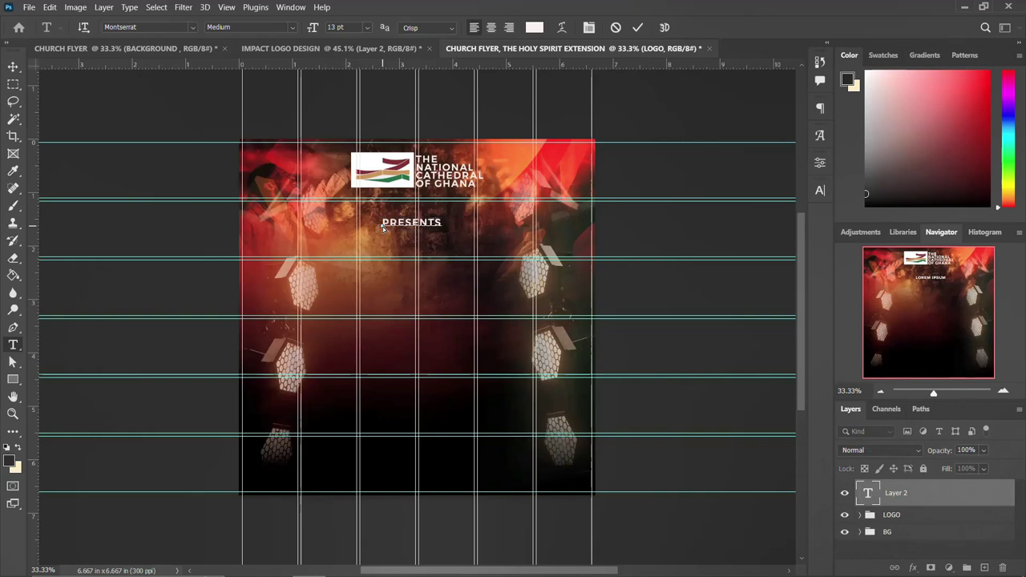
key(ctrl+Return)
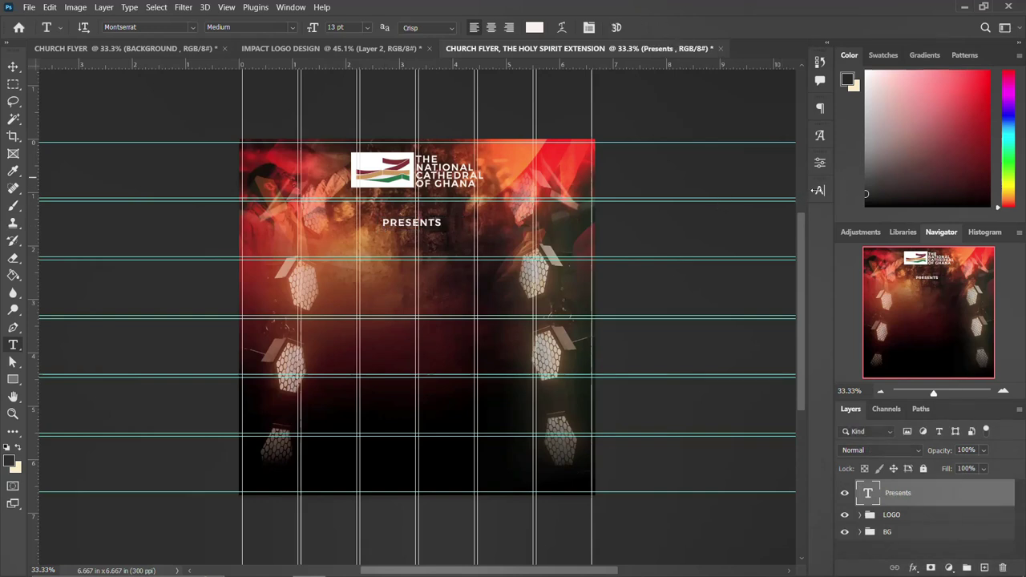
Set Presents in Antonellie Calligraphy Demo with all caps turned off.
click(819, 190)
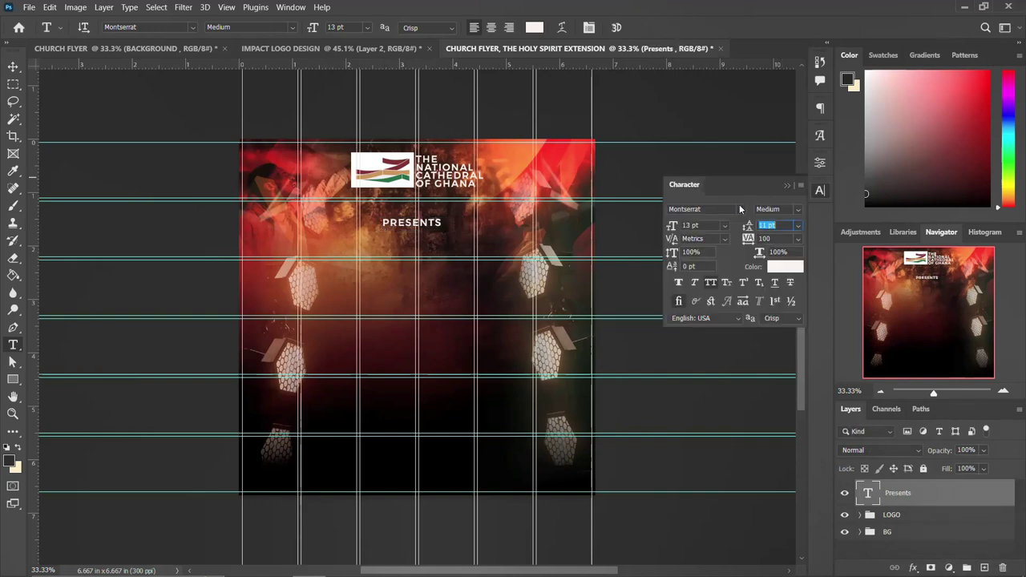
click(740, 207)
key(Down)
key(Down)
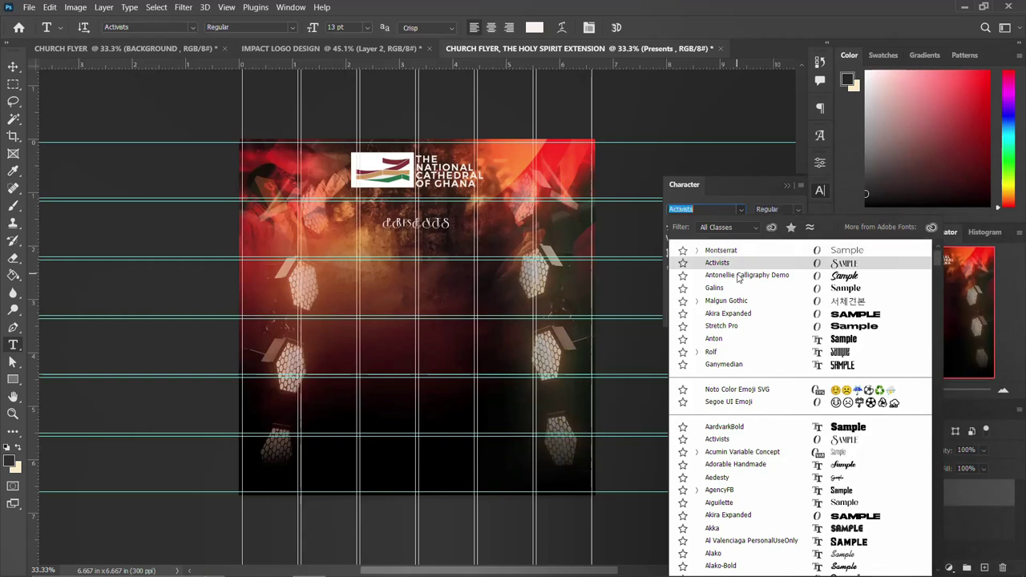
click(739, 277)
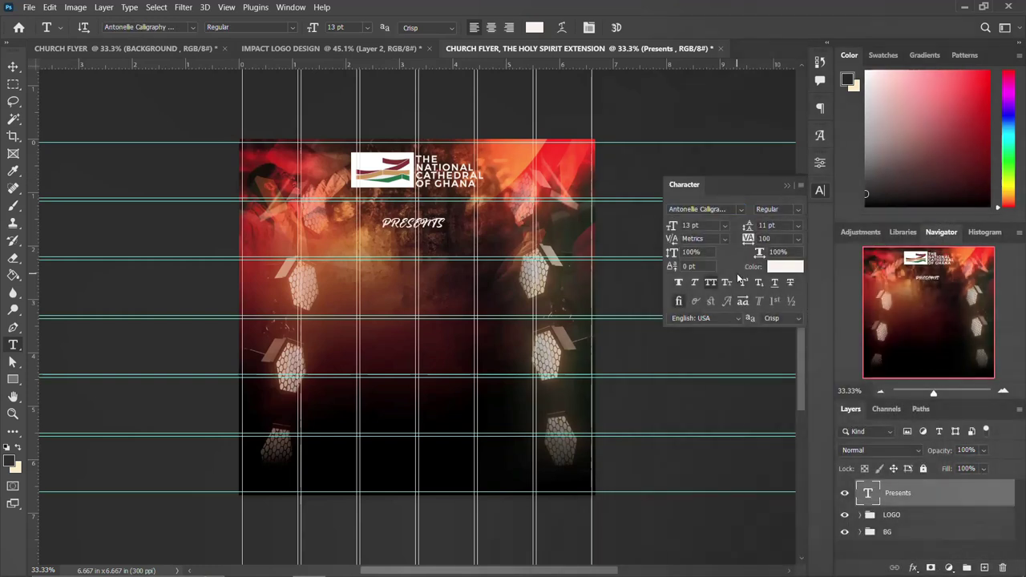
key(Return)
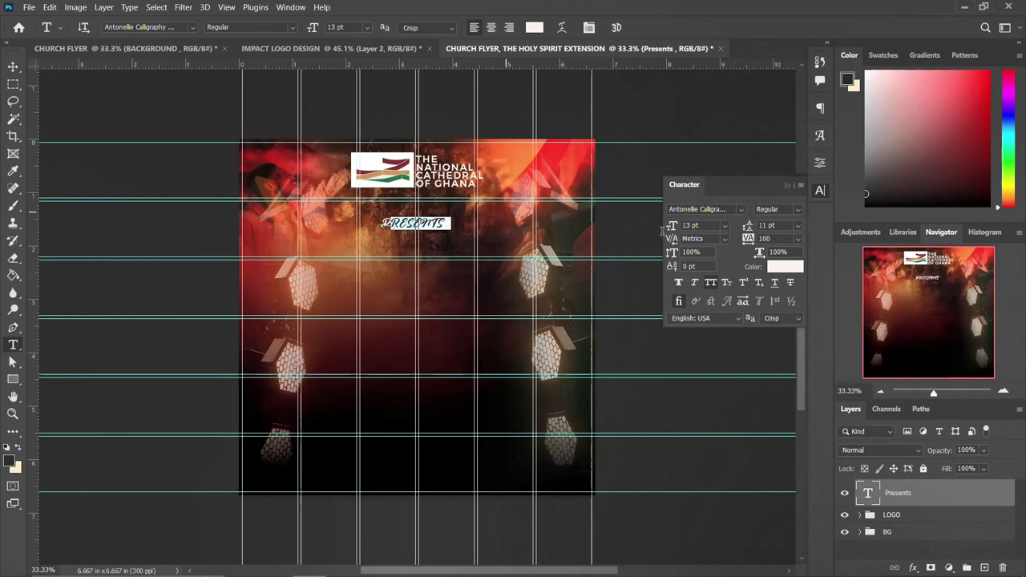
key(ctrl+shift+k)
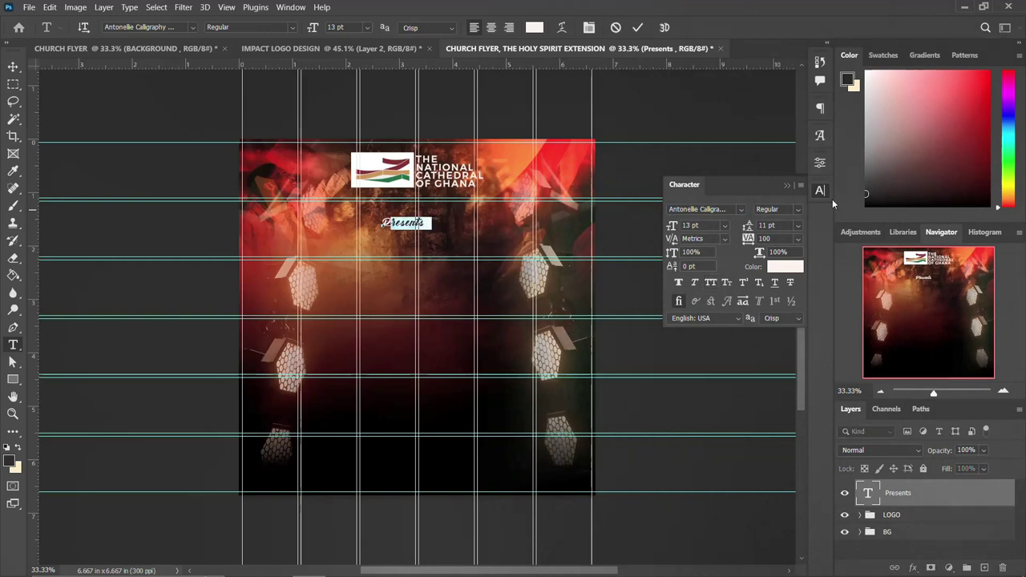
click(820, 190)
click(638, 27)
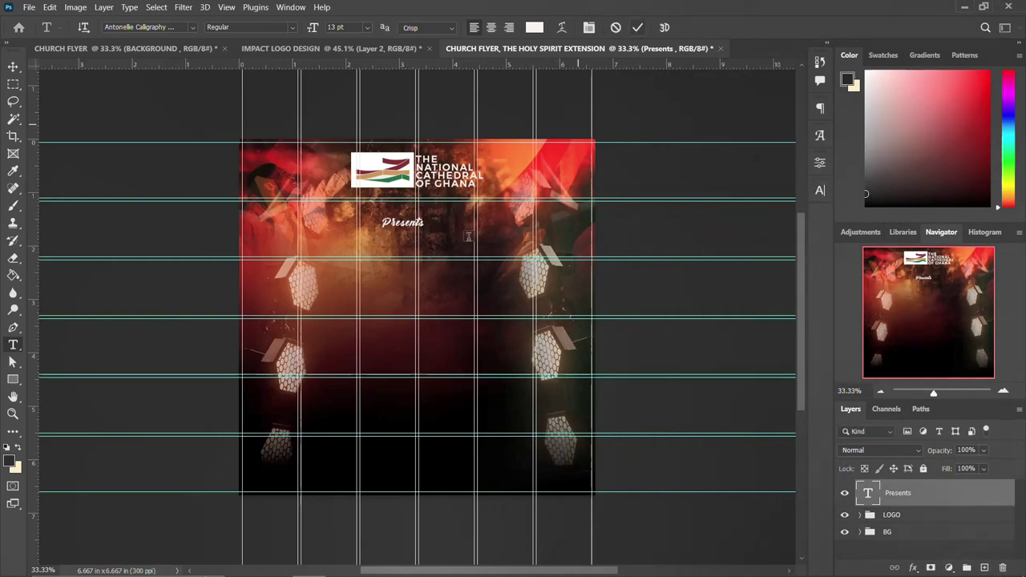
Enlarge the Presents text to about 158%.
key(ctrl+t)
mouse_move(433, 230)
mouse_down()
mouse_move(447, 233)
mouse_move(440, 214)
mouse_up()
key(Return)
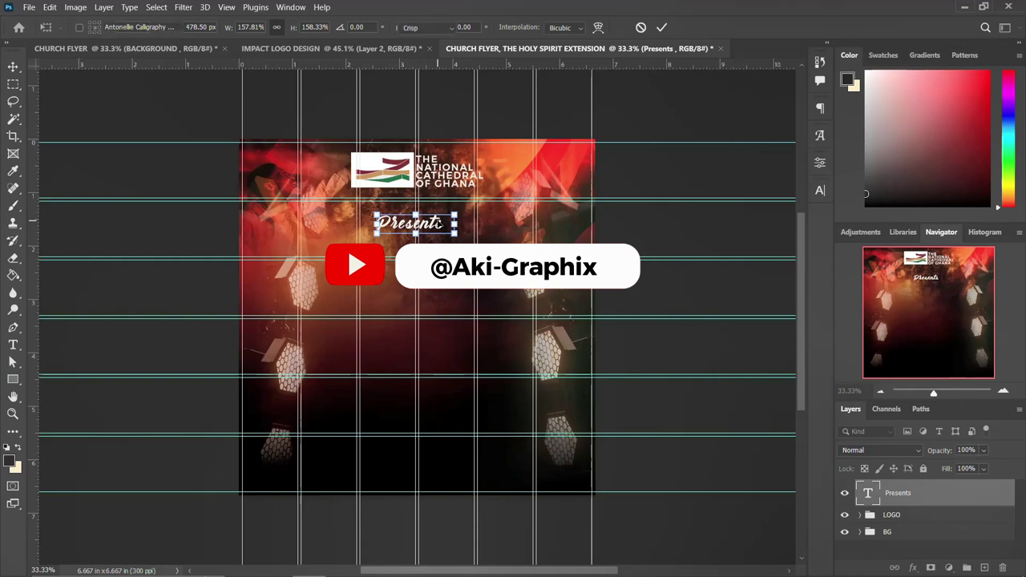
key(t)
key(v)
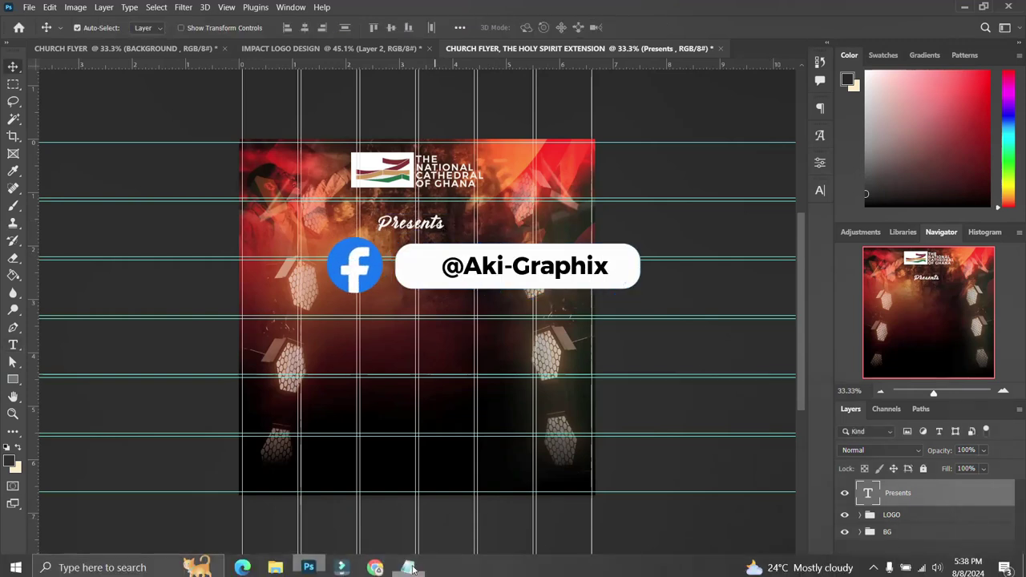
Duplicate Presents just below and replace its text with 'Holy Spirit' from the notes.
click(401, 566)
click(482, 283)
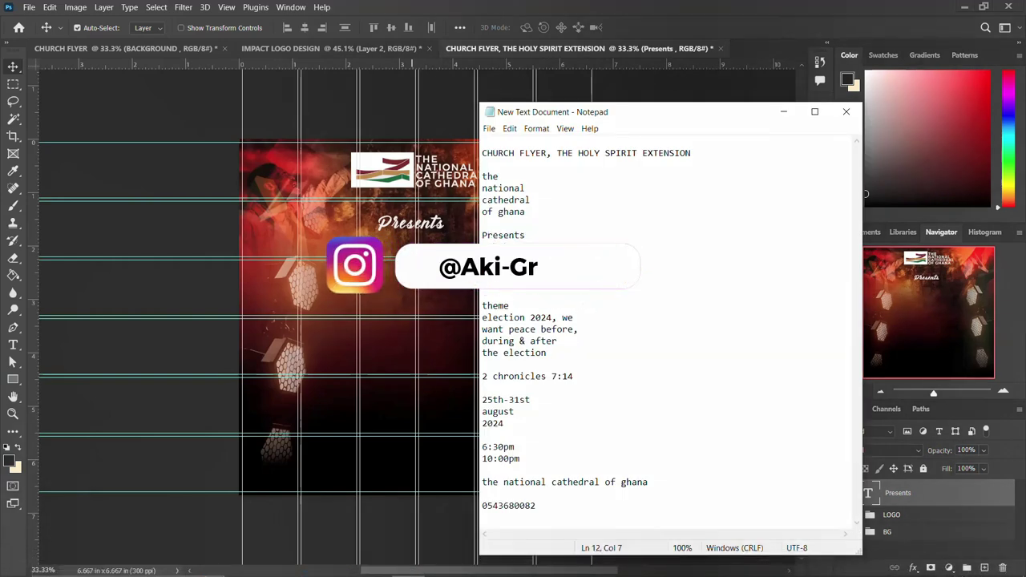
click(405, 238)
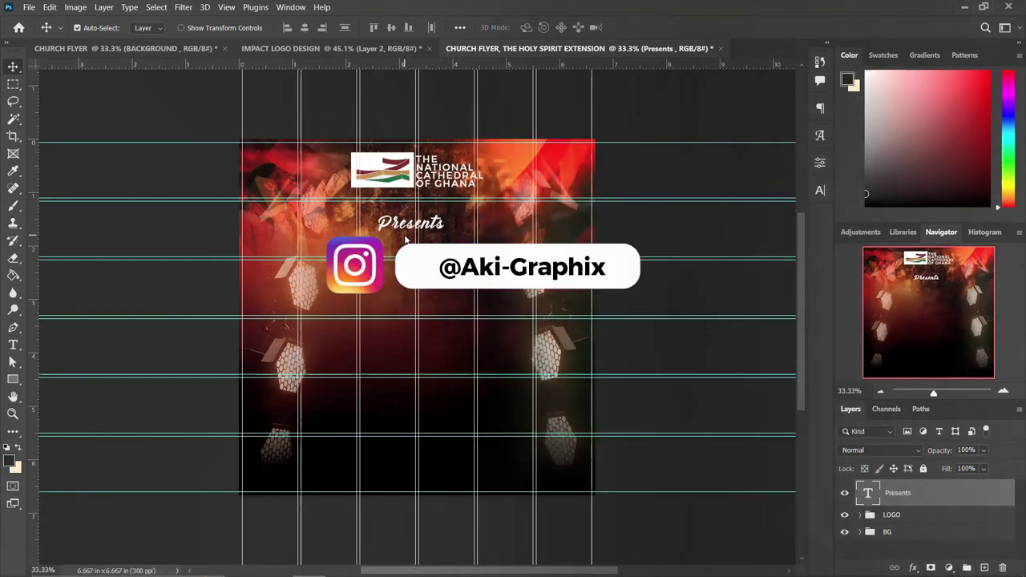
drag(405, 239, 410, 249)
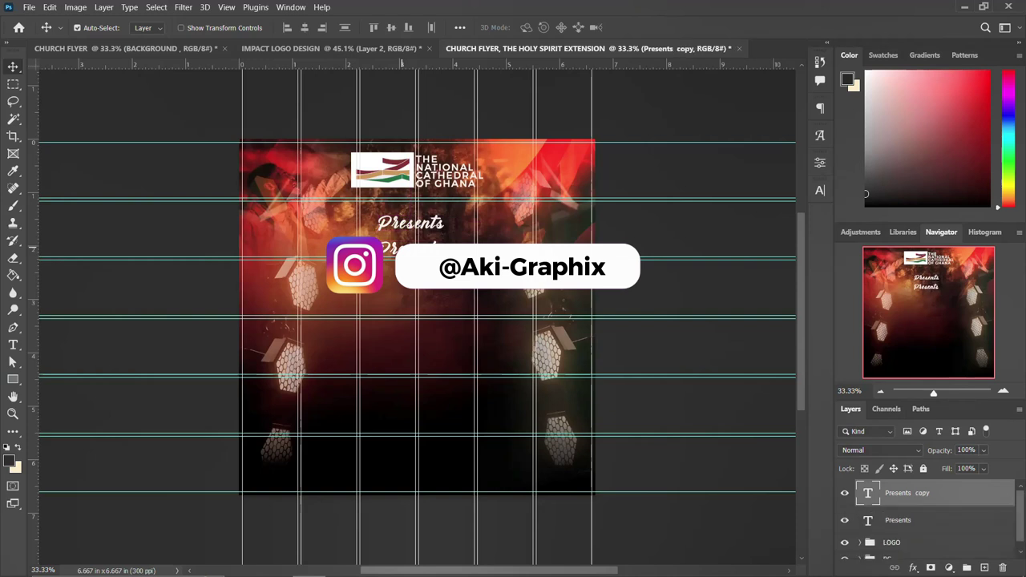
double_click(413, 249)
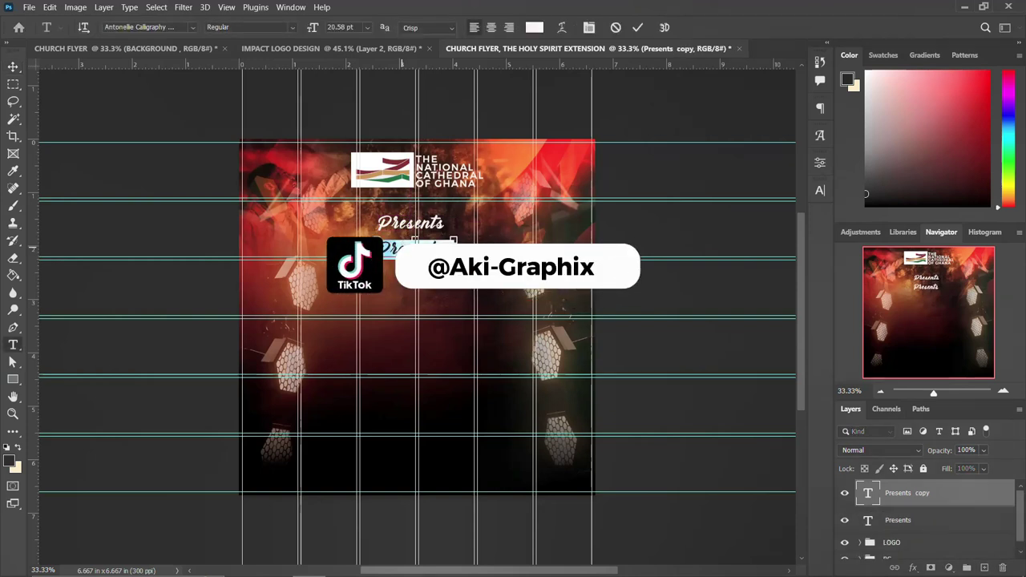
text(Holy Spirit)
key(ctrl+Return)
key(v)
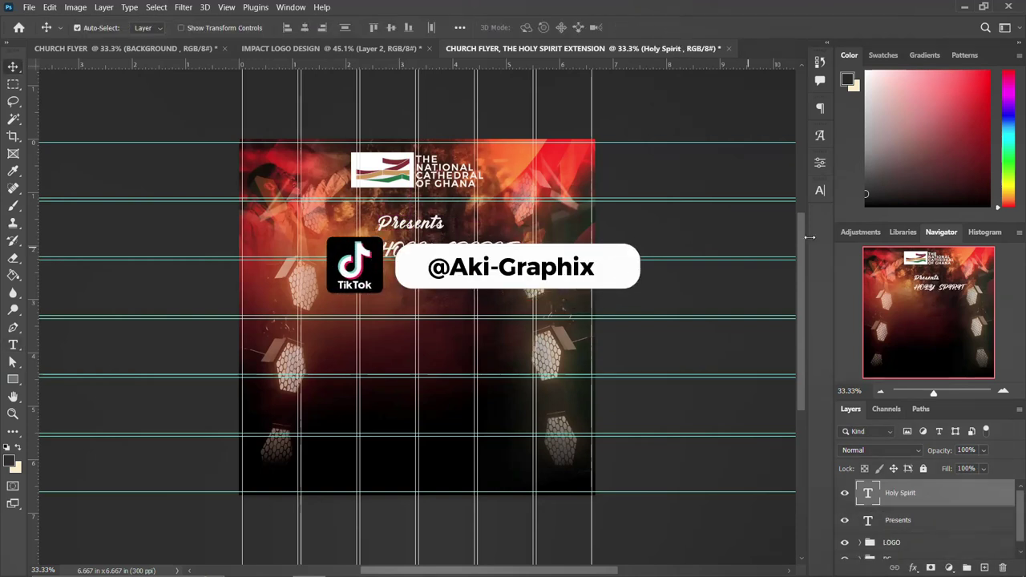
Set the Holy Spirit text in Galins with all caps turned off.
click(819, 191)
click(742, 209)
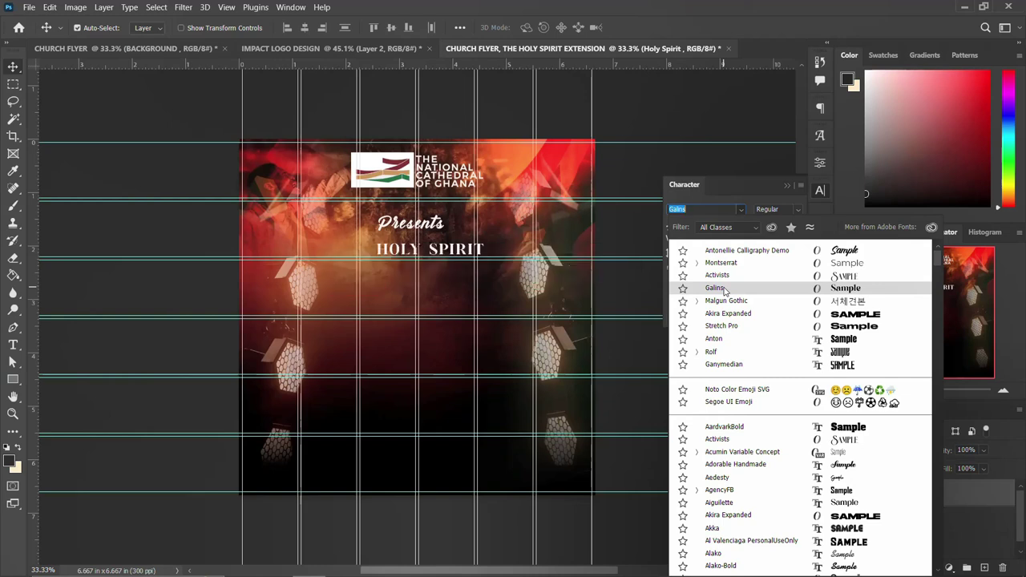
click(716, 288)
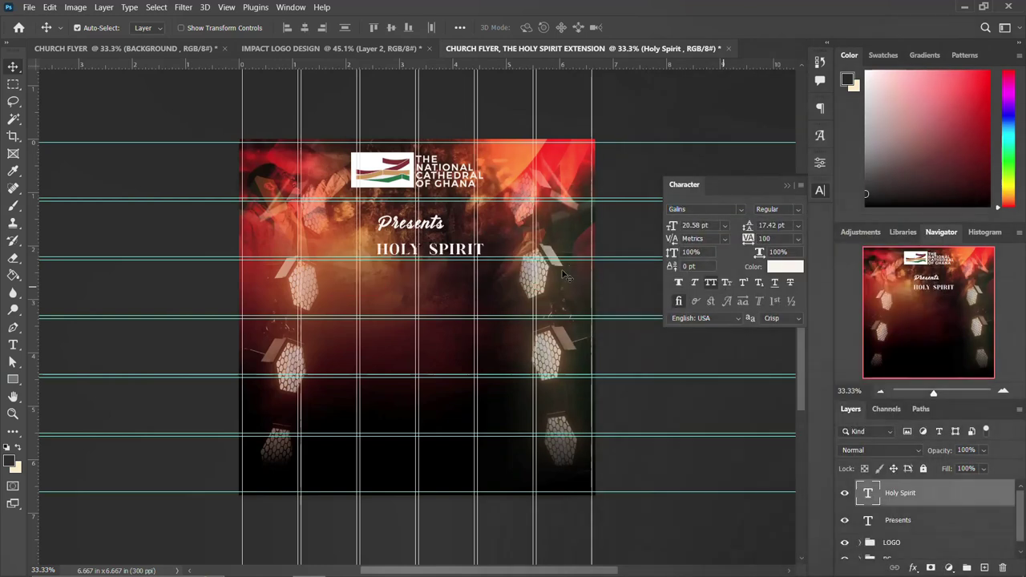
click(709, 285)
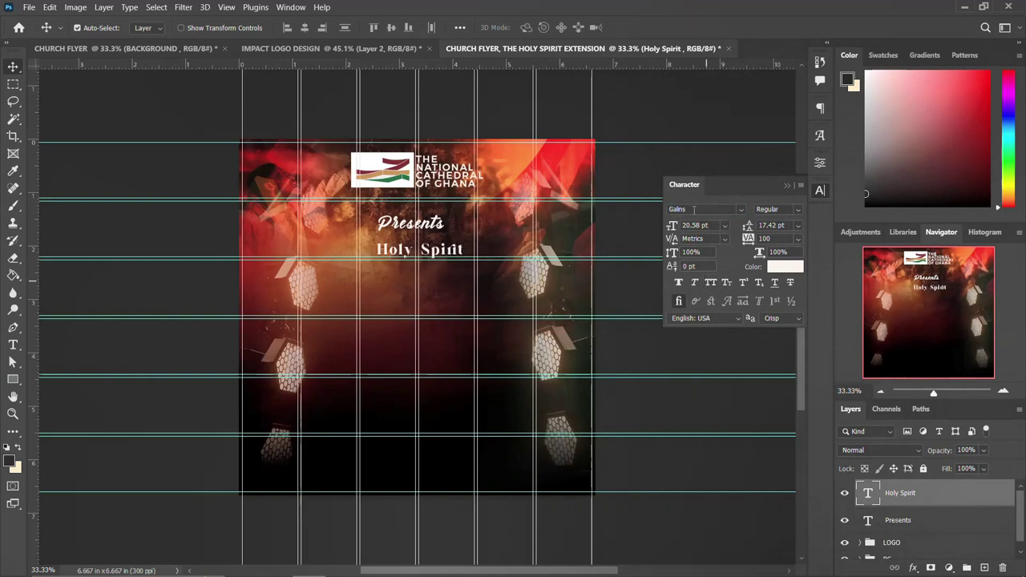
click(821, 194)
Scale Holy Spirit to about 246% and shift it slightly left.
key(ctrl+t)
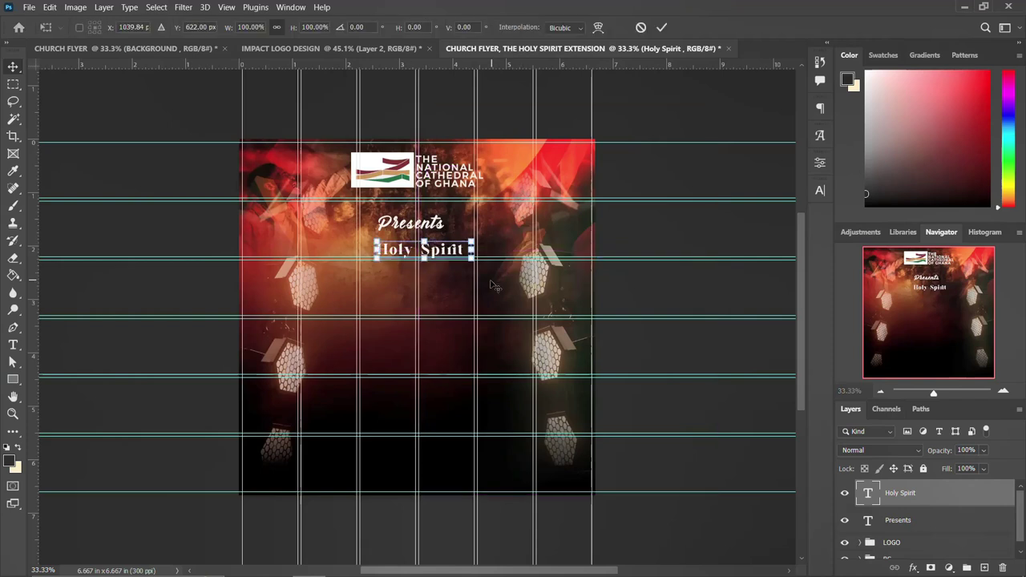
drag(484, 262, 548, 283)
drag(516, 242, 506, 242)
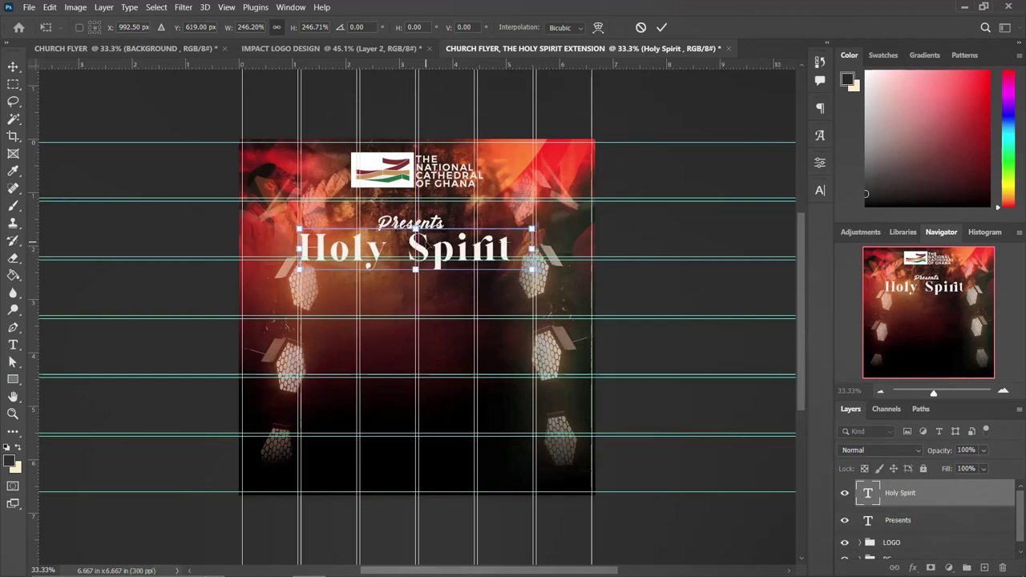
key(Return)
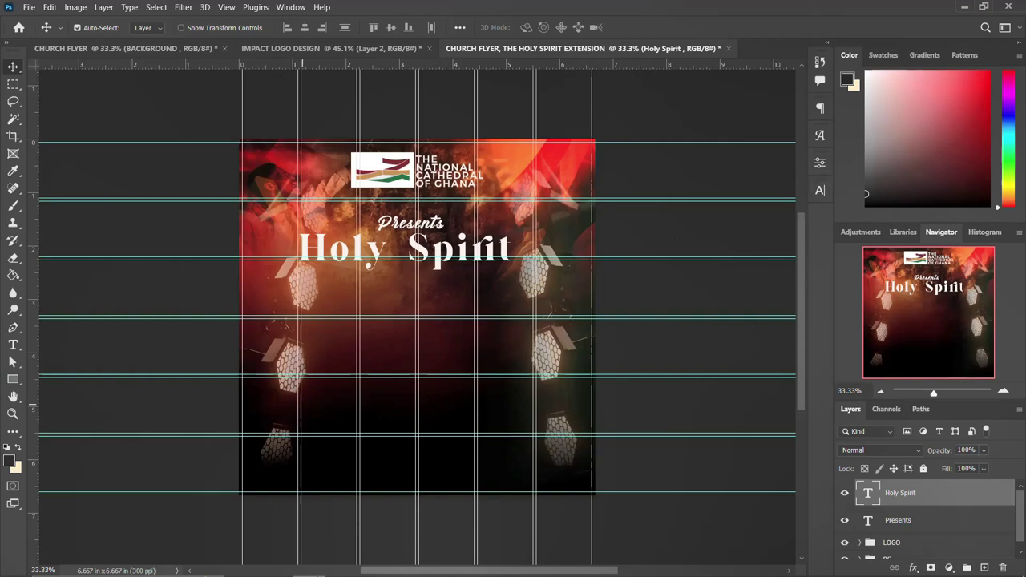
Duplicate Holy Spirit just below itself and change the copy to read 'extension'.
click(410, 566)
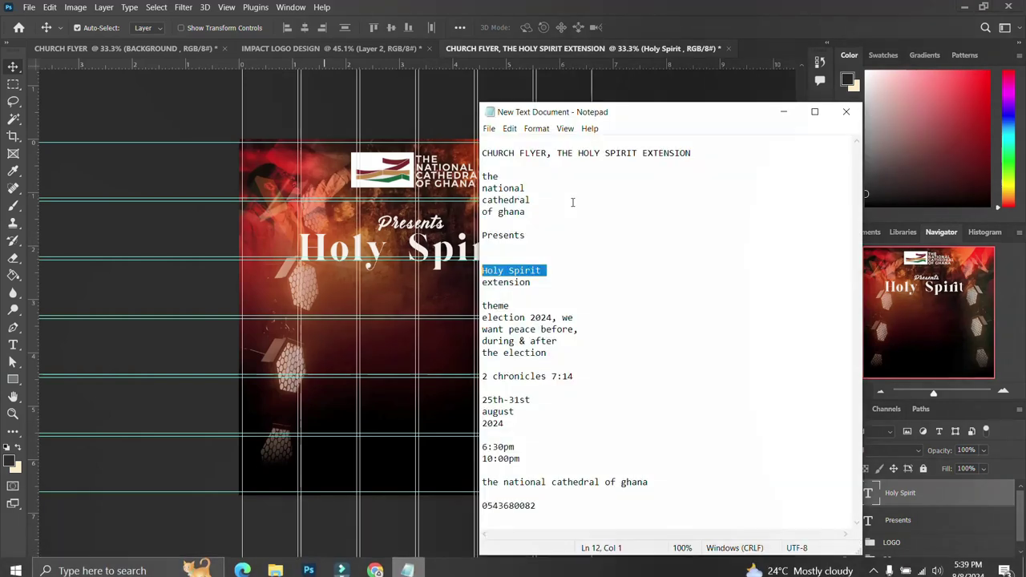
double_click(507, 279)
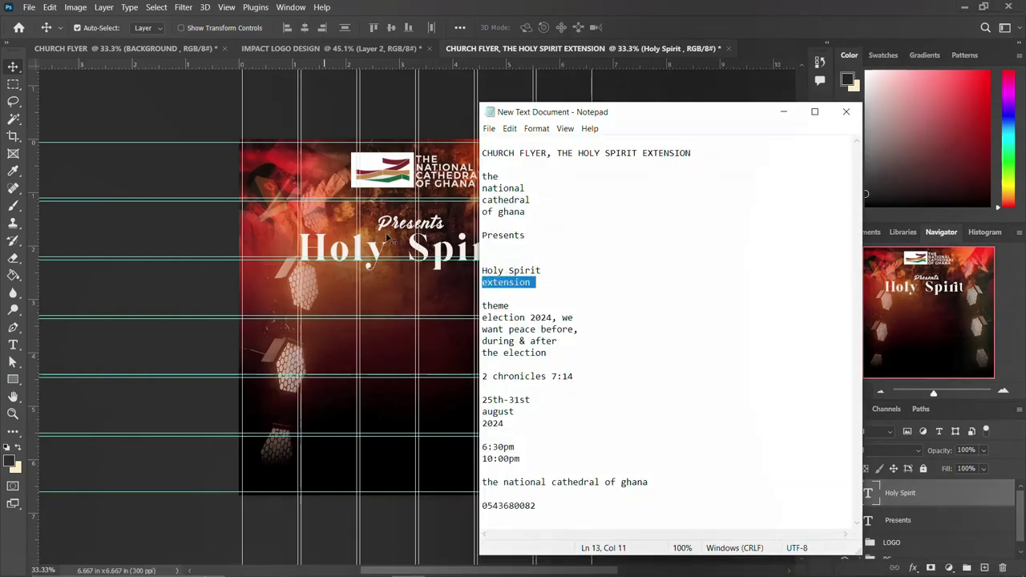
click(324, 246)
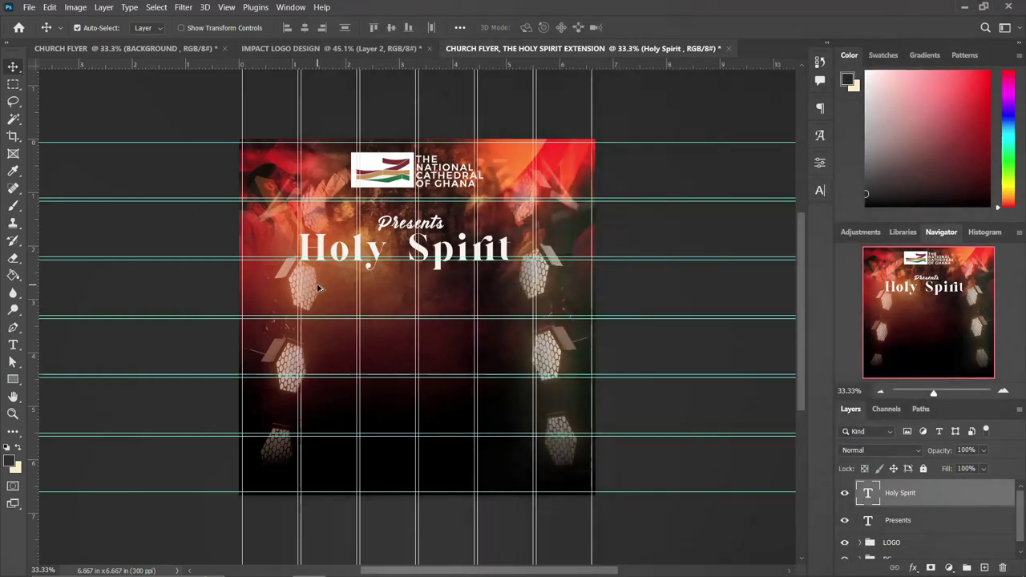
drag(329, 249, 326, 281)
double_click(325, 281)
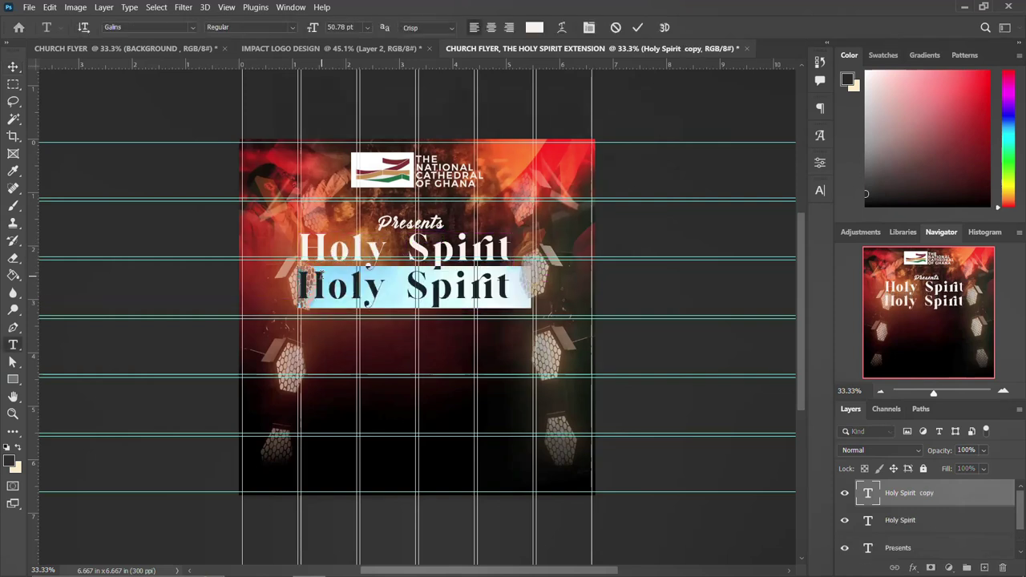
text(extension)
key(ctrl+Return)
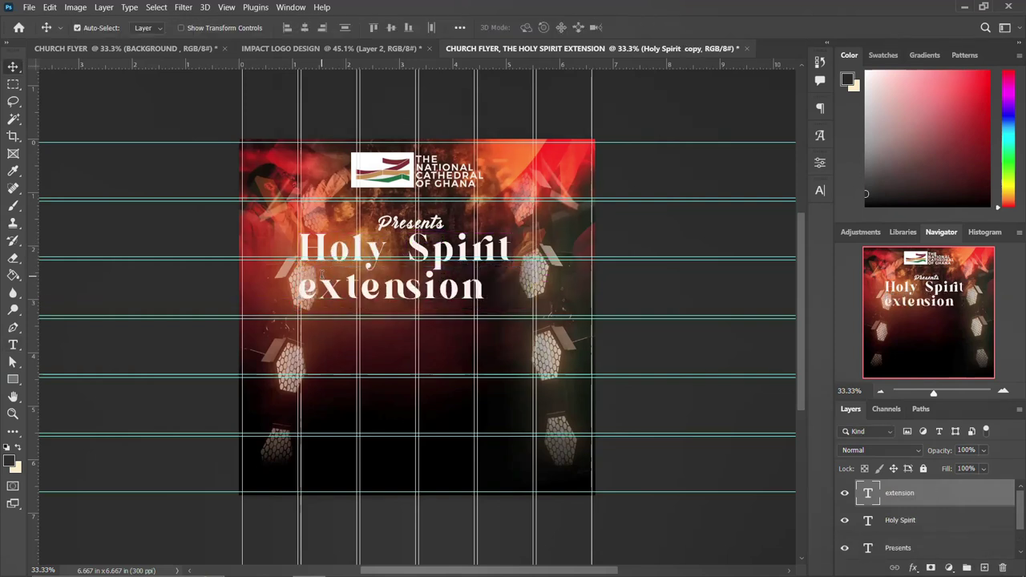
Style the new line in Malgun Gothic, all capitals and bold.
click(819, 190)
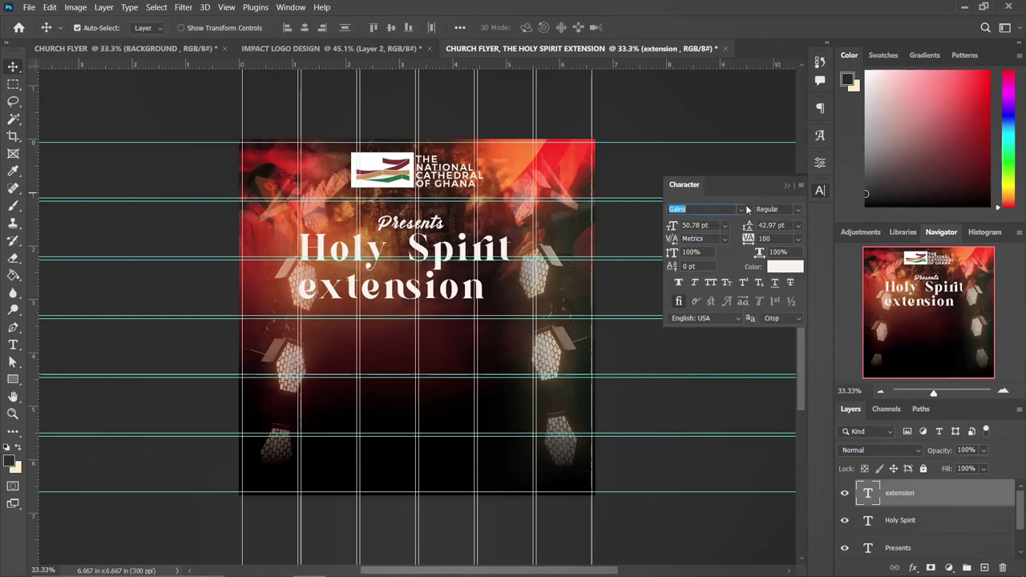
click(741, 209)
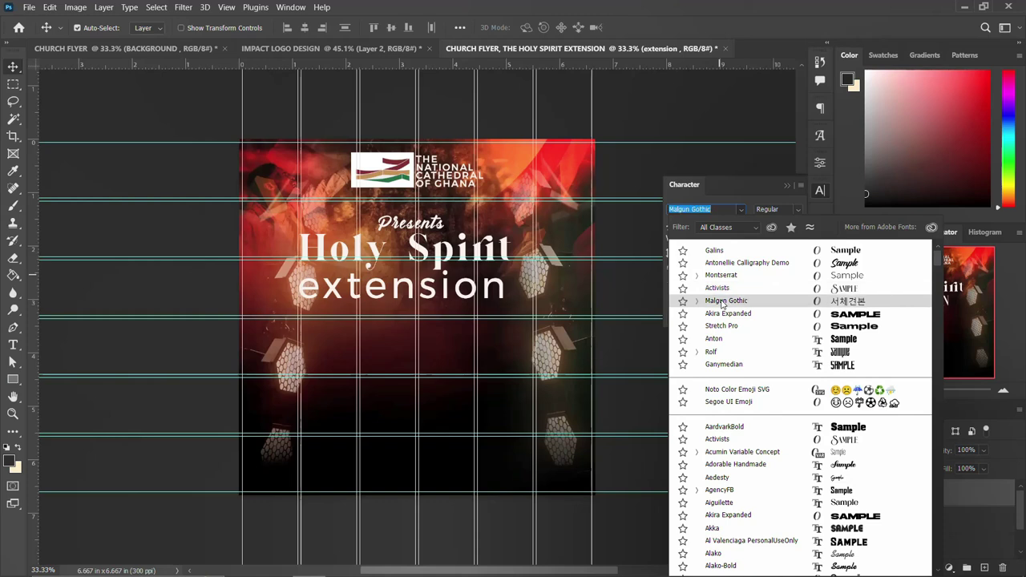
click(724, 303)
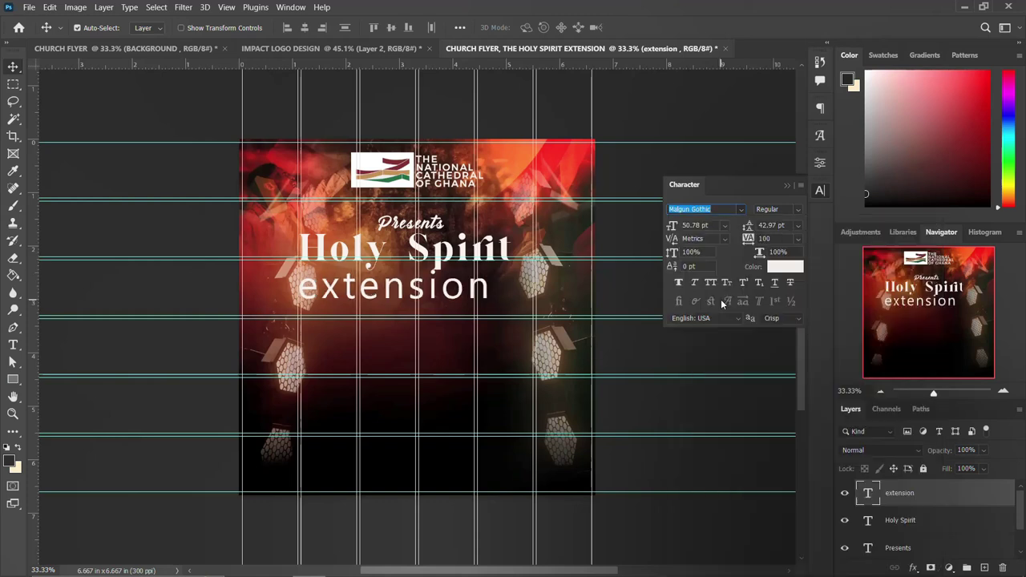
click(711, 283)
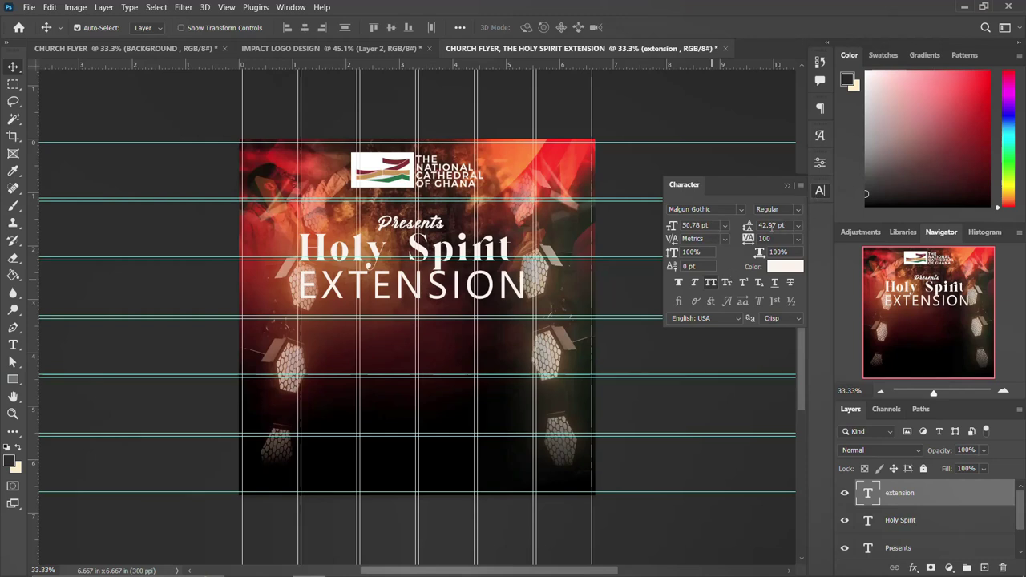
click(798, 211)
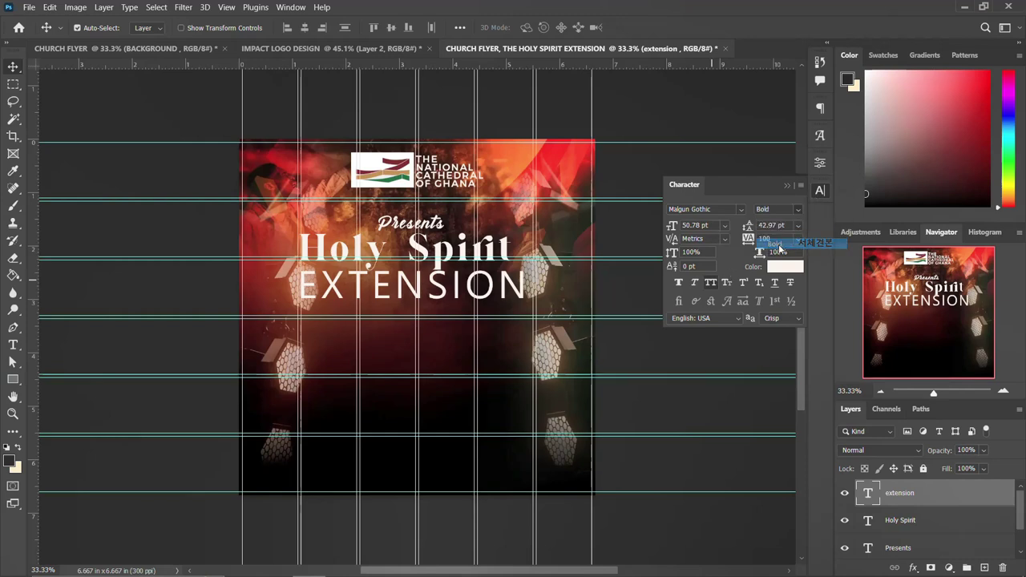
click(779, 248)
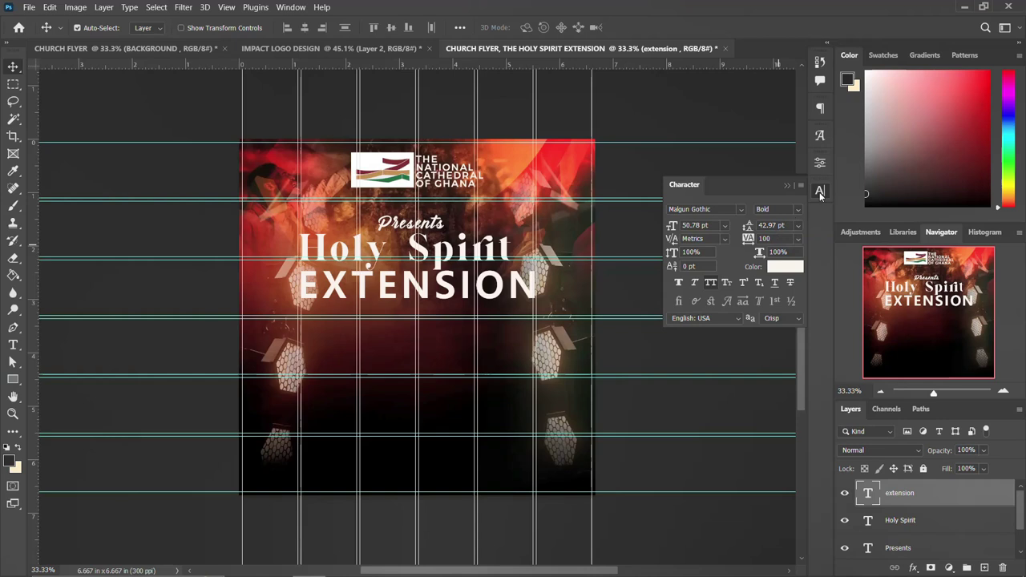
click(820, 193)
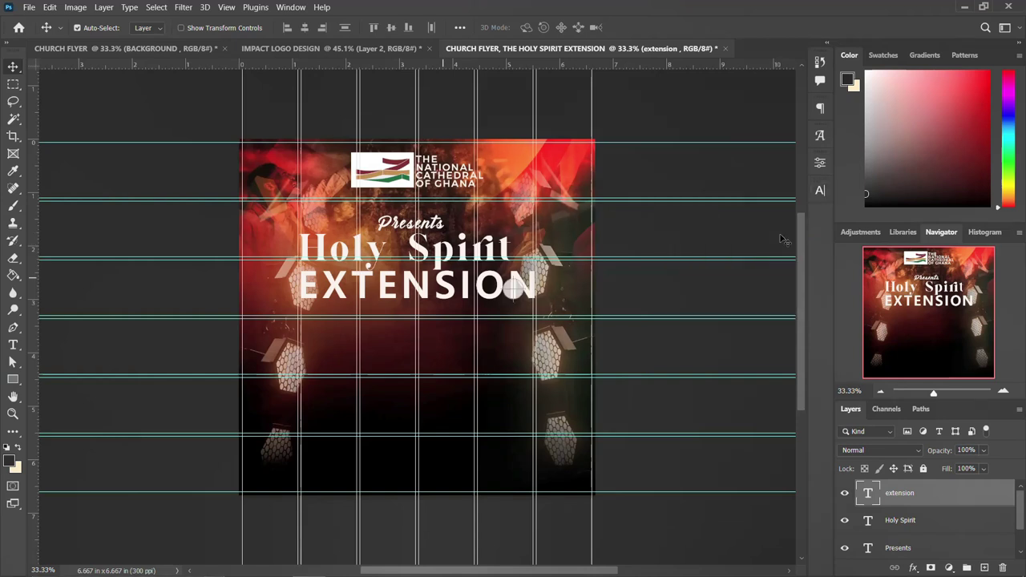
Switch EXTENSION's font to Anton with tracking 0.
click(820, 191)
click(702, 209)
click(742, 210)
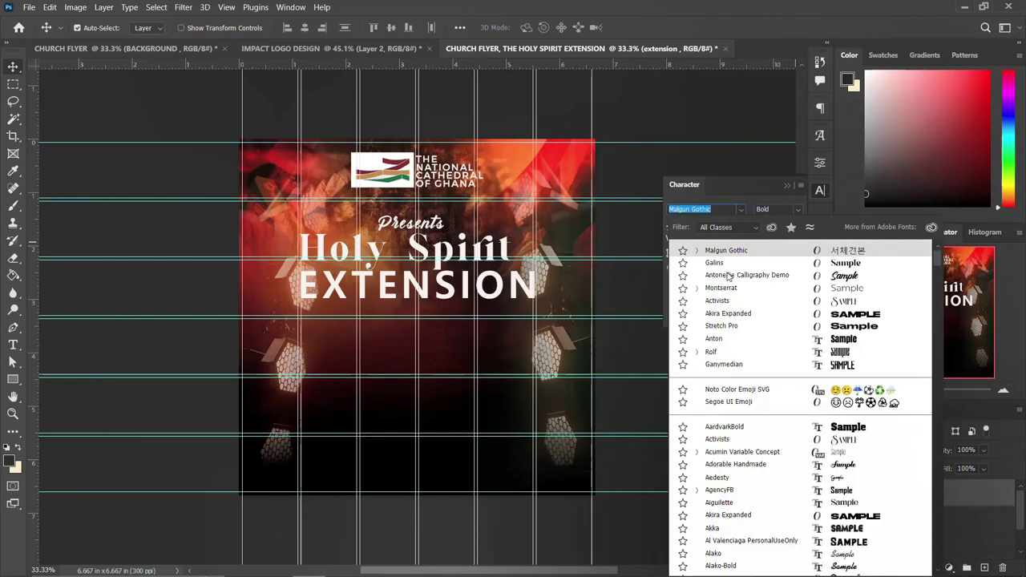
click(721, 340)
text(0)
key(Return)
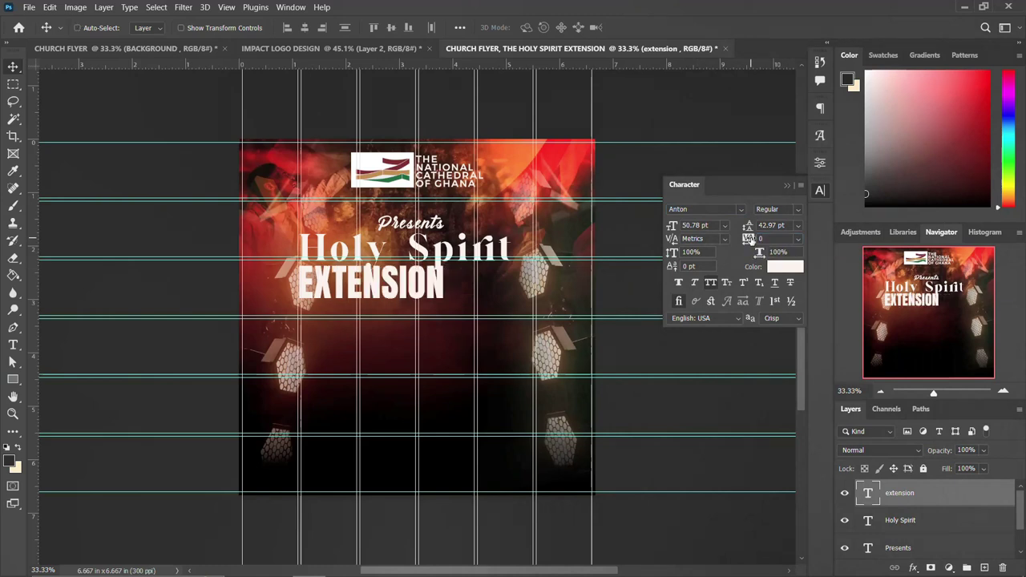
Scale EXTENSION up to about 158%, then nudge EXTENSION and Holy Spirit slightly right.
key(ctrl+t)
drag(452, 263, 502, 291)
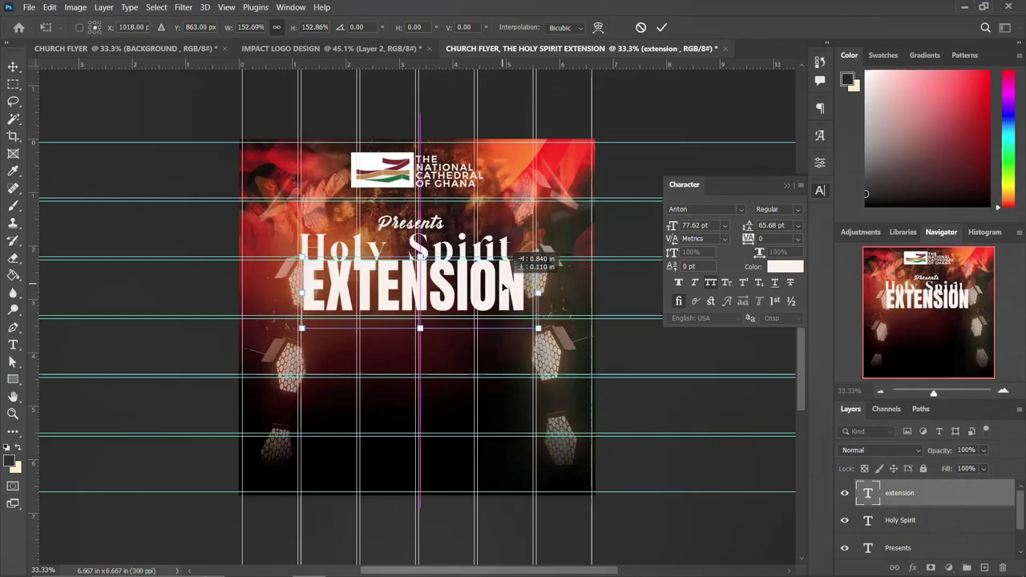
drag(536, 259, 540, 258)
key(Return)
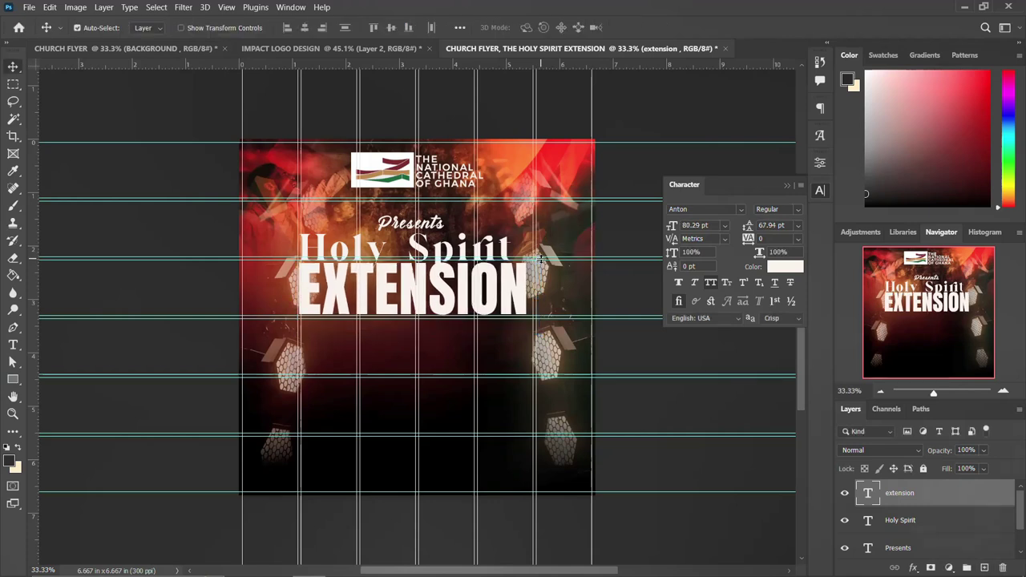
key(Right)
key(Right)
key(Right)
key(Right)
key(Right)
key(Right)
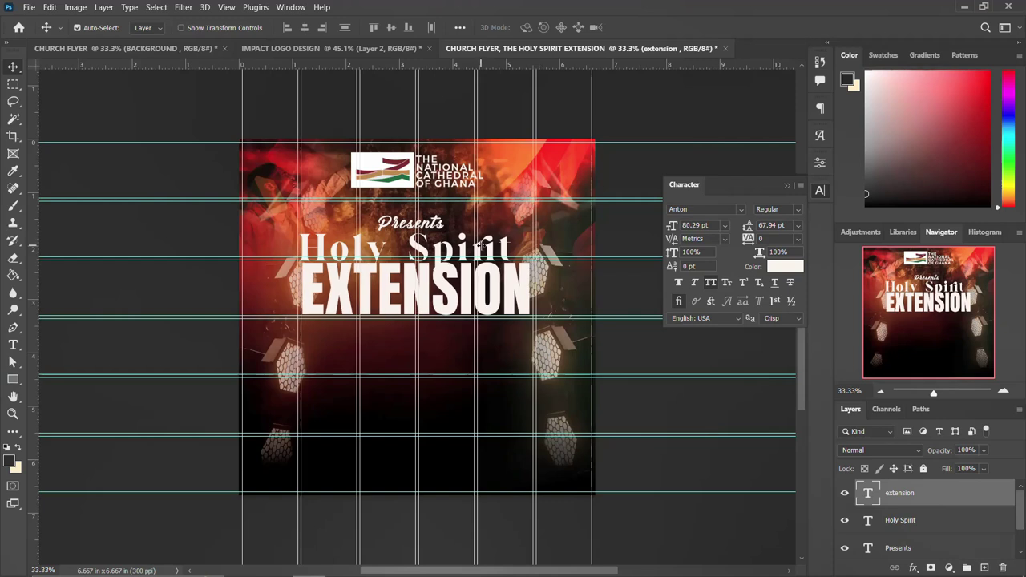
click(493, 254)
key(Right)
key(Right)
key(Right)
key(Right)
key(Right)
key(Right)
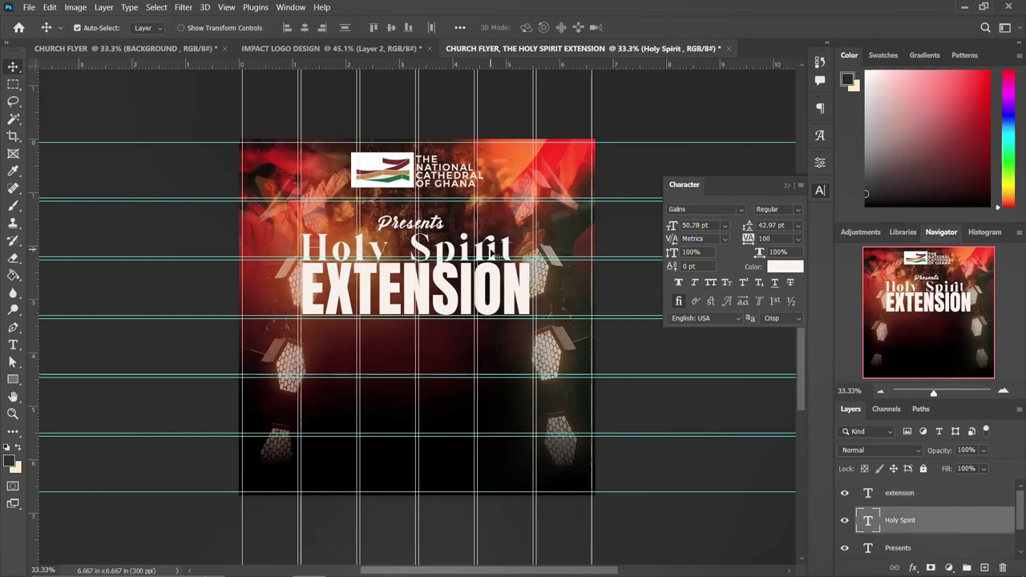
Nudge Holy Spirit two more steps to the right and hide the character options.
key(Right)
key(Right)
key(Right)
key(Right)
key(Right)
key(Right)
key(Right)
key(Right)
key(Right)
key(Right)
key(Right)
key(Right)
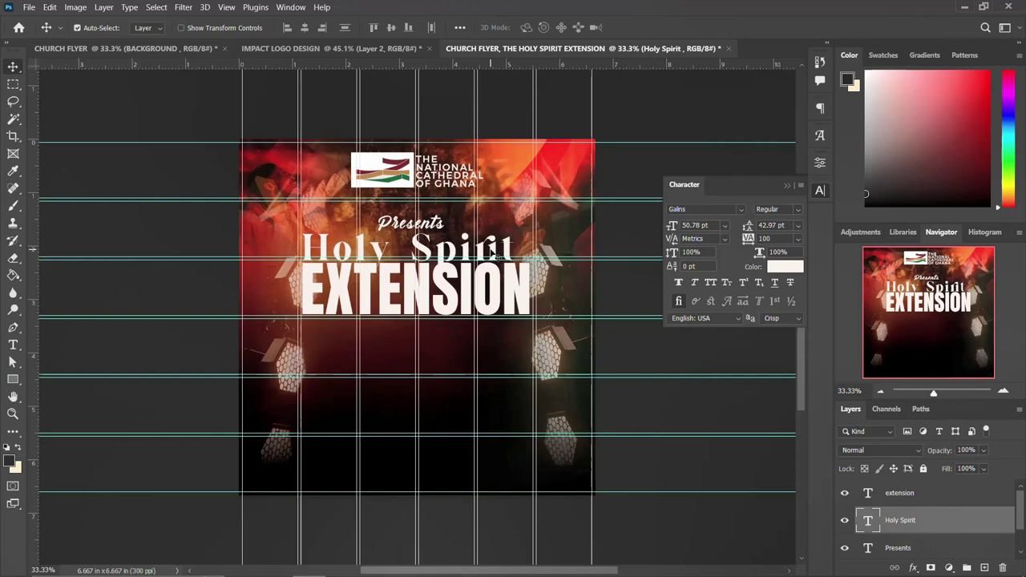
key(Right)
key(Right)
key(Right)
key(Right)
key(Right)
key(Right)
key(Right)
key(Right)
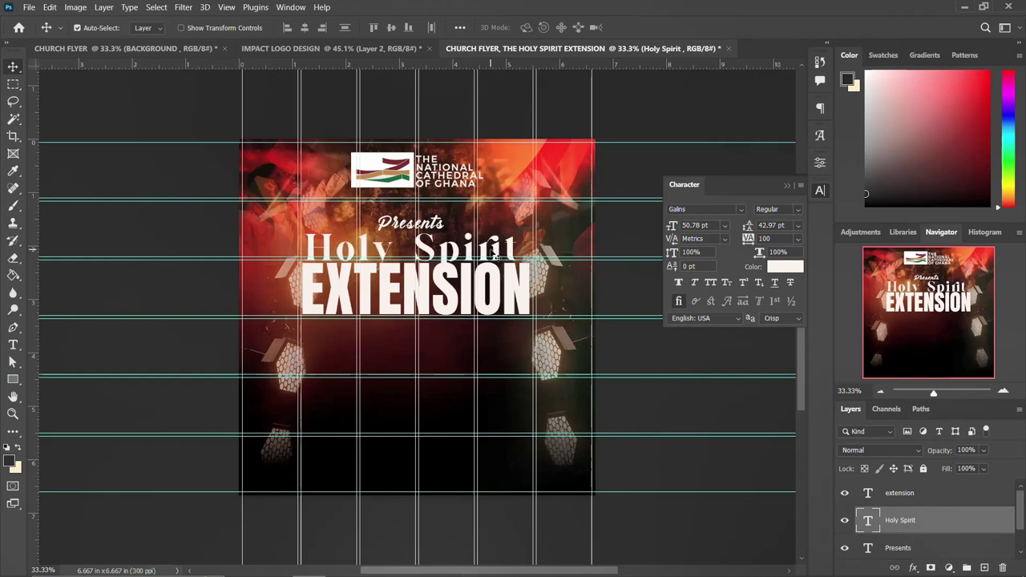
click(819, 190)
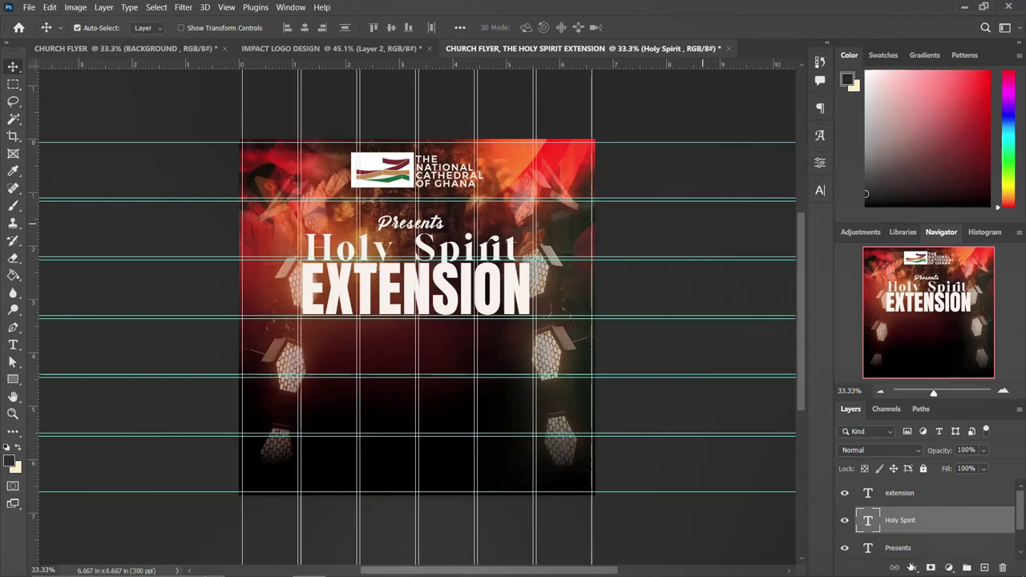
Select the Holy Spirit and extension text layers together and group them.
click(915, 498)
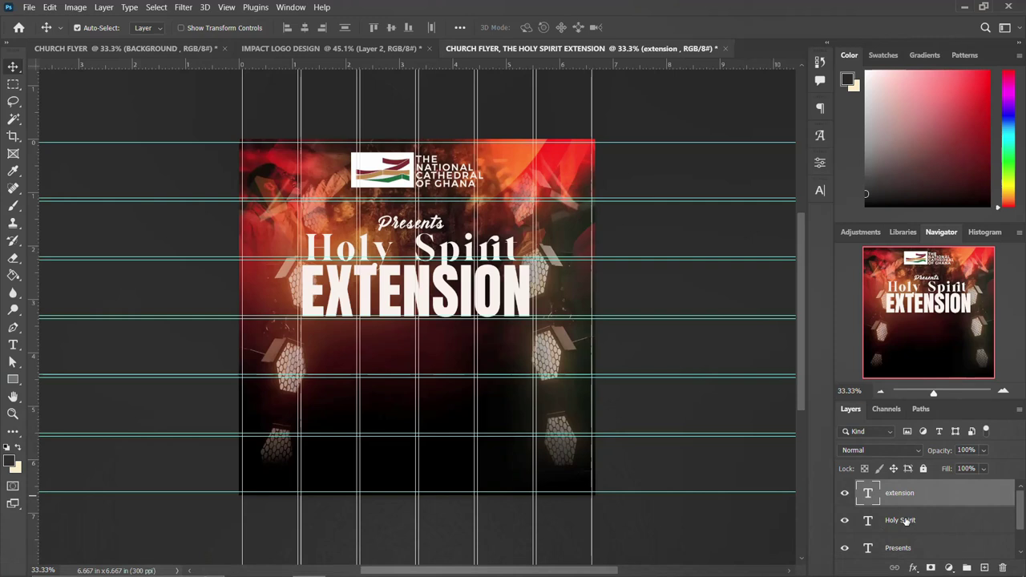
click(905, 521)
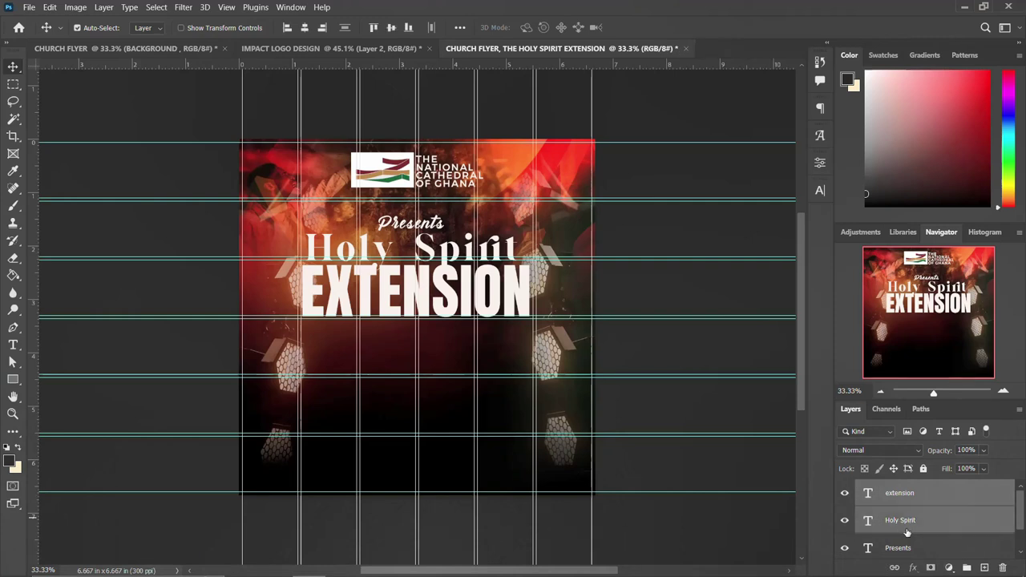
scroll(905, 517, down, 2)
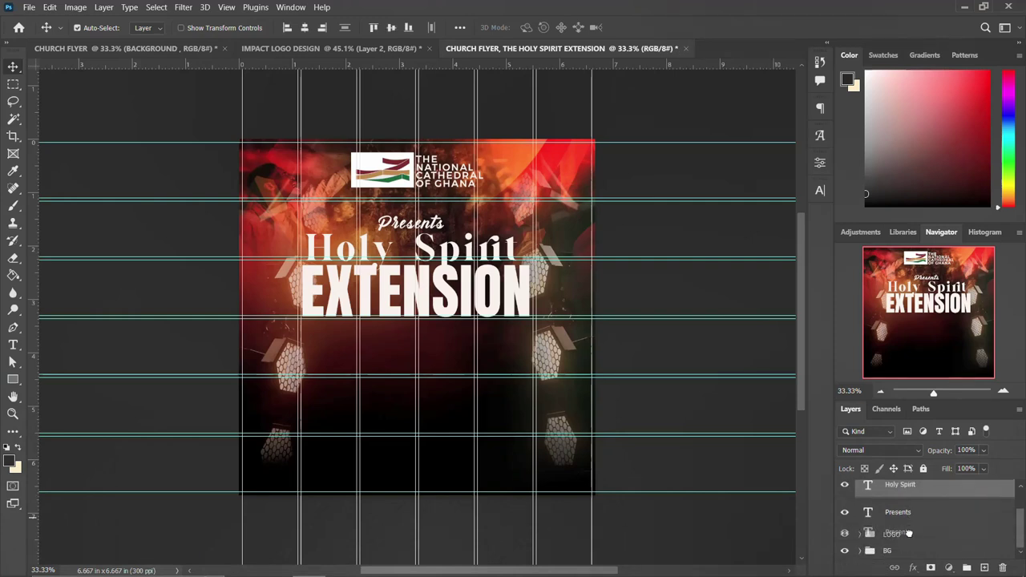
click(866, 534)
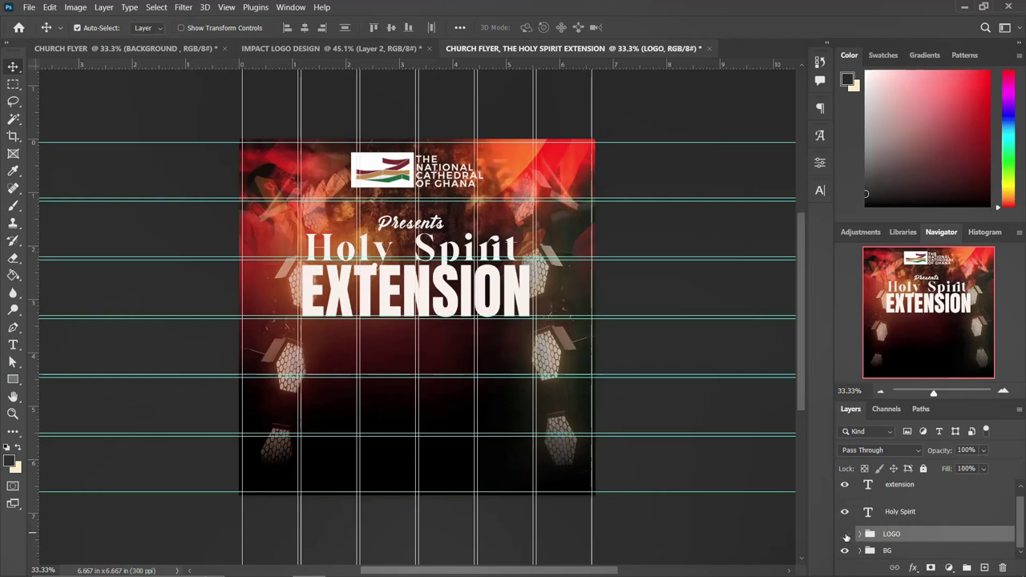
click(845, 535)
click(845, 534)
click(915, 505)
shift+click(916, 488)
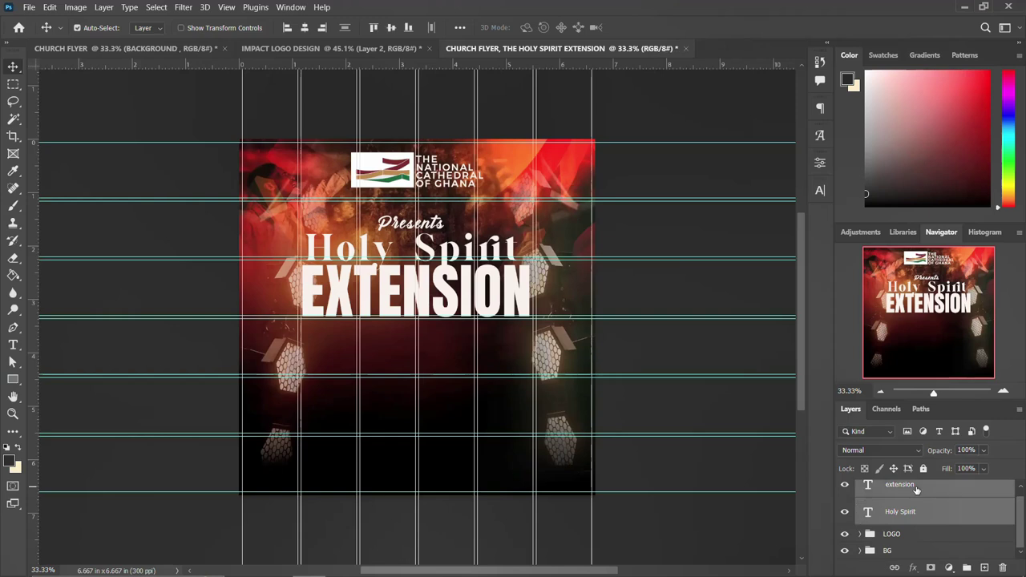
key(ctrl+g)
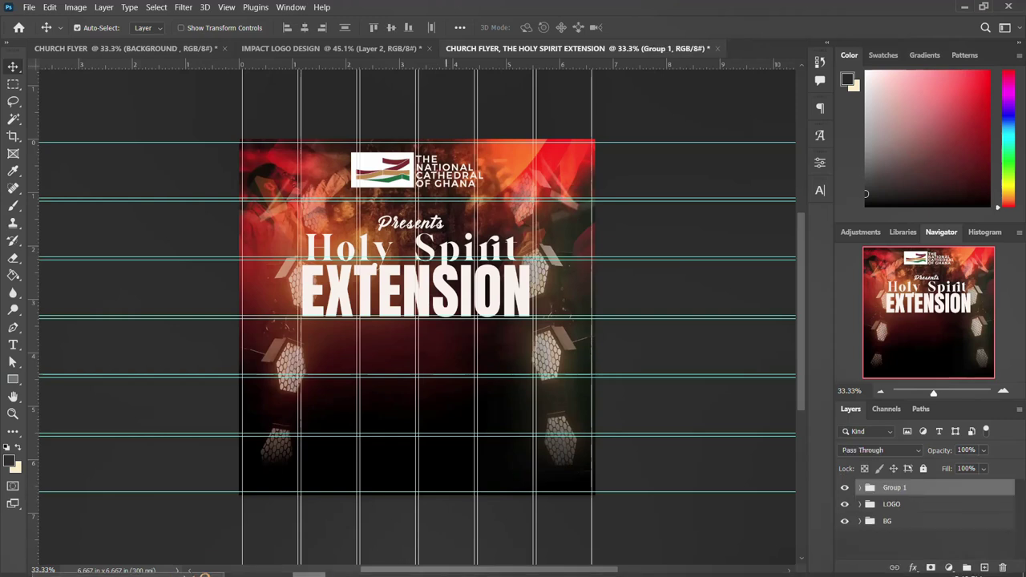
Place the Epic Background image over the title and clip it to the title group.
click(275, 566)
drag(559, 254, 143, 323)
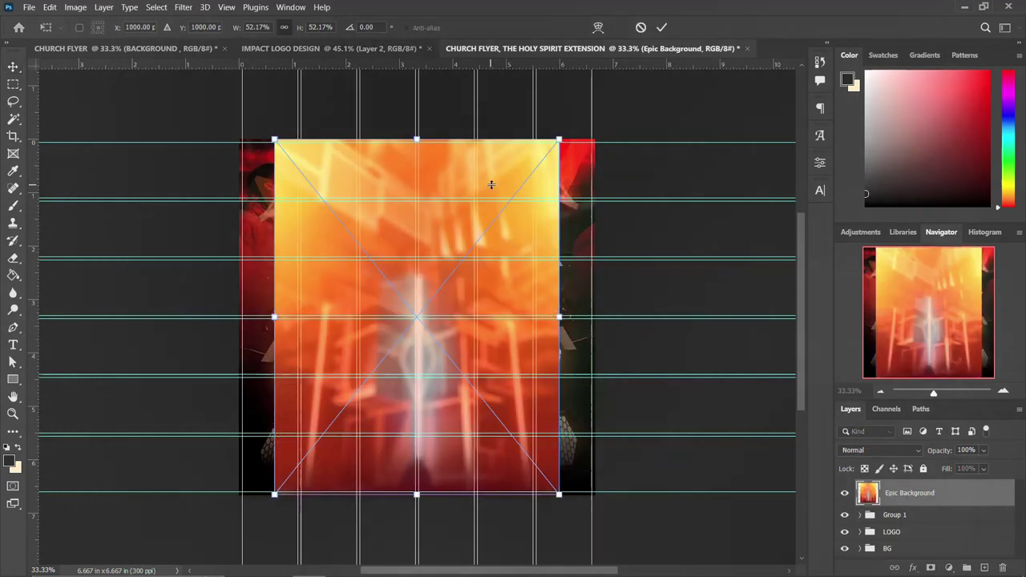
drag(435, 191, 429, 251)
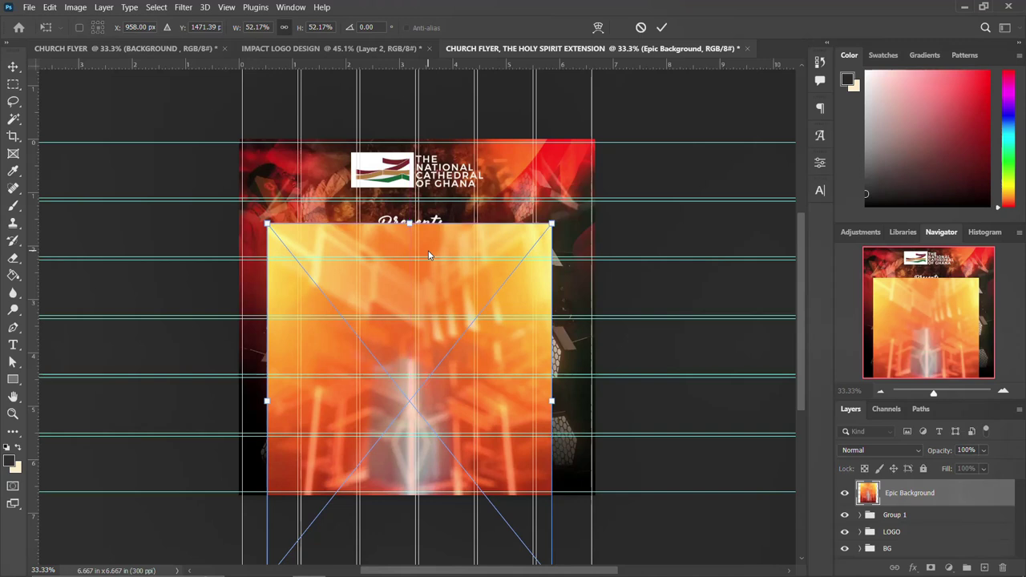
key(Return)
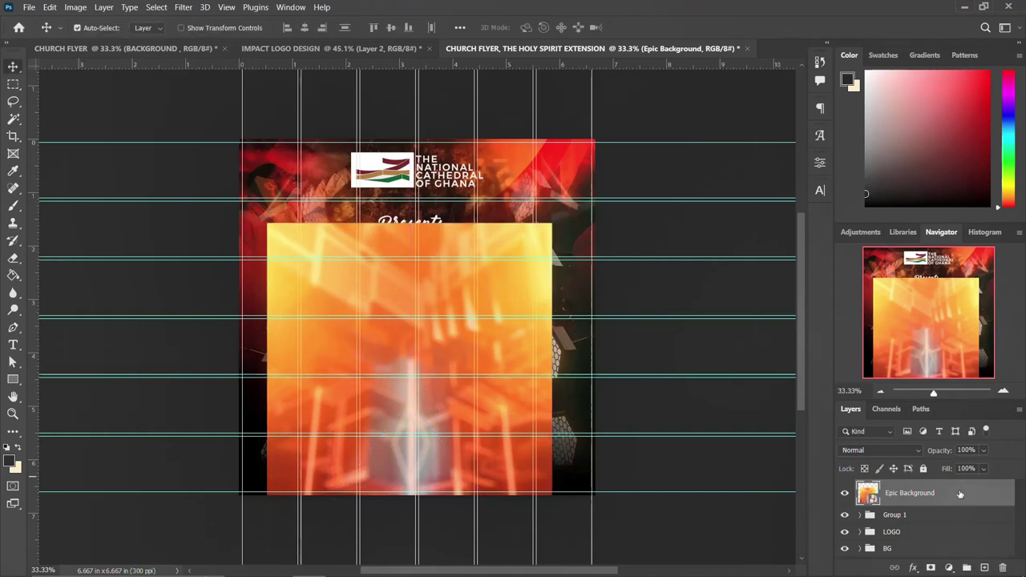
right_click(960, 493)
click(825, 330)
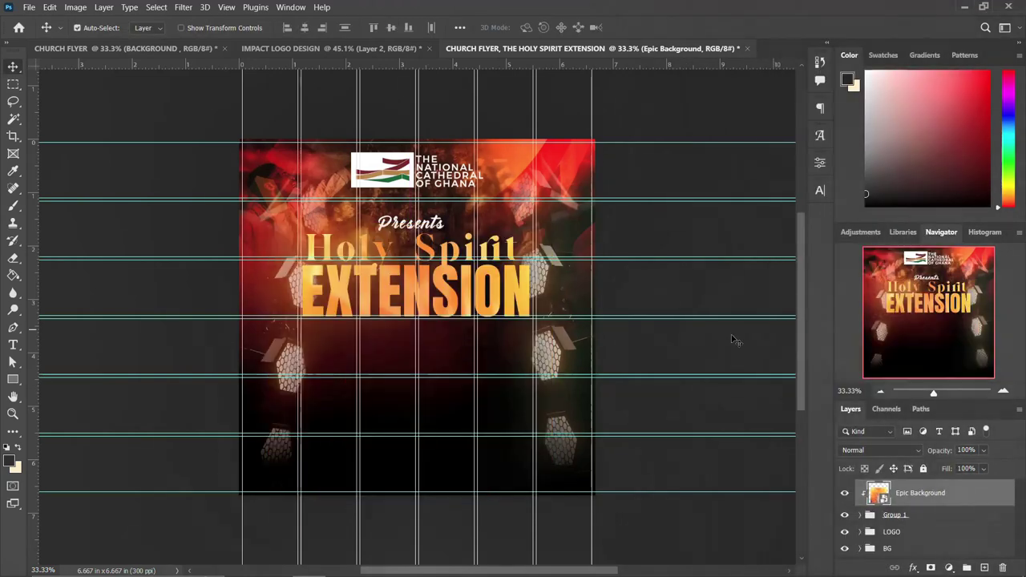
Shrink the clipped Epic Background to about 48.5%.
key(ctrl+t)
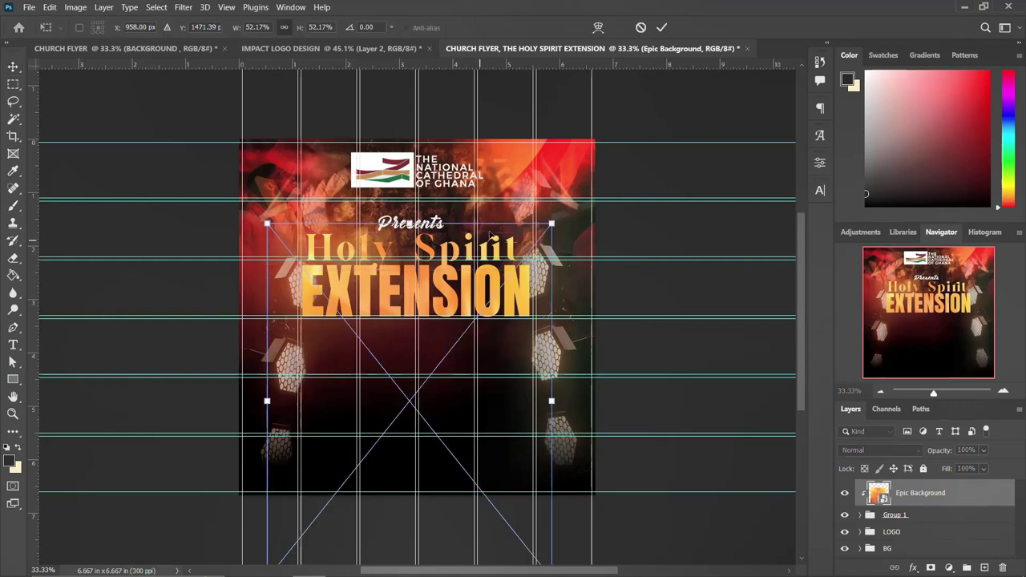
drag(551, 222, 530, 228)
key(Return)
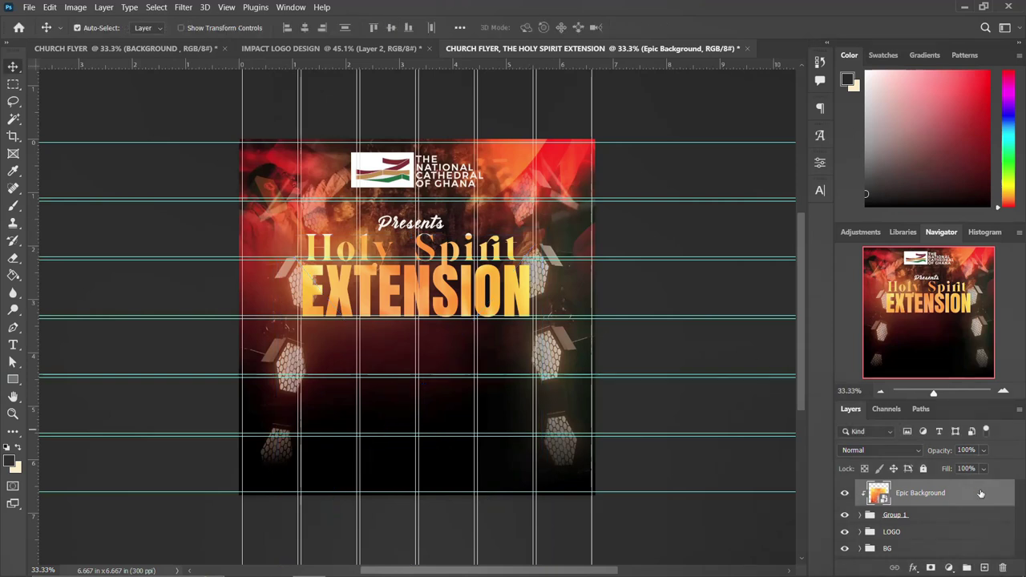
Give Epic Background a 10 px Gaussian Blur, then select it along with Group 1.
click(187, 9)
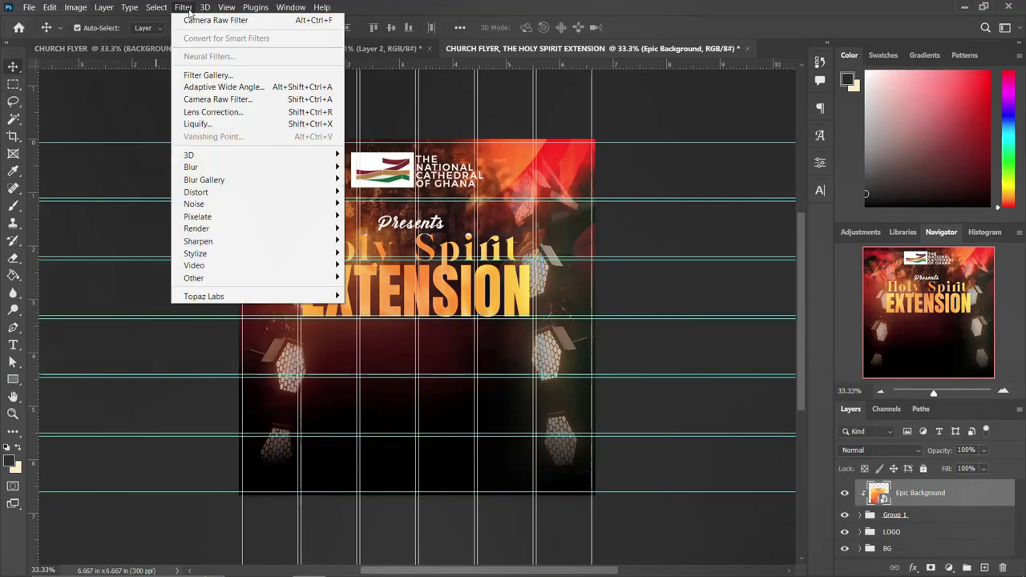
mouse_move(213, 168)
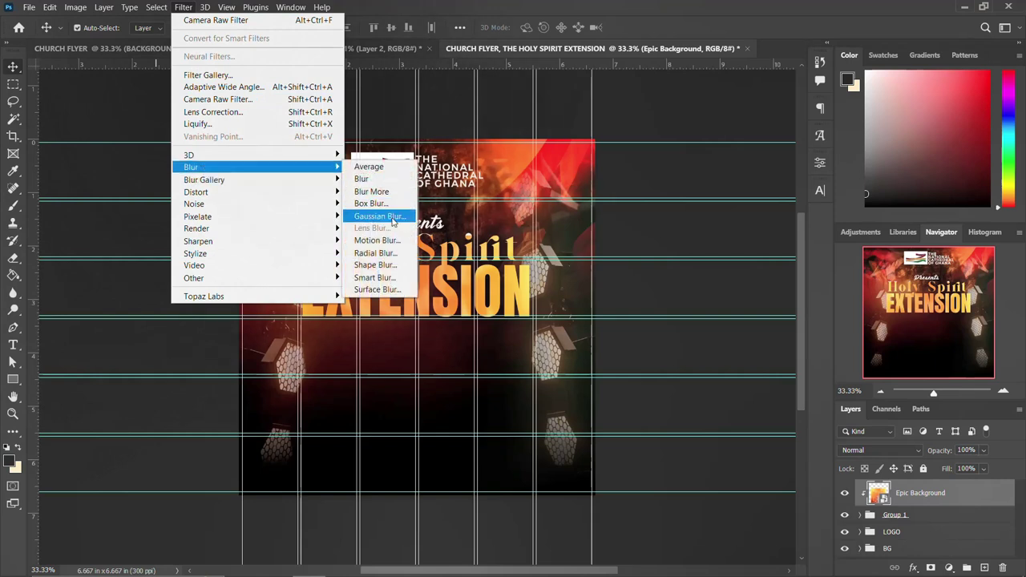
click(378, 217)
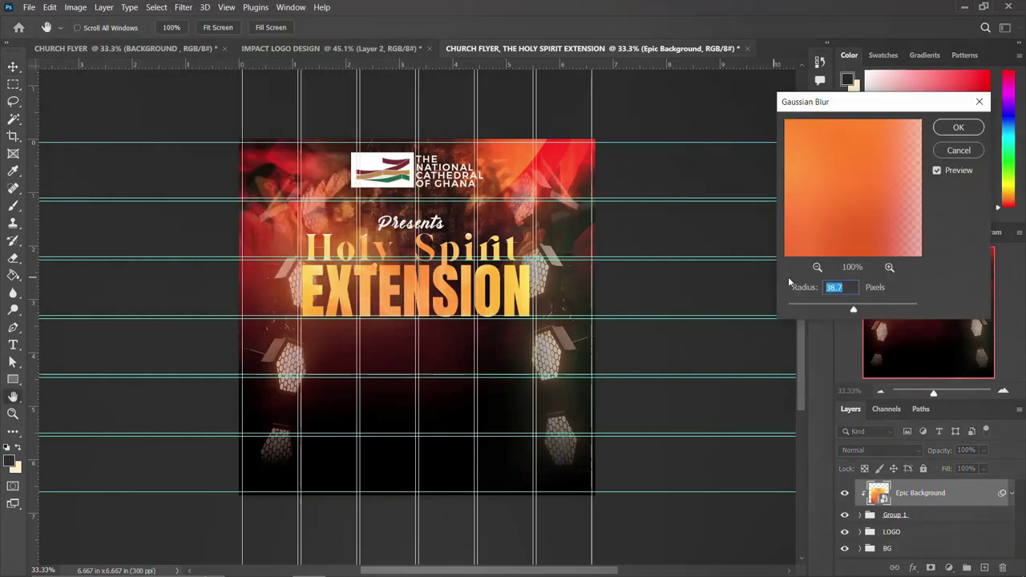
drag(852, 311, 828, 309)
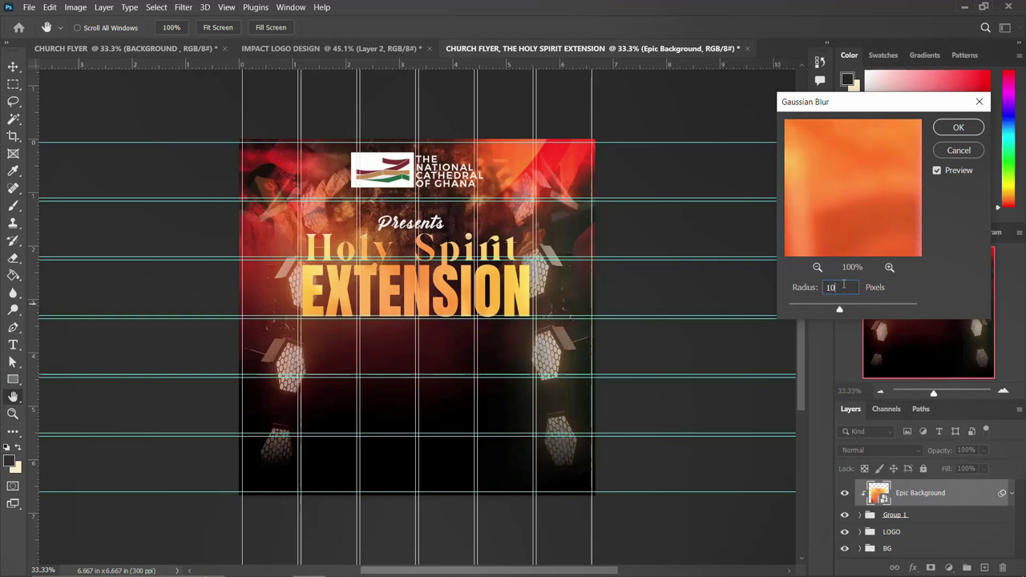
key(Return)
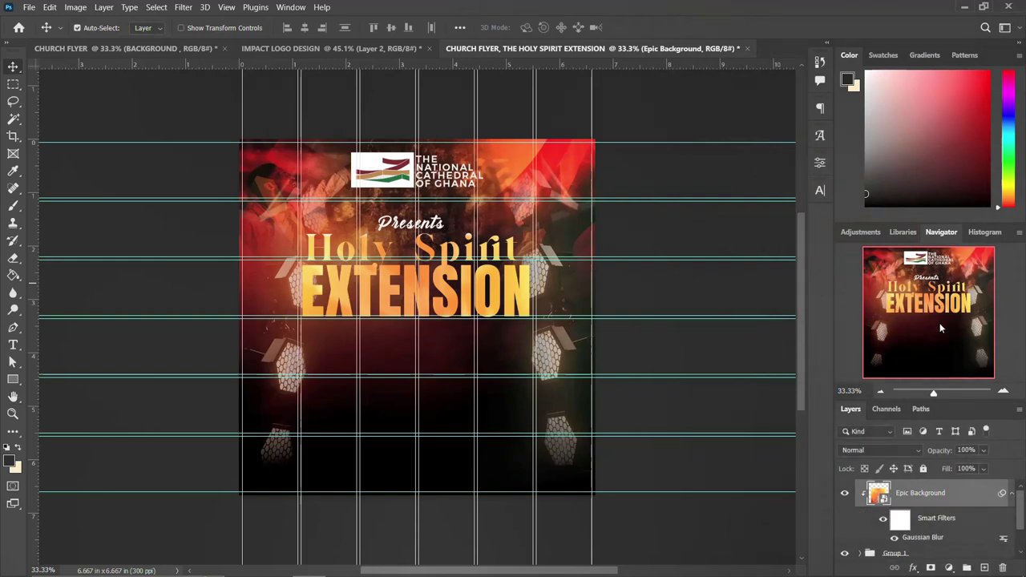
click(1011, 494)
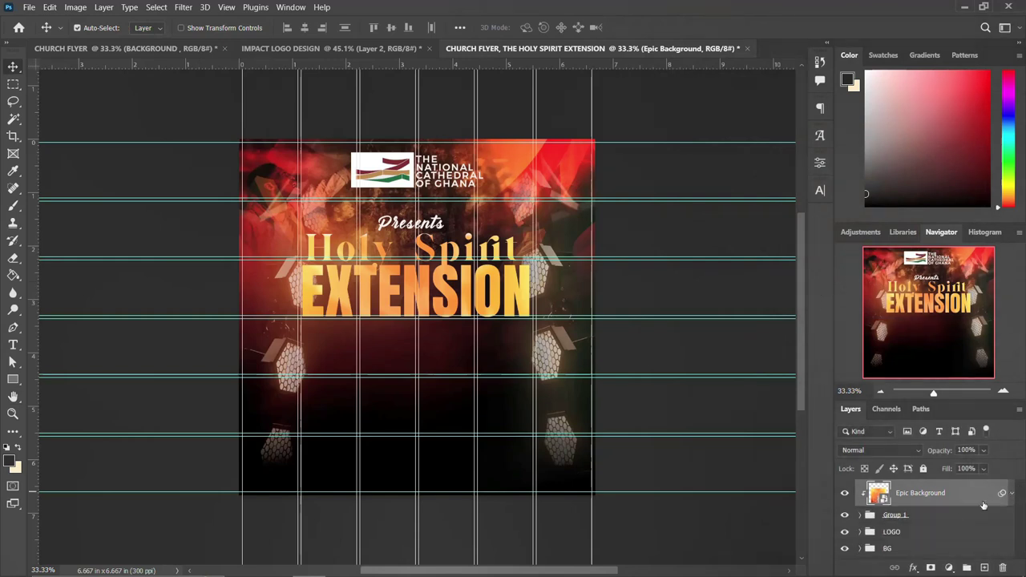
ctrl+click(916, 517)
Group Epic Background with Group 1 and rename the group 'HOLY SPIRIT .....'.
key(ctrl+g)
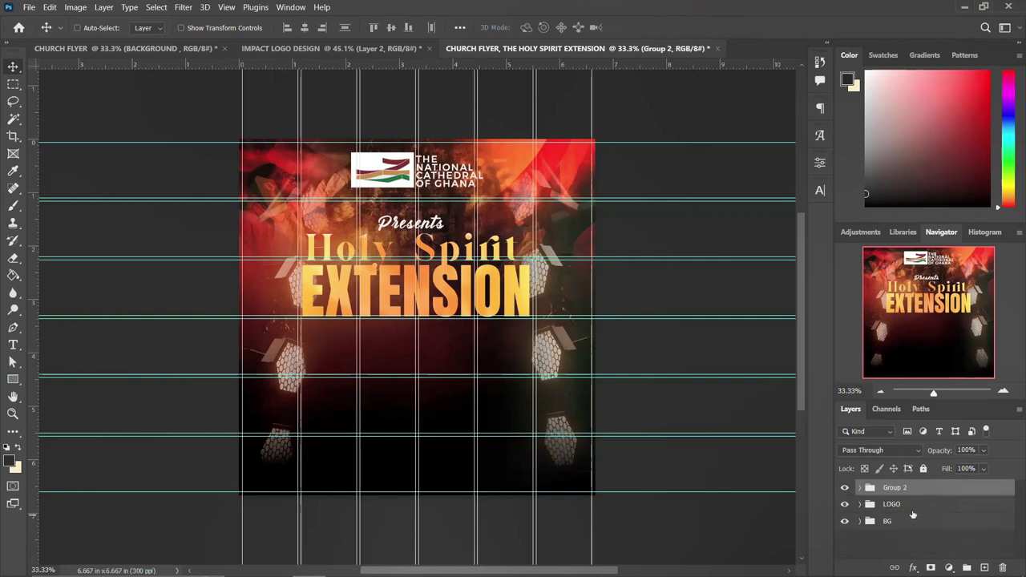
double_click(895, 488)
text(HOLY SPIRIT .....)
key(Return)
click(844, 488)
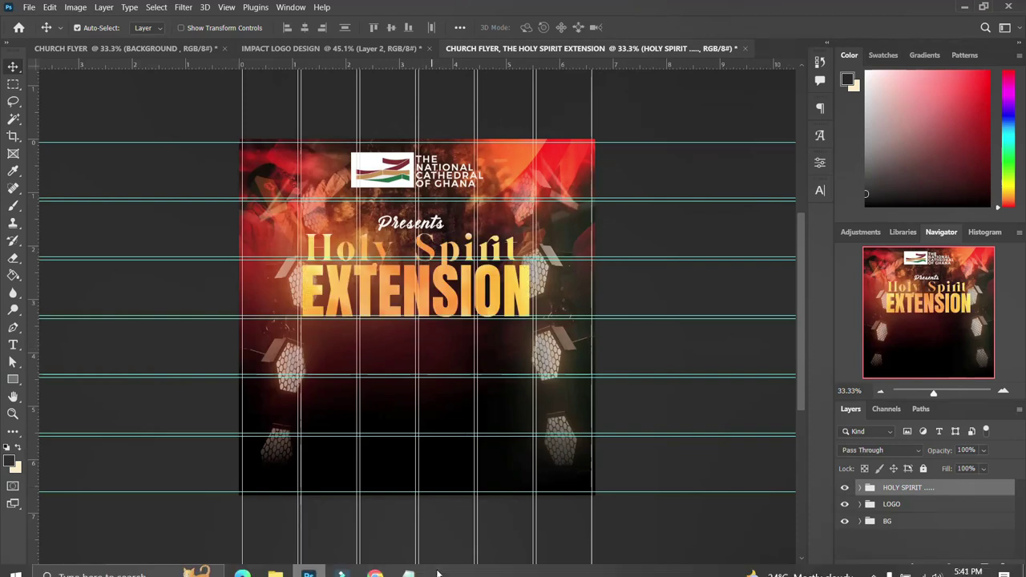
Copy the word 'theme' from the flyer text notes.
click(407, 563)
drag(510, 306, 482, 307)
click(495, 305)
double_click(495, 303)
key(ctrl+c)
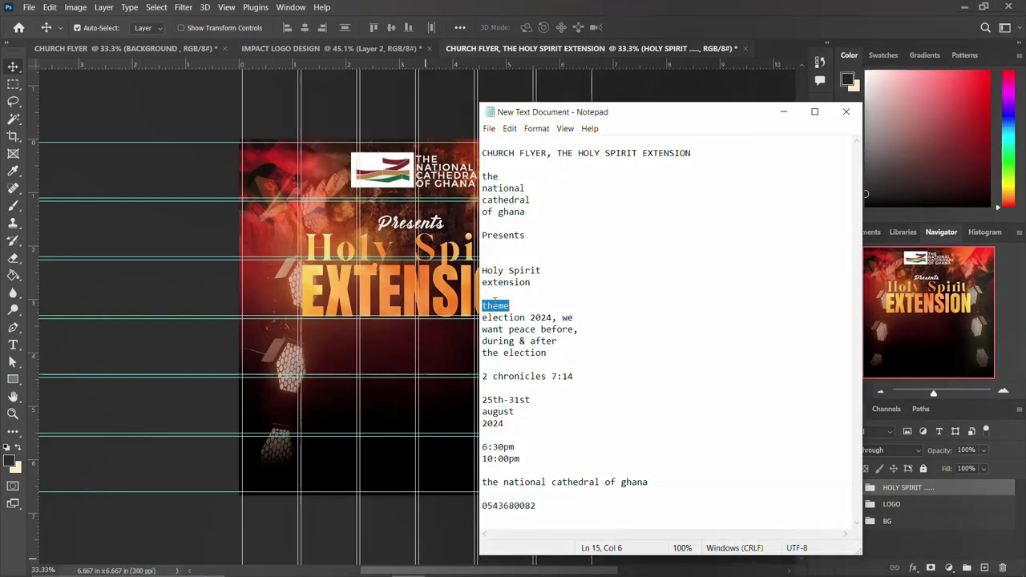
key(alt+Tab)
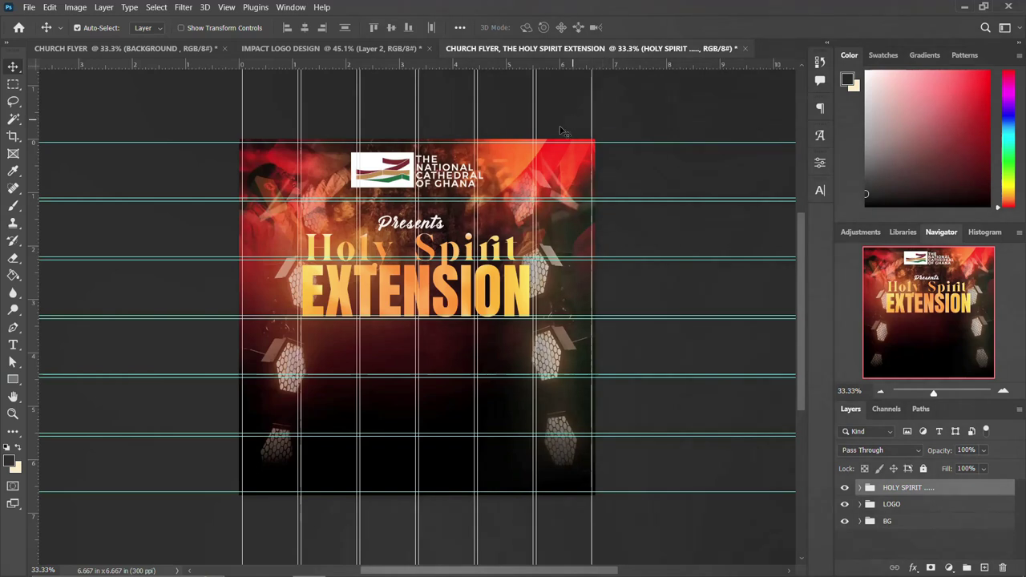
Add a new text layer below EXTENSION containing the pasted word 'theme'.
key(t)
click(309, 350)
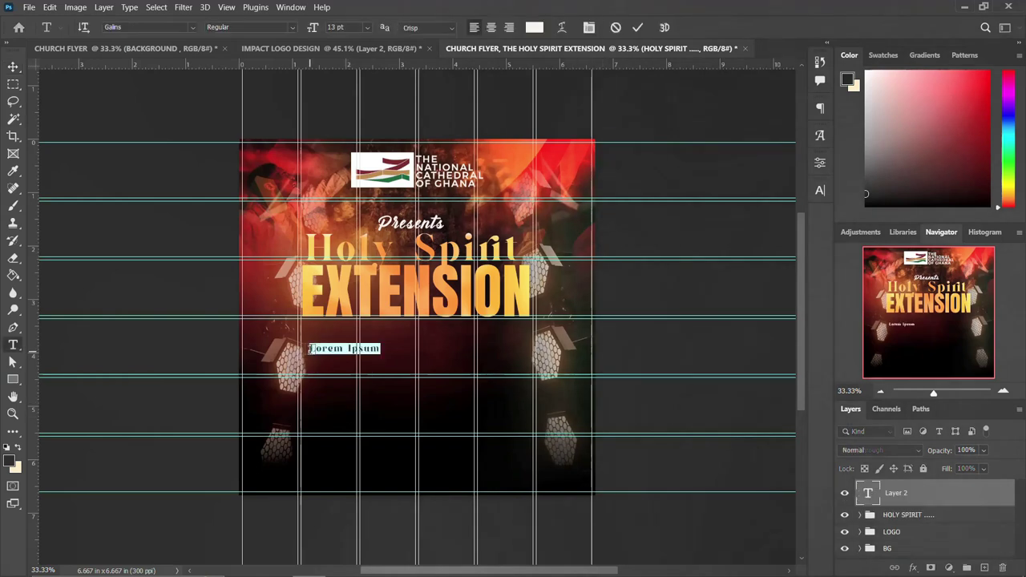
key(ctrl+v)
key(Escape)
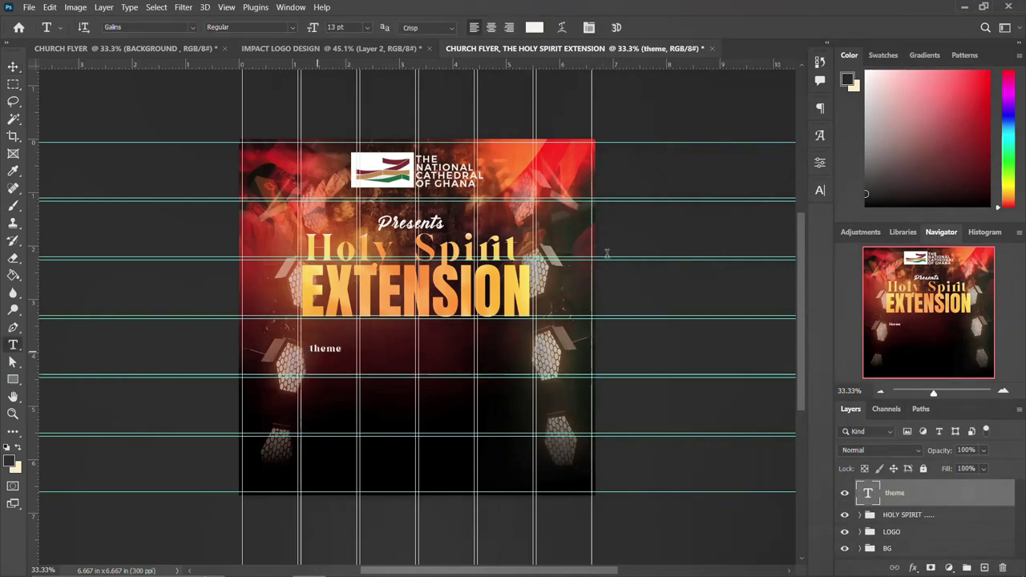
Set THEME in Akira Expanded and nudge it slightly to the left.
click(824, 190)
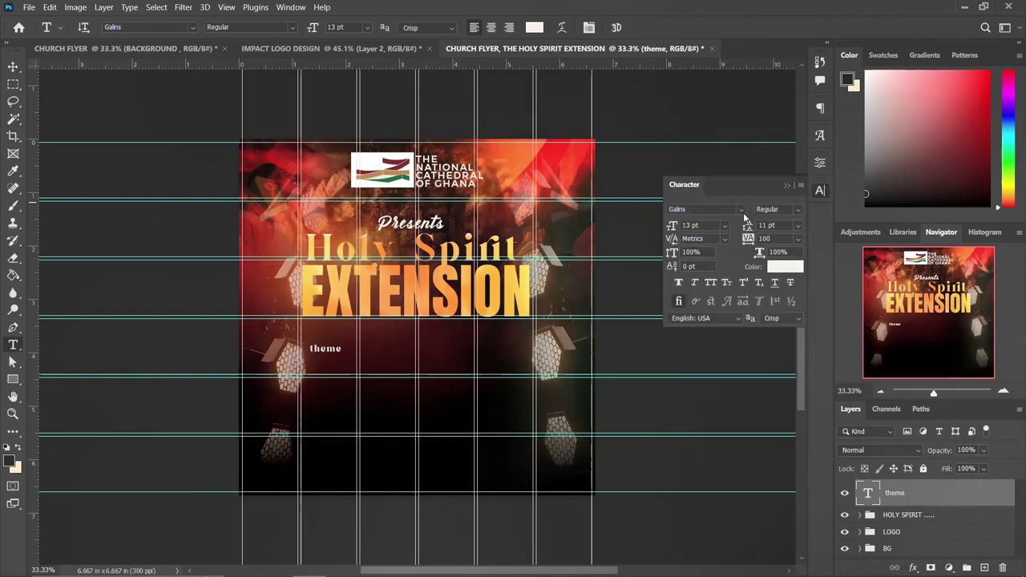
click(740, 210)
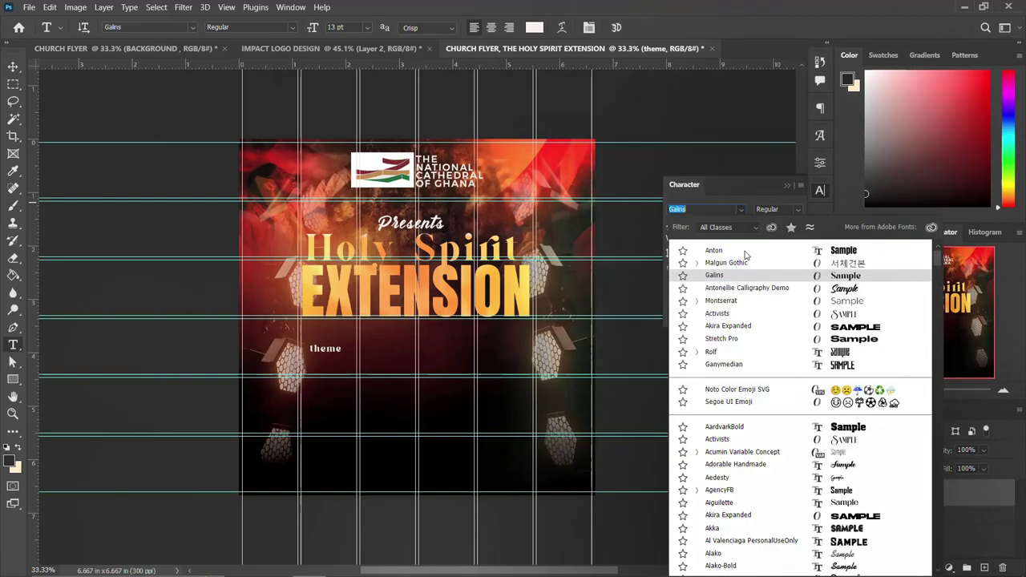
click(740, 329)
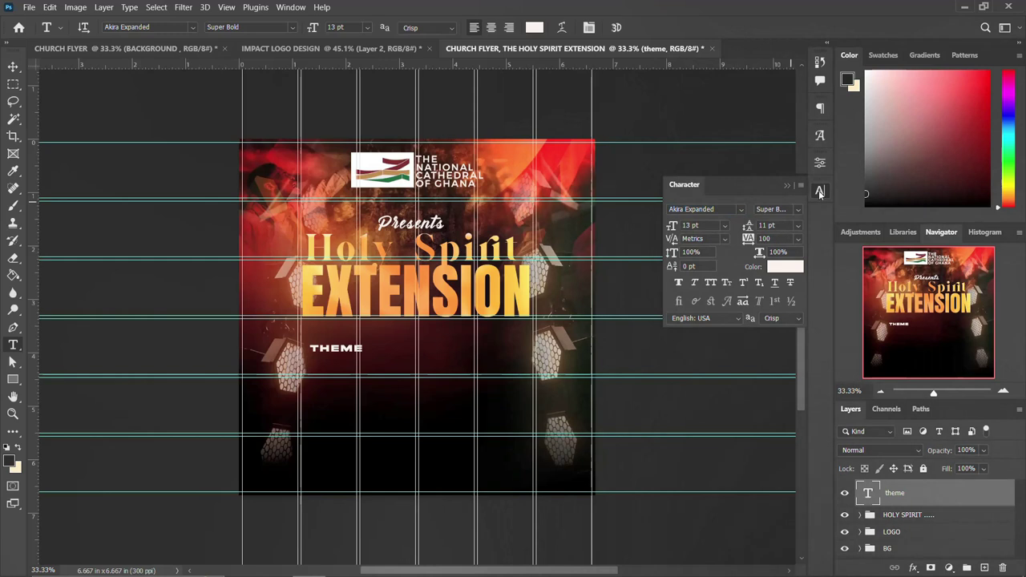
click(820, 191)
key(v)
drag(337, 350, 327, 350)
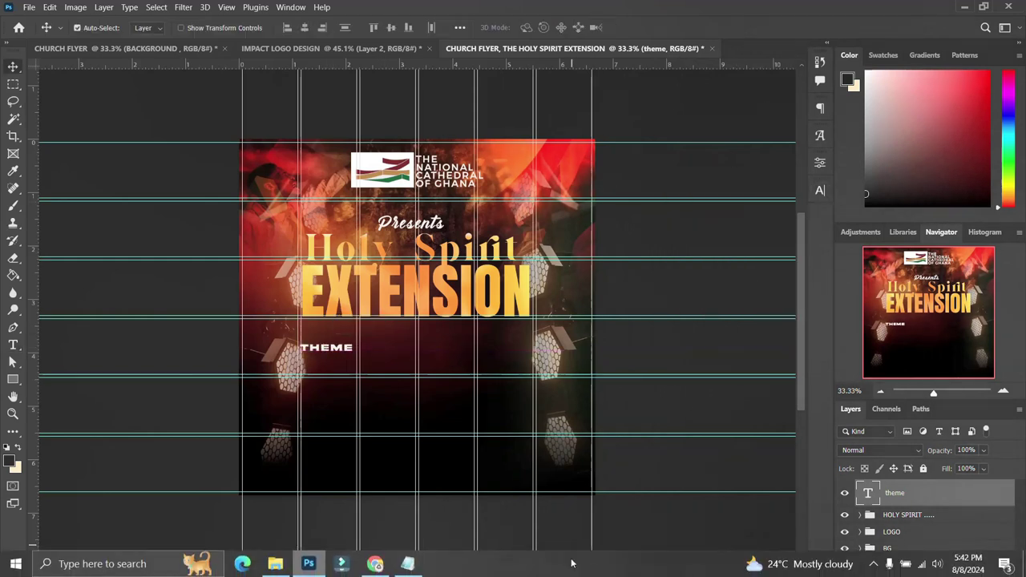
click(407, 565)
Duplicate THEME below itself and replace the copy's text with the four election lines.
drag(560, 353, 482, 317)
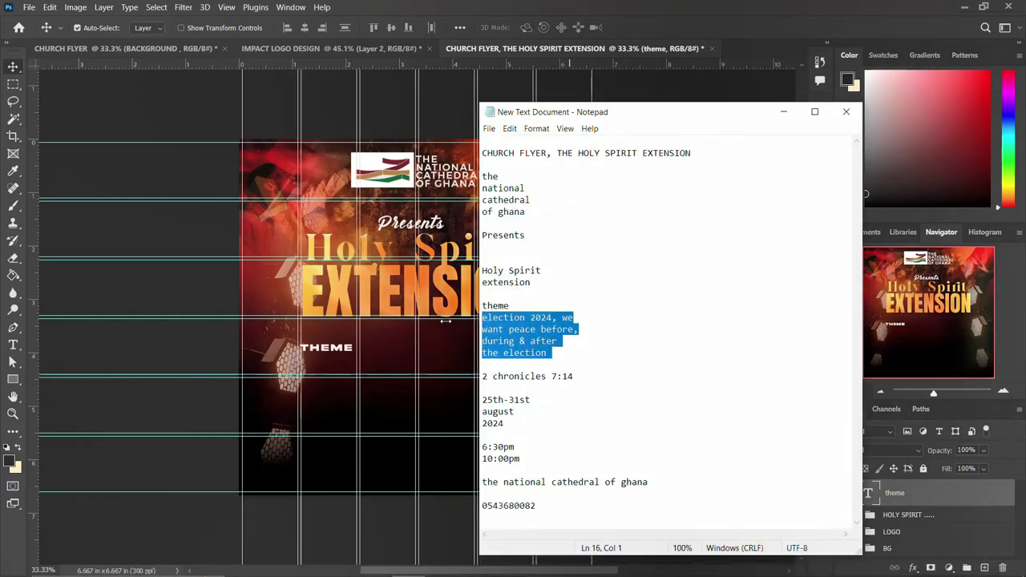
click(334, 350)
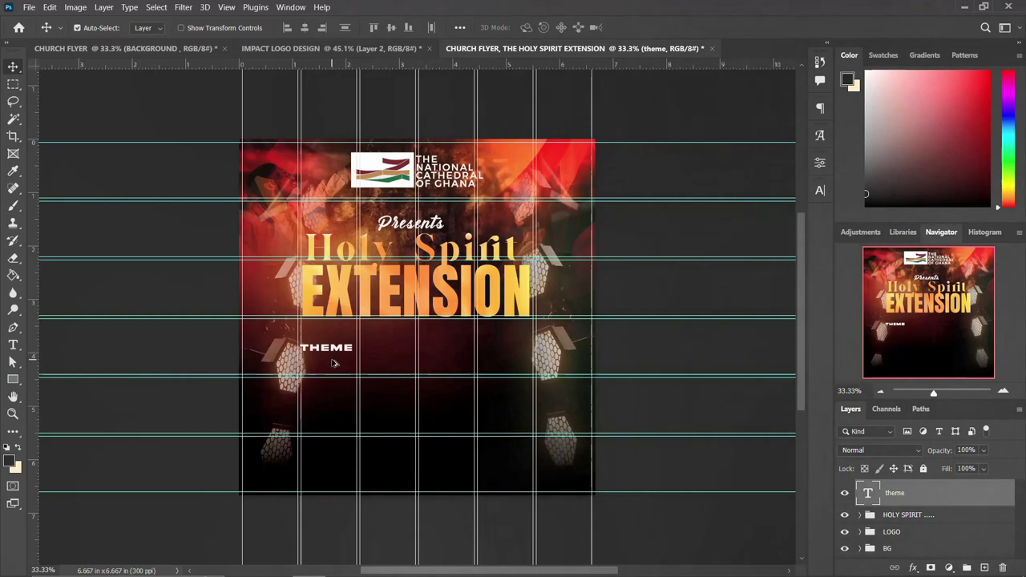
drag(334, 350, 335, 362)
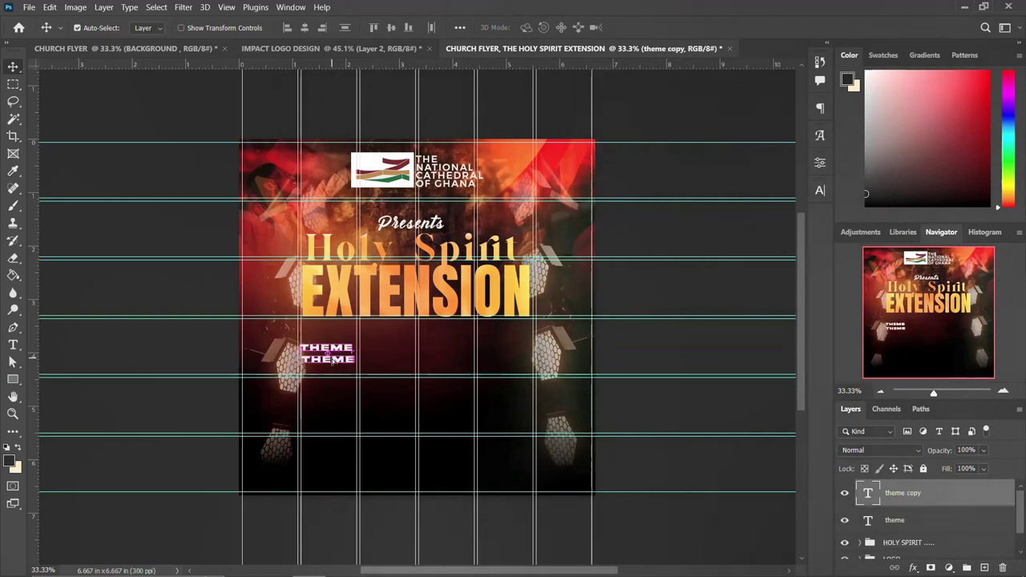
key(t)
click(333, 361)
key(ctrl+v)
key(ctrl+Return)
Move THEME to centre it above the election text.
key(v)
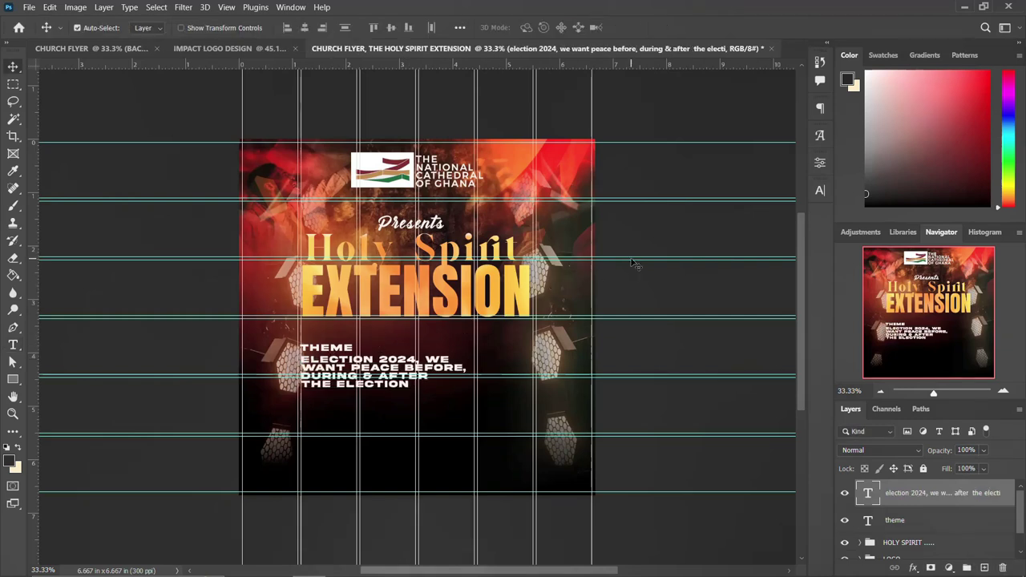
drag(349, 347, 383, 346)
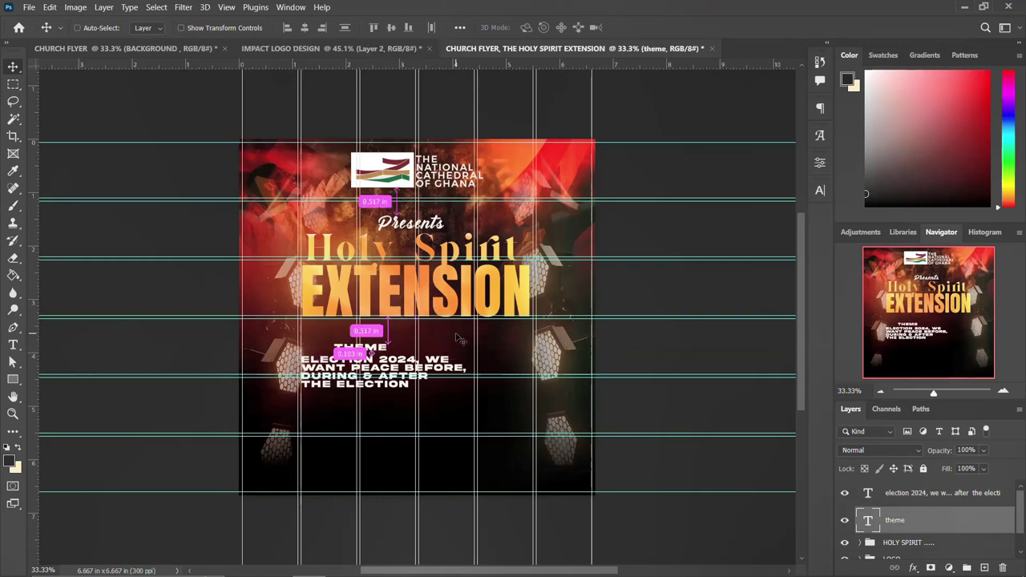
key(ctrl+t)
key(Return)
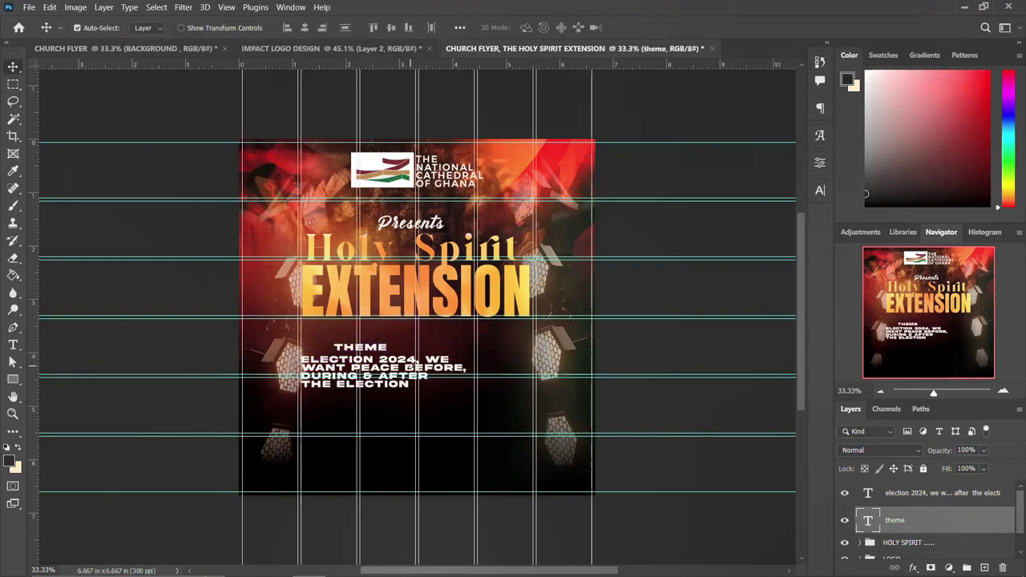
click(406, 370)
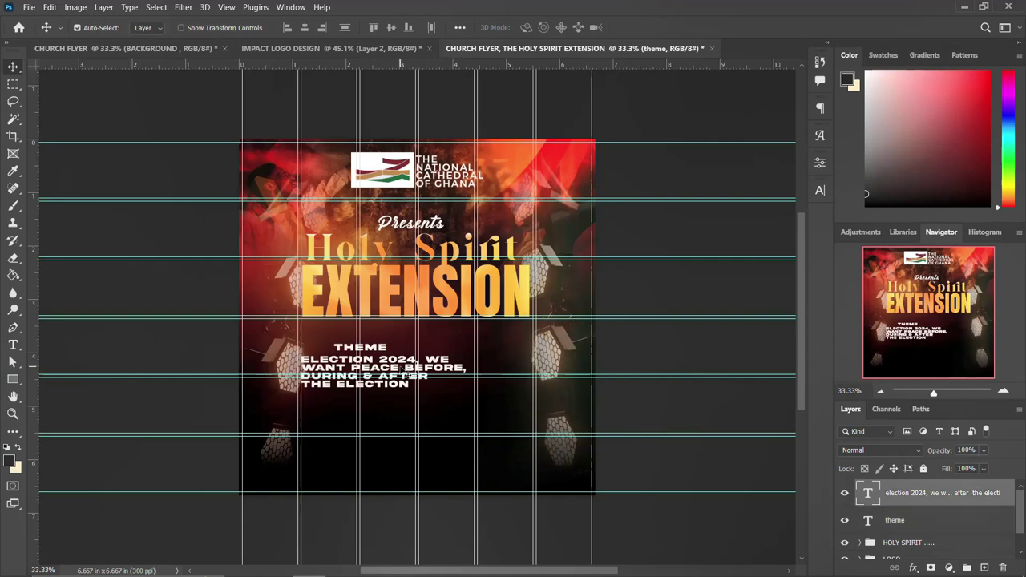
Increase the election text's leading to 13 pt.
click(815, 190)
click(780, 225)
key(Up)
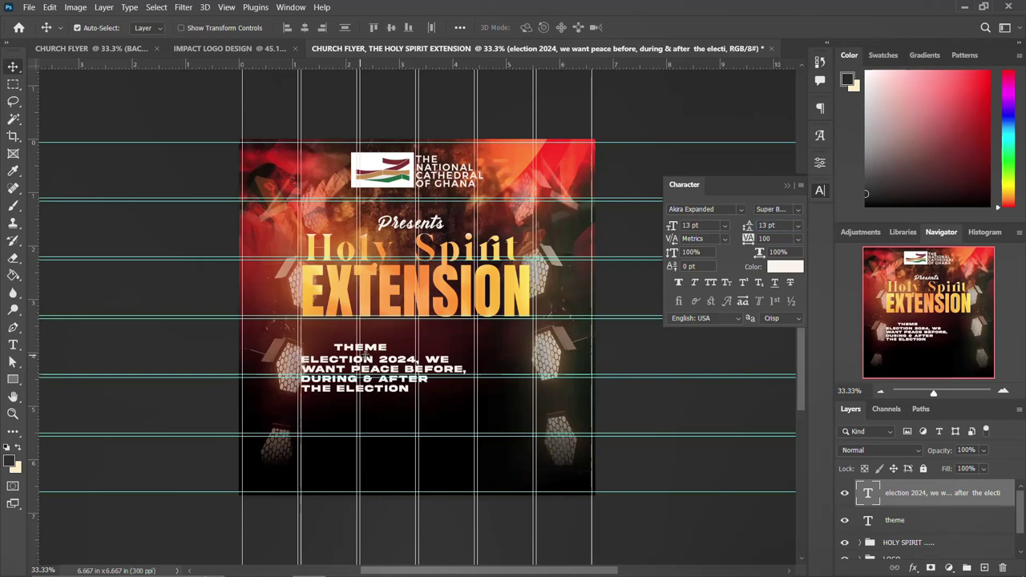
Colour THEME with yellow sampled from the title.
click(379, 350)
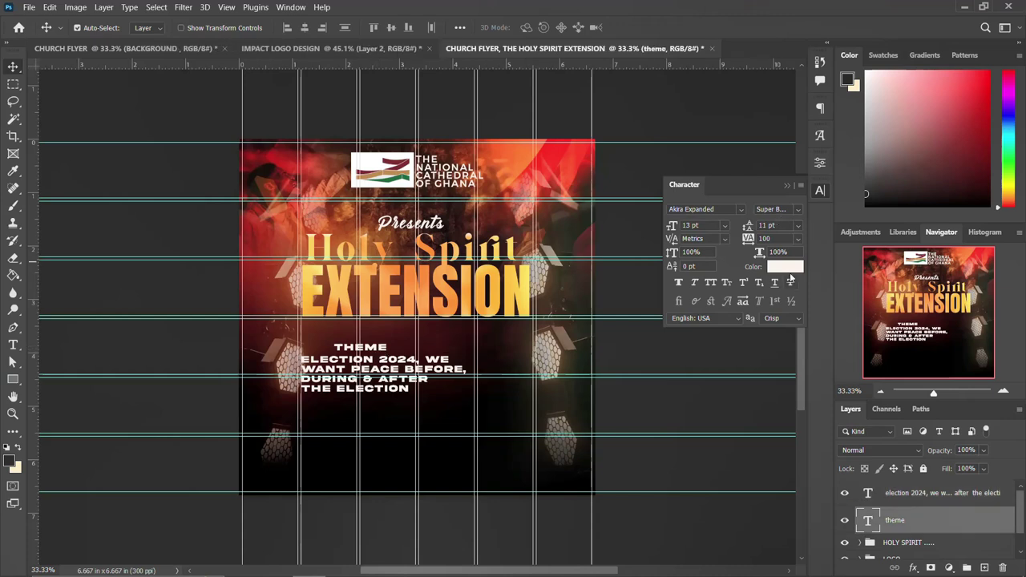
click(789, 271)
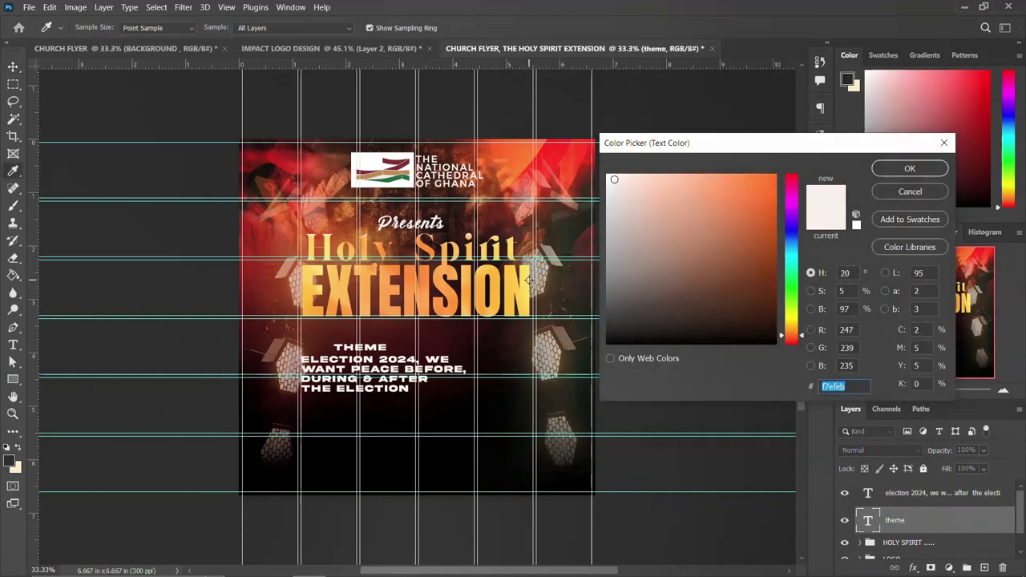
click(529, 280)
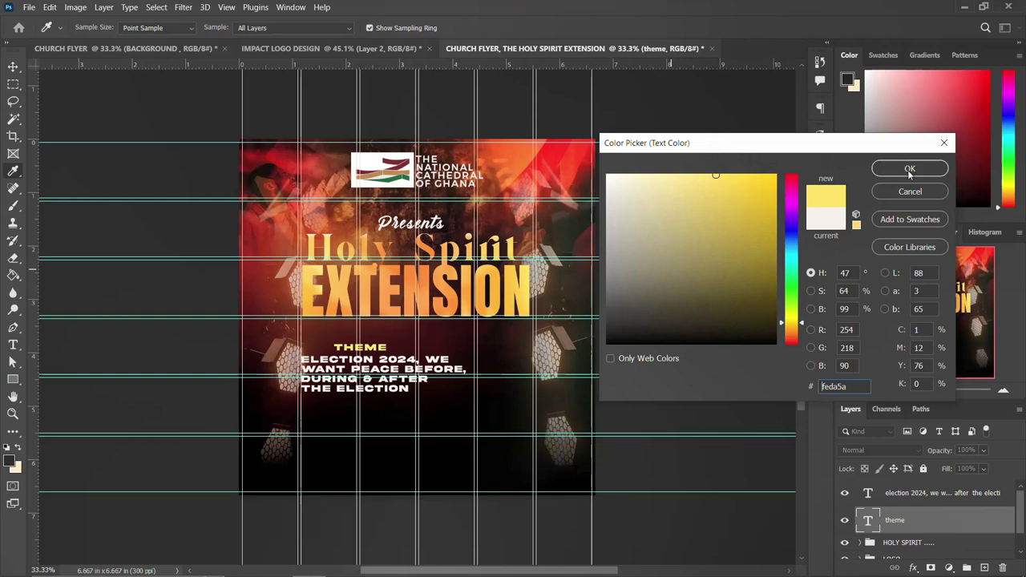
click(910, 169)
click(819, 193)
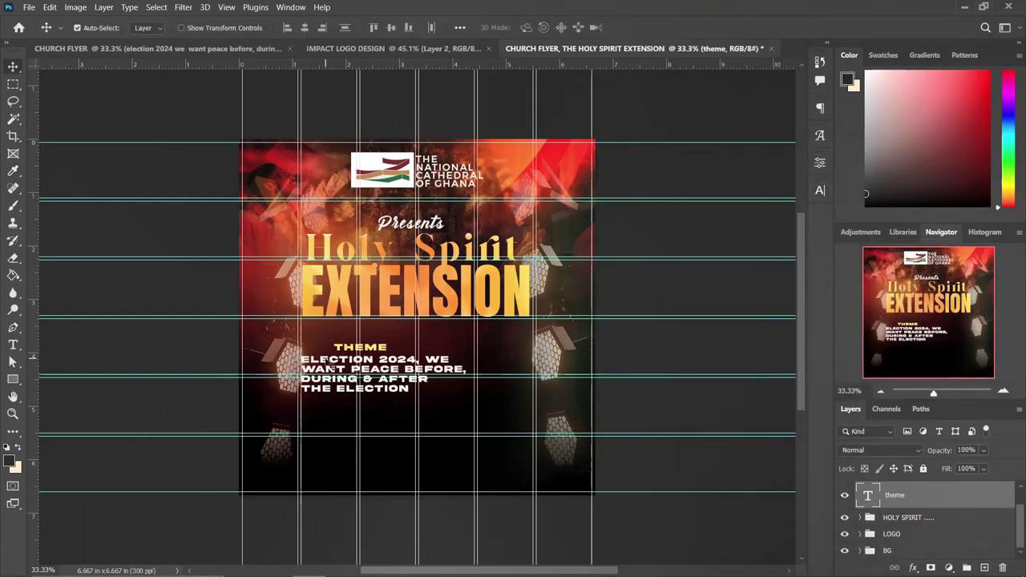
Colour the election lines pale yellow #fee686.
click(331, 363)
click(820, 190)
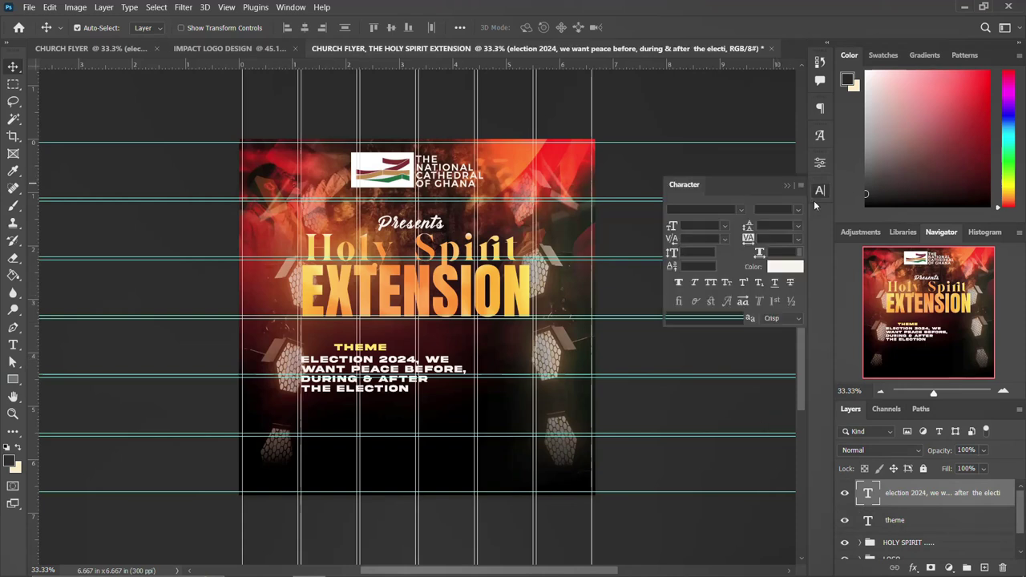
click(784, 265)
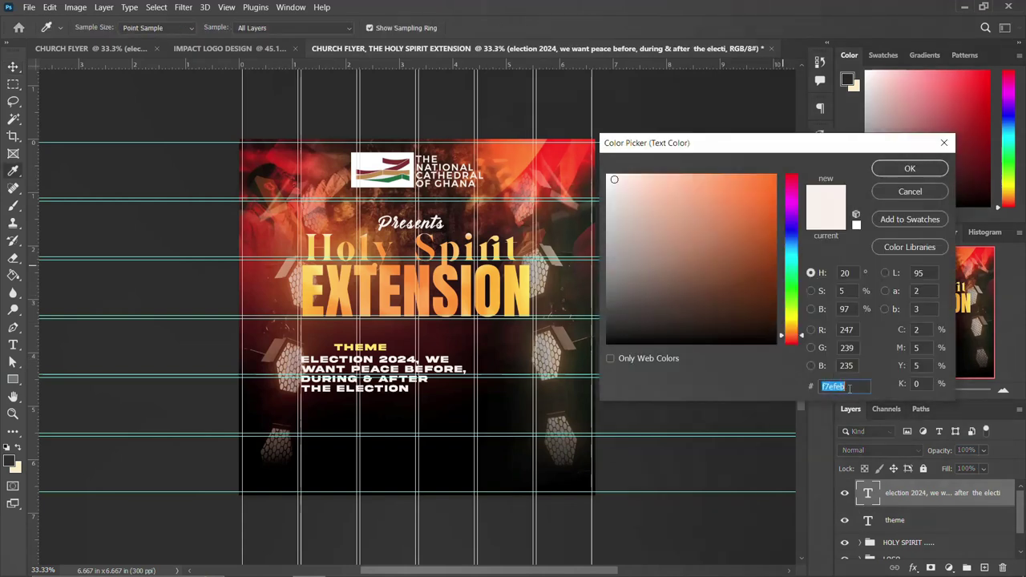
text(fee686)
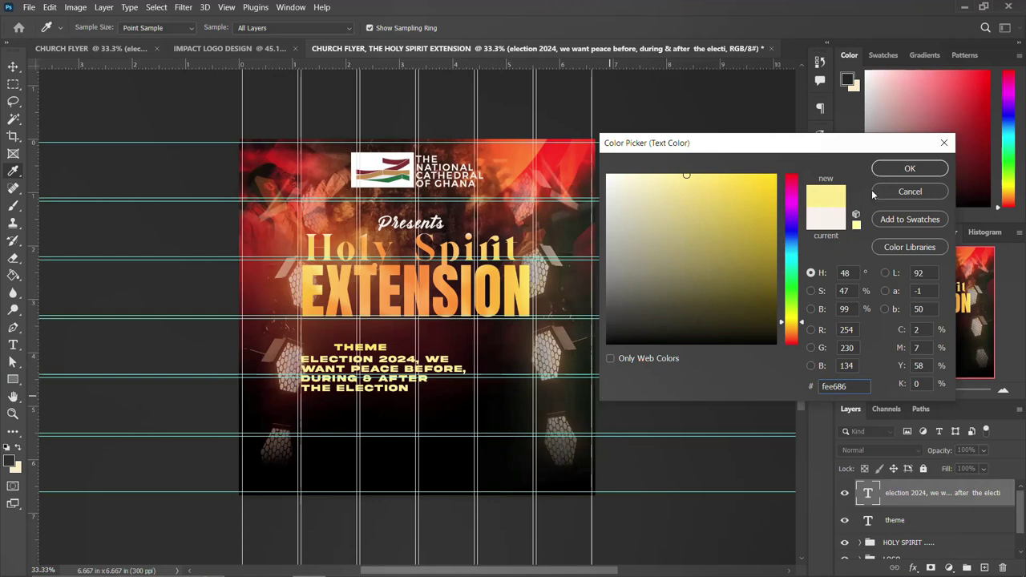
click(910, 168)
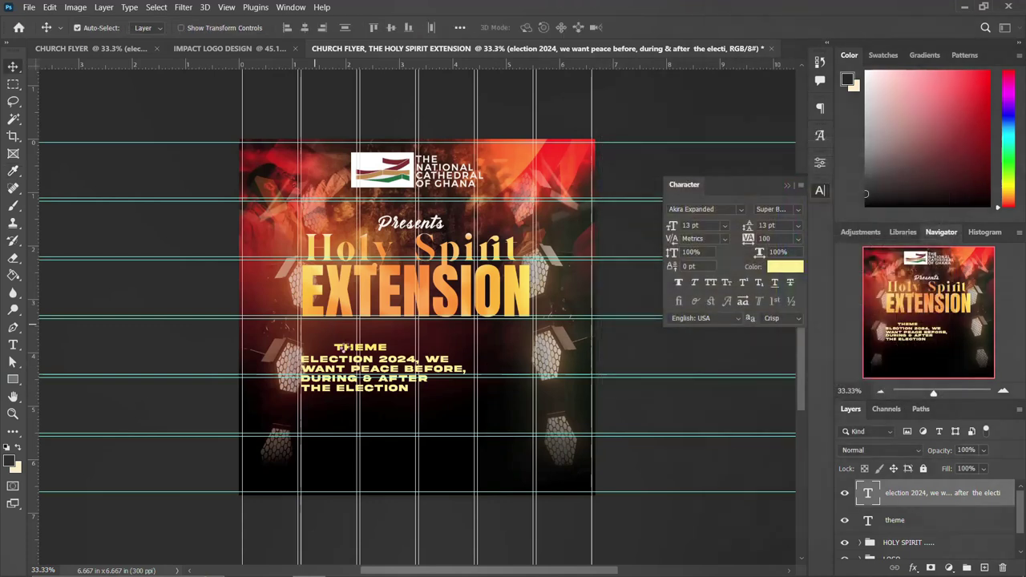
Reset the THEME heading's colour to white #ffffff.
click(338, 347)
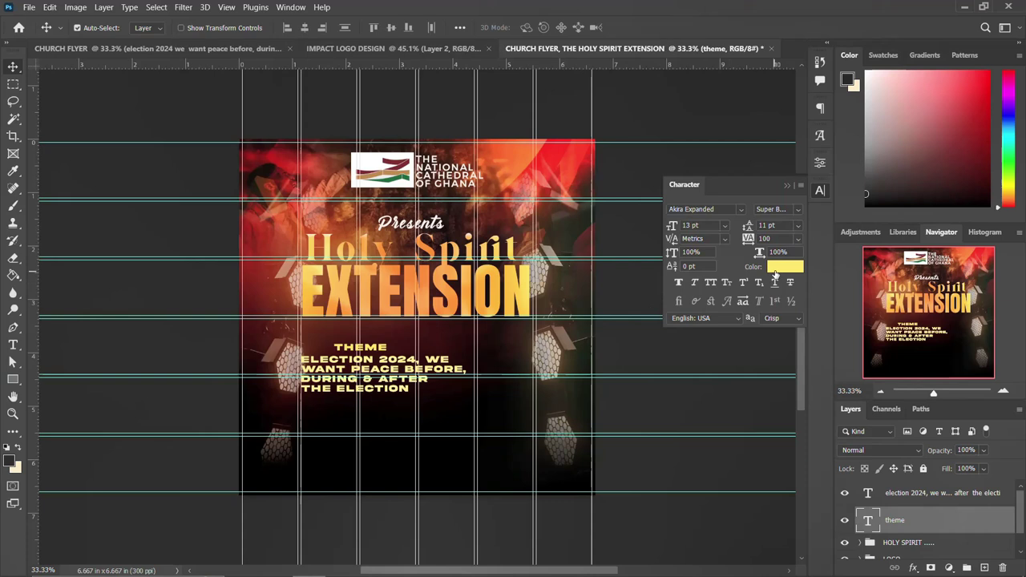
click(776, 268)
text(ffffff)
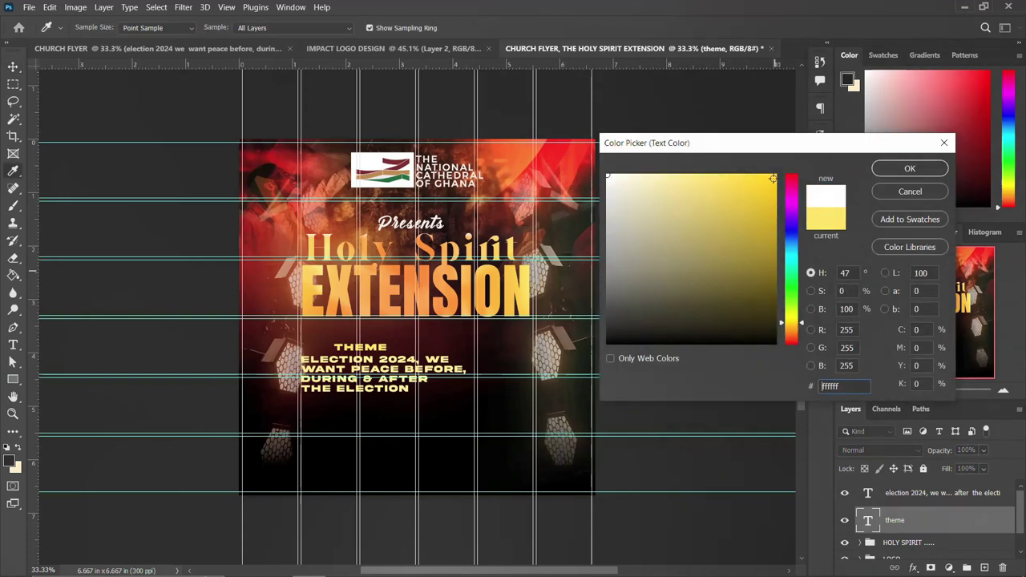
click(892, 169)
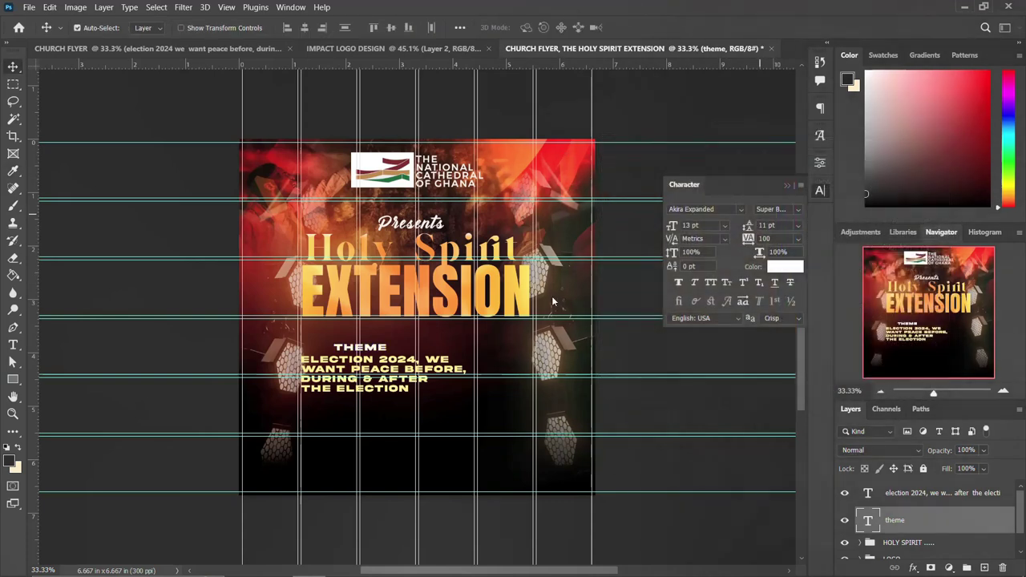
click(651, 250)
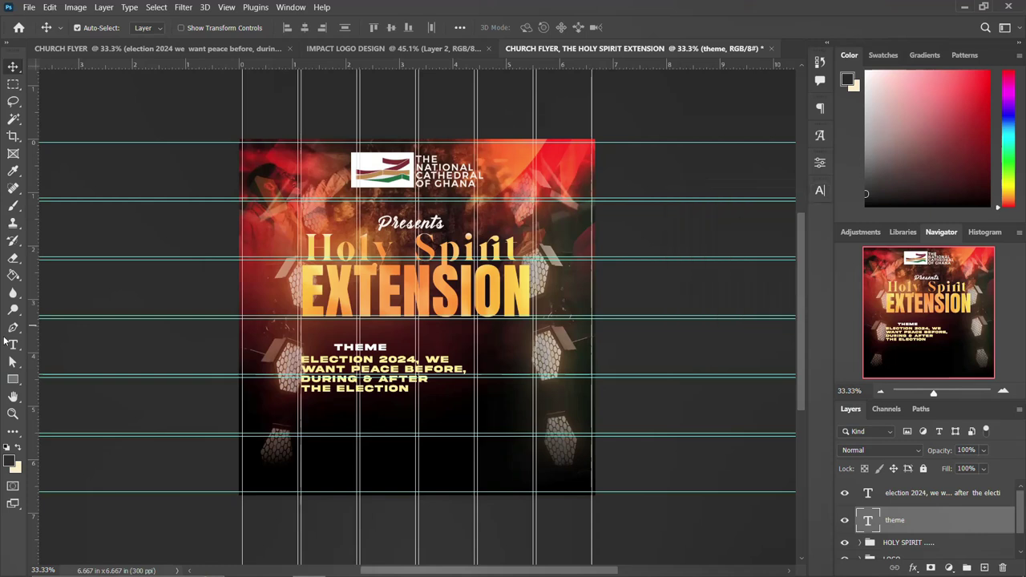
click(13, 380)
Draw a thin yellow rectangle line across the THEME heading.
drag(304, 346, 410, 348)
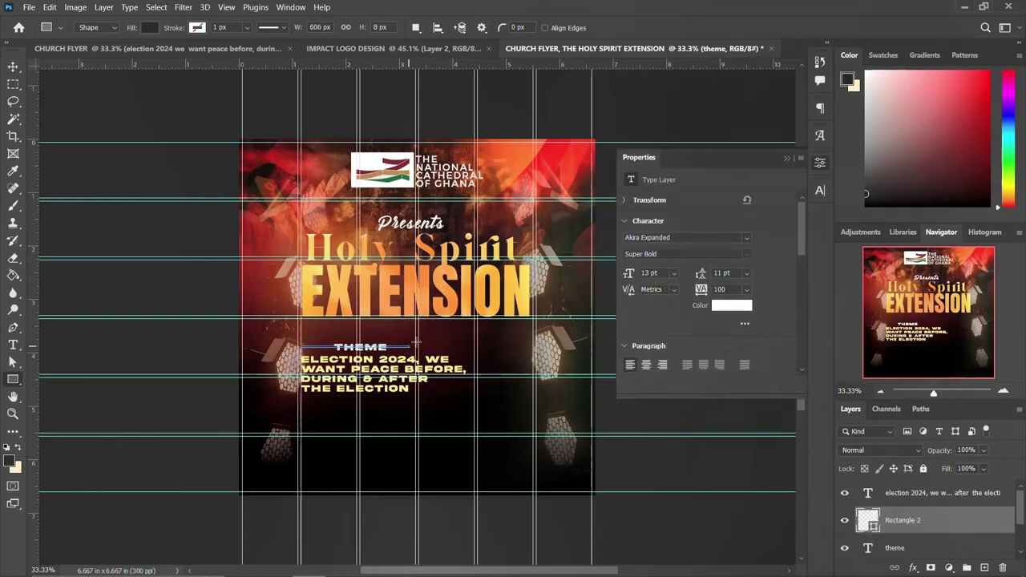
click(663, 298)
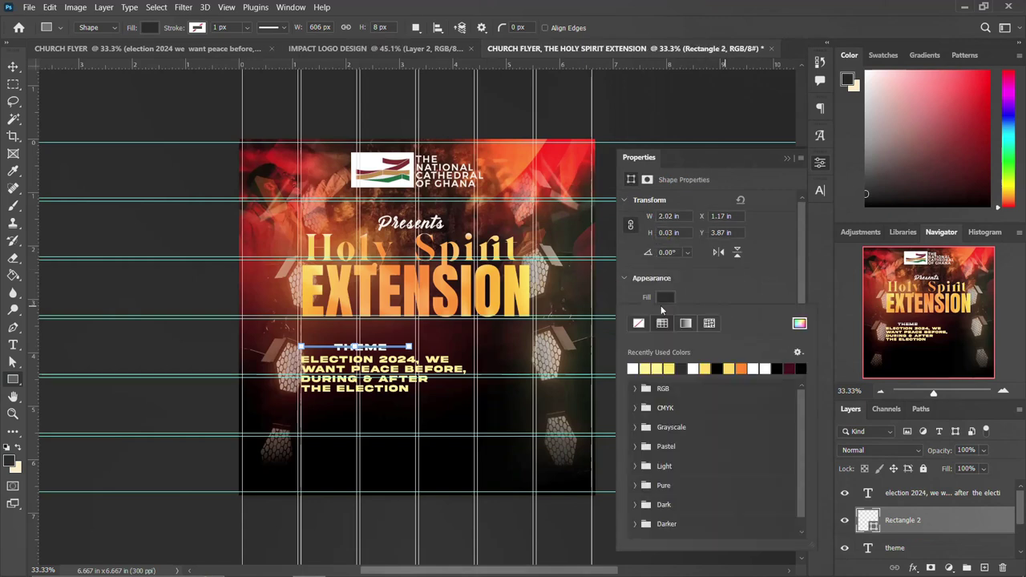
click(670, 368)
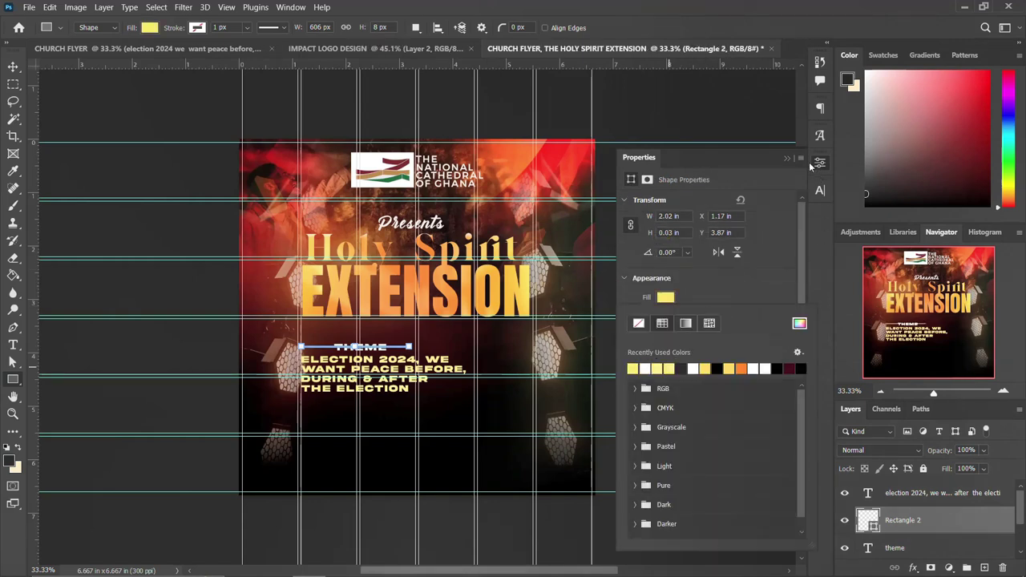
click(819, 163)
click(819, 163)
click(13, 66)
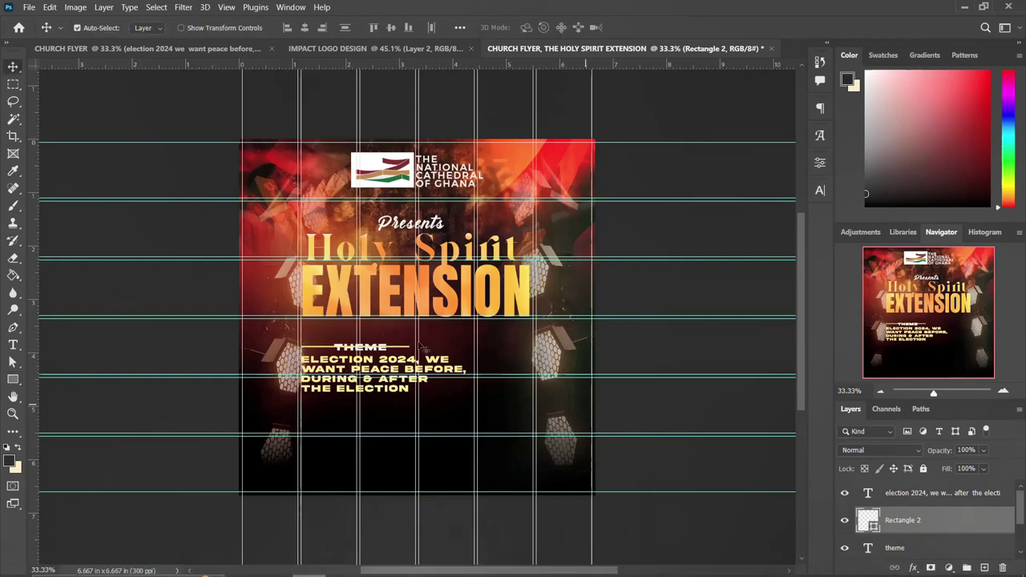
Select the area around THEME, rasterize Rectangle 2, and clear the selection.
click(13, 83)
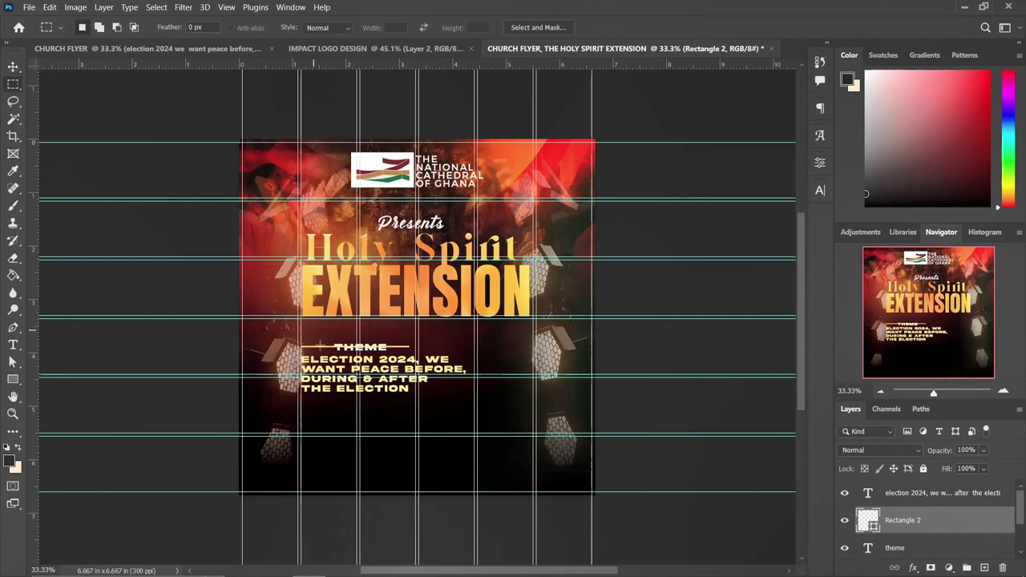
drag(333, 340, 387, 354)
right_click(966, 523)
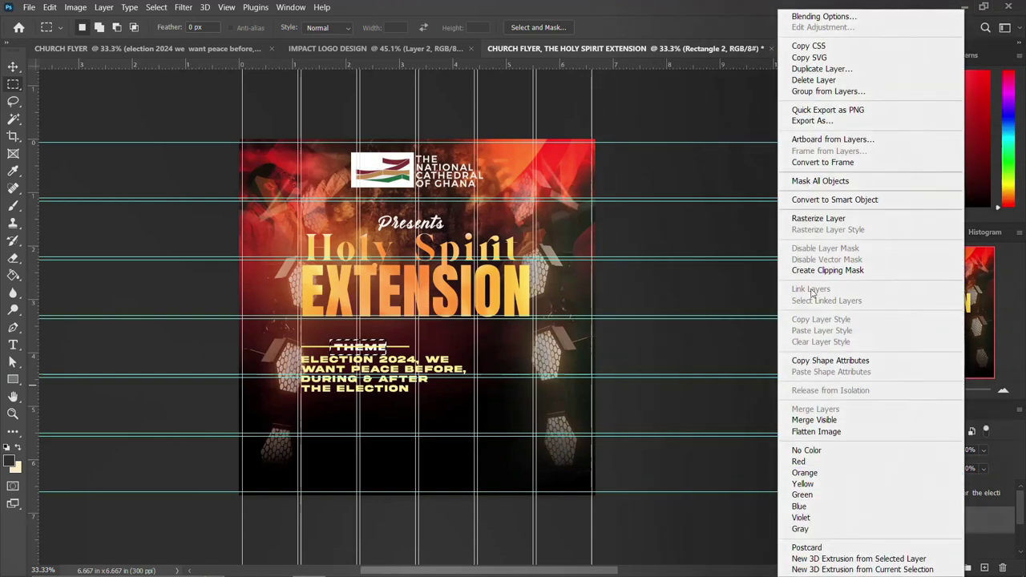
click(832, 219)
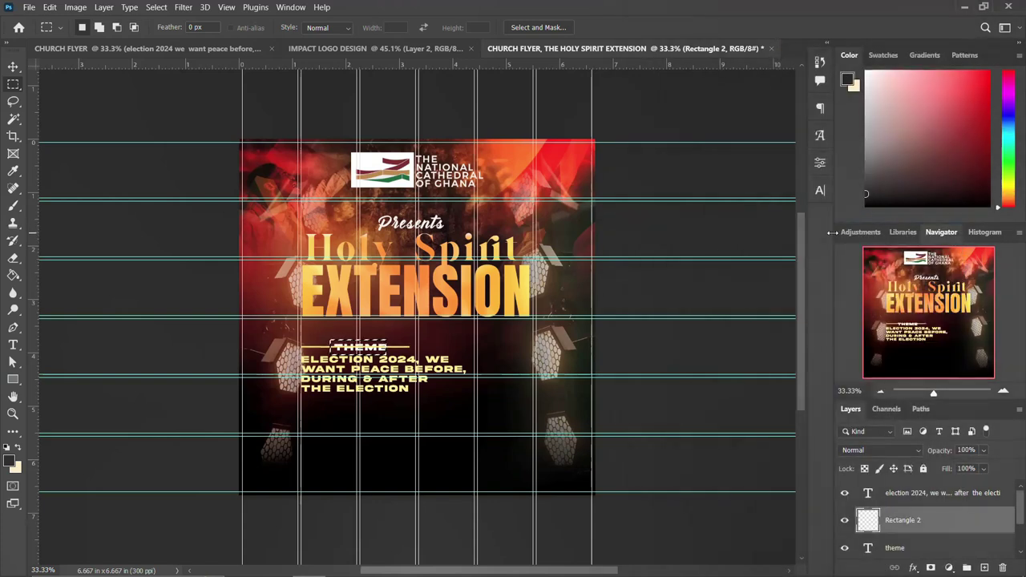
click(12, 66)
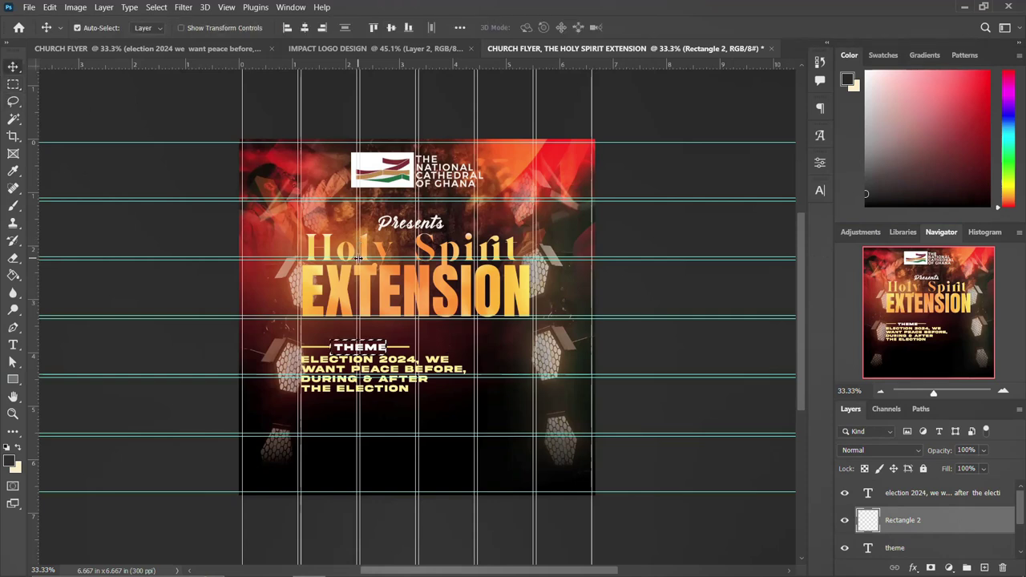
key(ctrl+d)
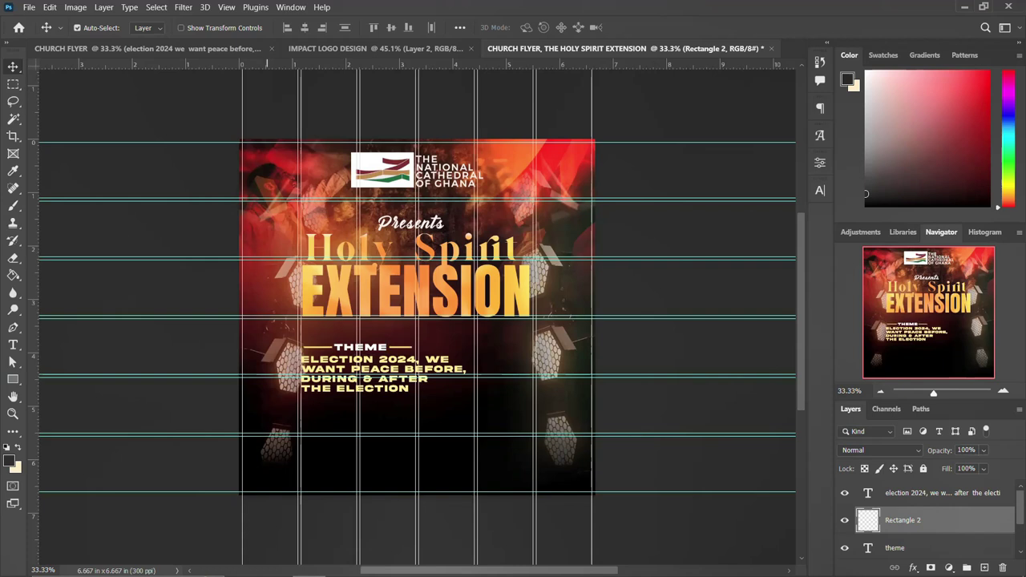
Duplicate the election text lower down and retype it as '2 CHRONICLES 7:14'.
click(408, 566)
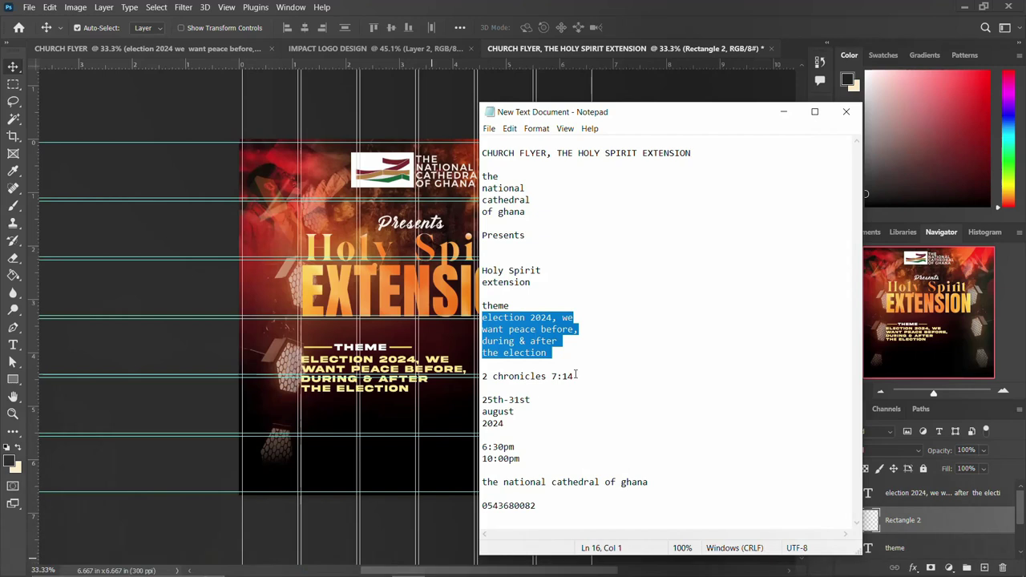
drag(576, 375, 458, 371)
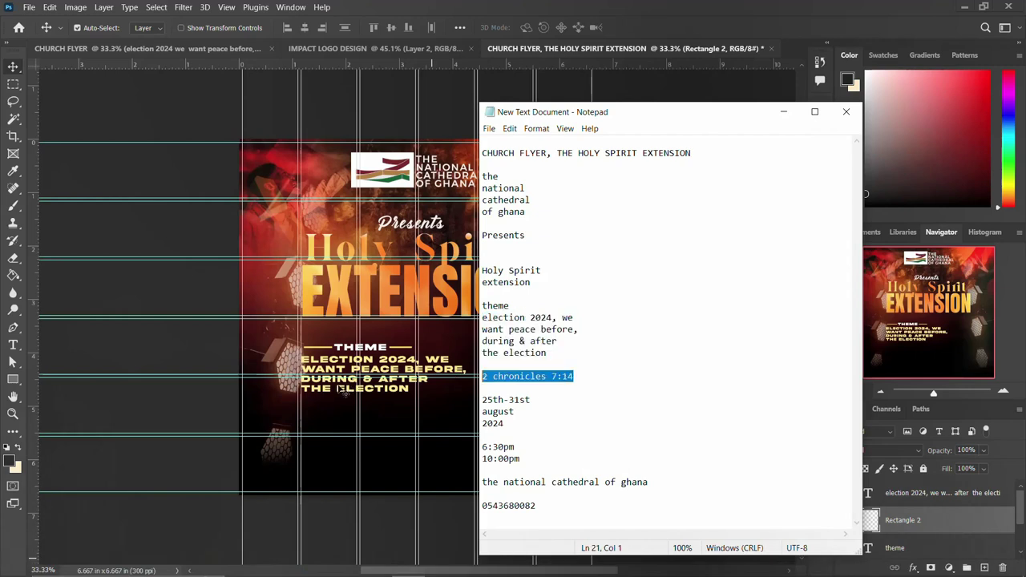
key(alt+Tab)
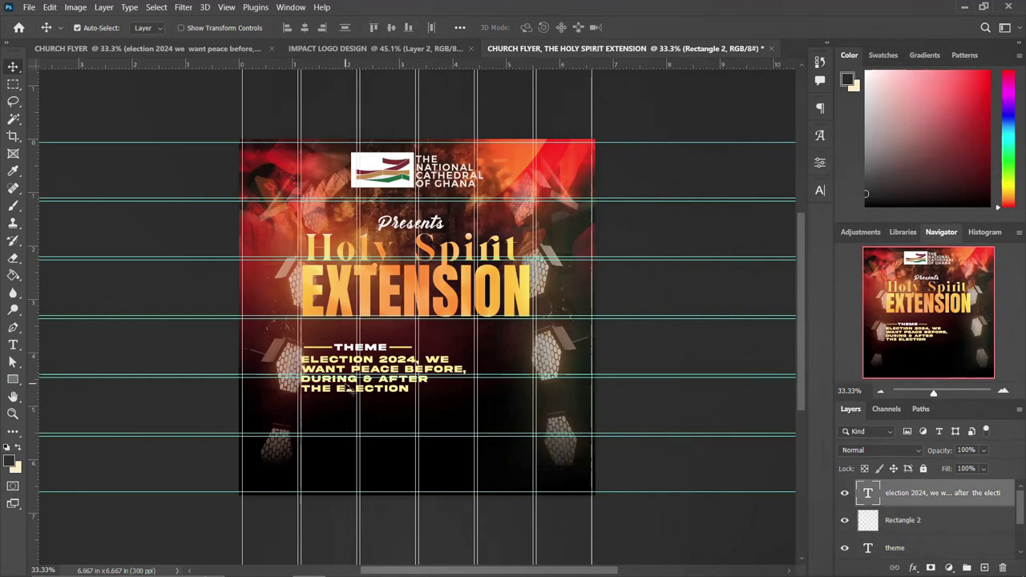
click(353, 389)
drag(346, 414, 346, 450)
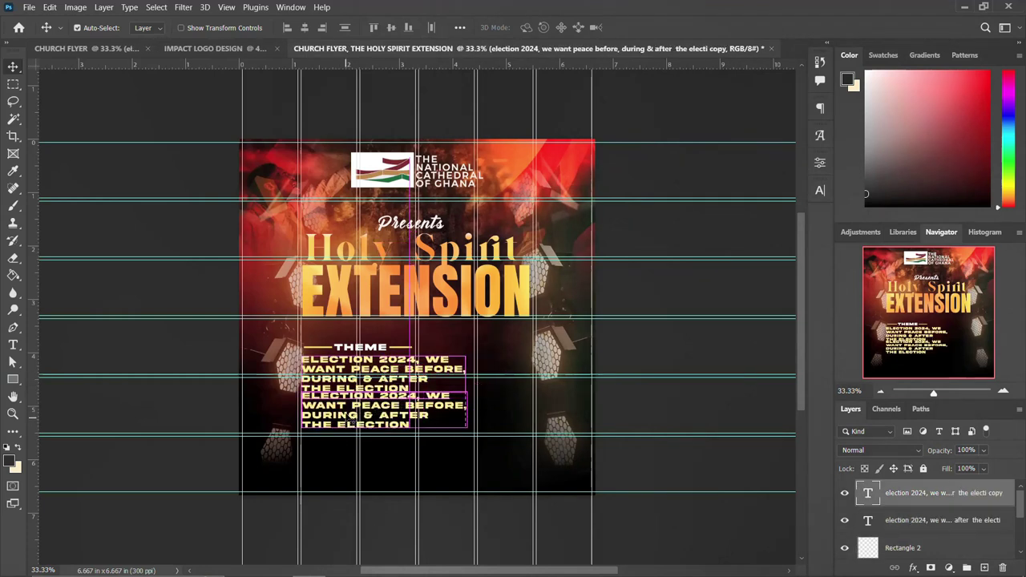
double_click(353, 418)
text(2 CHRONICLES 7:14)
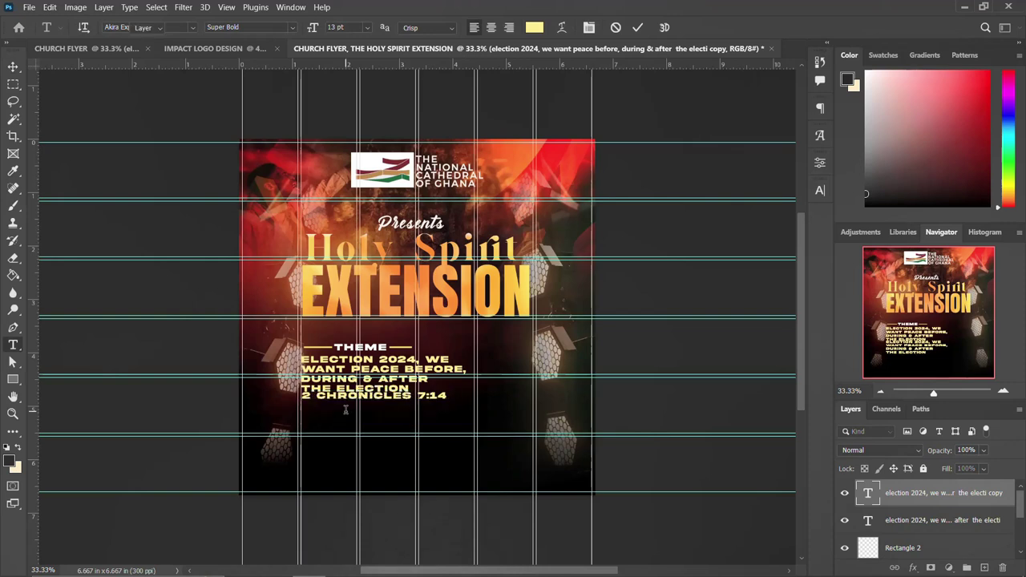
key(ctrl+Return)
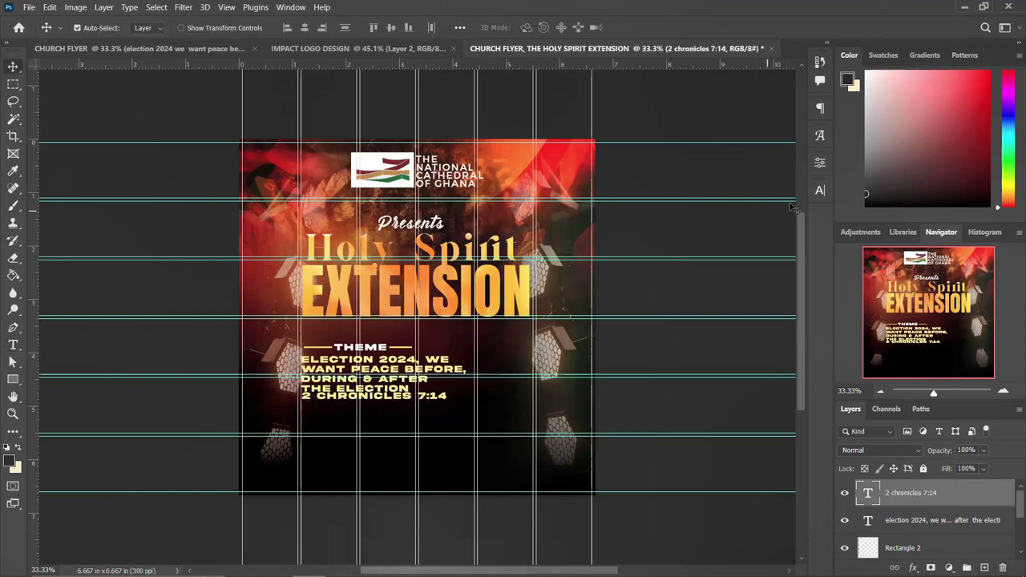
Set the scripture reference's colour to white #ffffff.
click(823, 194)
click(790, 271)
text(ffffff)
click(904, 170)
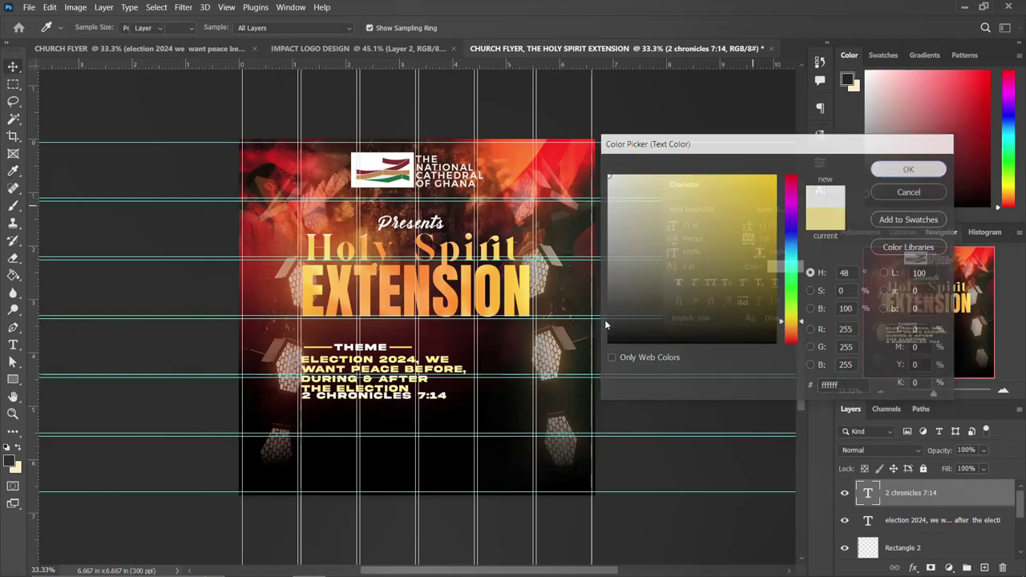
Position the scripture reference centred beneath the election text.
drag(386, 399, 380, 408)
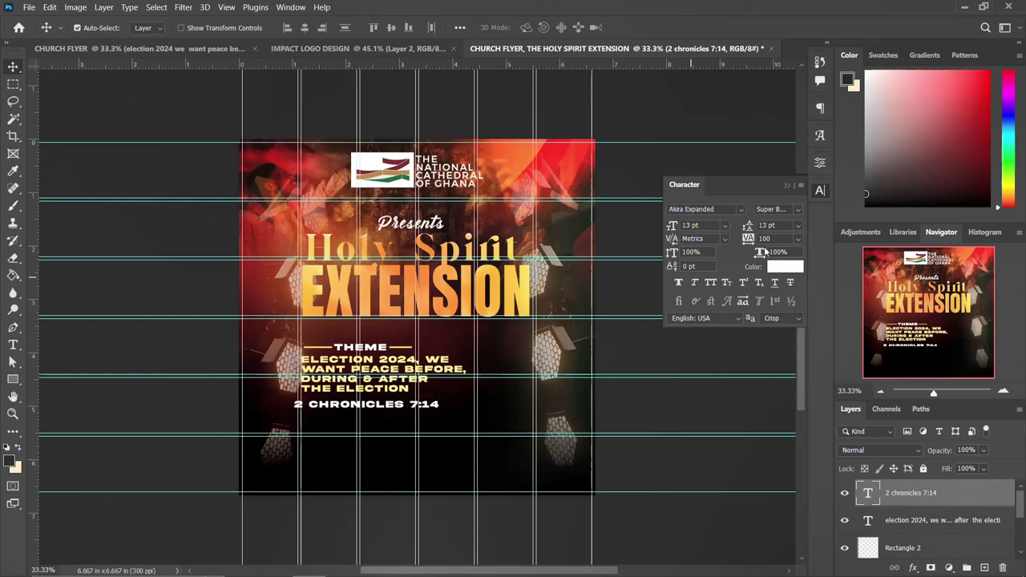
key(ctrl+t)
drag(387, 409, 383, 409)
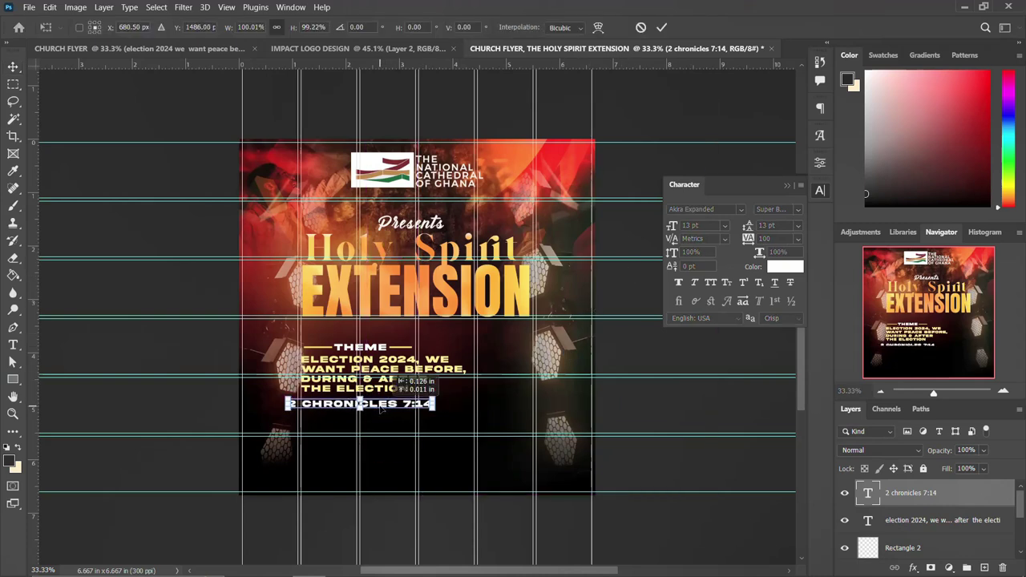
key(Left)
key(Left)
key(Left)
key(Left)
key(Left)
key(Left)
key(Left)
key(Left)
key(Left)
key(Left)
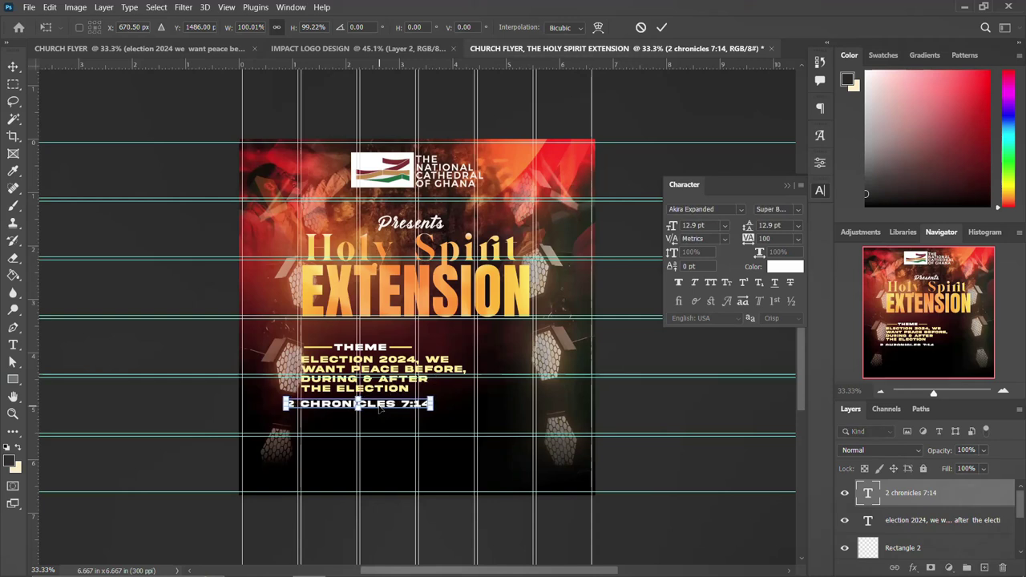
key(Return)
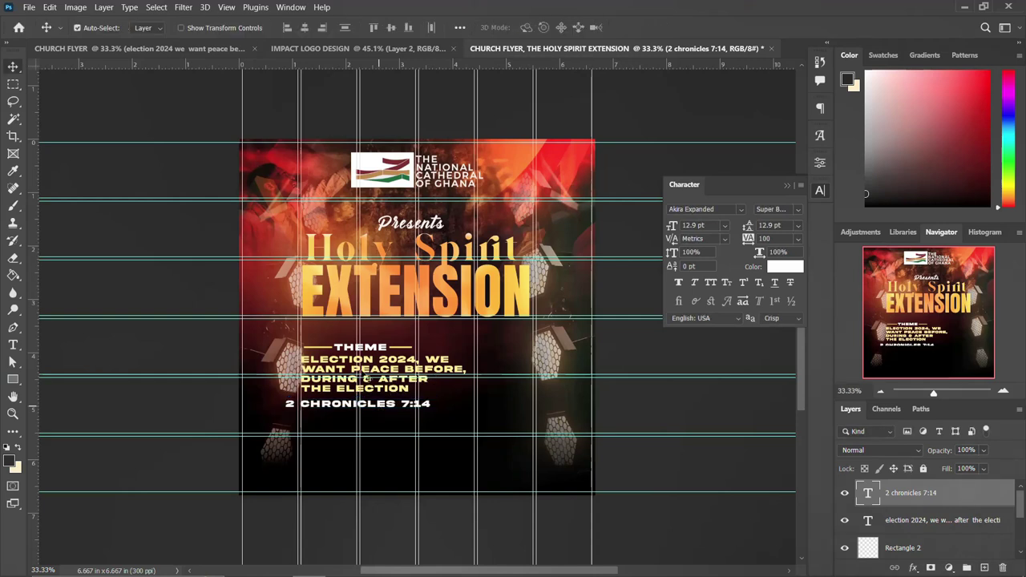
Move the election theme text left to centre it.
click(388, 372)
key(ctrl+t)
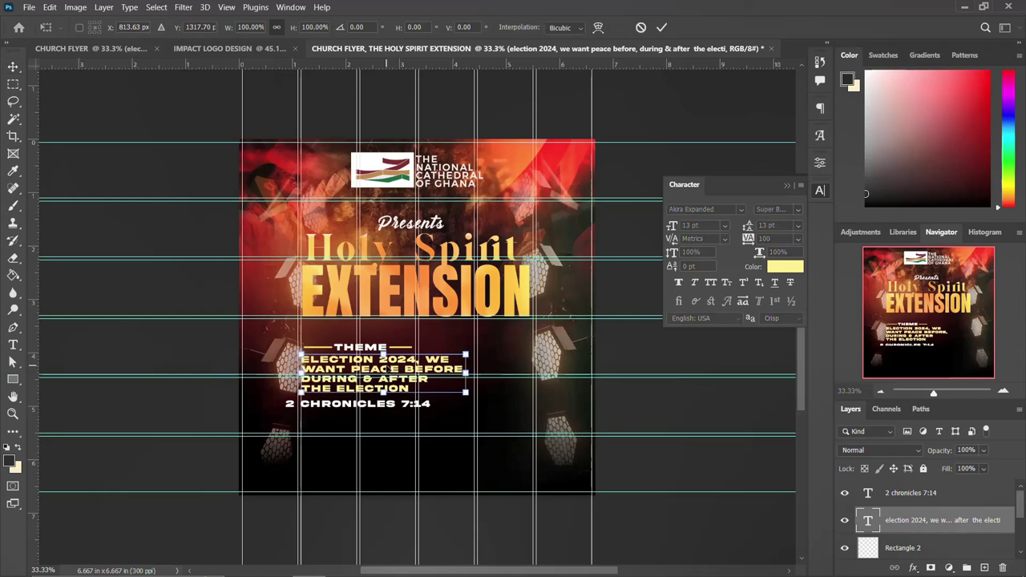
drag(395, 369, 370, 368)
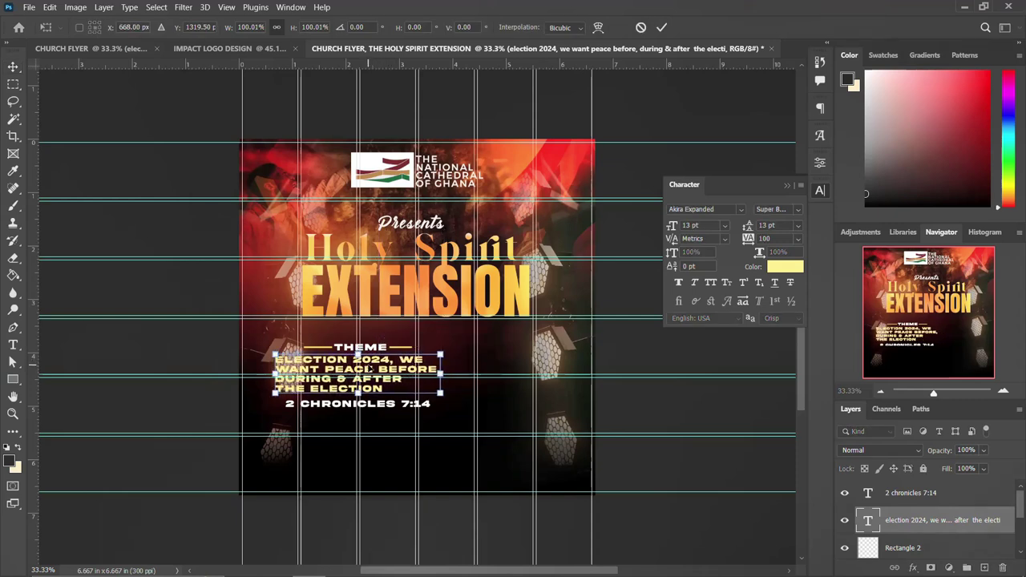
key(Return)
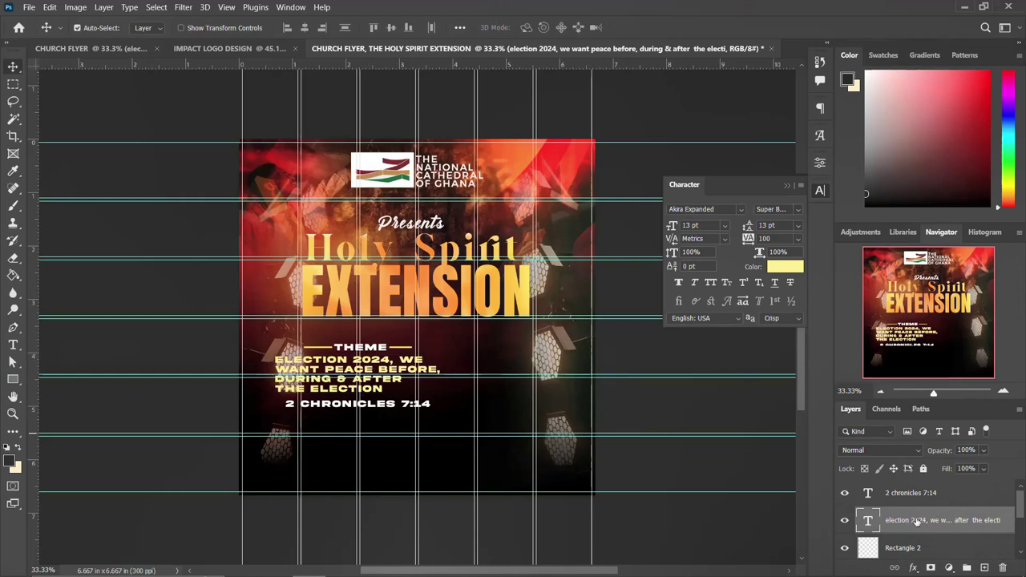
Nudge the theme heading and divider lines slightly to the right.
click(902, 550)
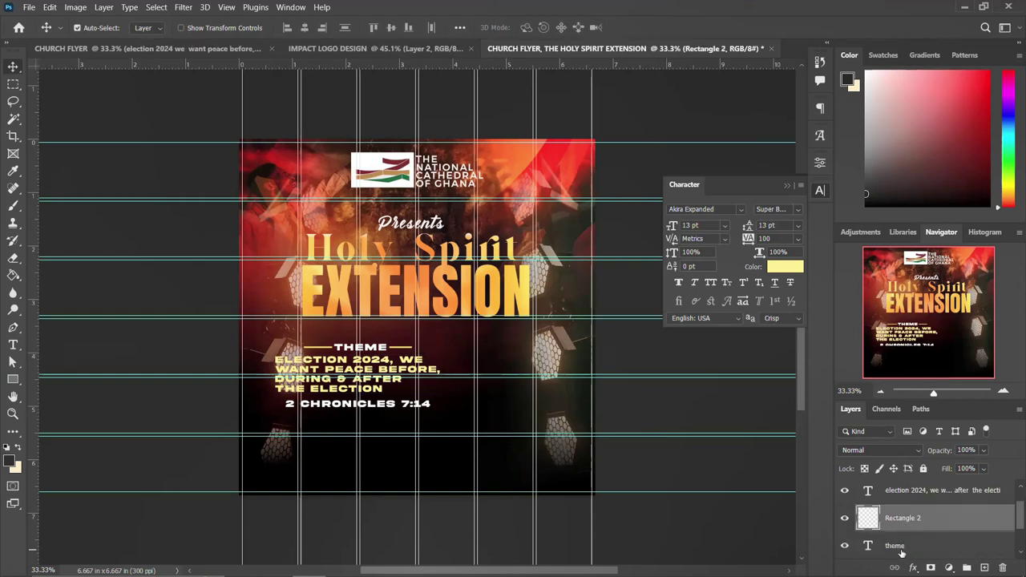
shift+click(902, 550)
key(ctrl+t)
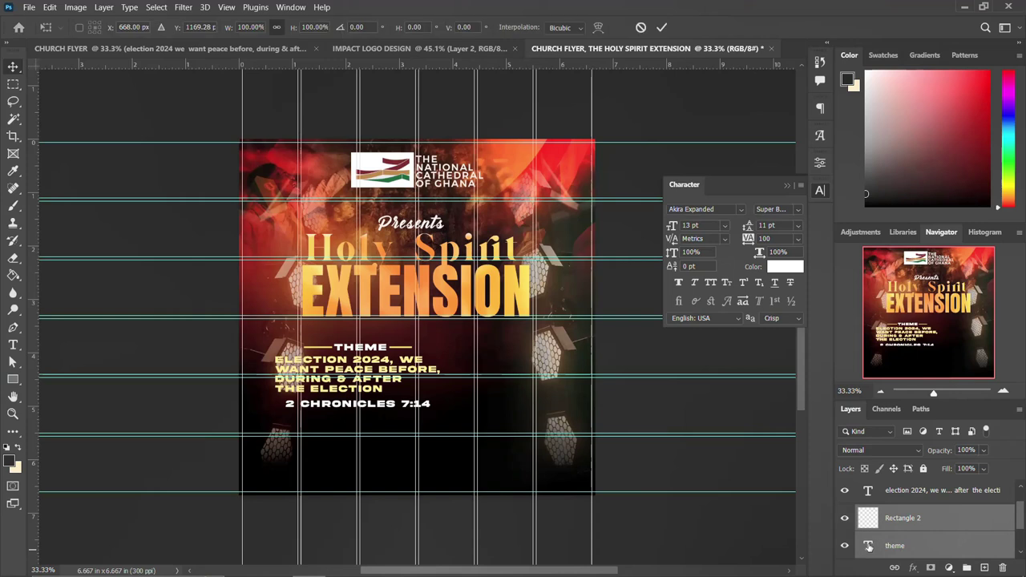
key(Right)
key(Right)
key(Right)
key(Right)
key(Right)
key(Right)
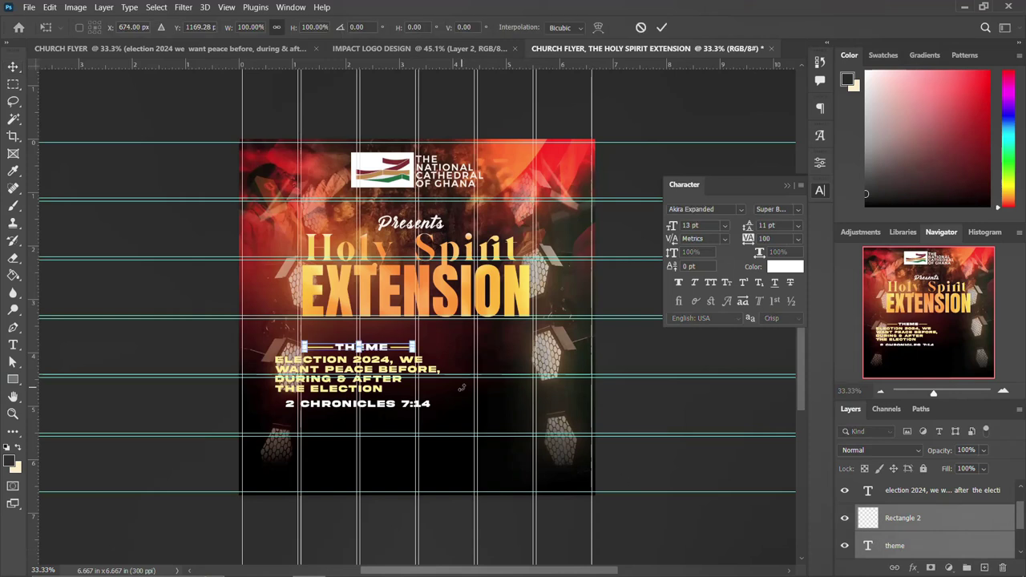
key(Return)
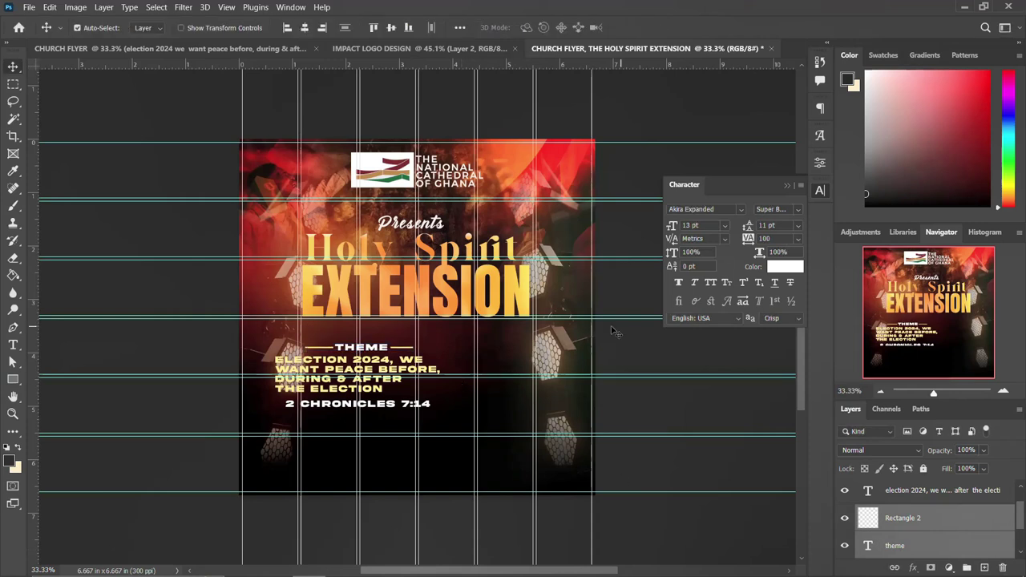
Group the theme block layers into a group named THEME.
click(821, 191)
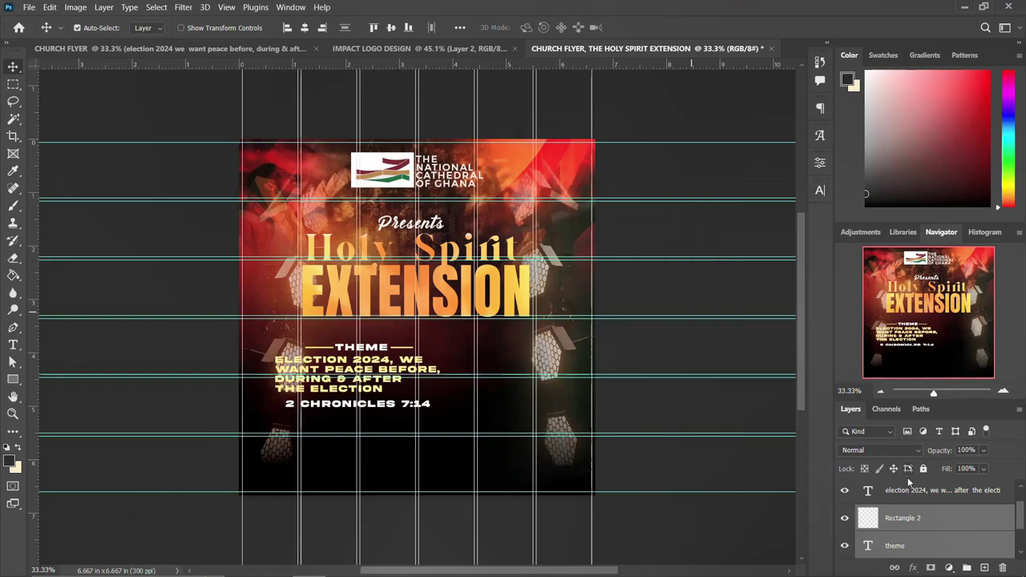
scroll(903, 515, down, 2)
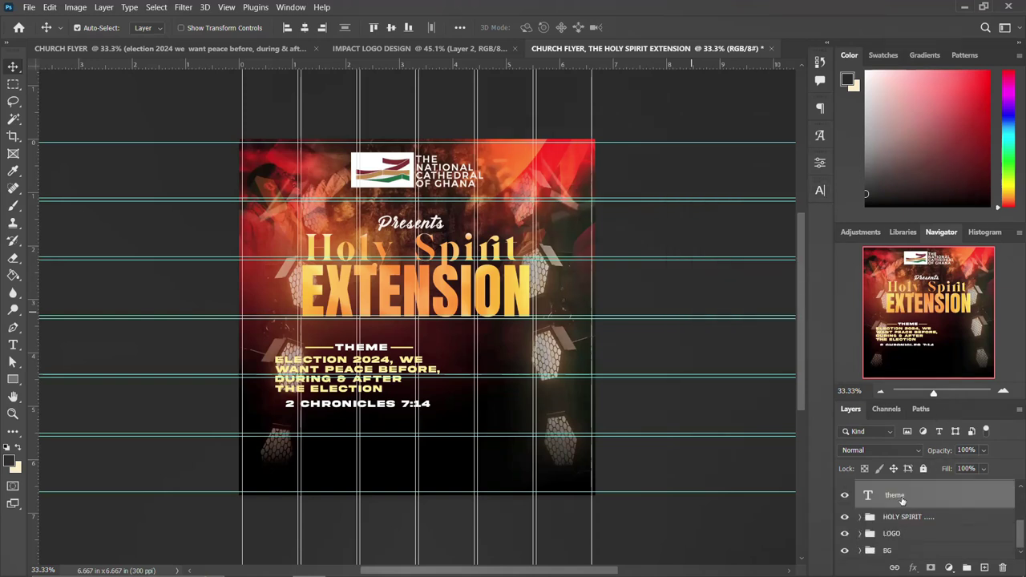
click(901, 497)
scroll(903, 501, up, 2)
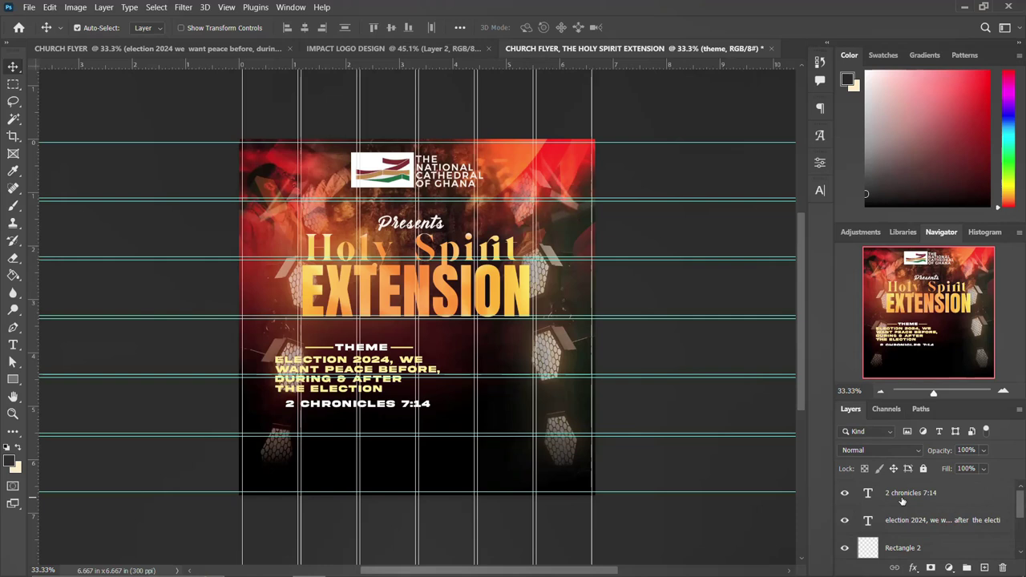
shift+click(903, 498)
key(ctrl+g)
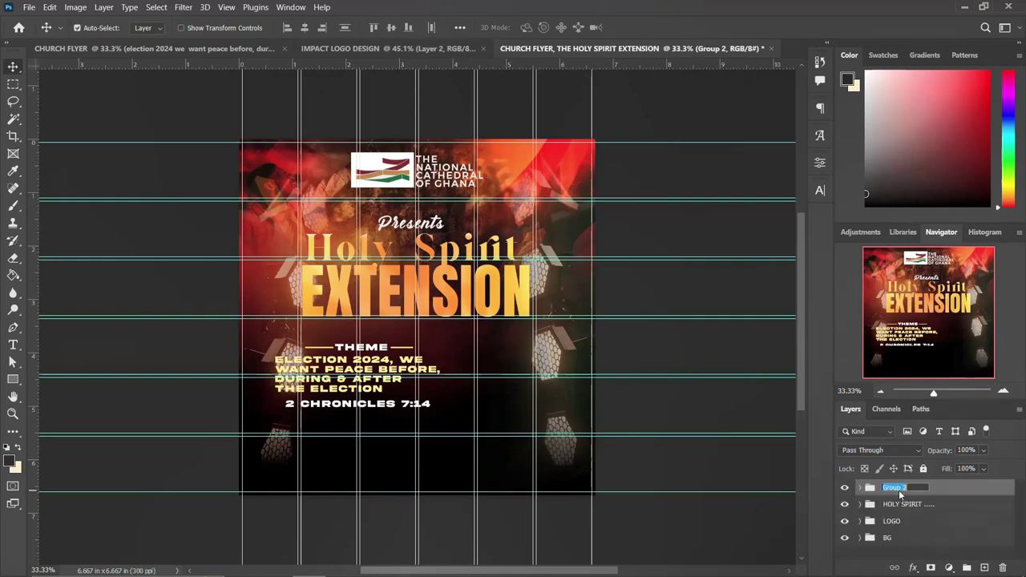
text(TH)
key(Return)
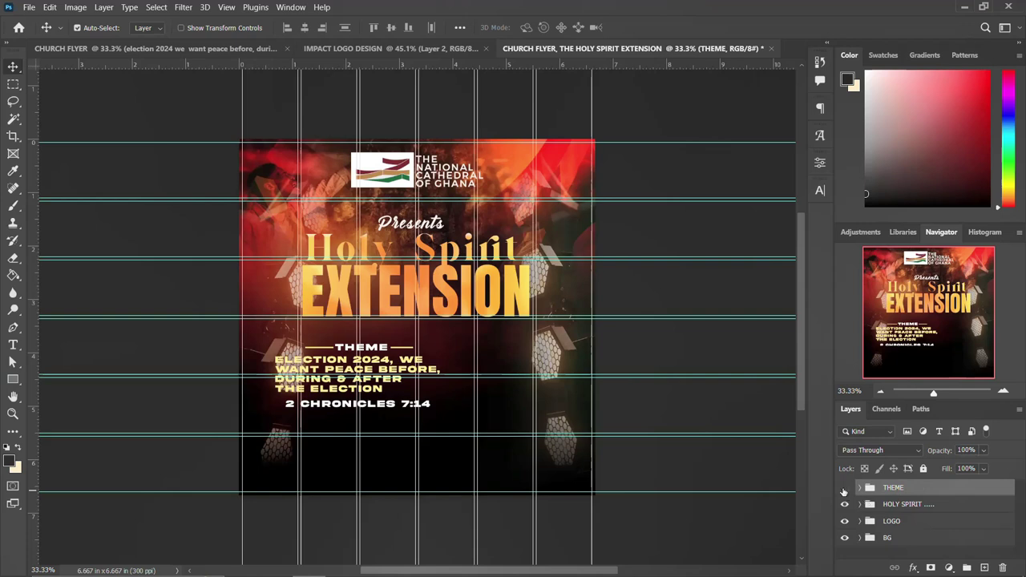
Check the THEME group's contents by toggling its visibility, then open the flyer's project folder.
click(843, 490)
click(843, 489)
mouse_move(325, 567)
click(275, 564)
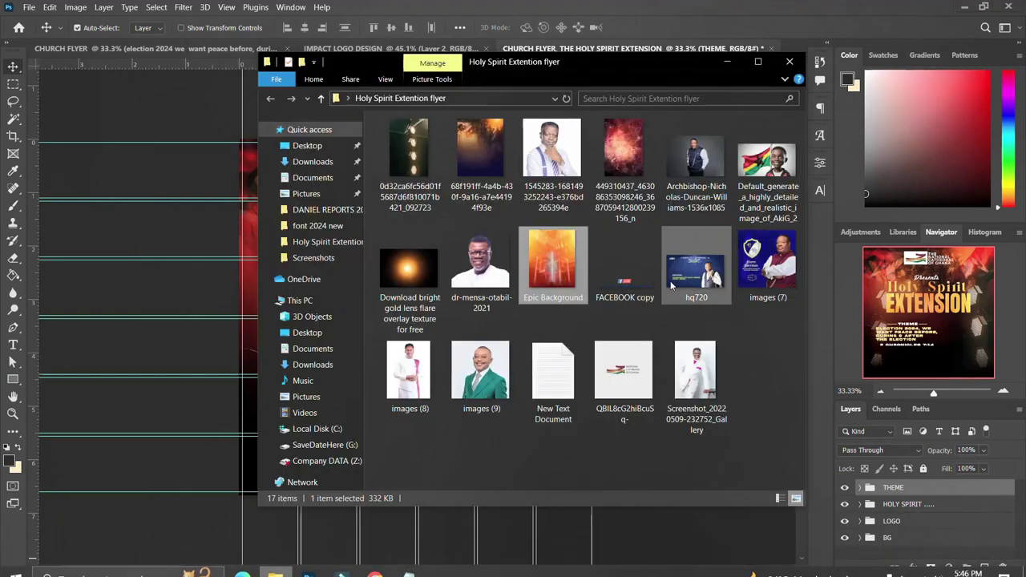
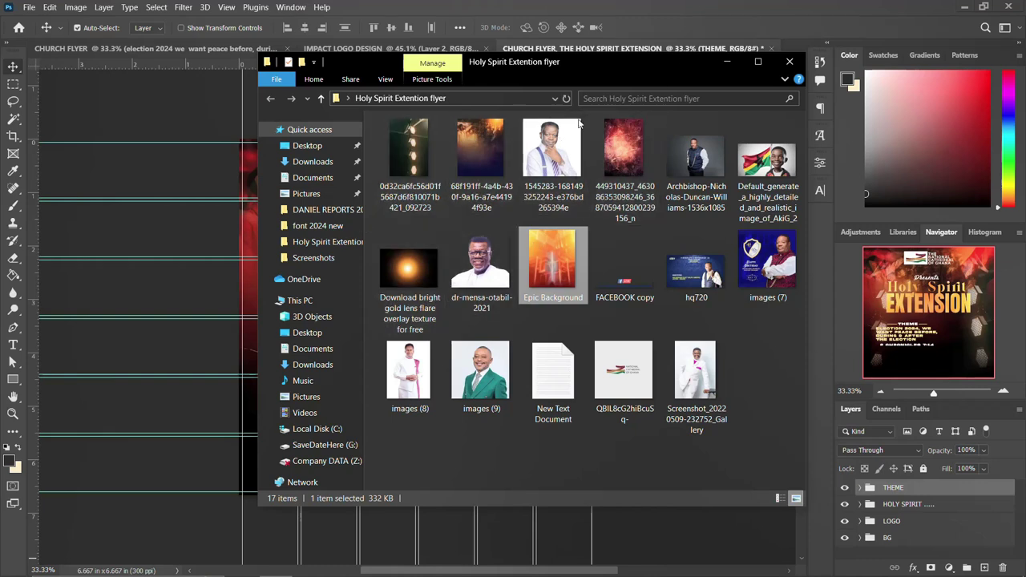
Copy '25th-31st' from the notes and paste it as a new text line below 2 CHRONICLES 7:14.
click(653, 5)
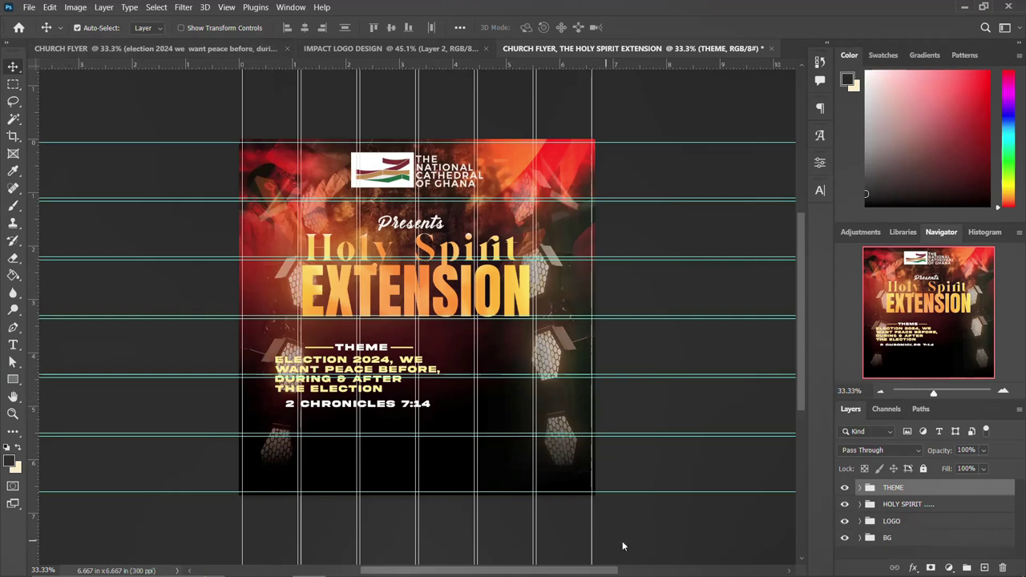
click(408, 564)
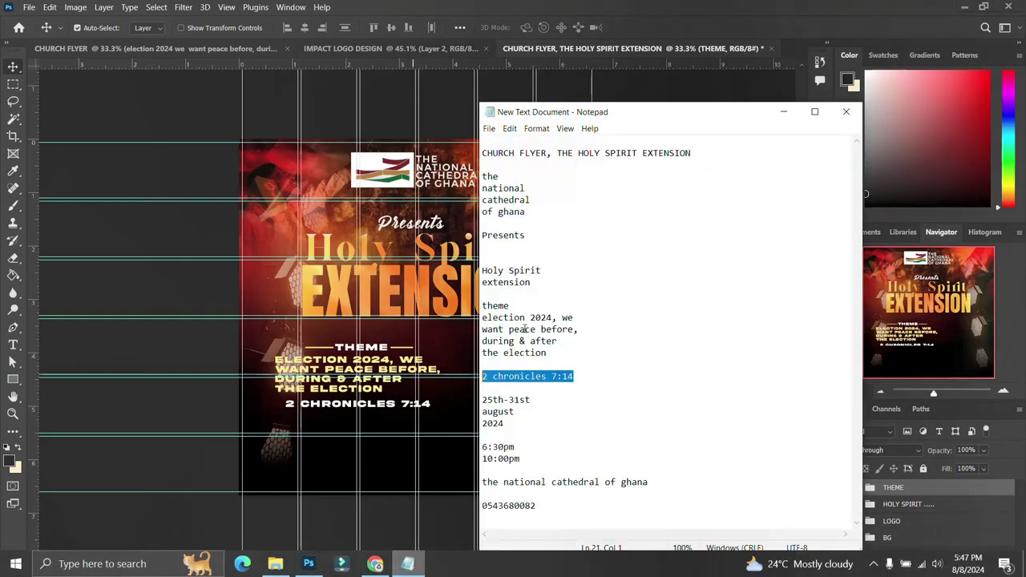
drag(541, 398, 479, 393)
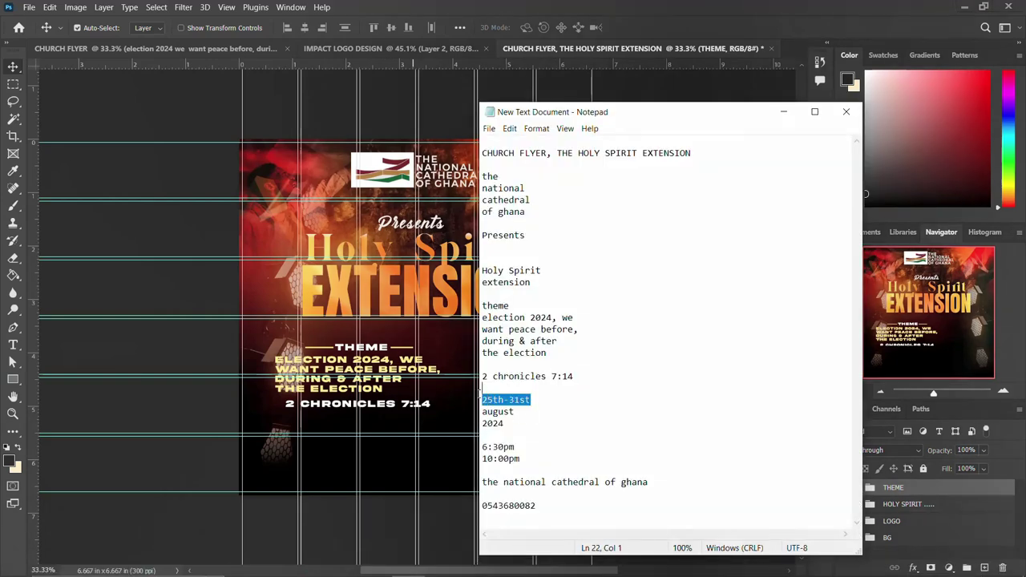
triple_click(542, 394)
key(ctrl+c)
click(455, 395)
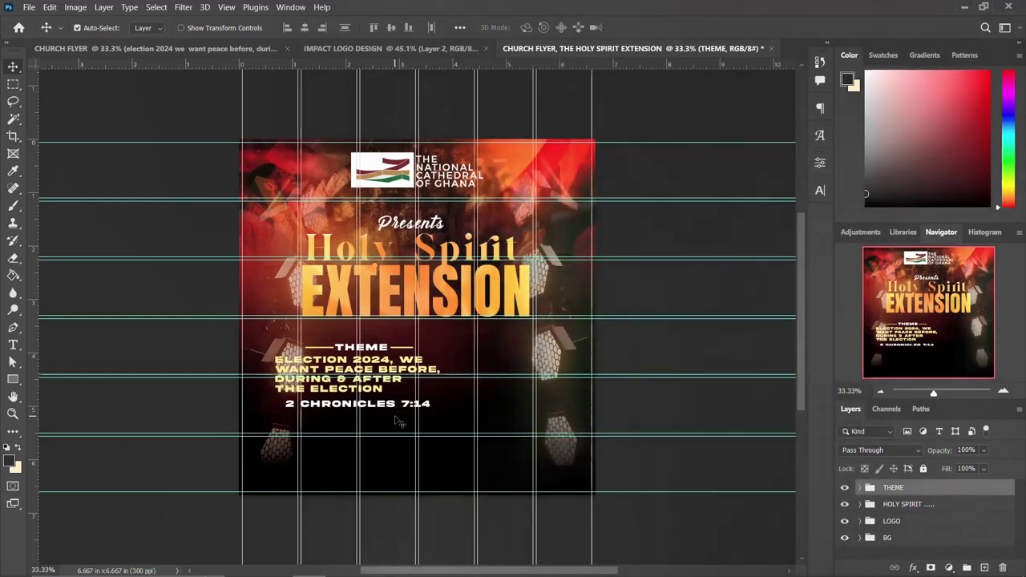
click(15, 345)
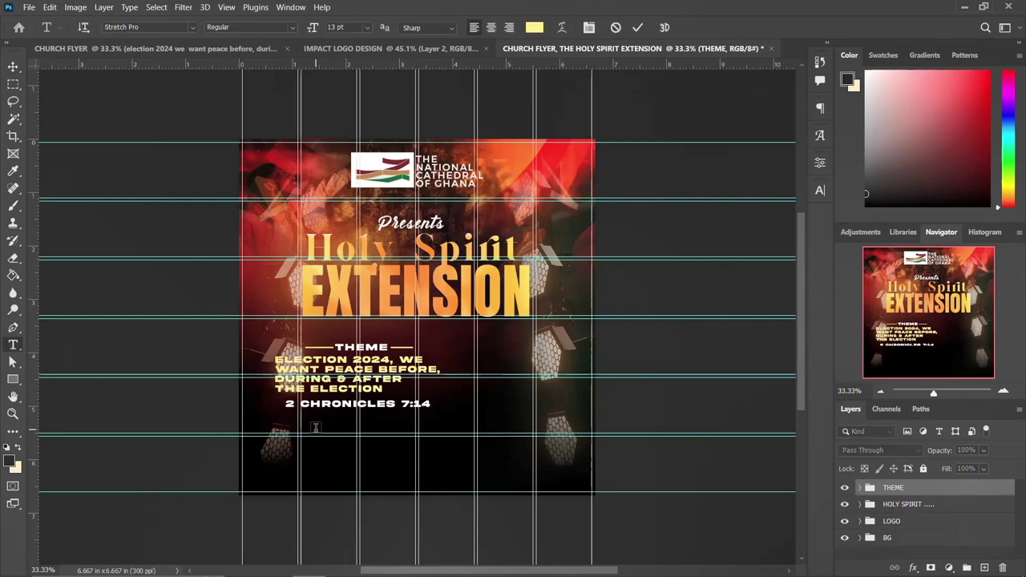
click(315, 427)
key(ctrl+v)
key(ctrl+Return)
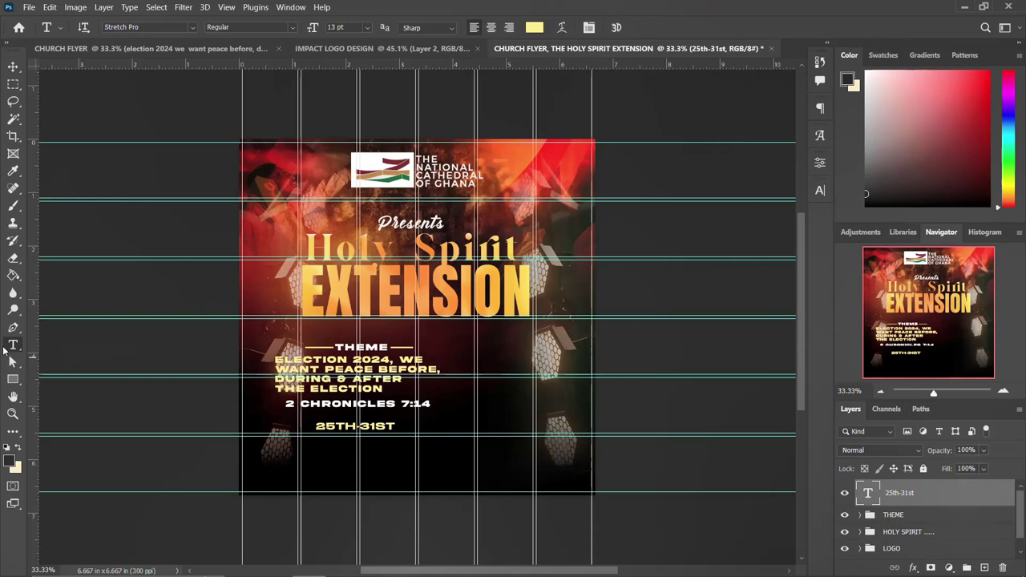
Draw a rectangle below the 25TH-31ST line and fill it with the recent yellow.
click(13, 382)
drag(316, 437, 396, 462)
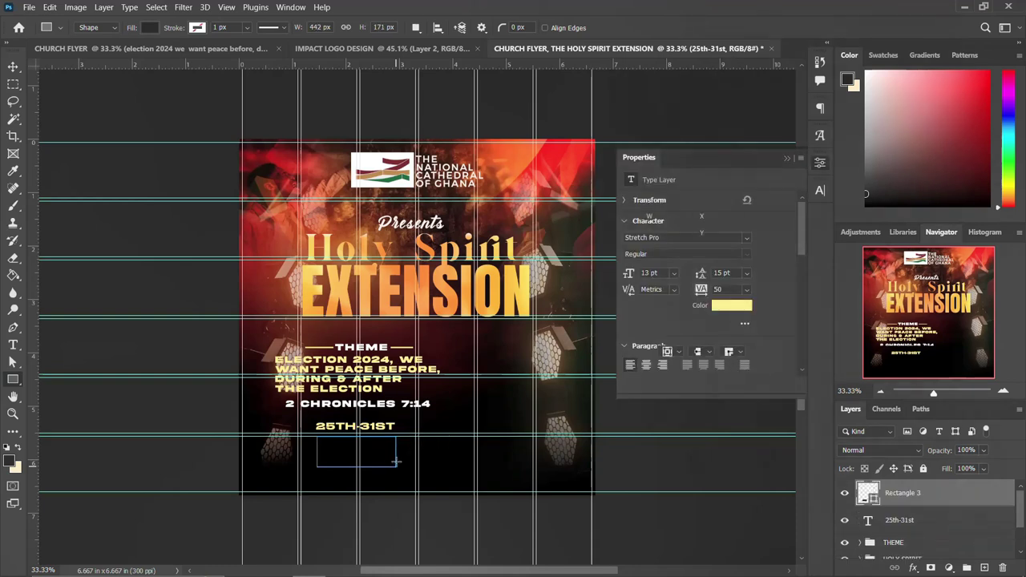
click(667, 297)
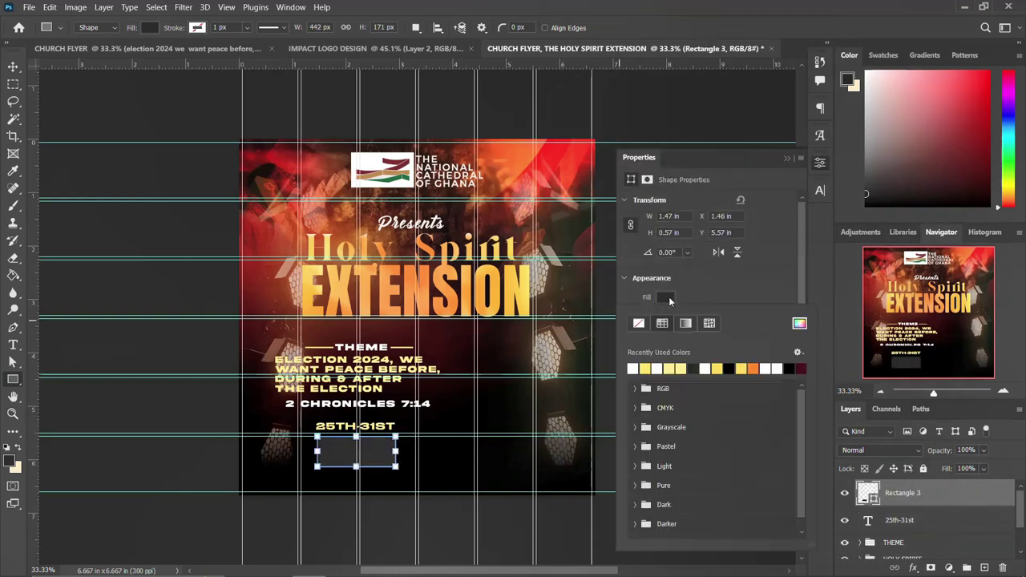
click(653, 366)
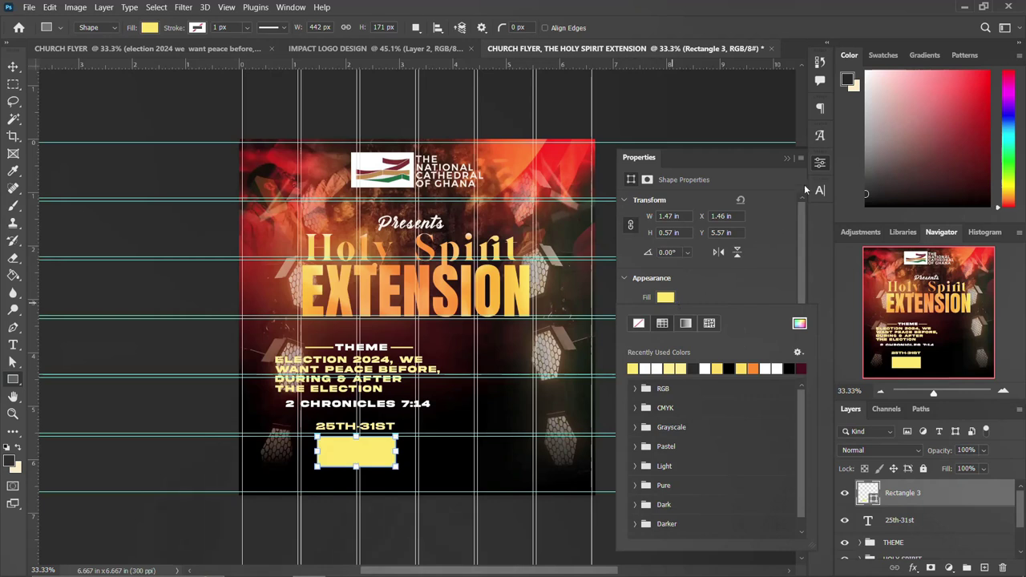
click(821, 164)
click(821, 163)
click(12, 64)
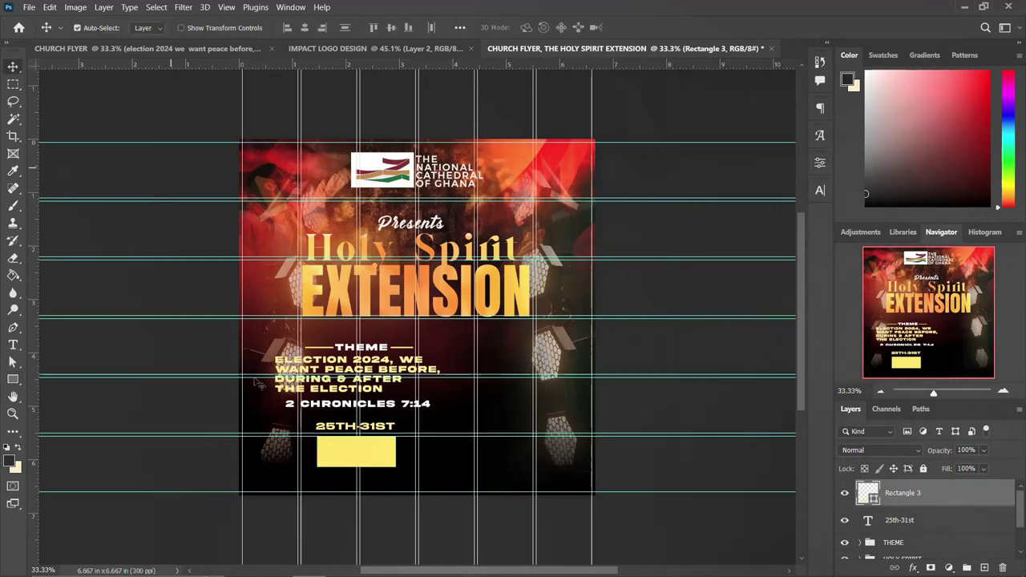
Copy 'august 2024' from the notes and paste it as a new text layer beside the box.
click(410, 567)
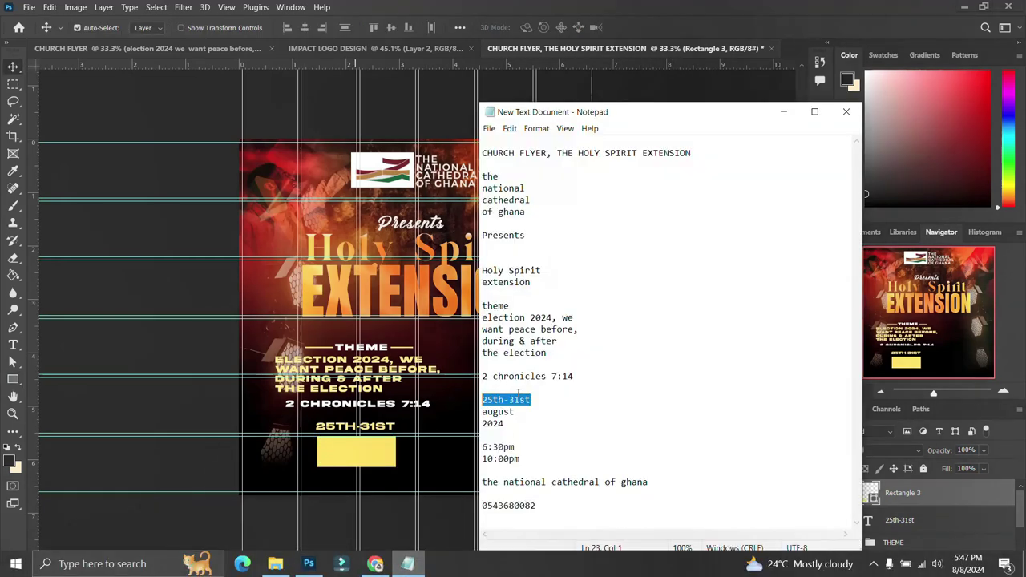
drag(516, 422, 469, 414)
key(ctrl+c)
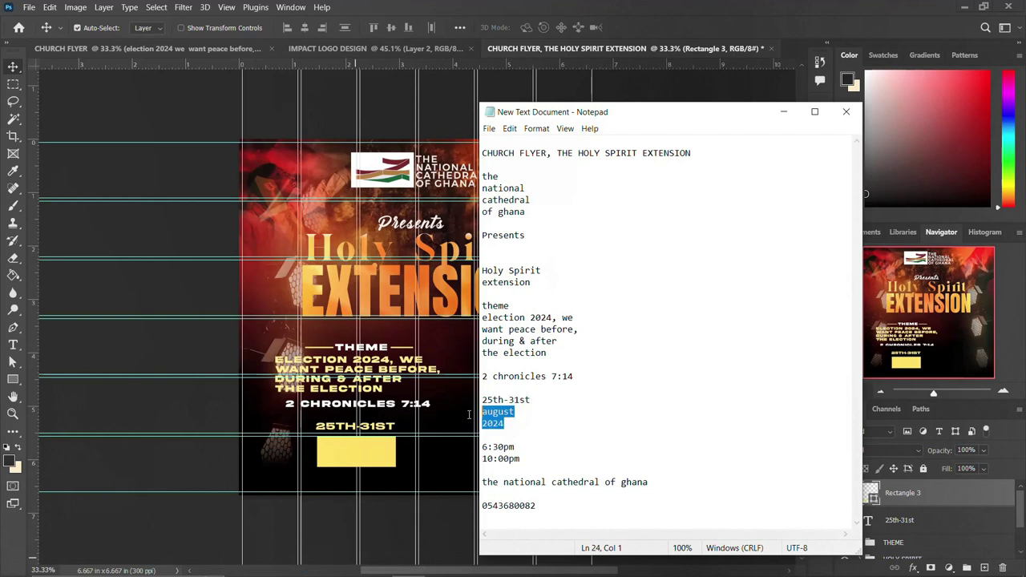
click(340, 454)
key(t)
click(442, 463)
key(ctrl+v)
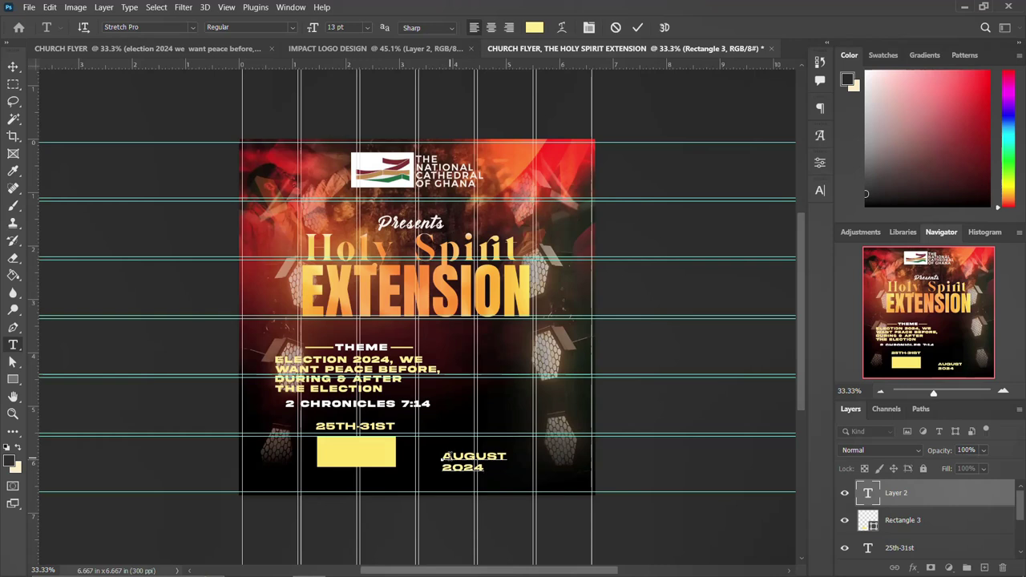
key(ctrl+Return)
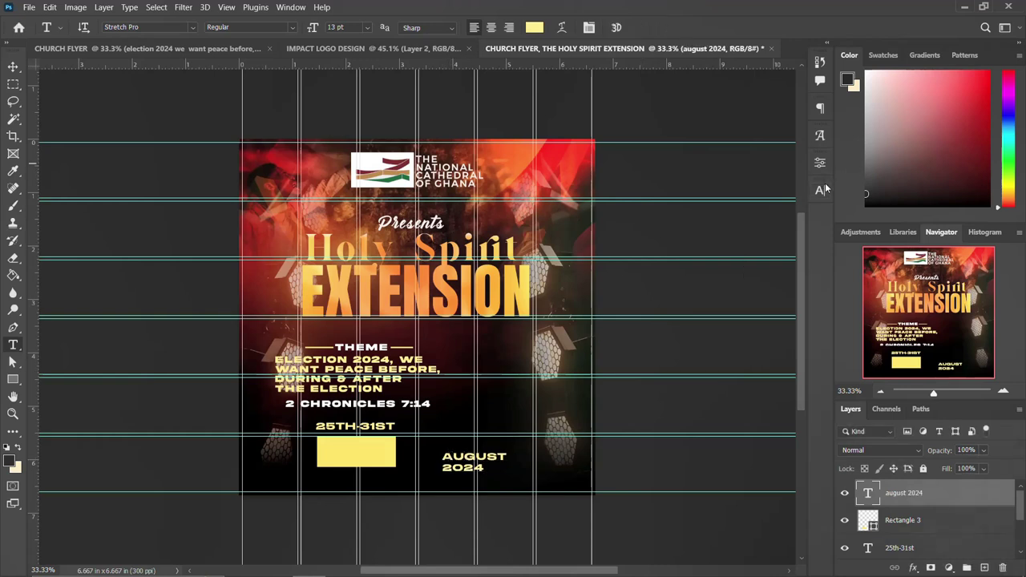
Make the AUGUST 2024 text black (000000) and move it onto the yellow box.
click(823, 188)
click(784, 267)
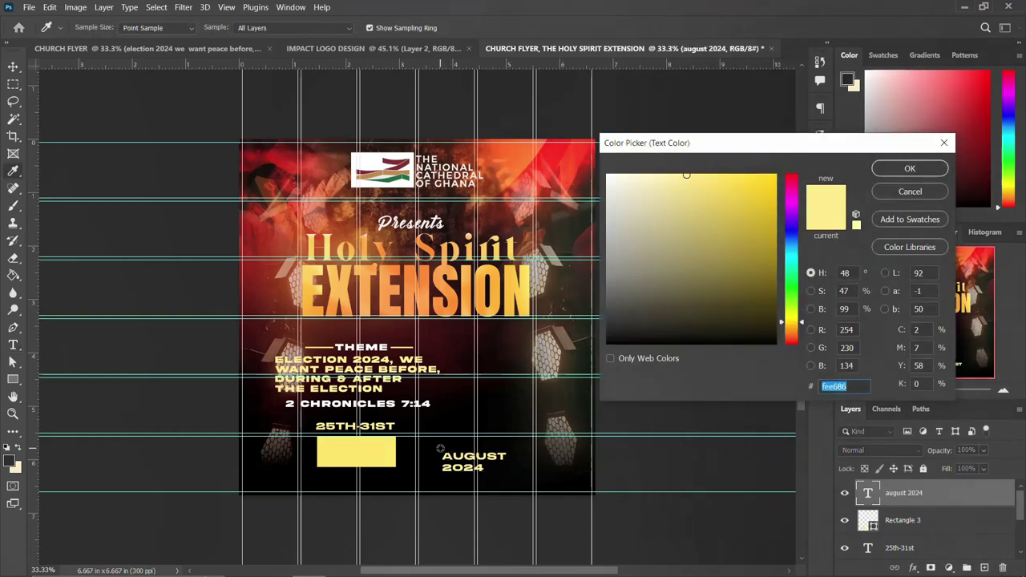
text(000000)
click(909, 170)
key(ctrl+t)
drag(473, 463, 357, 442)
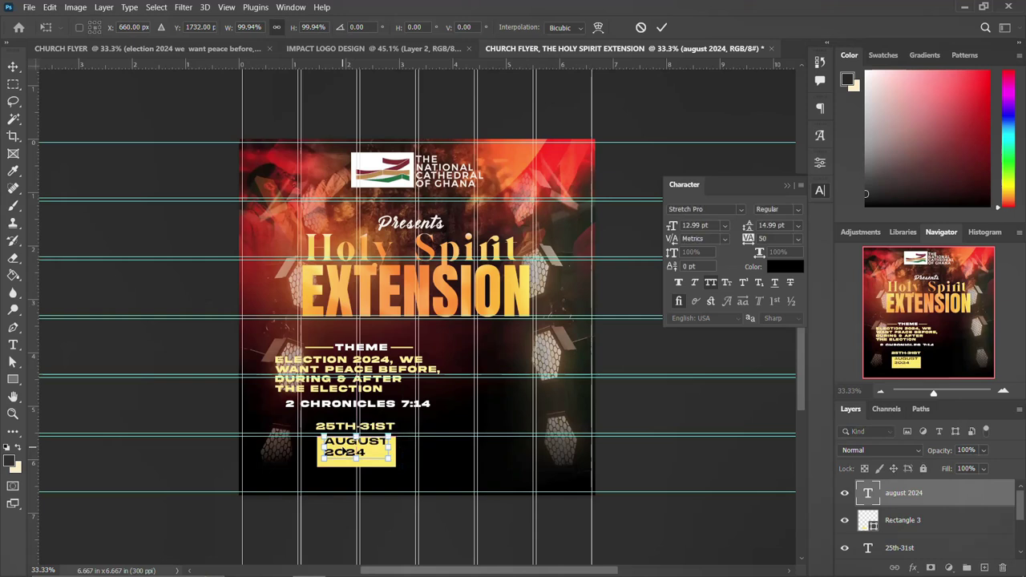
key(Return)
Centre AUGUST 2024 vertically within the yellow box and set it to 15 pt.
key(v)
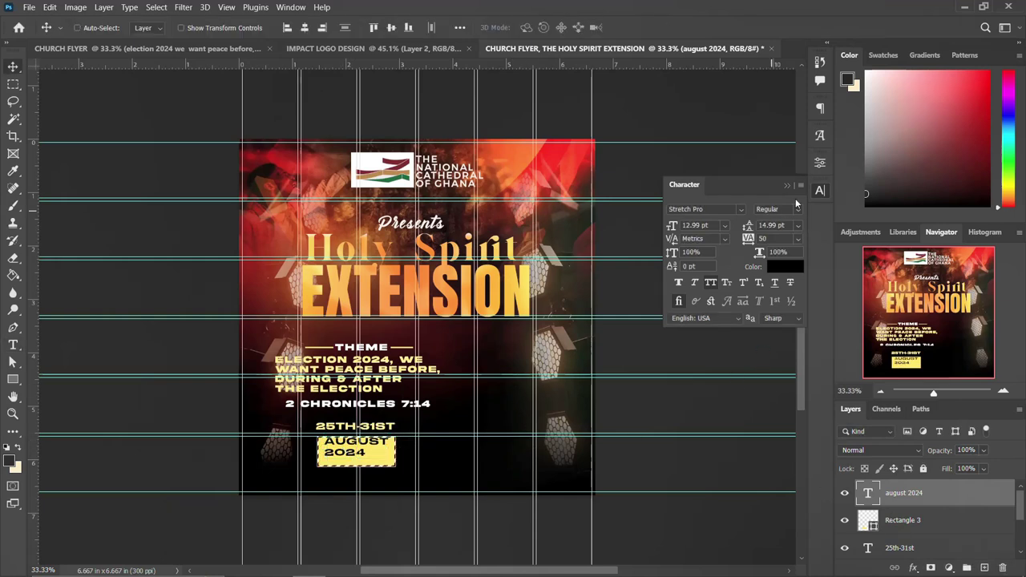
click(820, 190)
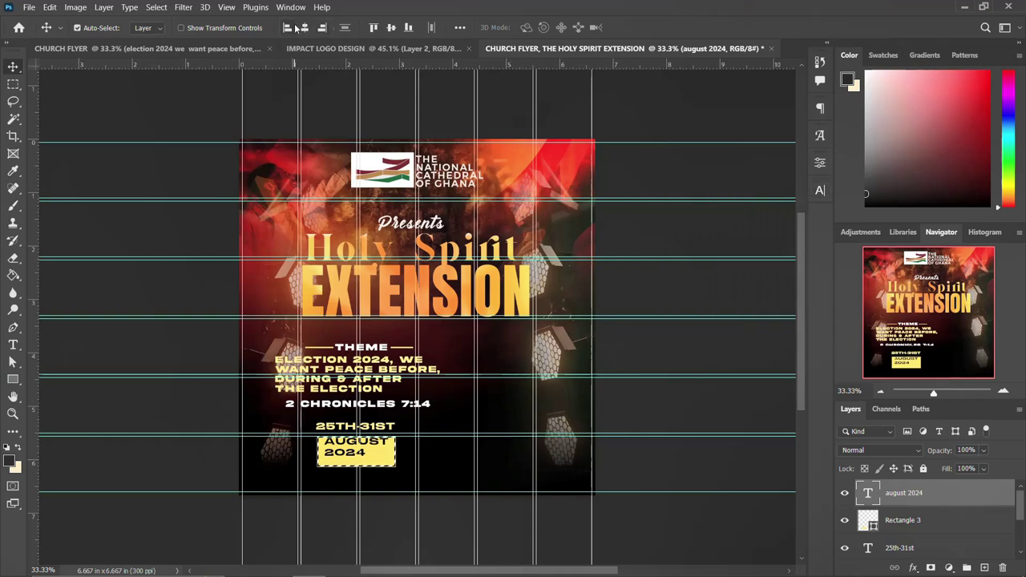
click(391, 27)
key(ctrl+d)
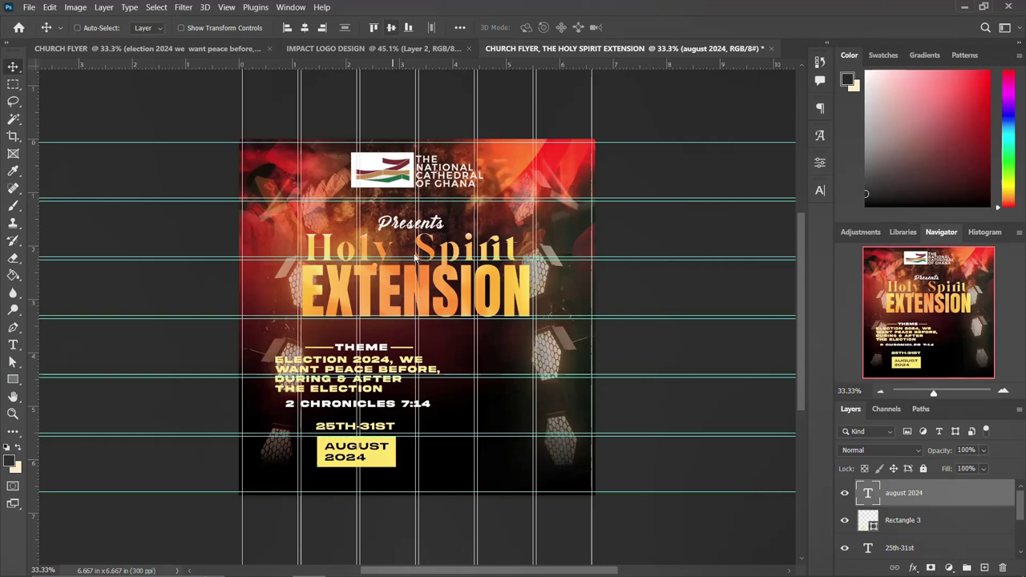
click(818, 191)
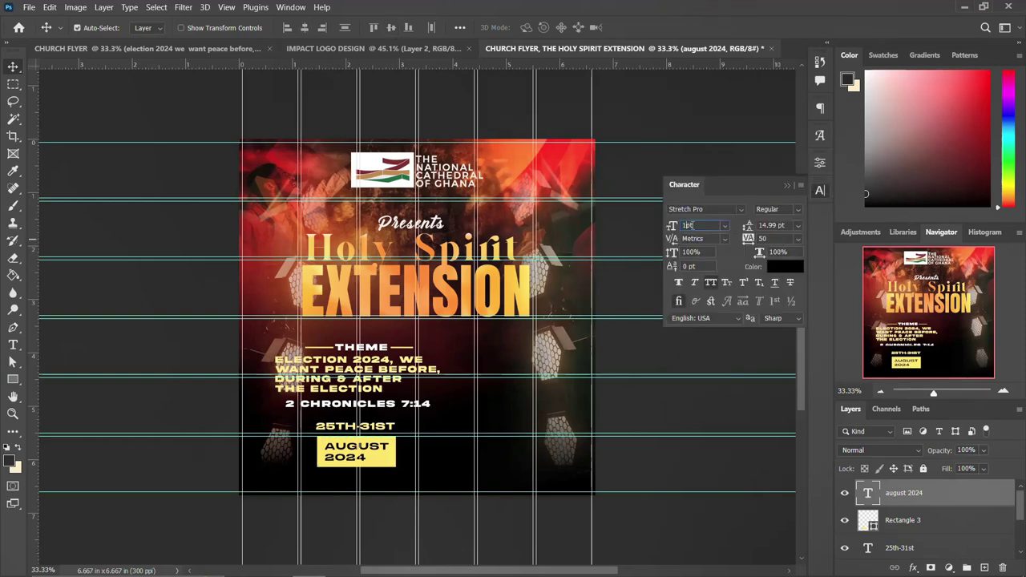
key(Return)
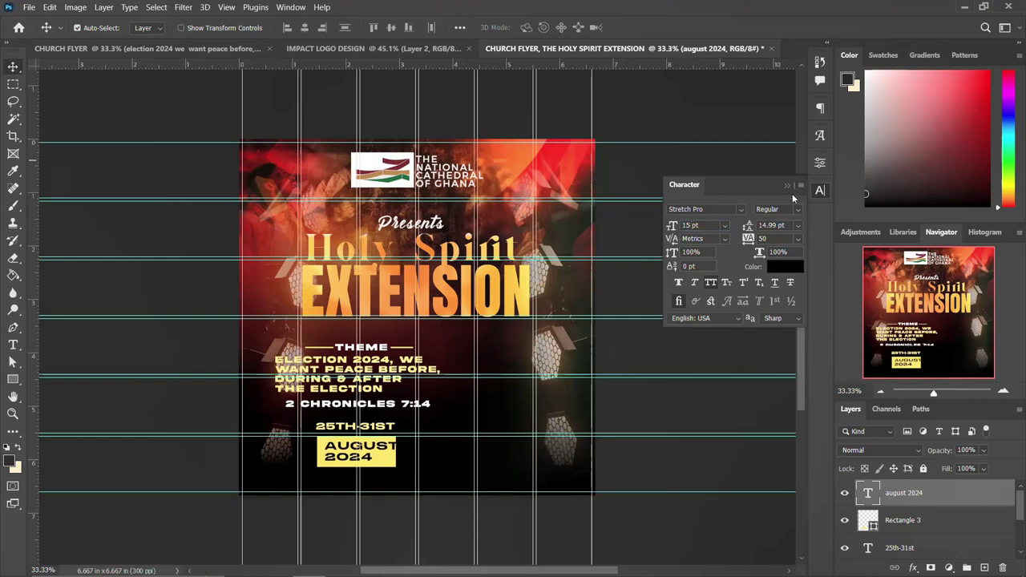
click(820, 191)
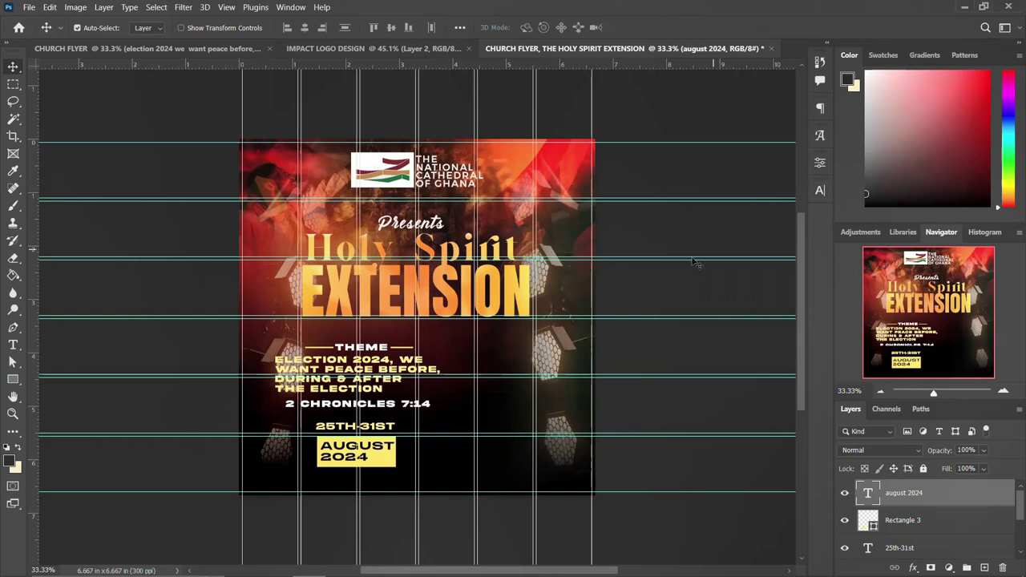
ctrl+click(903, 520)
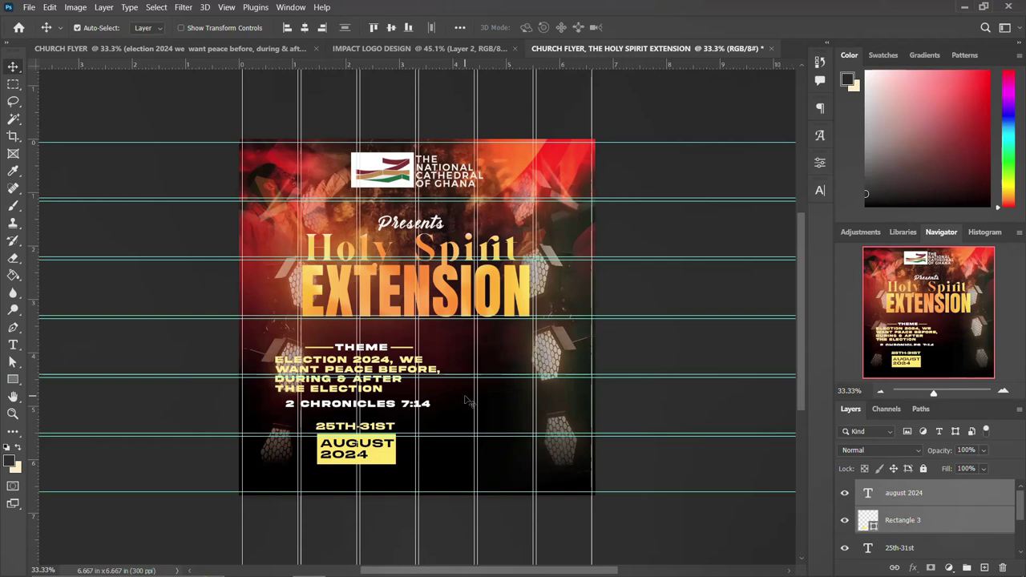
Group the 25TH-31ST, AUGUST 2024 and yellow box layers into a group named DATE.
ctrl+click(920, 550)
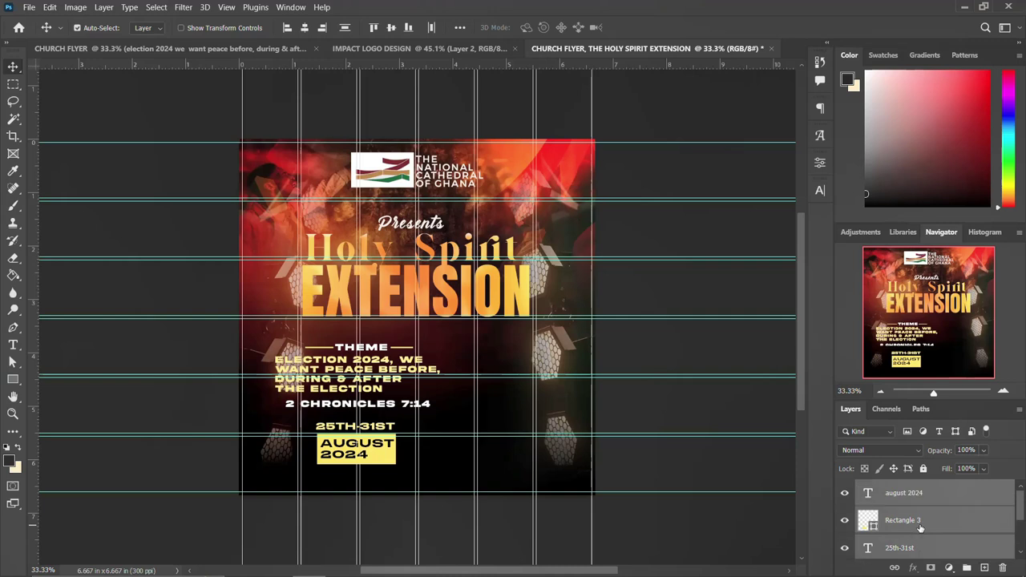
key(ctrl+g)
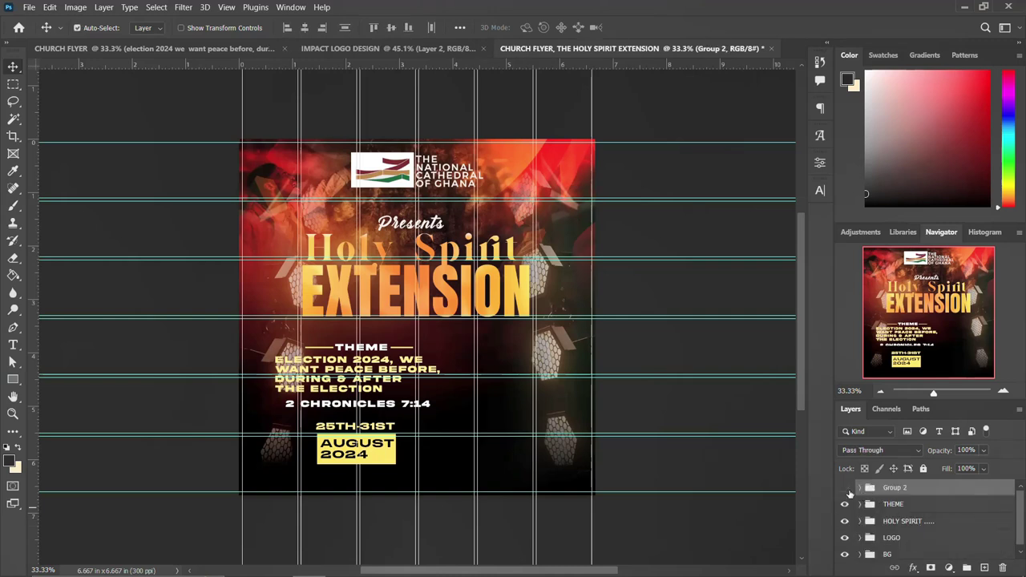
click(845, 487)
click(845, 488)
double_click(897, 488)
text(DATE)
key(Return)
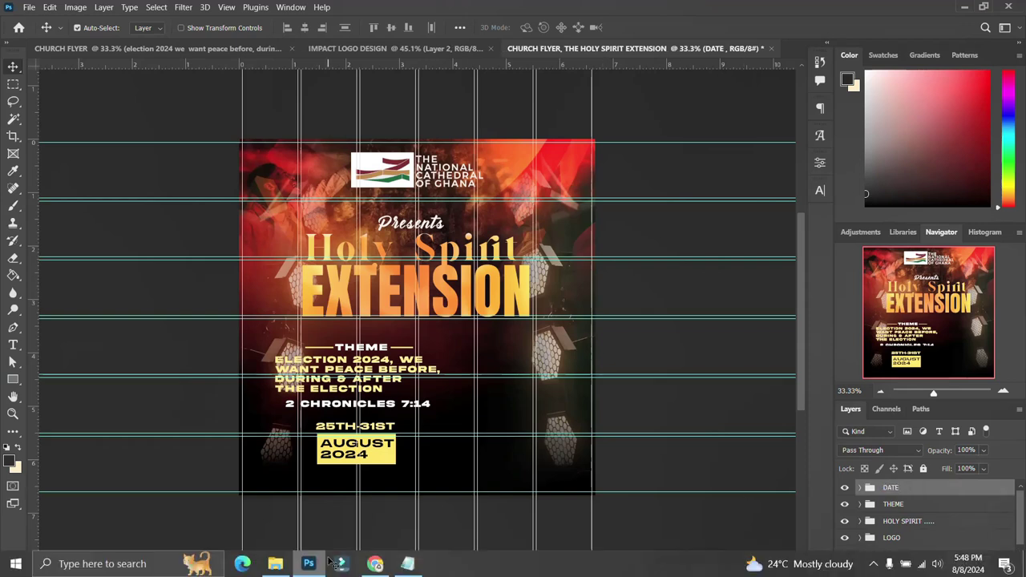
Copy the 6:30pm and 10:00pm times from the notes and paste them below the date box.
click(408, 565)
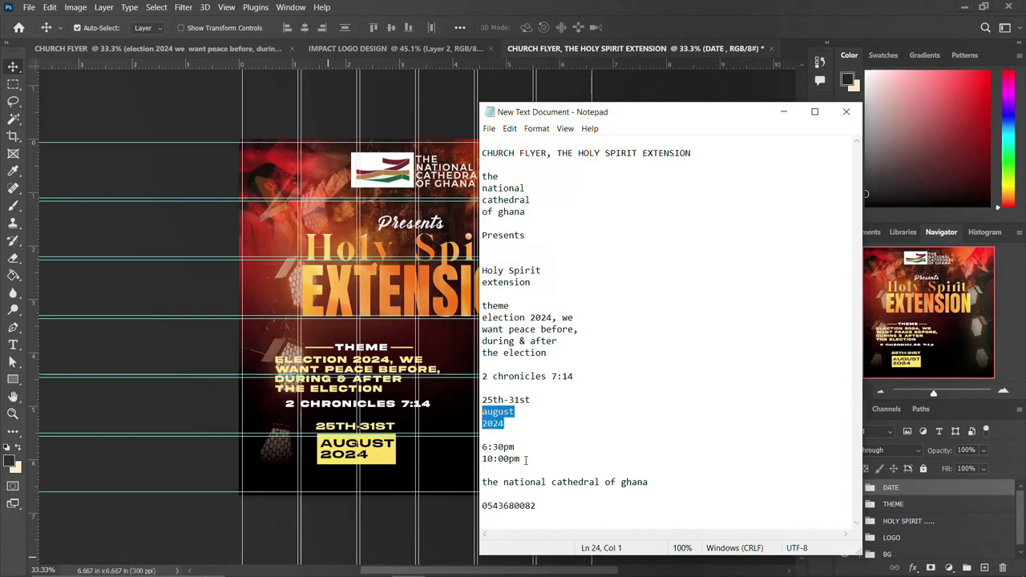
drag(526, 459, 470, 447)
key(ctrl+c)
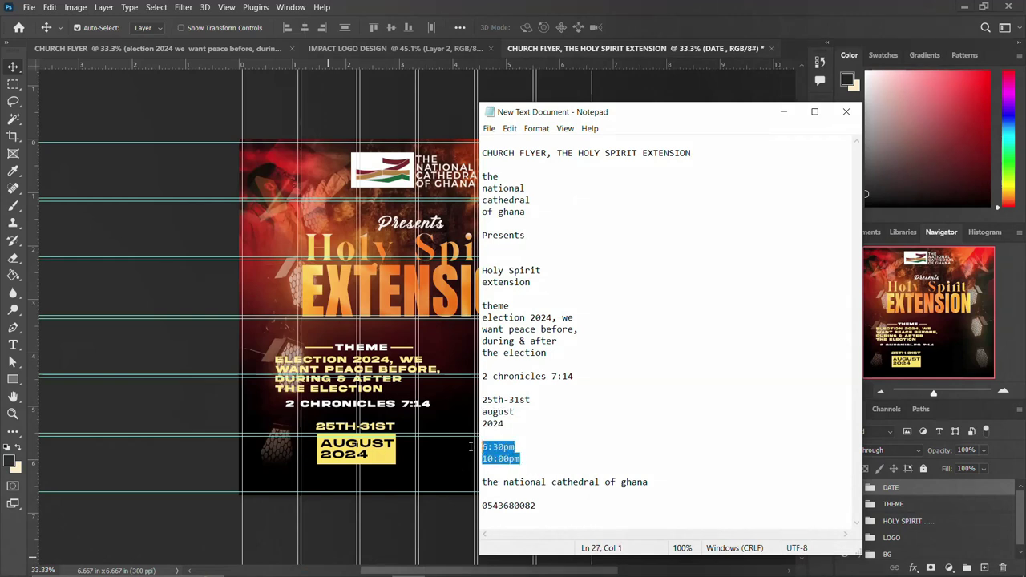
click(332, 468)
key(t)
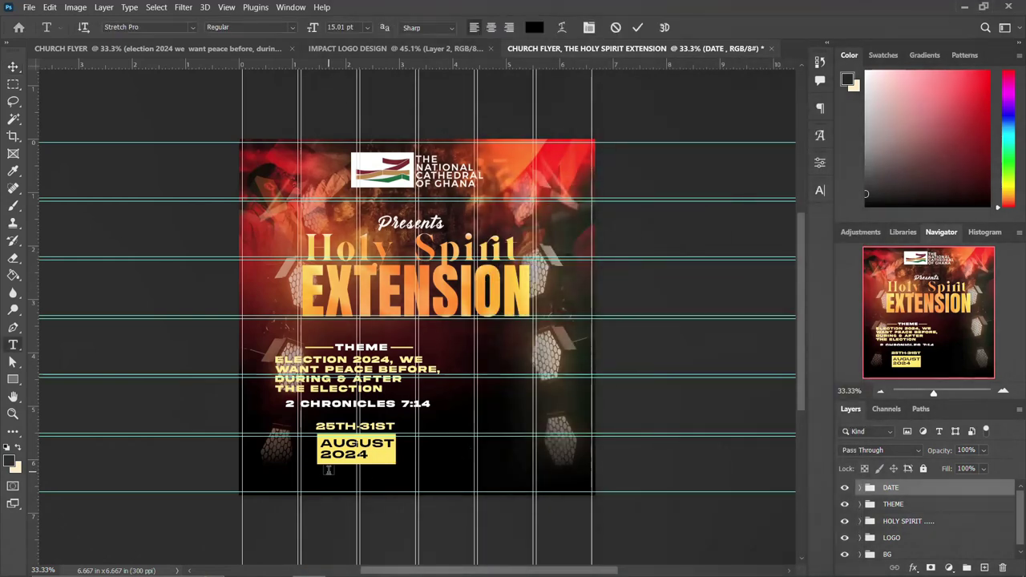
click(328, 471)
key(ctrl+v)
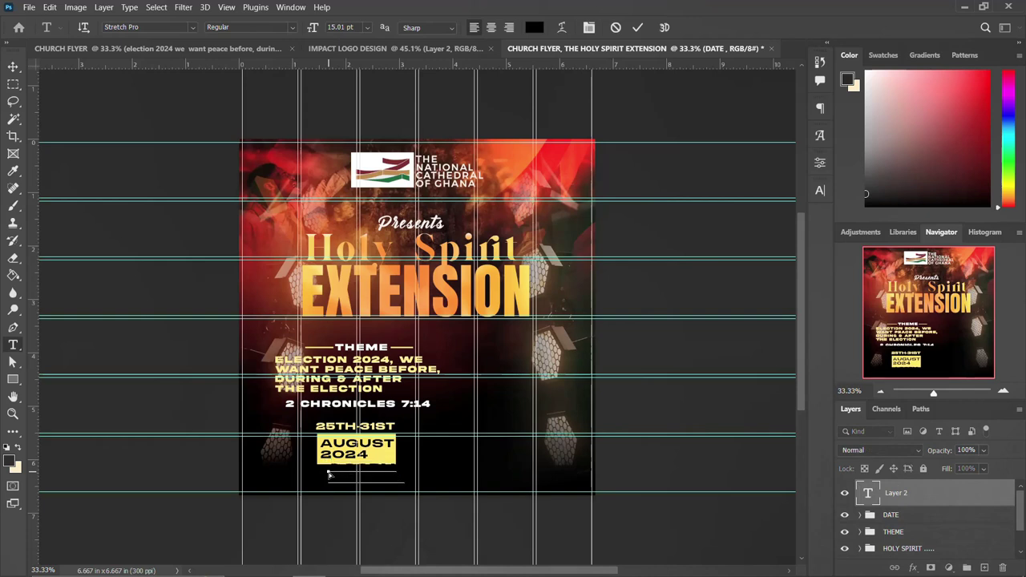
key(ctrl+Return)
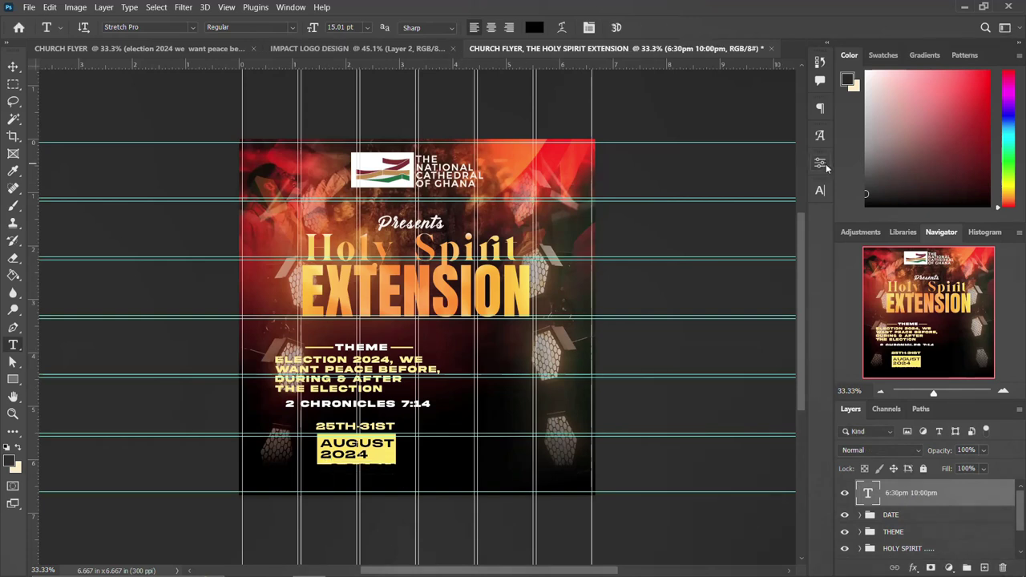
Colour the time text yellow (fee686), sampled from the flyer's yellow text.
click(820, 191)
click(774, 261)
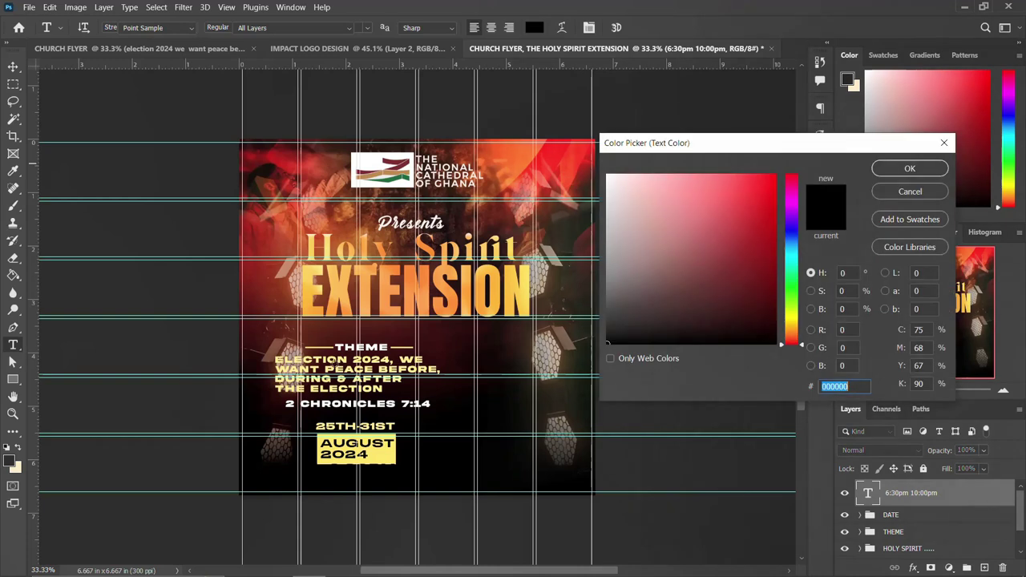
click(327, 368)
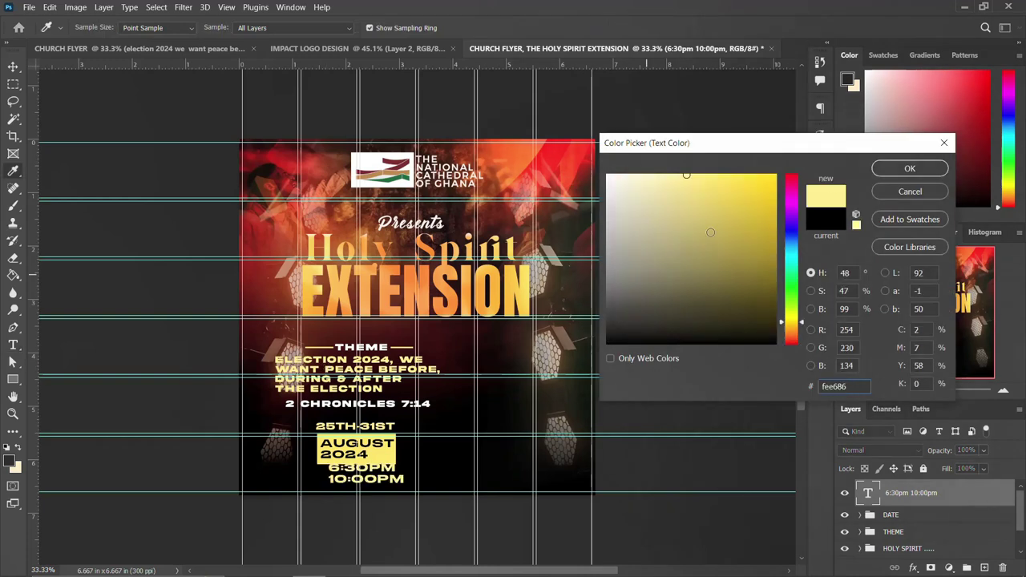
click(890, 170)
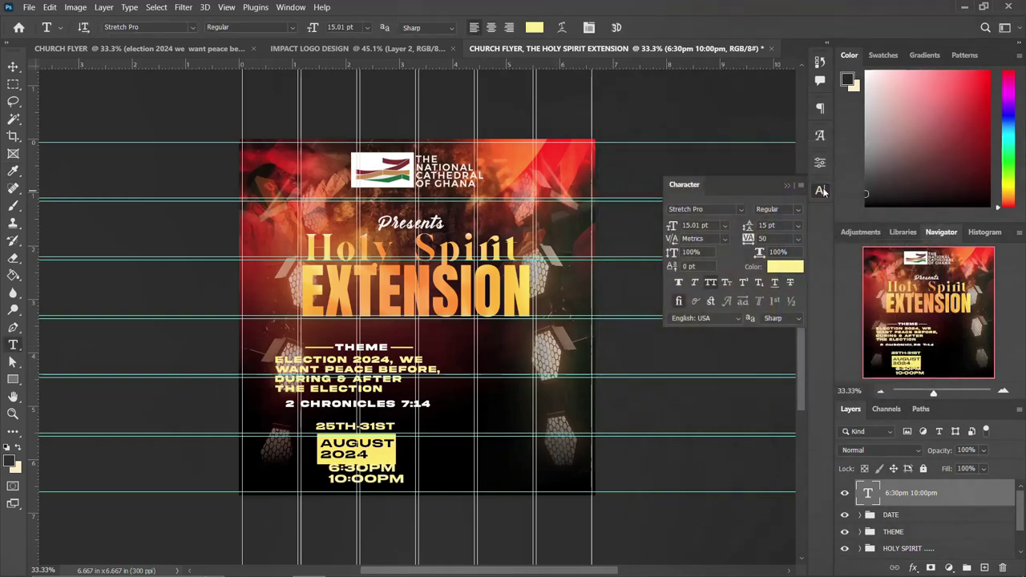
click(820, 196)
Scale the DATE group to about 79%, raise it slightly, and align the times beneath it.
click(914, 519)
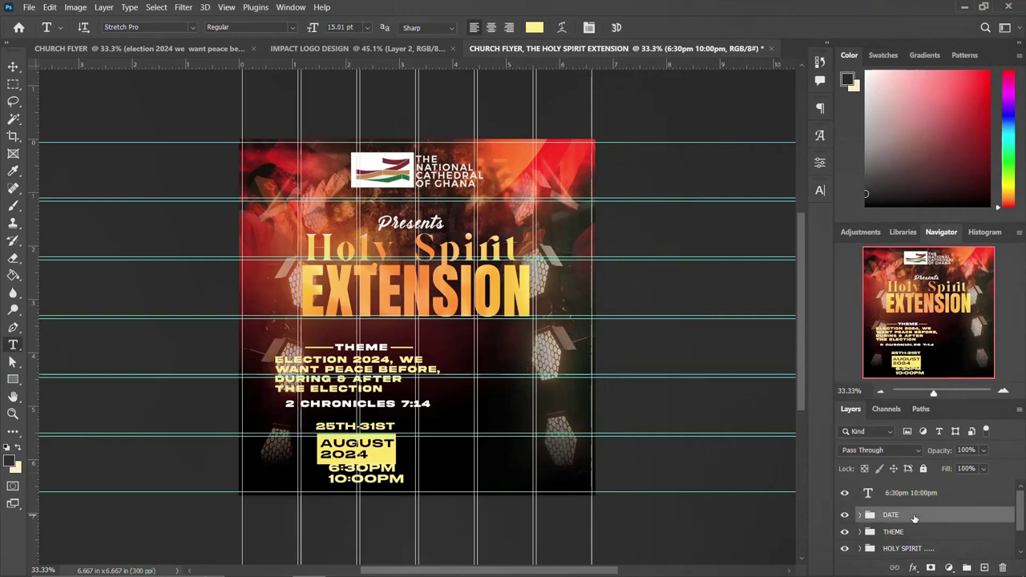
key(ctrl+t)
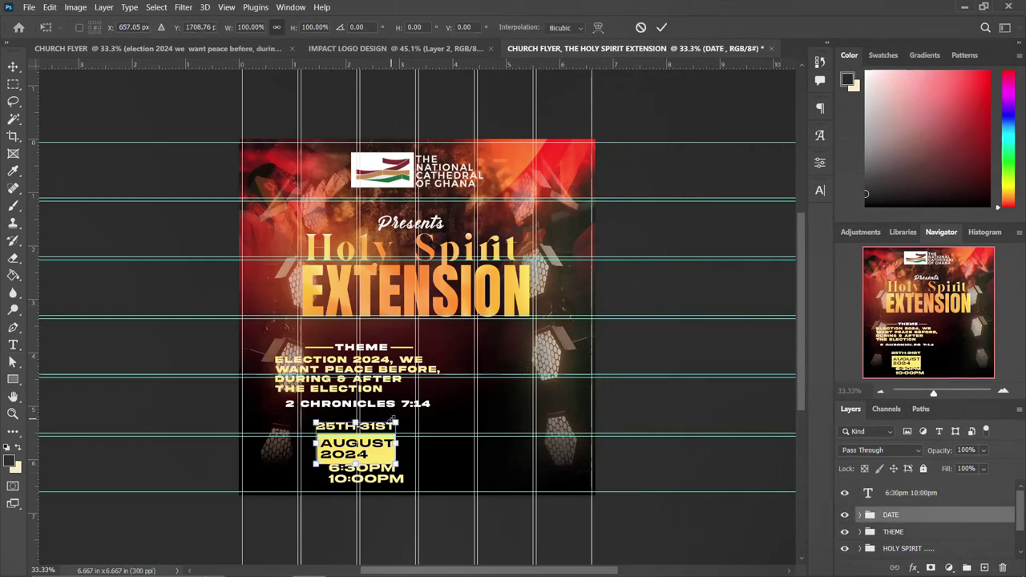
drag(396, 422, 387, 425)
key(shift+Up)
key(shift+Up)
key(shift+Up)
key(Up)
key(Up)
key(Up)
key(shift+Up)
key(shift+Up)
key(shift+Up)
key(Up)
key(Up)
key(Up)
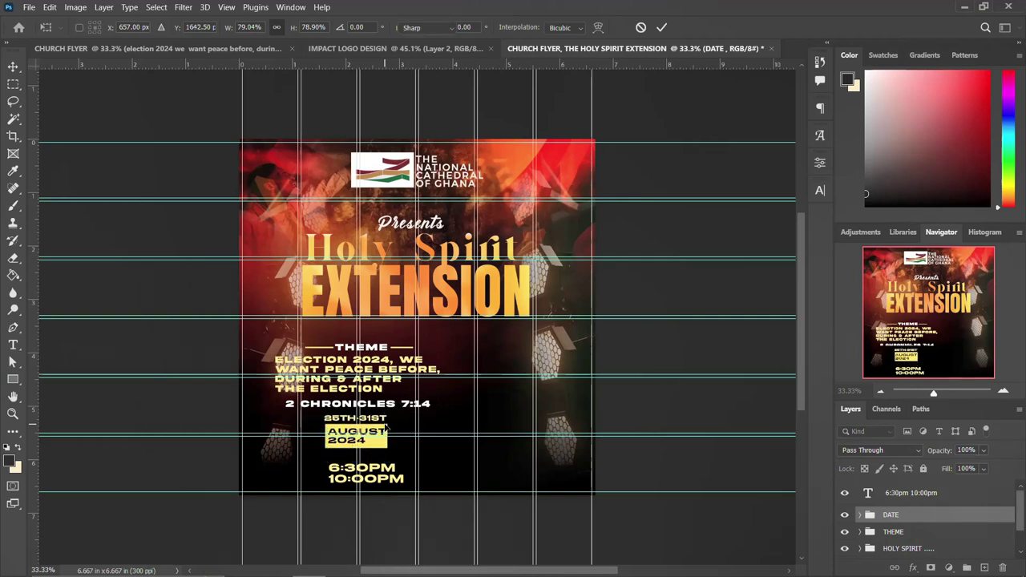
key(Return)
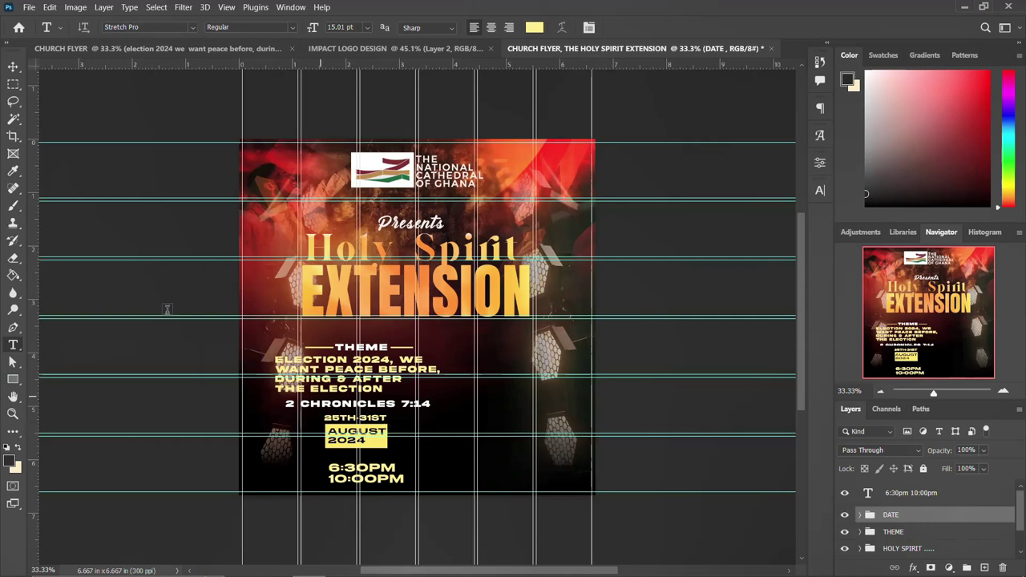
click(13, 66)
key(Down)
key(Down)
key(Down)
key(Down)
key(Down)
key(Down)
key(Down)
key(Down)
key(Down)
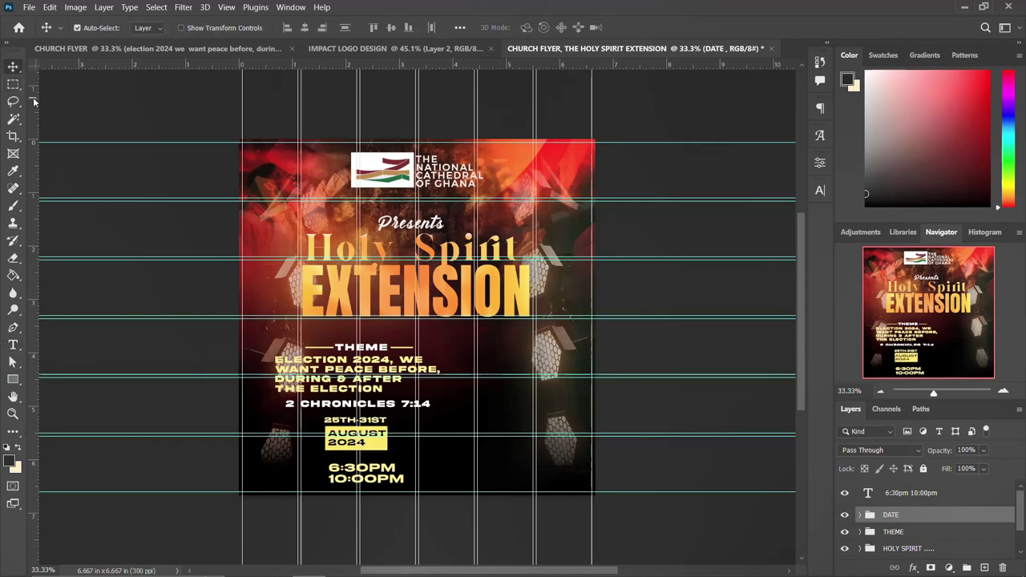
mouse_move(346, 481)
mouse_down()
mouse_move(339, 479)
mouse_move(350, 475)
mouse_up()
Nudge the 6:30PM 10:00PM time text up slightly beneath AUGUST 2024.
mouse_move(380, 566)
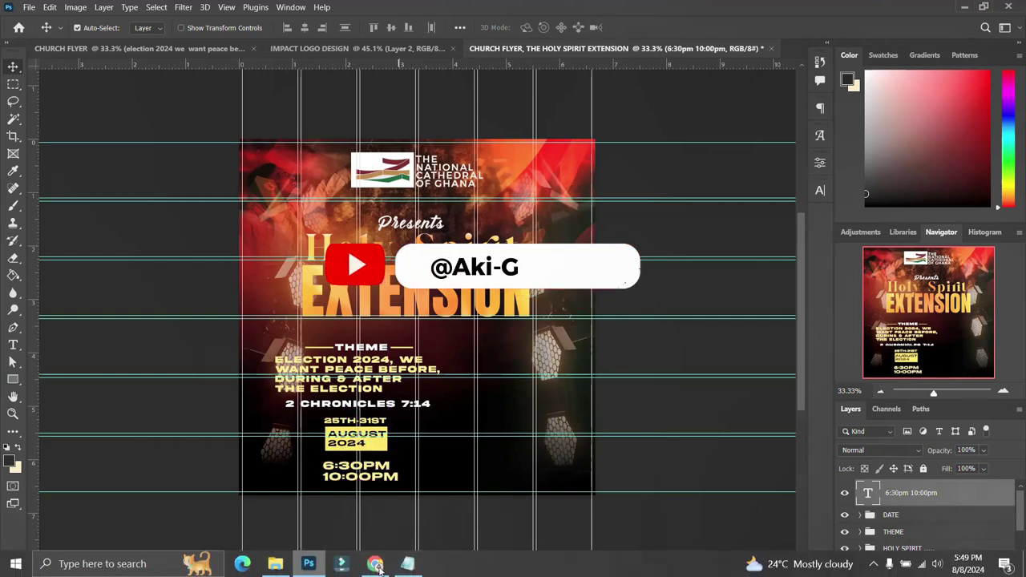
click(275, 564)
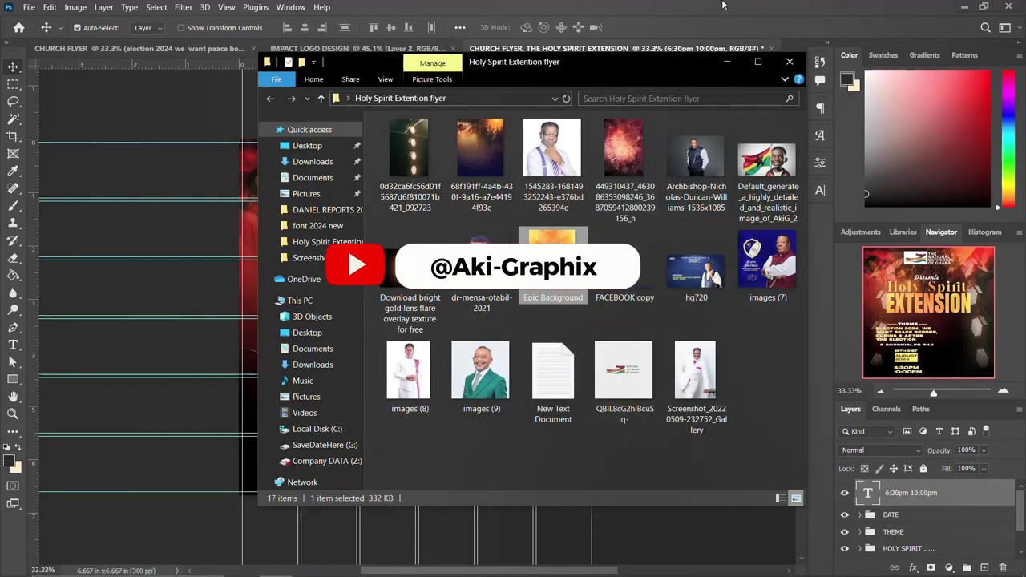
click(726, 61)
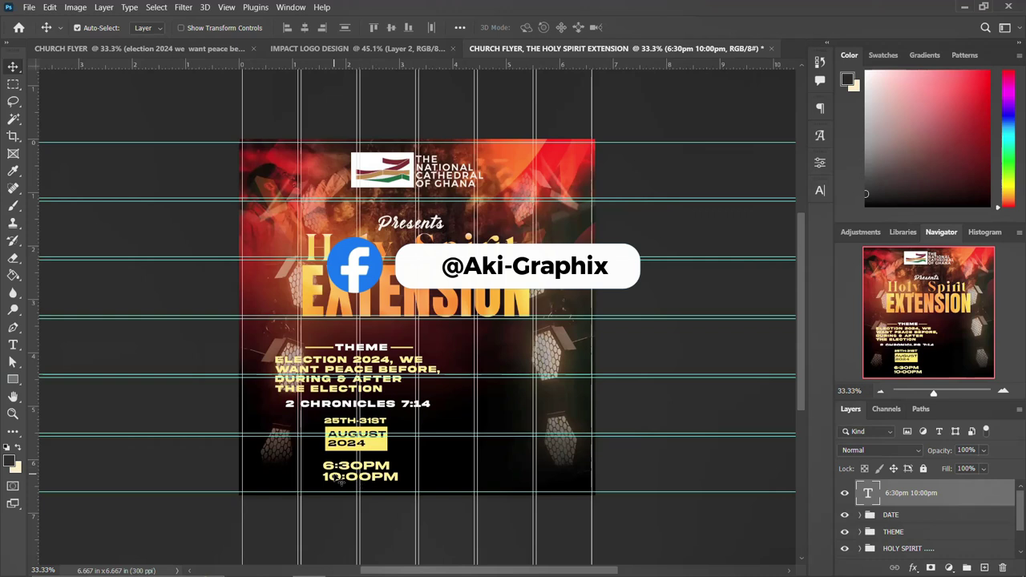
key(Up)
key(Up)
key(Up)
key(Up)
key(Up)
key(Up)
key(Up)
key(Up)
key(Up)
key(Up)
key(Up)
key(Up)
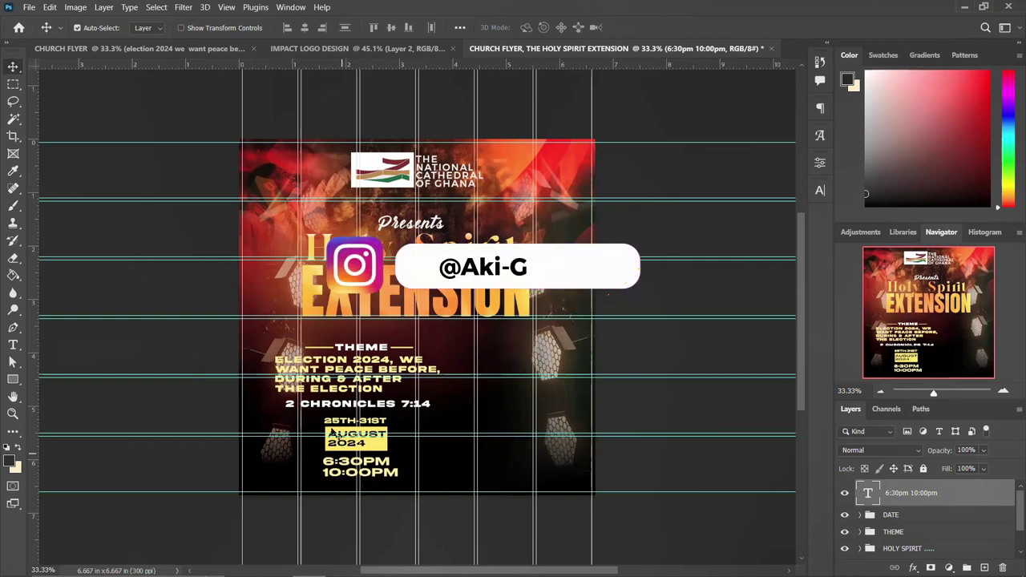
click(409, 565)
Copy the venue line and paste it into a duplicate of the time text.
drag(654, 482, 463, 482)
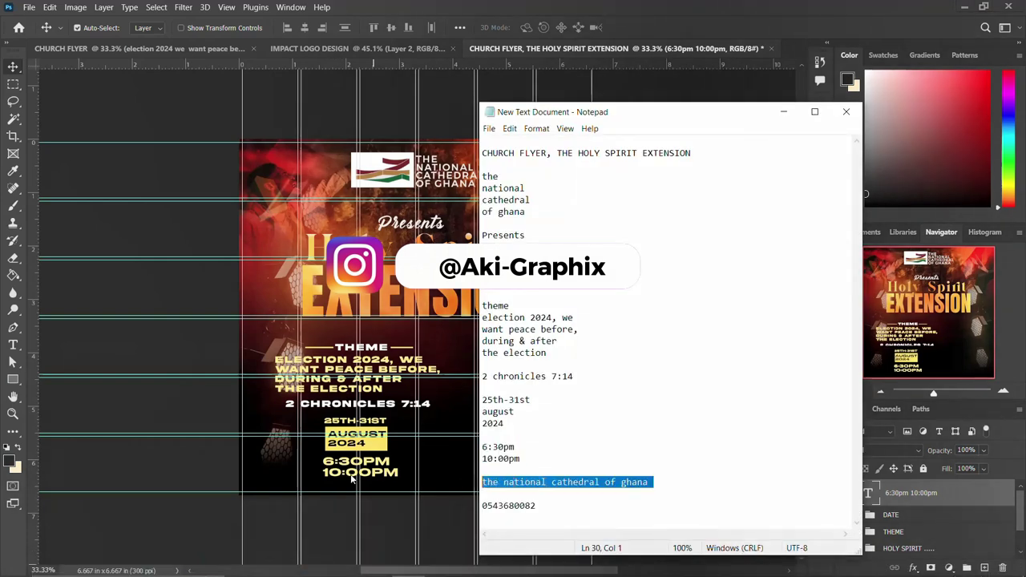
click(394, 473)
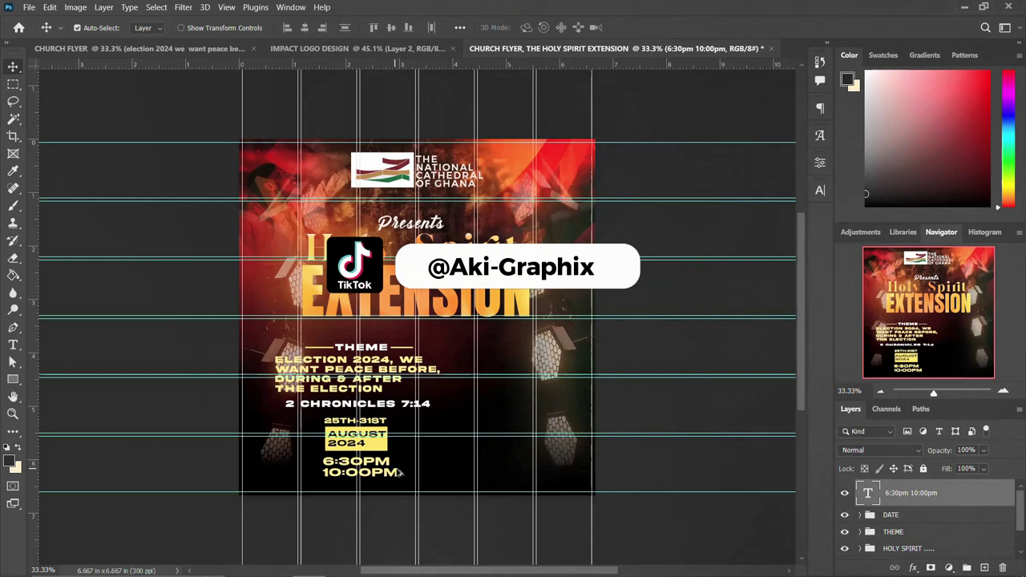
drag(378, 475, 457, 475)
double_click(457, 475)
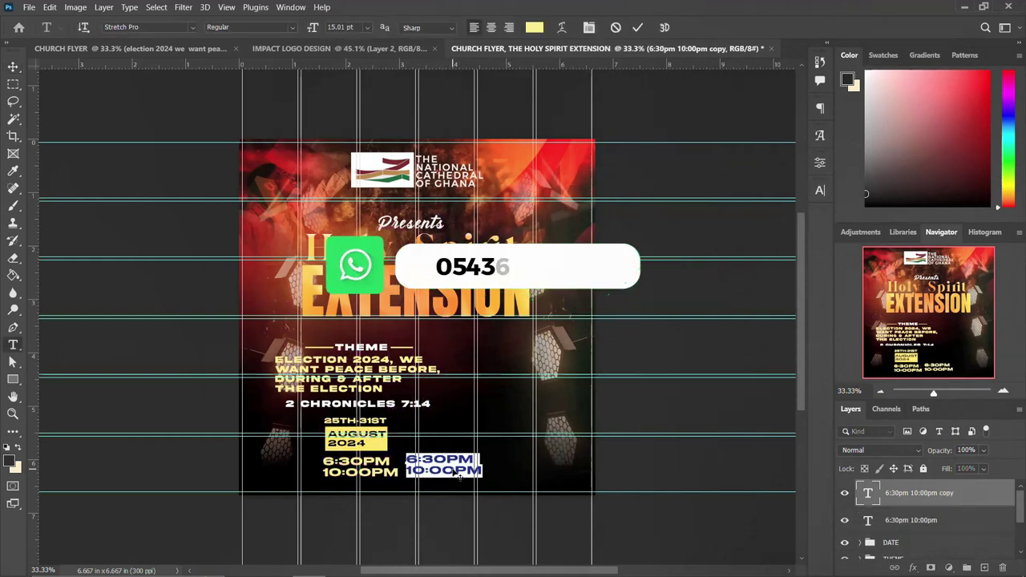
key(ctrl+v)
key(ctrl+Return)
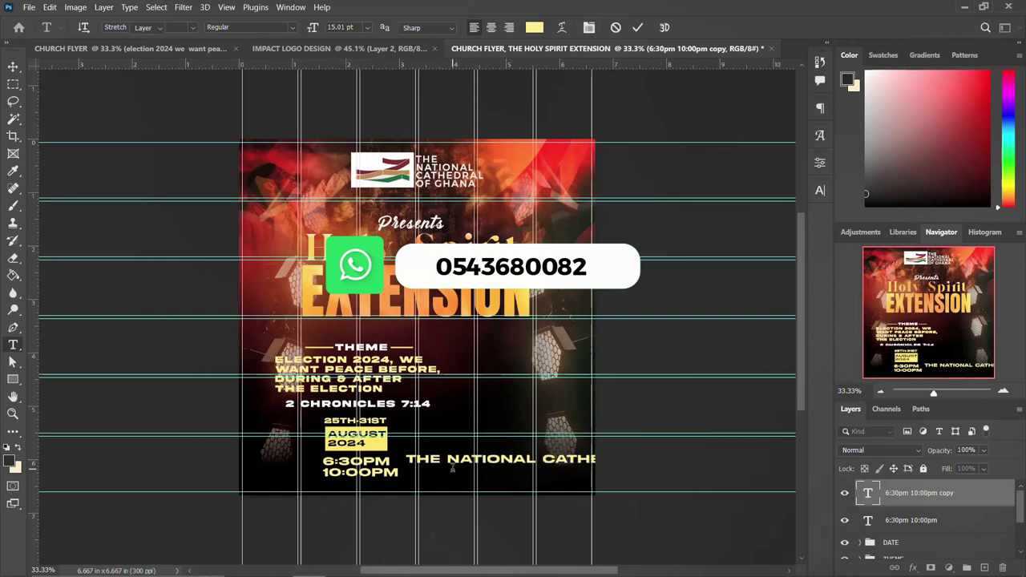
key(v)
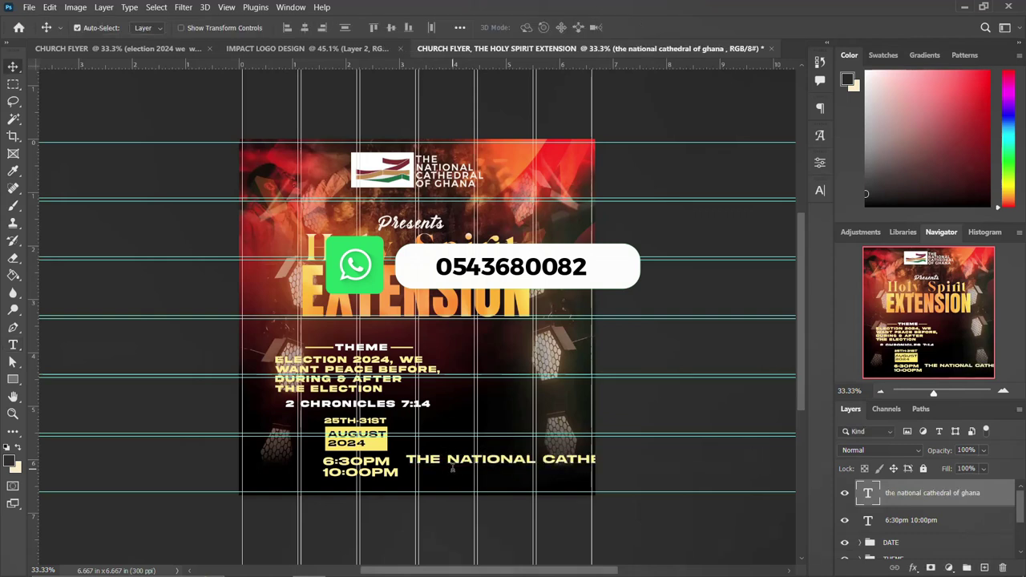
Break the venue into three lines: THE NATIONAL / CATHEDRAL / OF GHANA.
double_click(543, 459)
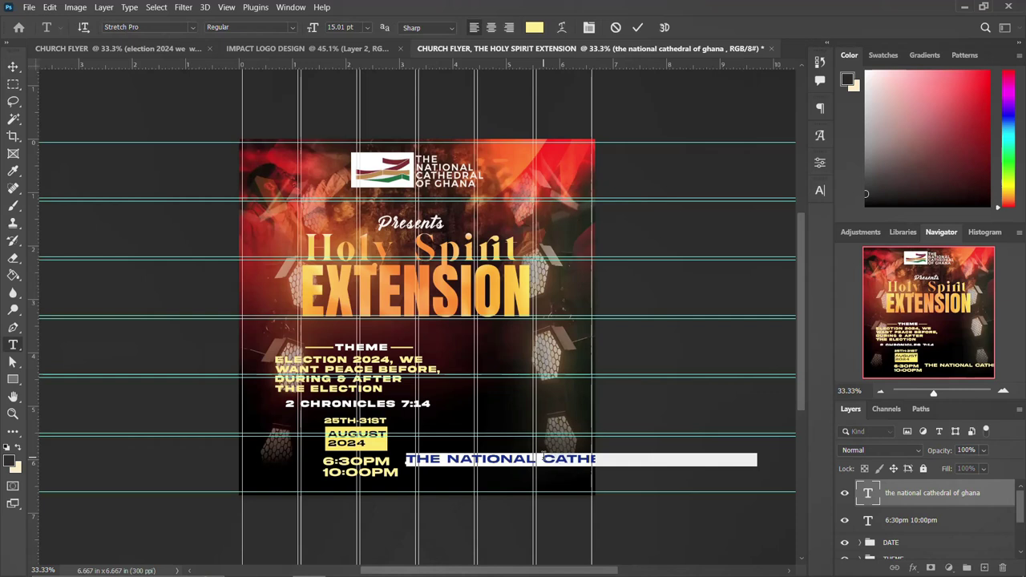
click(543, 459)
key(Return)
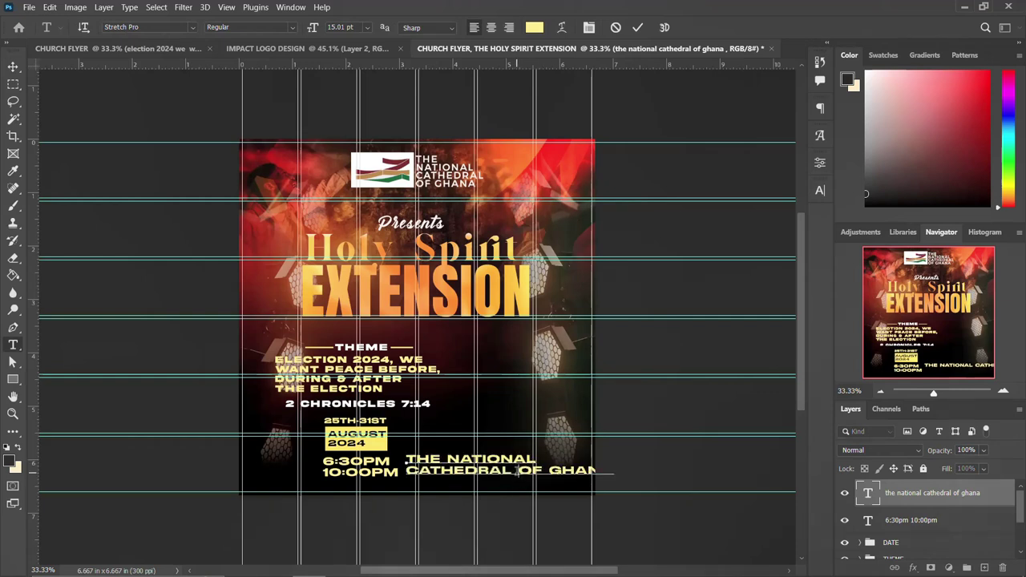
click(516, 473)
key(Return)
key(ctrl+Return)
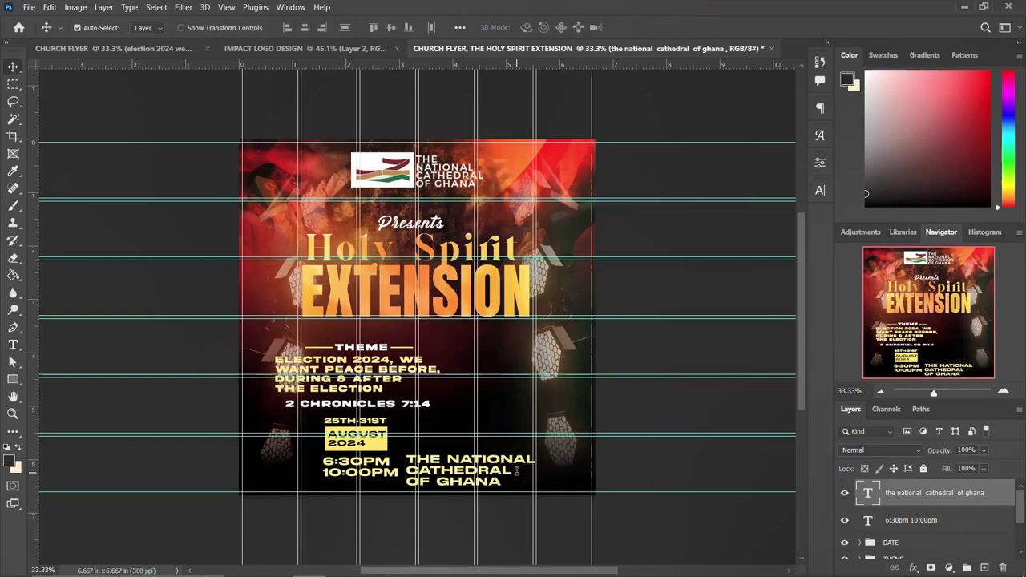
Shrink the venue text to about 56%, then select the DATE and THEME groups.
key(ctrl+t)
drag(542, 454, 355, 486)
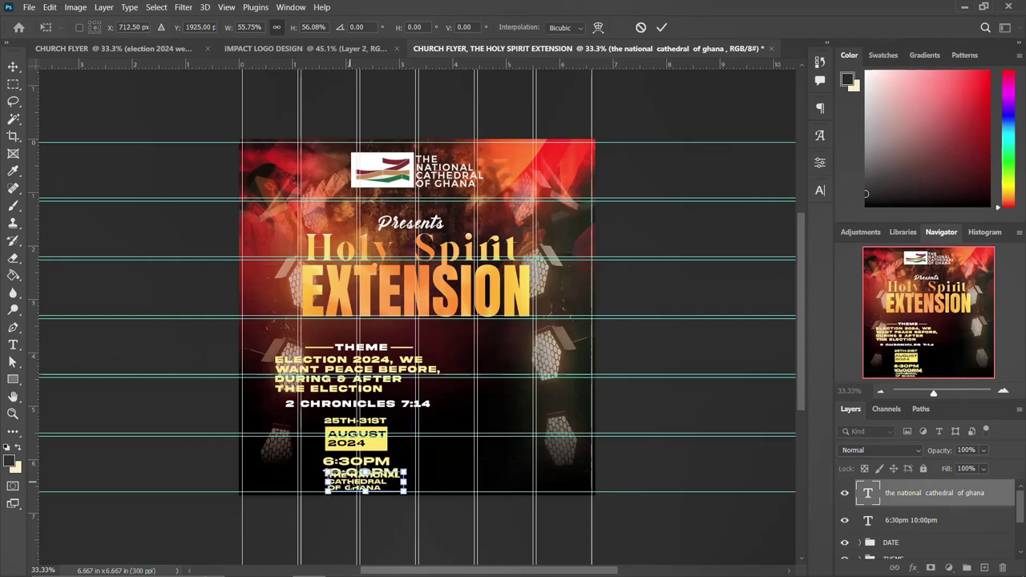
key(Return)
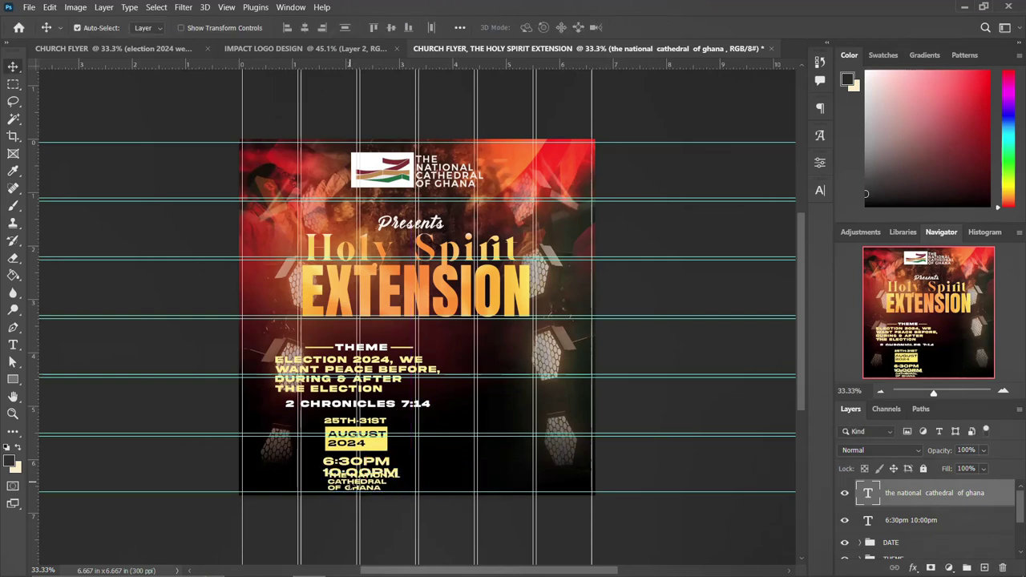
click(885, 543)
scroll(890, 537, down, 1)
shift+click(898, 532)
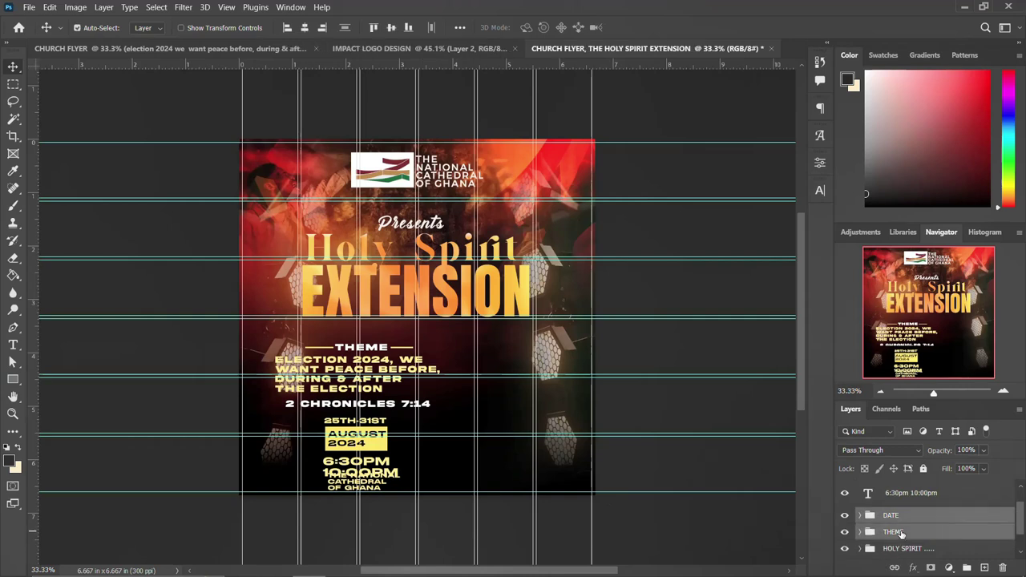
Nudge the THEME and DATE groups up three steps and the time text up one.
key(Up)
key(Up)
key(Up)
key(Up)
key(Up)
key(Up)
key(Up)
key(Up)
key(Up)
key(Up)
key(Up)
key(Up)
key(Up)
key(Up)
key(Up)
key(Up)
key(Up)
key(Up)
key(Up)
key(Up)
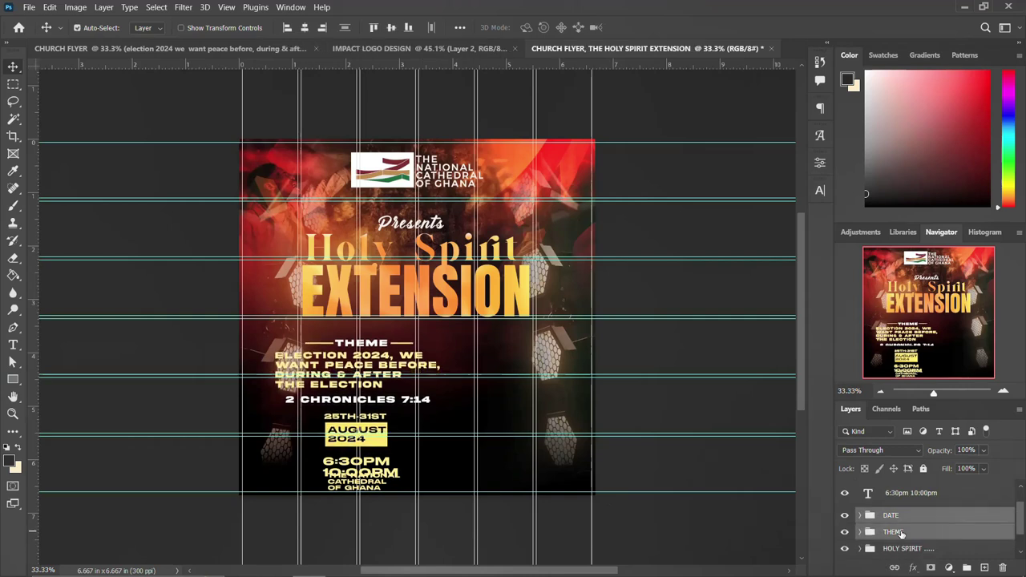
key(Up)
key(Up)
key(Up)
key(Up)
key(Up)
key(Up)
key(Up)
key(Up)
key(Up)
key(Up)
key(Up)
key(Up)
key(Up)
key(Up)
key(Up)
key(Up)
key(Up)
key(Up)
key(Up)
key(Up)
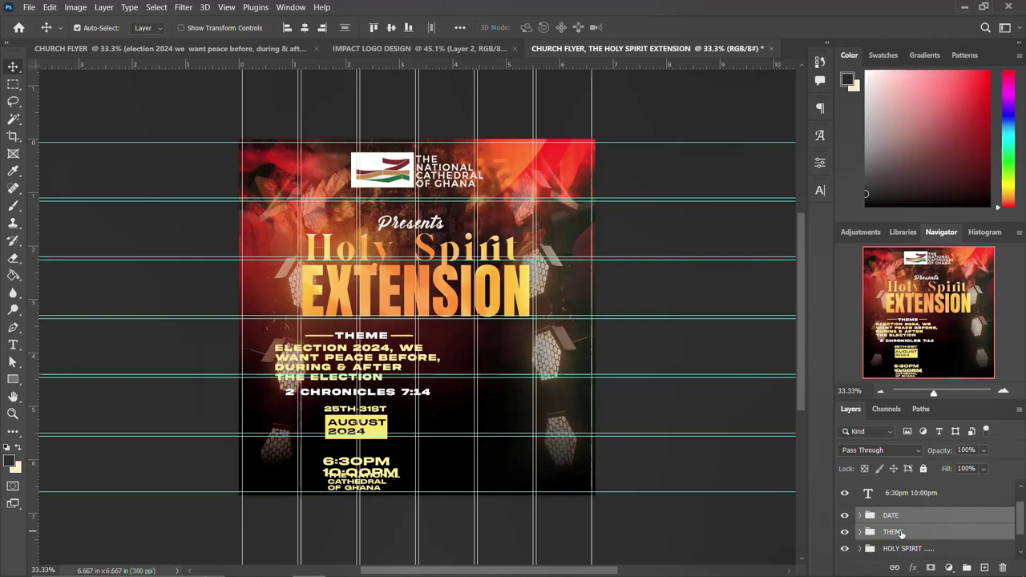
key(Up)
click(388, 458)
key(Up)
key(Up)
key(Up)
key(Up)
key(Up)
key(Up)
key(Up)
key(Up)
key(Up)
key(Up)
key(Up)
key(Up)
key(Up)
key(Up)
key(Up)
key(Up)
key(Up)
key(Up)
key(Up)
key(Up)
key(Up)
key(Up)
key(Up)
key(Up)
key(Up)
key(Up)
key(Up)
key(Up)
key(Up)
key(Up)
key(Up)
key(Up)
key(Up)
key(Up)
key(Up)
key(Up)
key(Up)
key(Up)
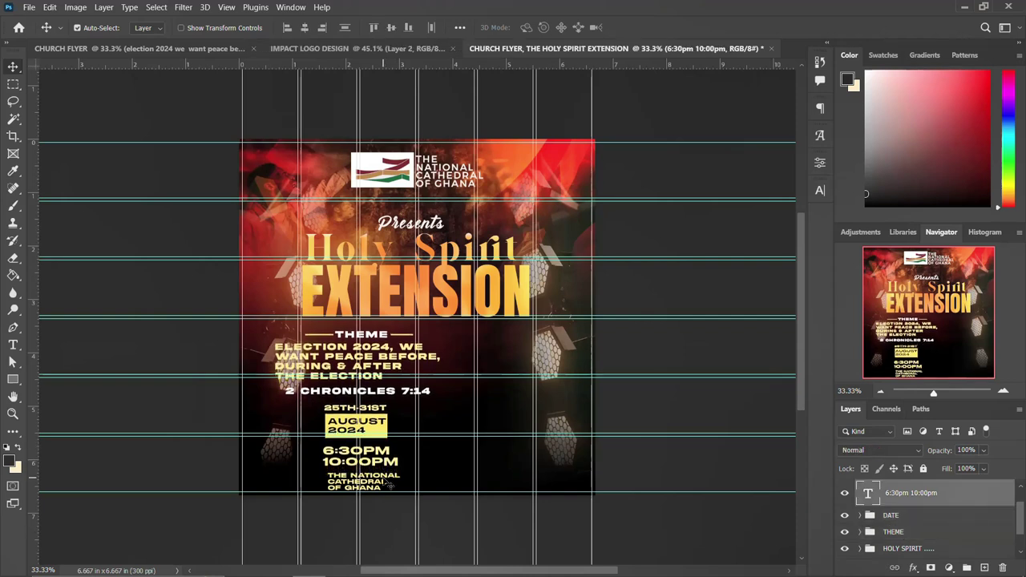
Keep the venue text at its original size and shift it slightly left.
click(389, 483)
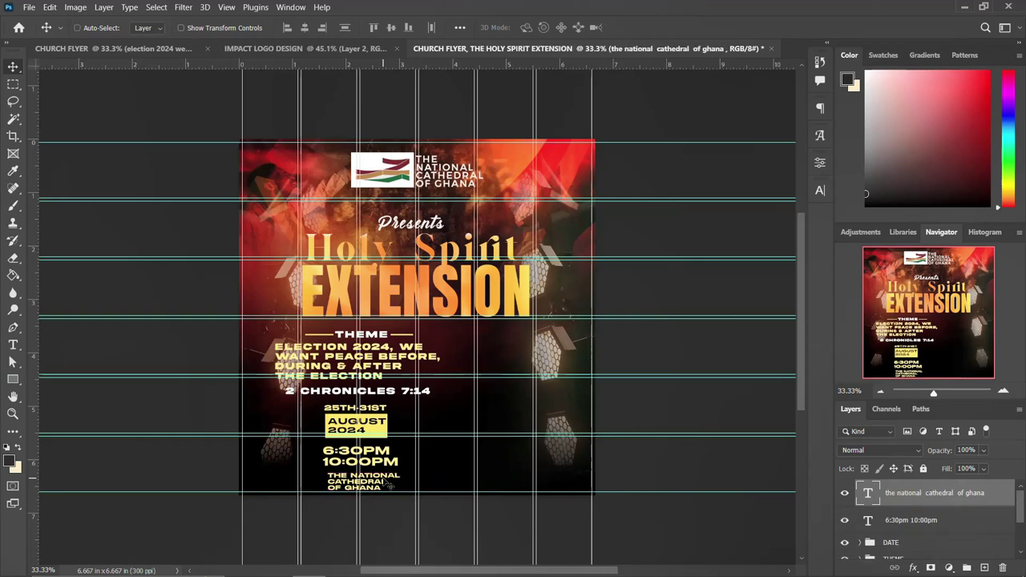
key(ctrl+t)
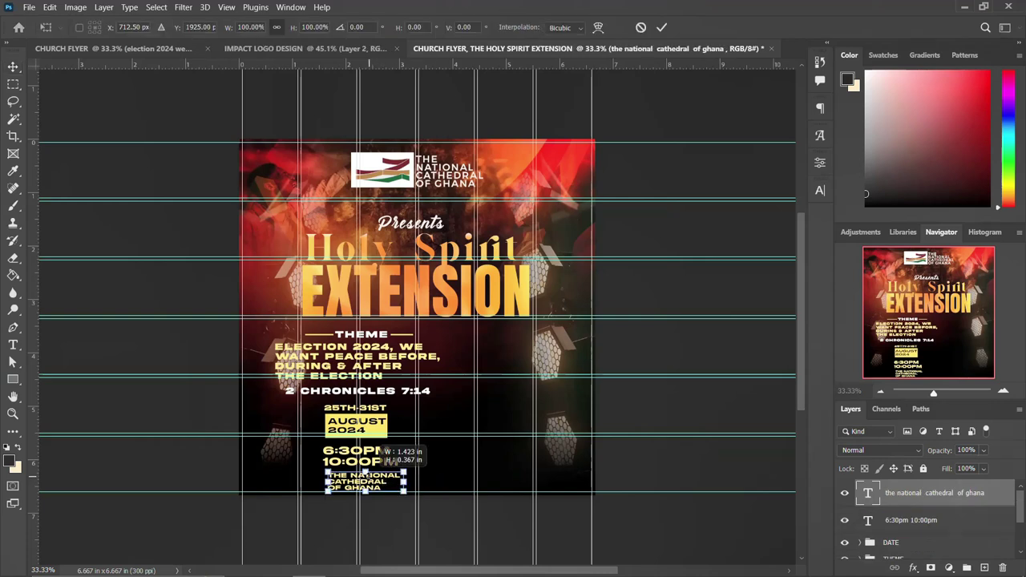
drag(406, 472, 417, 466)
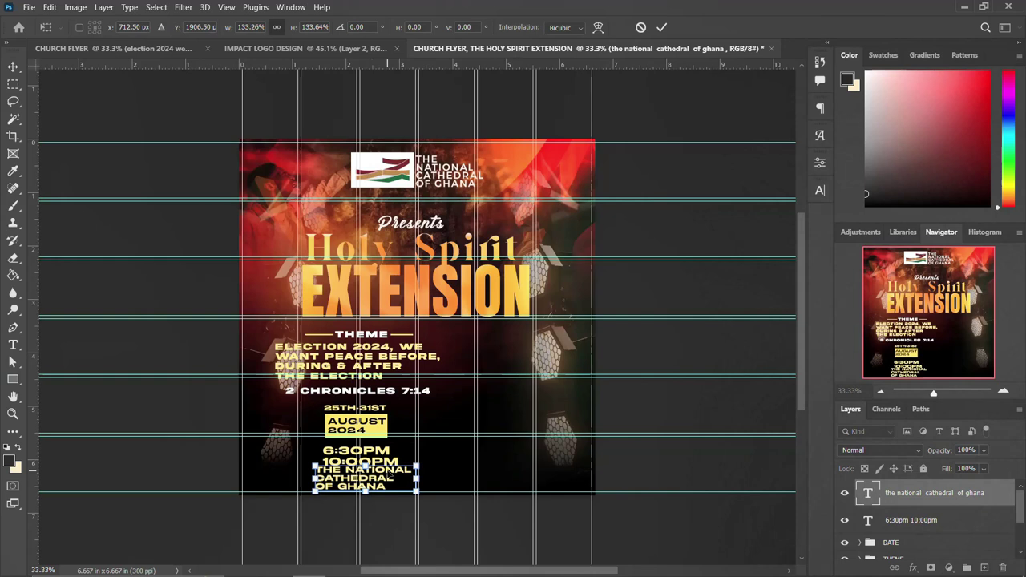
key(ctrl+z)
drag(373, 478, 366, 474)
key(Return)
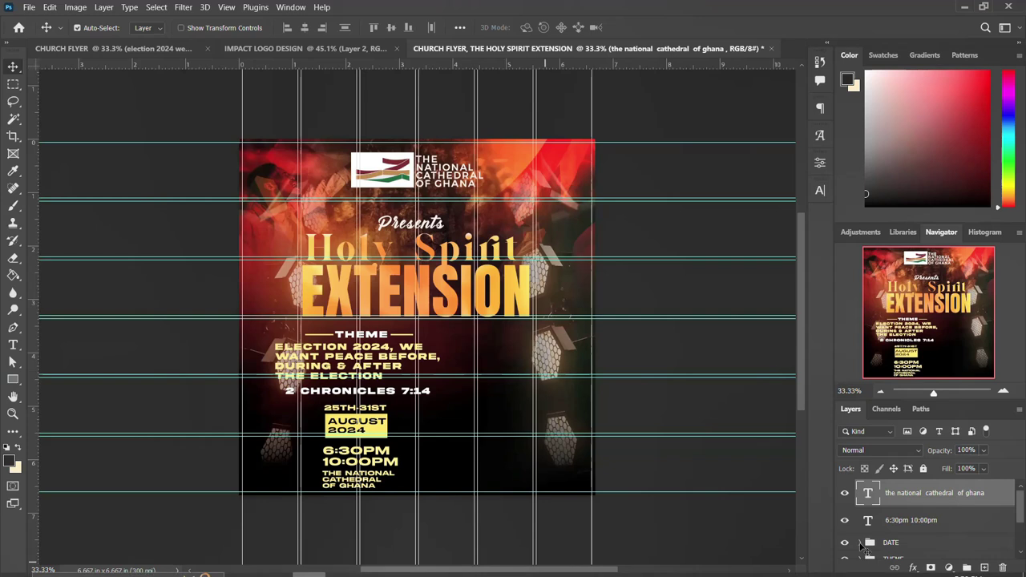
Put the times text layer into its own group named TIME.
shift+click(913, 523)
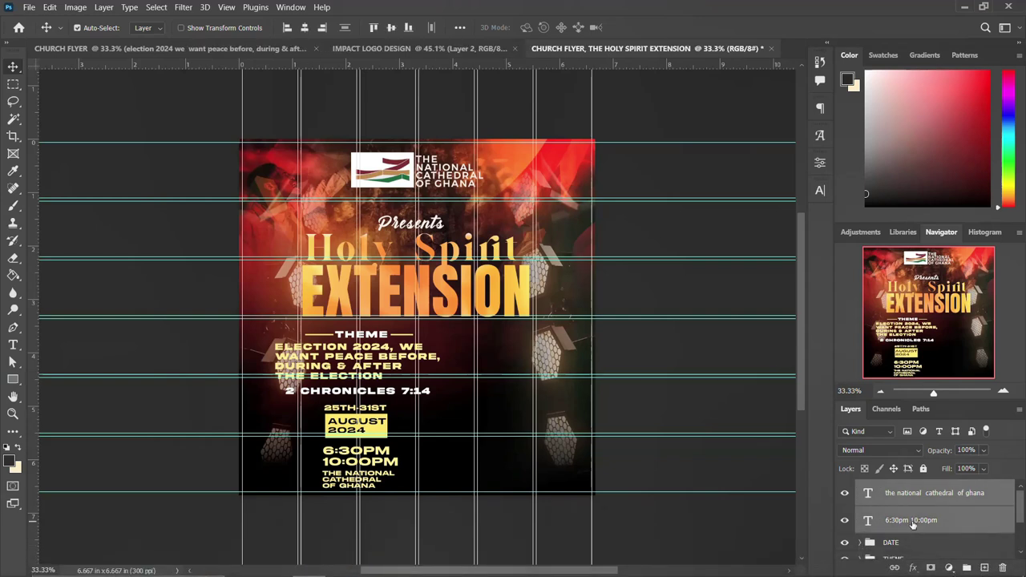
click(913, 523)
key(ctrl+g)
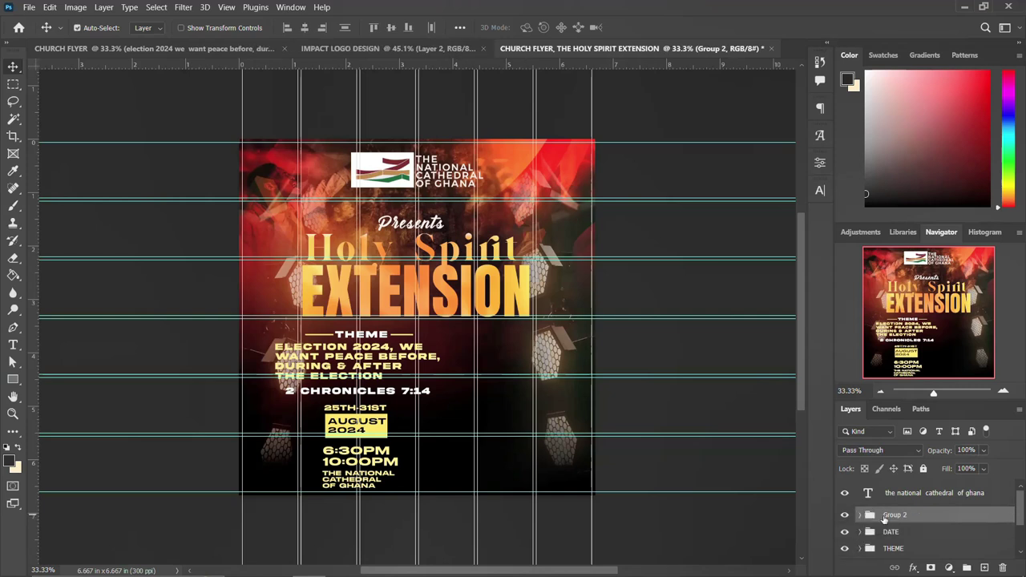
double_click(893, 516)
text(TIME)
key(Return)
Group the venue text as LOCATION, then switch to the CHURCH FLYER photo document.
click(904, 493)
key(ctrl+g)
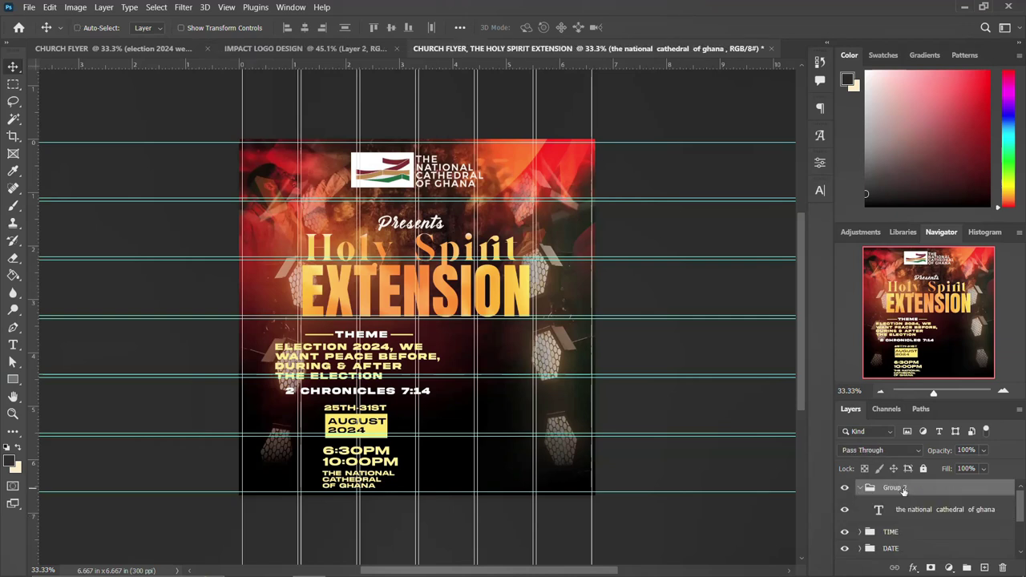
click(860, 489)
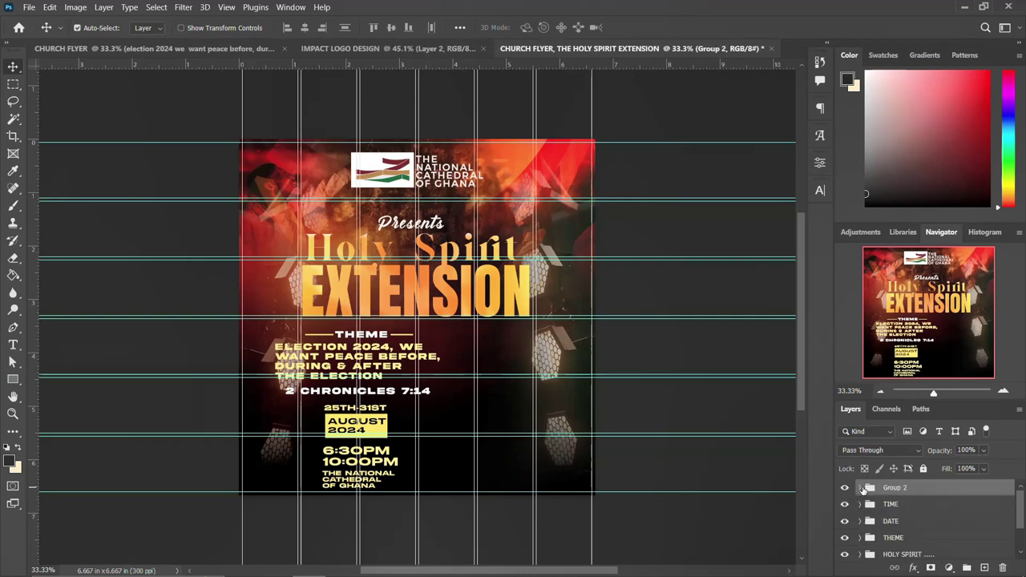
double_click(896, 488)
key(BackSpace)
key(Return)
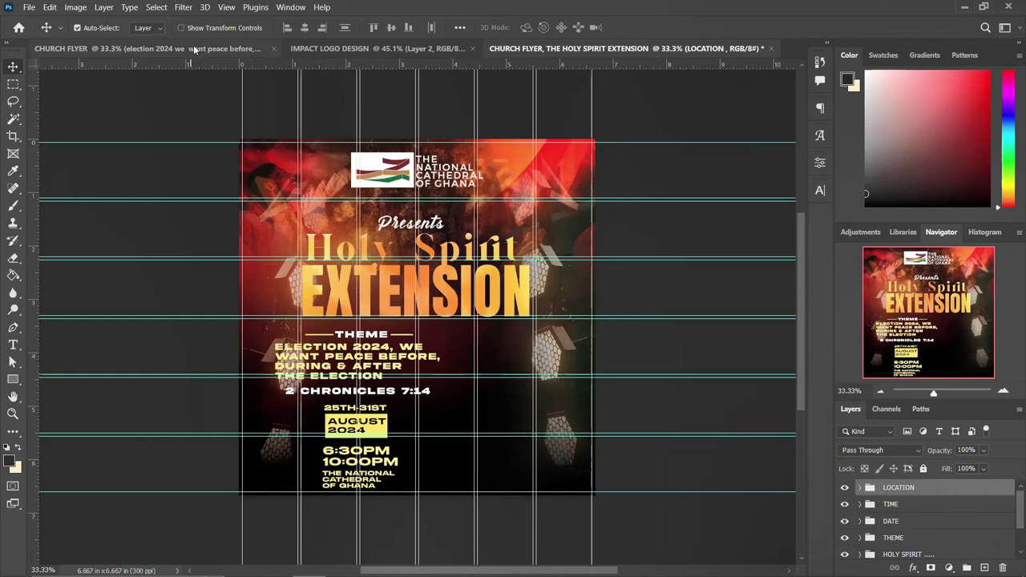
click(154, 48)
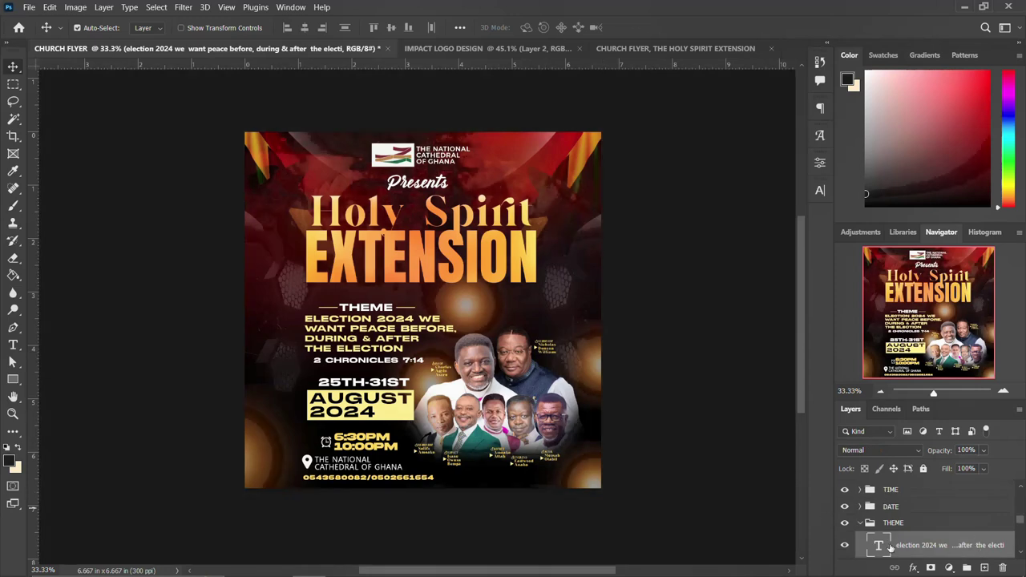
Duplicate the NAMES & IMAGES group and convert the copy into a smart object.
scroll(911, 554, down, 5)
scroll(896, 544, up, 5)
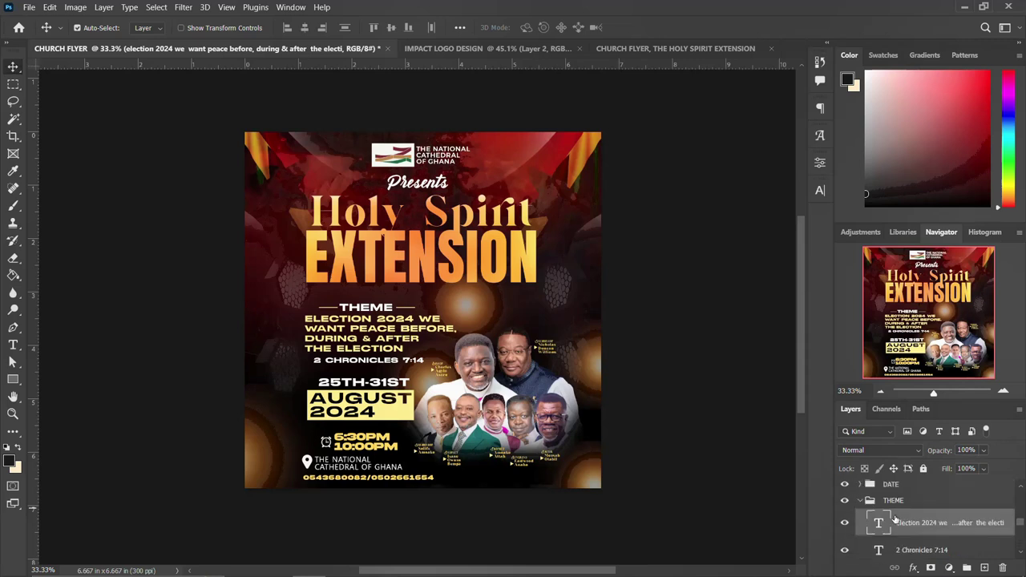
scroll(896, 519, up, 1)
scroll(882, 521, up, 2)
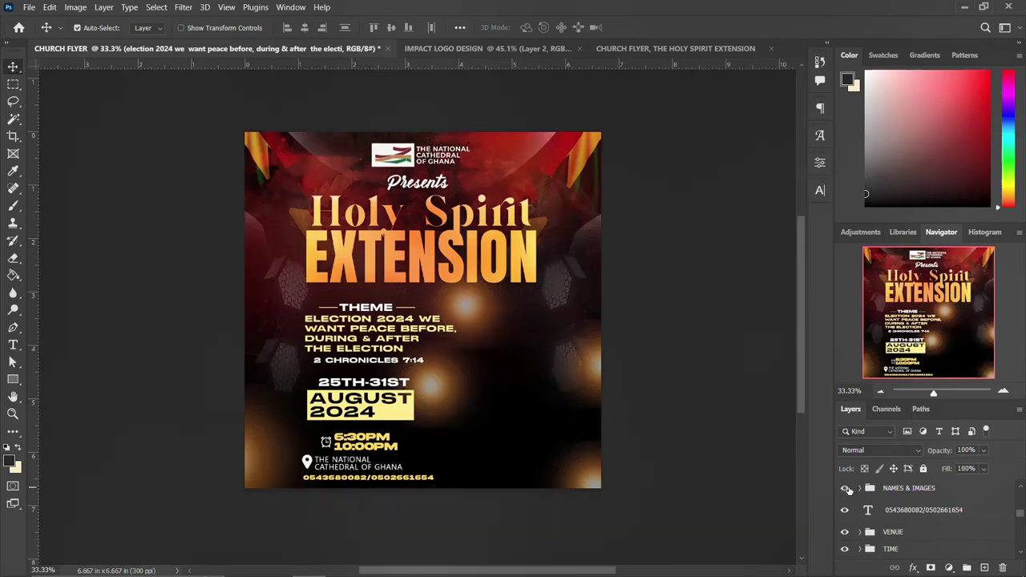
click(845, 488)
click(906, 489)
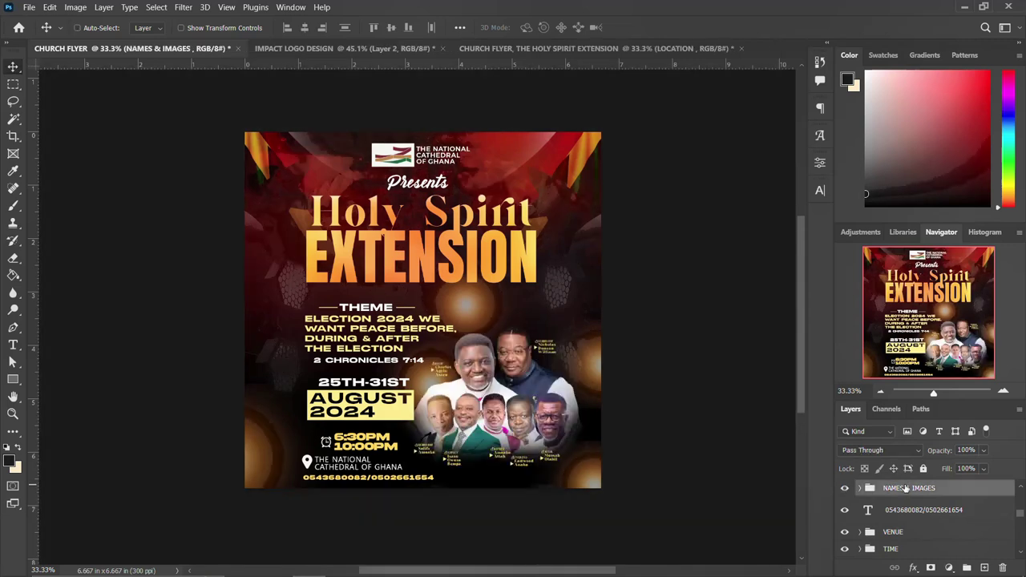
key(ctrl+j)
right_click(904, 487)
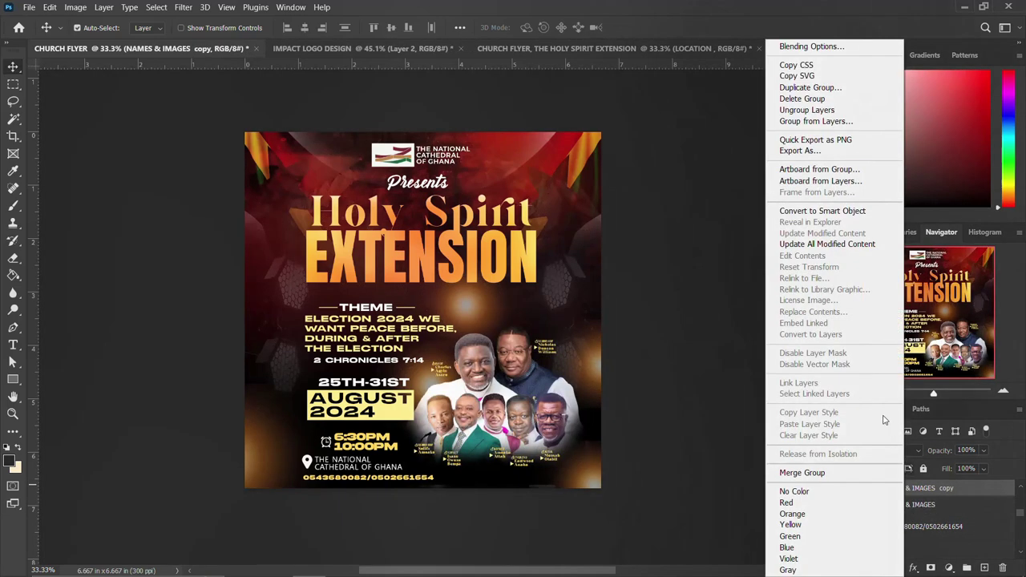
click(823, 211)
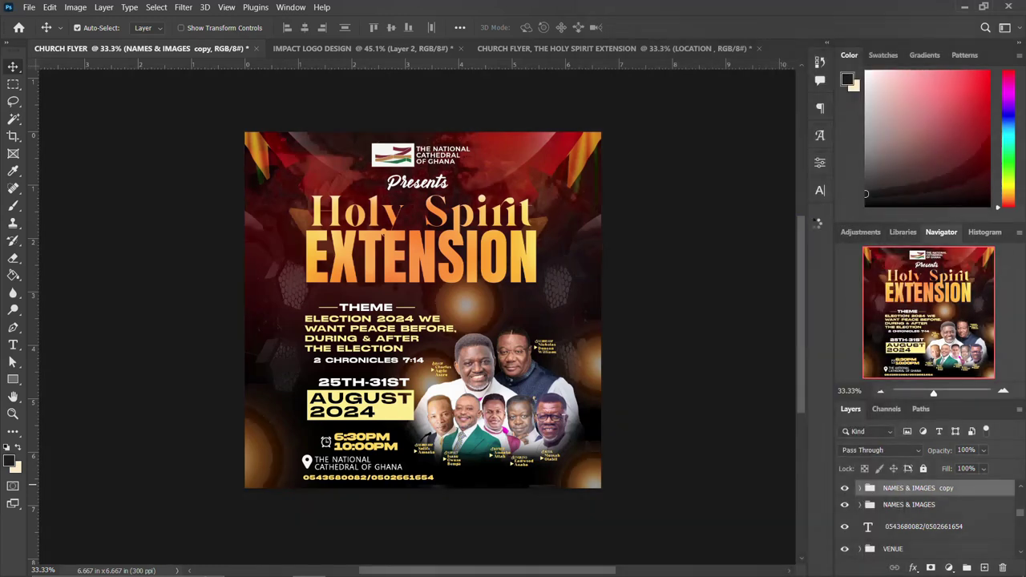
Select the gold lens flare texture layer and look through the layer stack.
click(499, 416)
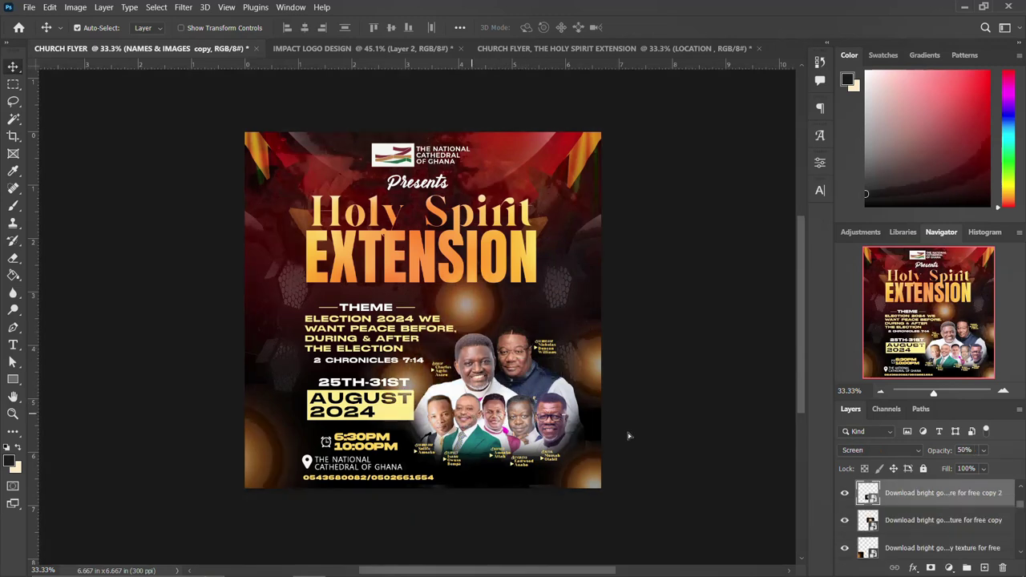
scroll(909, 513, down, 3)
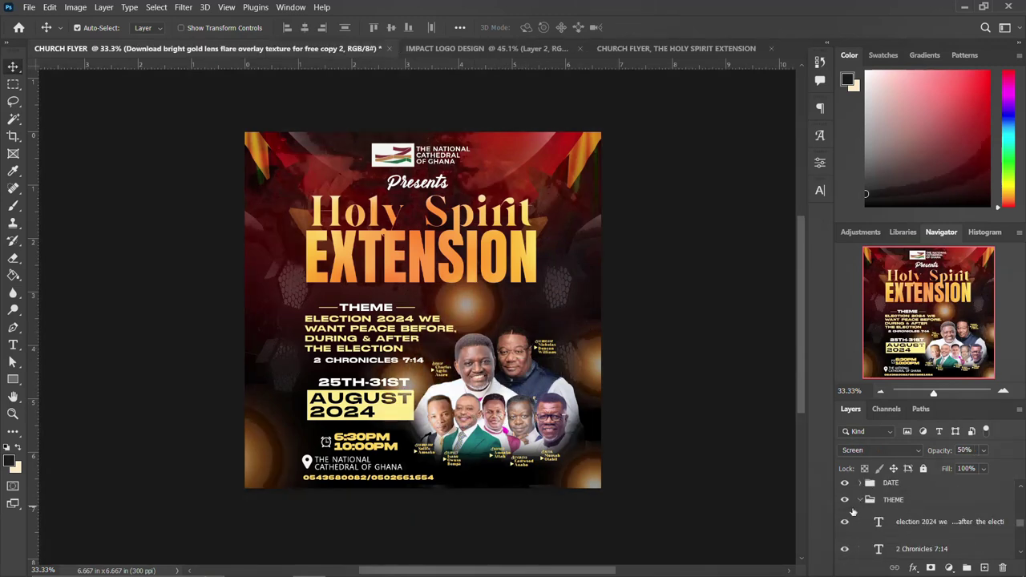
scroll(919, 499, up, 3)
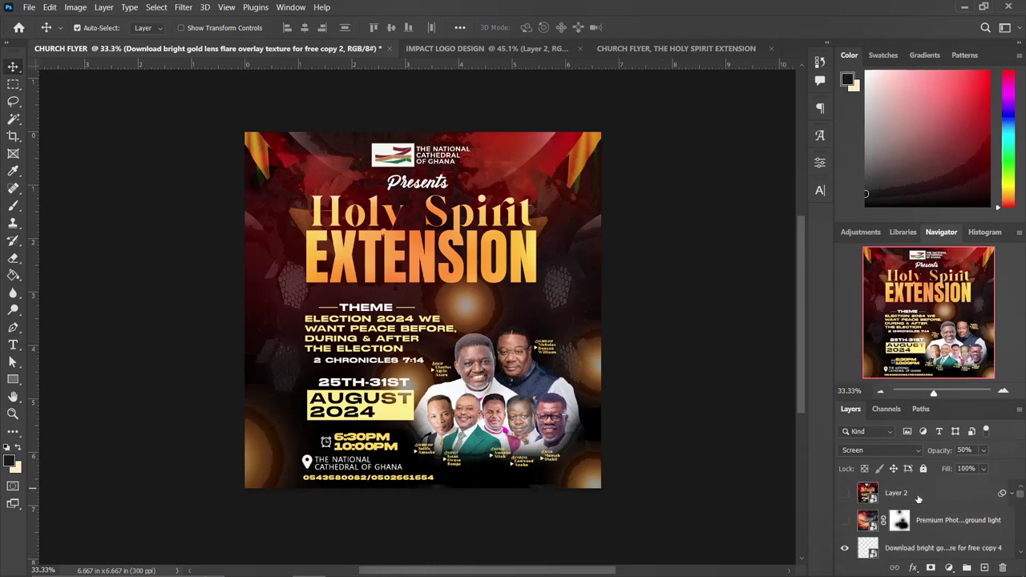
scroll(866, 523, down, 5)
scroll(881, 522, down, 2)
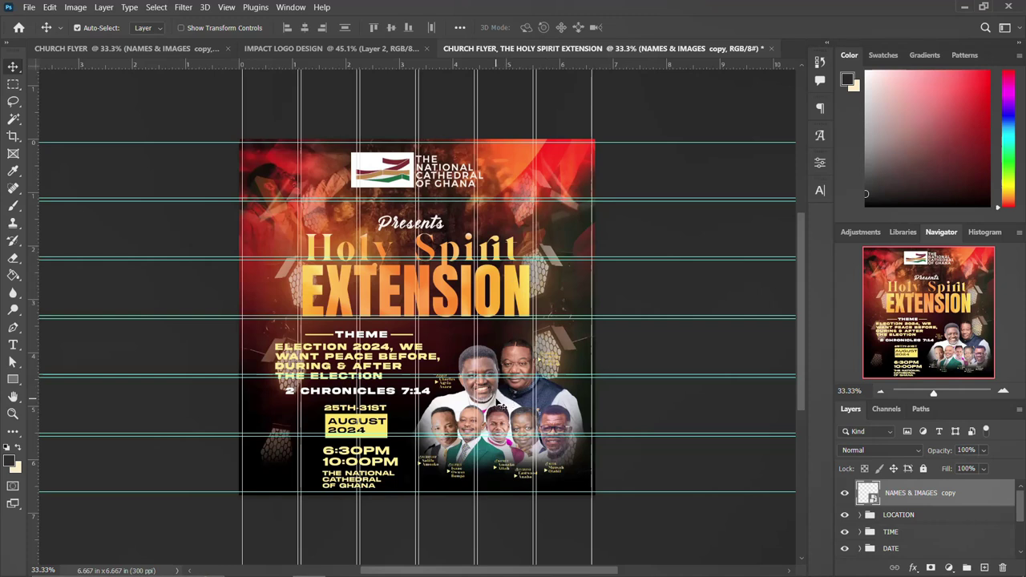
Enlarge the speaker photos copy to about 106% and group it as IMAGES & NAMES.
key(ctrl+t)
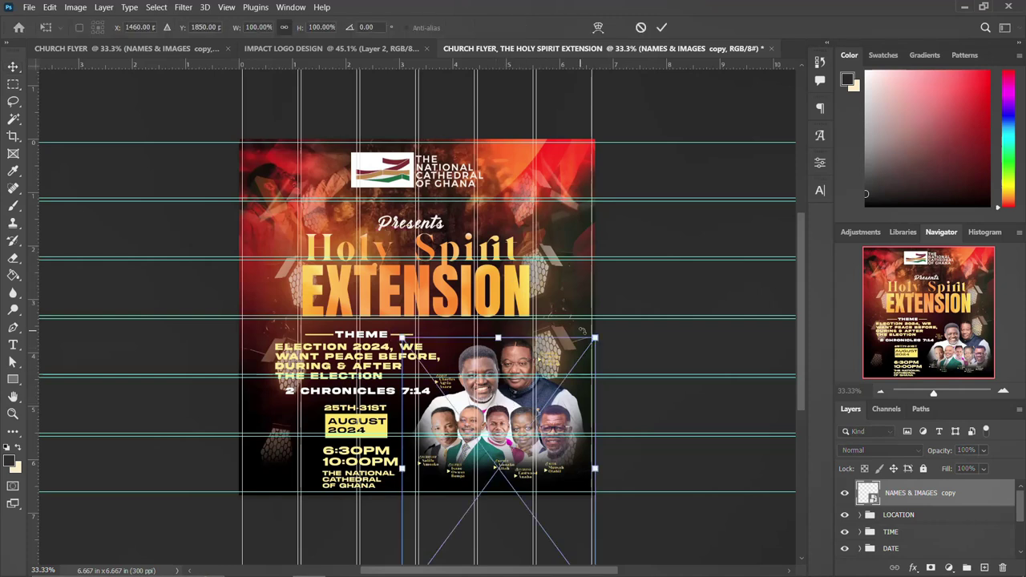
mouse_move(594, 337)
mouse_down()
mouse_move(615, 332)
mouse_move(605, 335)
mouse_up()
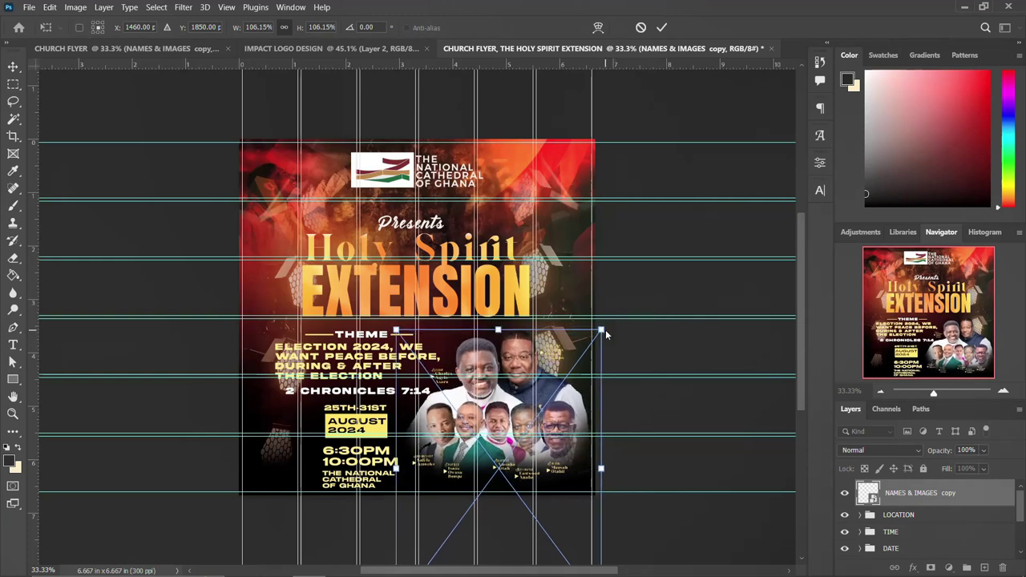
key(Return)
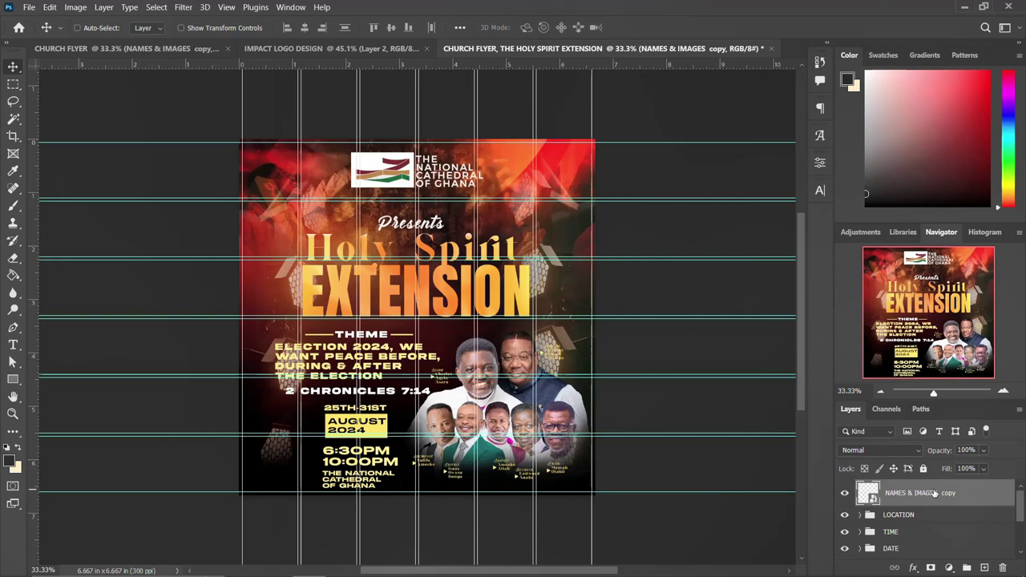
key(ctrl+g)
double_click(890, 488)
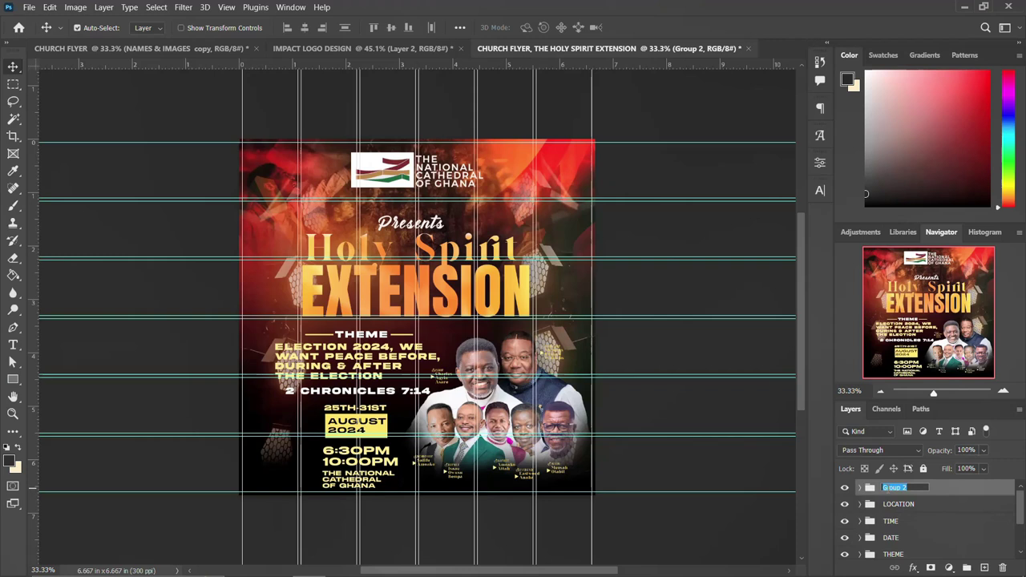
text(T)
text(MAGES &)
text( NAMES)
key(Return)
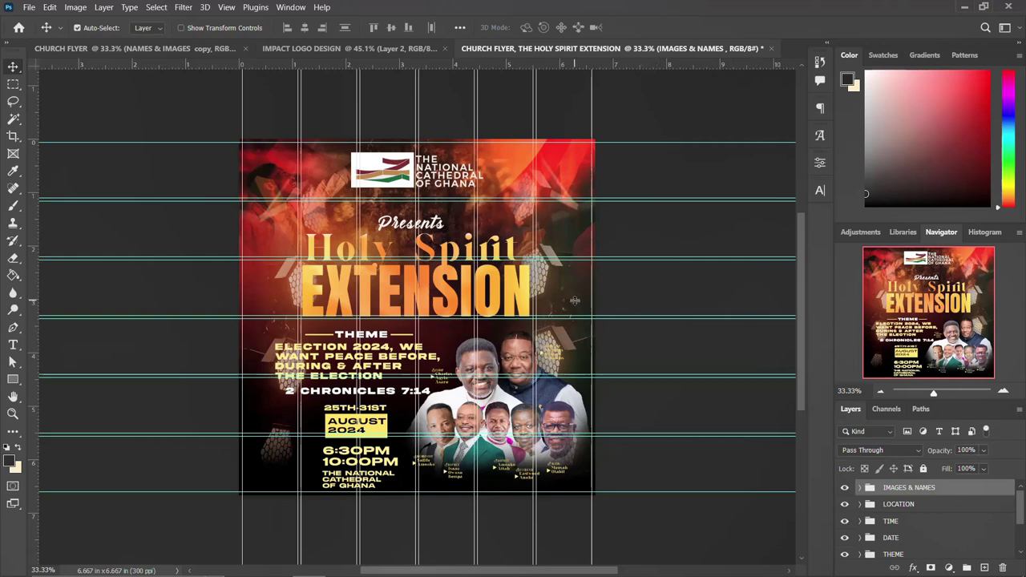
Add a Color Lookup layer using the FoggyNight.3DL look and blend it in Soft Light mode.
click(950, 568)
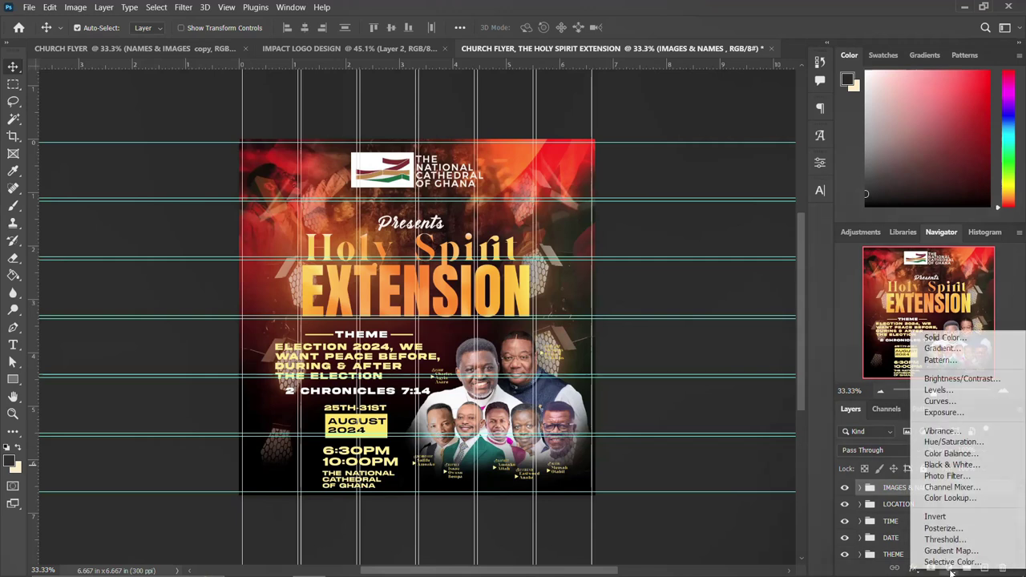
click(949, 499)
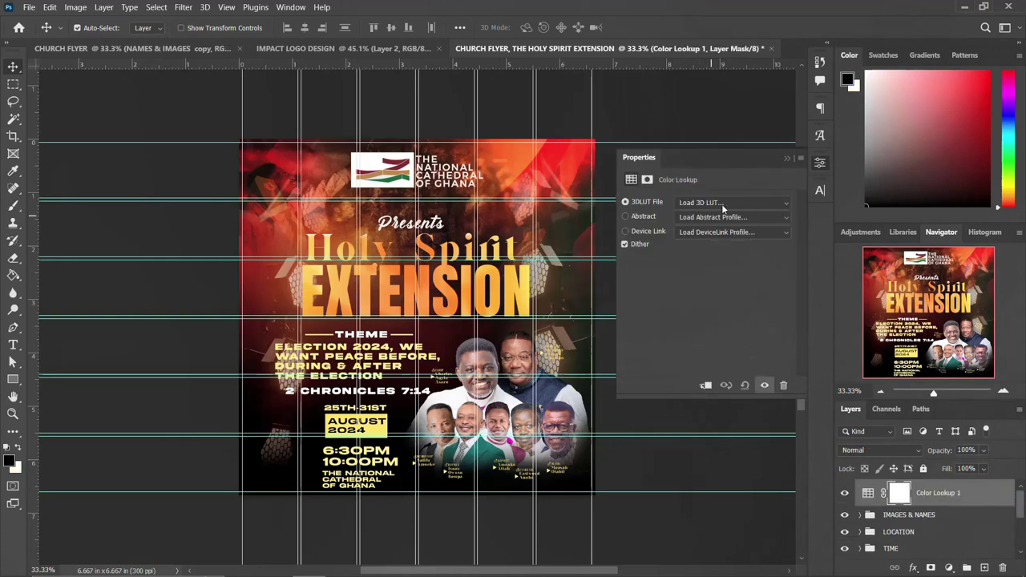
click(725, 202)
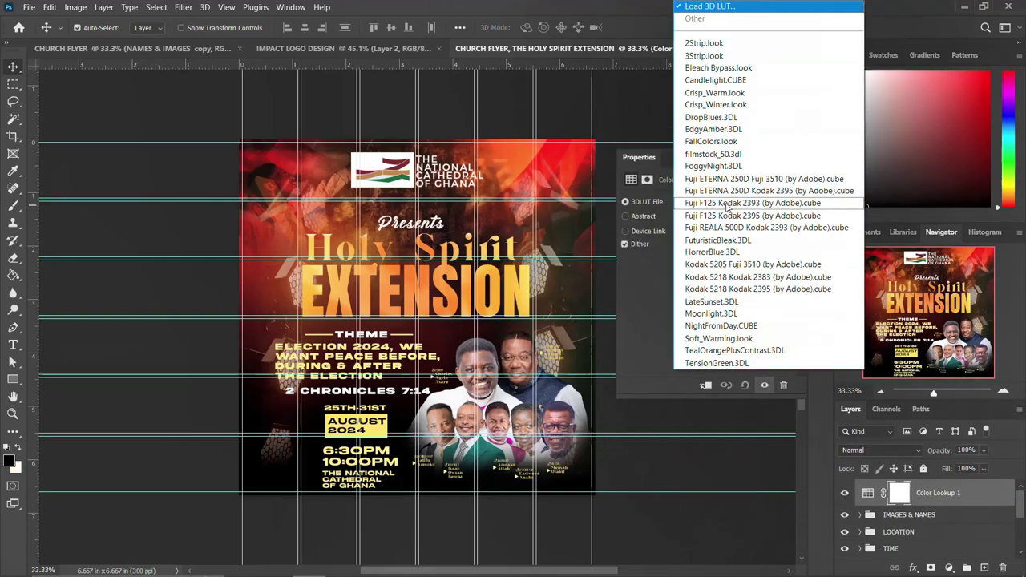
click(746, 165)
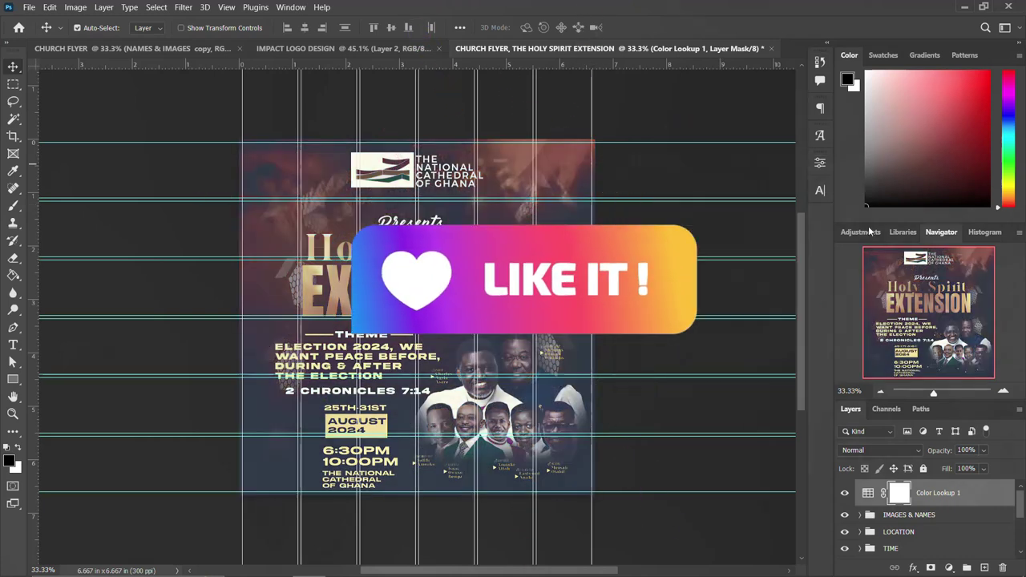
click(874, 450)
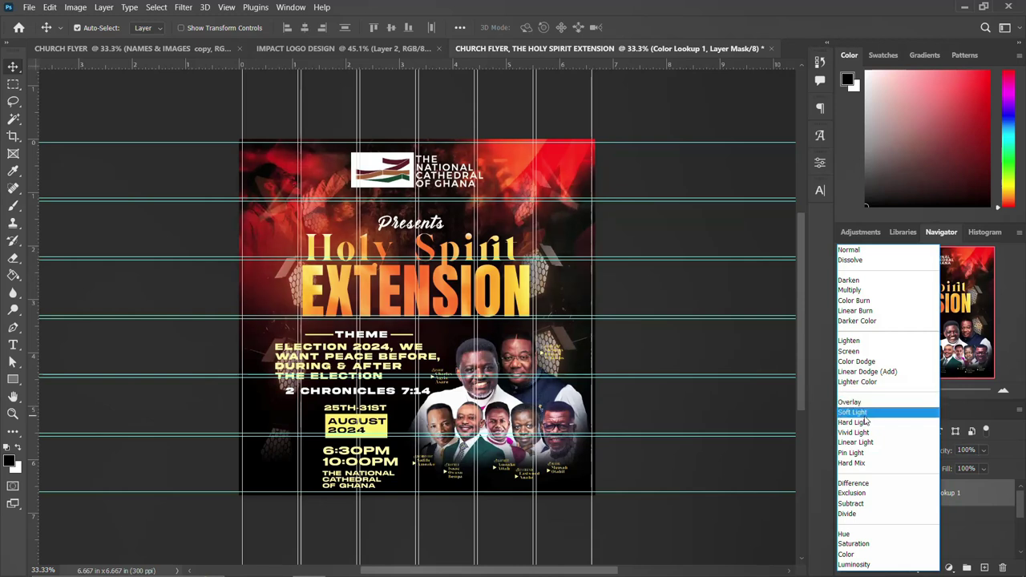
click(864, 415)
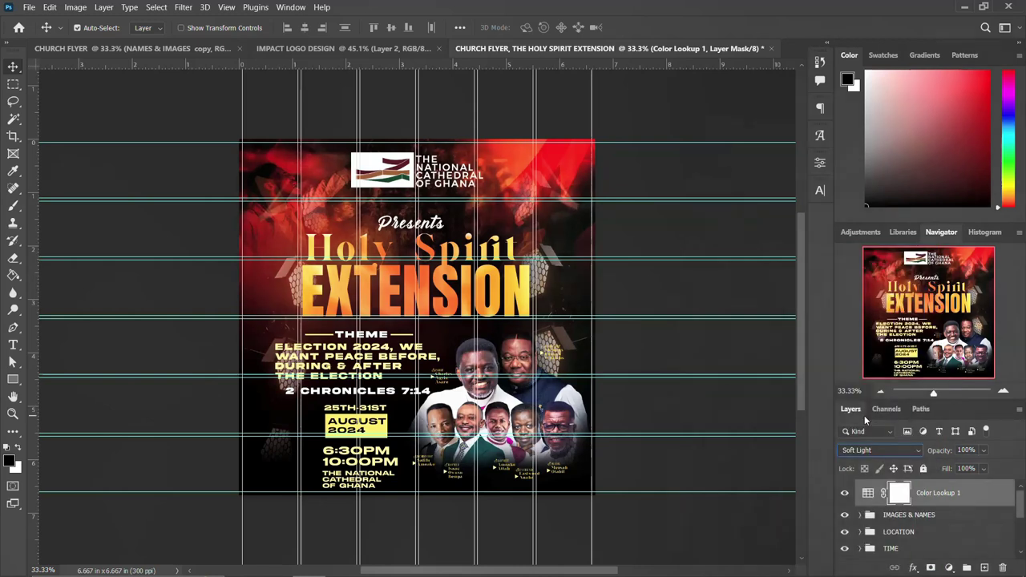